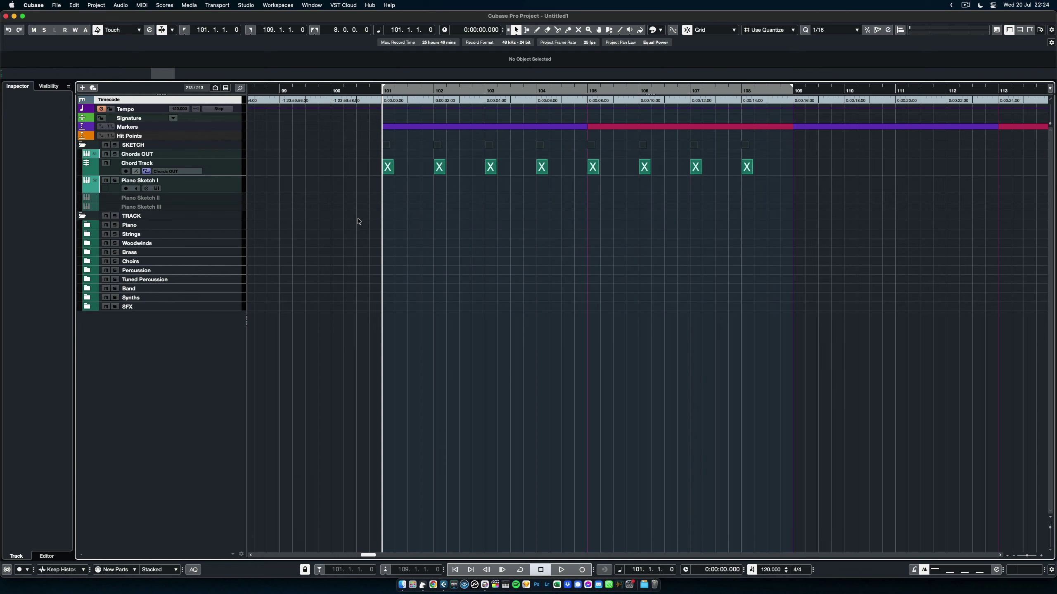
- Reveal a separate upper zone for the group folders and inspect the SECTION GROUPS folder
{"action": "left_click_drag", "start_coordinate": [162, 95], "coordinate": [178, 369]}
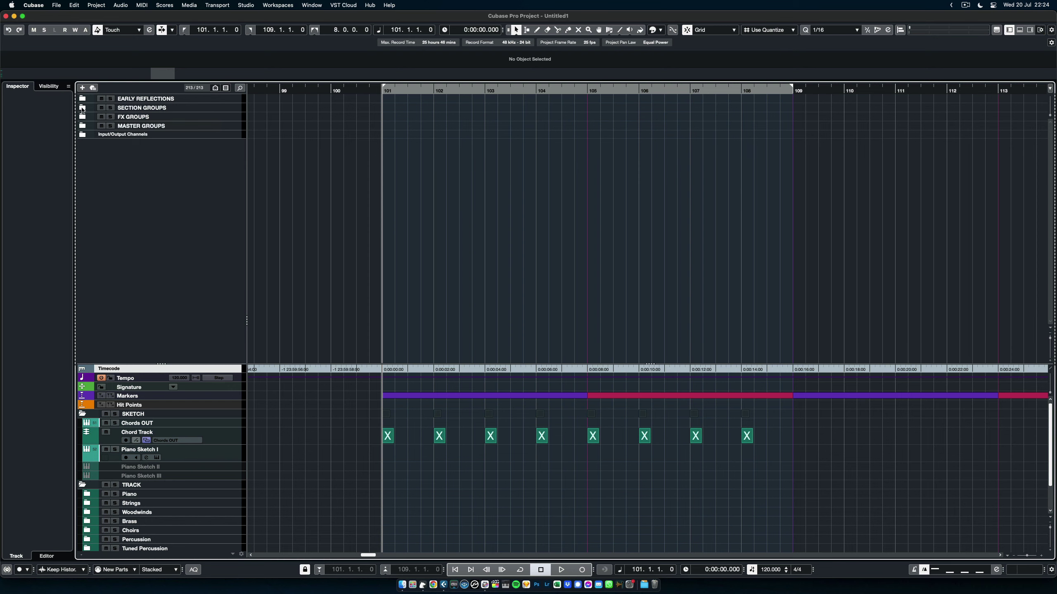
{"action": "left_click", "coordinate": [83, 108]}
{"action": "scroll", "coordinate": [225, 147], "scroll_direction": "down", "scroll_amount": 1}
{"action": "scroll", "coordinate": [226, 146], "scroll_direction": "up", "scroll_amount": 1}
{"action": "left_click", "coordinate": [83, 108]}
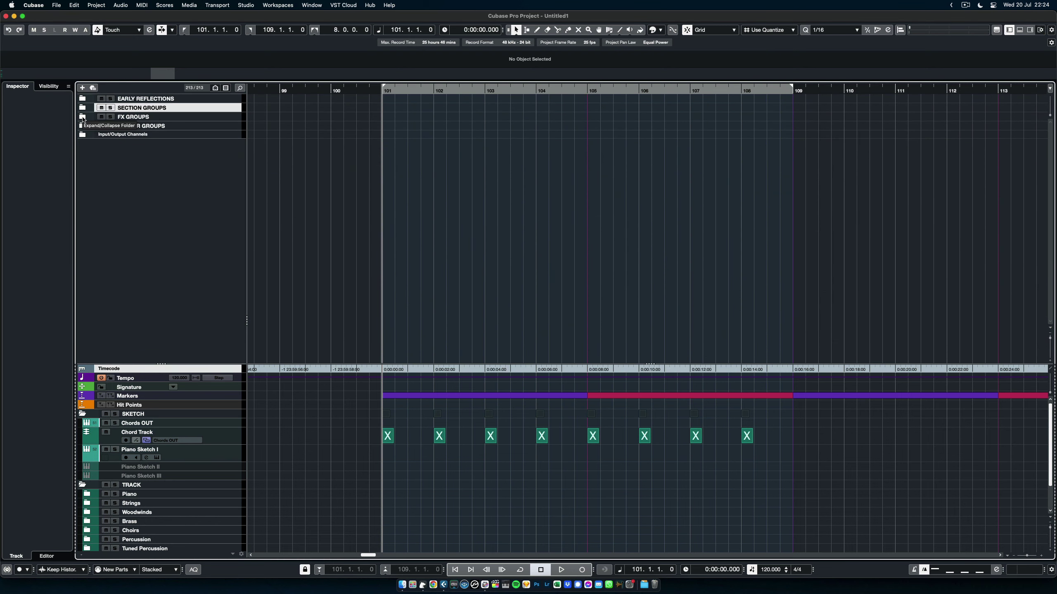
- Inspect the FX GROUPS and MASTER GROUPS folders, then shrink the group zone
{"action": "left_click", "coordinate": [82, 117]}
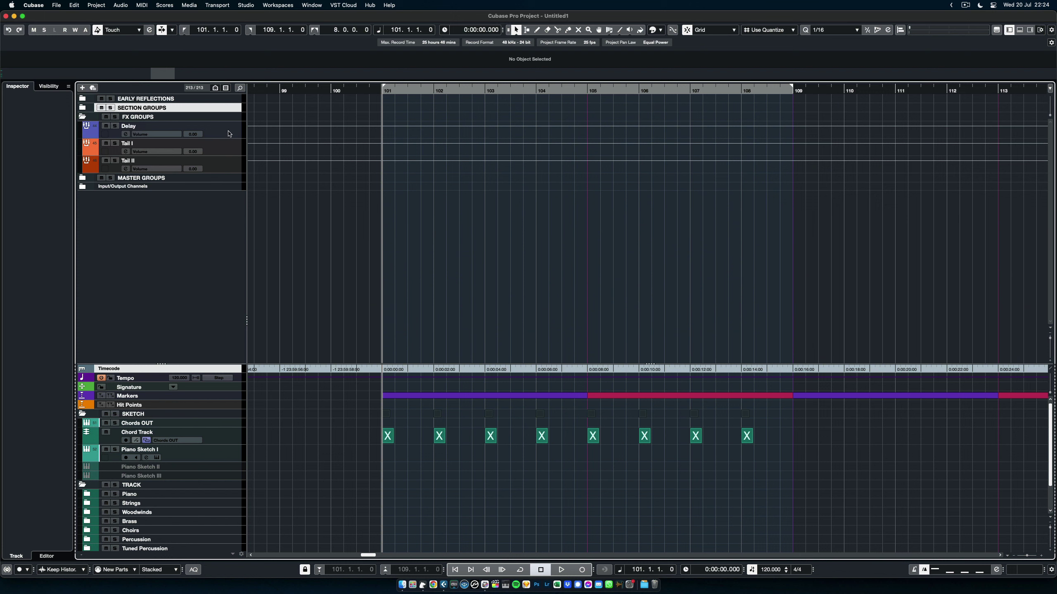
{"action": "left_click", "coordinate": [83, 117]}
{"action": "left_click", "coordinate": [82, 126]}
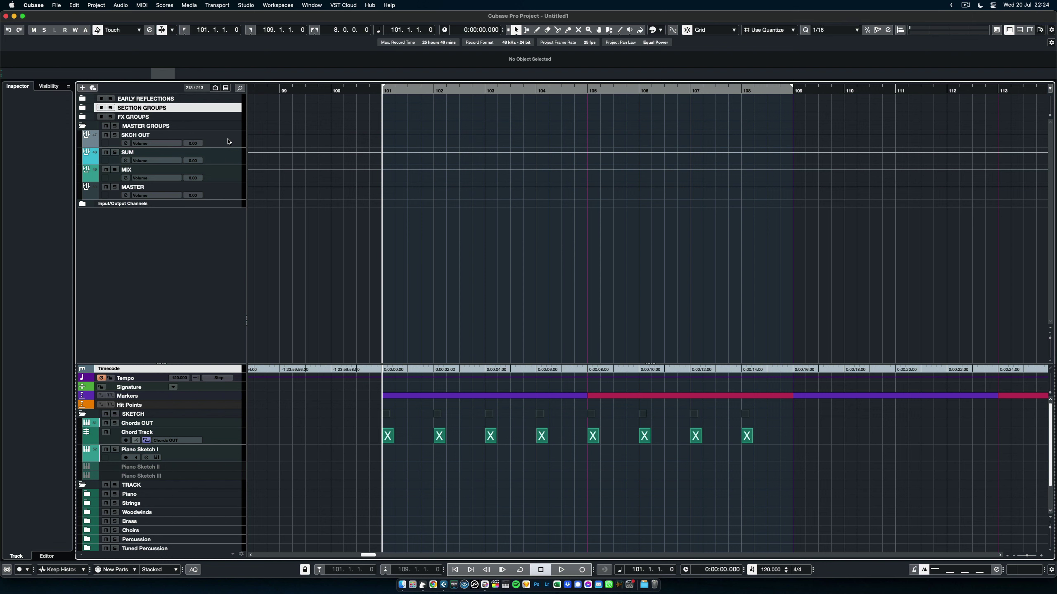
{"action": "left_click", "coordinate": [82, 126]}
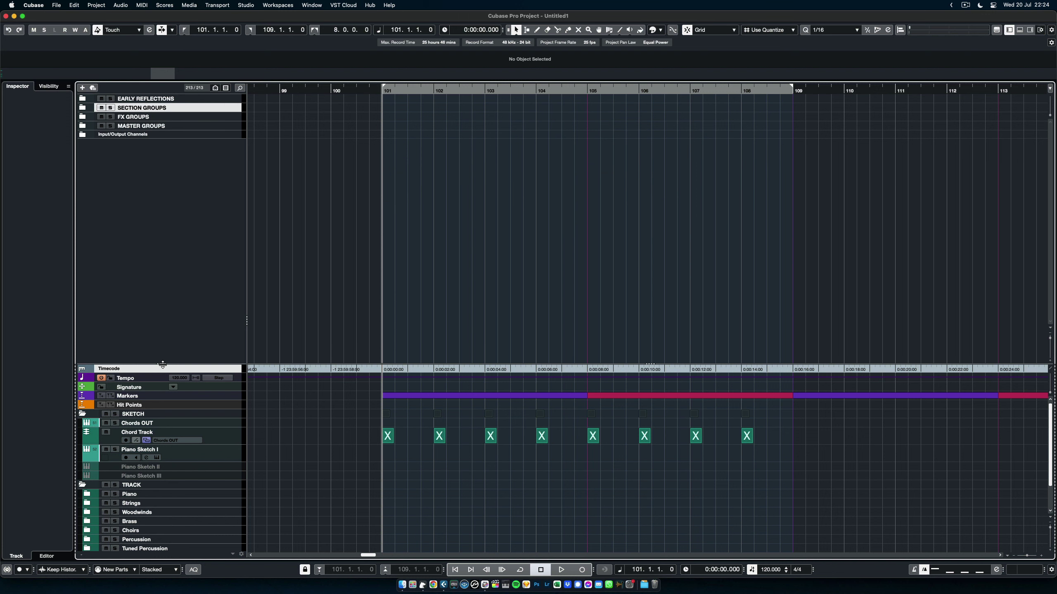
{"action": "left_click_drag", "start_coordinate": [162, 364], "coordinate": [234, 89]}
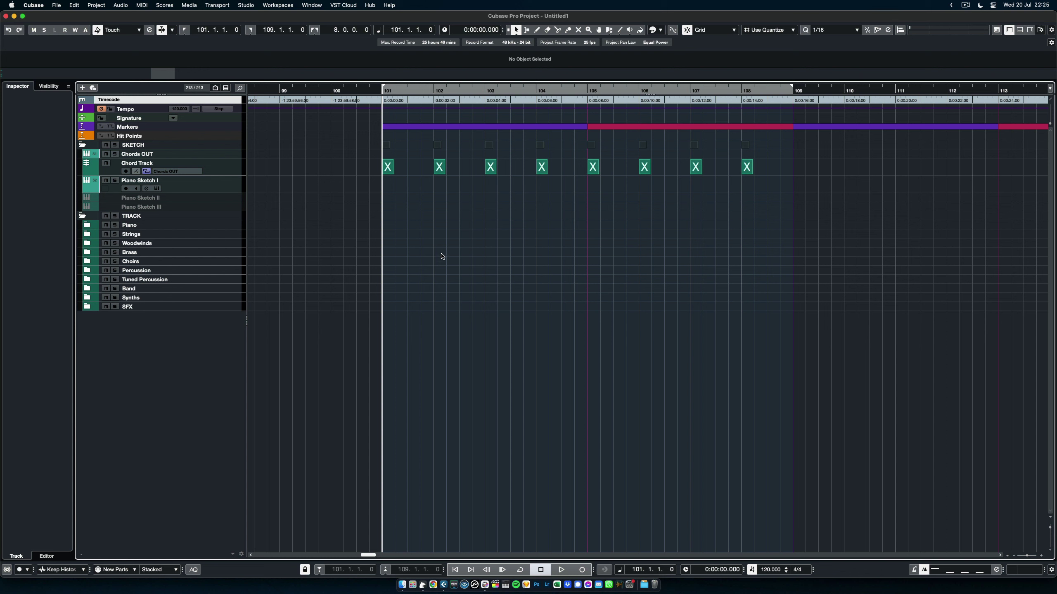
- Scroll the timeline horizontally back toward bar 99
{"action": "scroll", "coordinate": [528, 248], "scroll_direction": "left", "scroll_amount": 20}
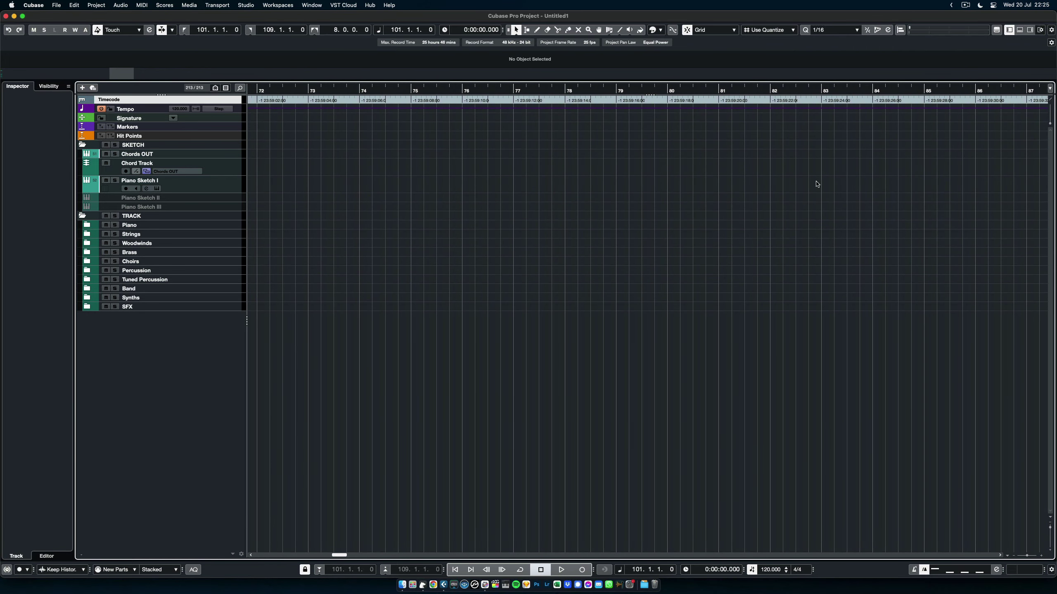
{"action": "scroll", "coordinate": [869, 229], "scroll_direction": "right", "scroll_amount": 5}
{"action": "scroll", "coordinate": [870, 229], "scroll_direction": "right", "scroll_amount": 20}
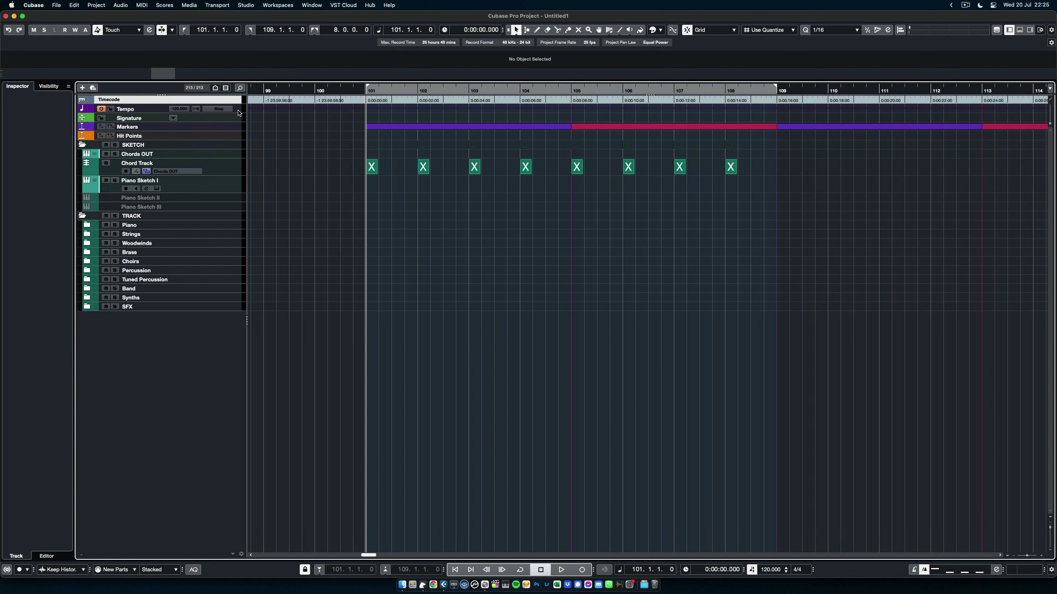
- Check the Tempo, Signature and Markers track settings, briefly enlarging then restoring the Markers track
{"action": "left_click", "coordinate": [239, 111]}
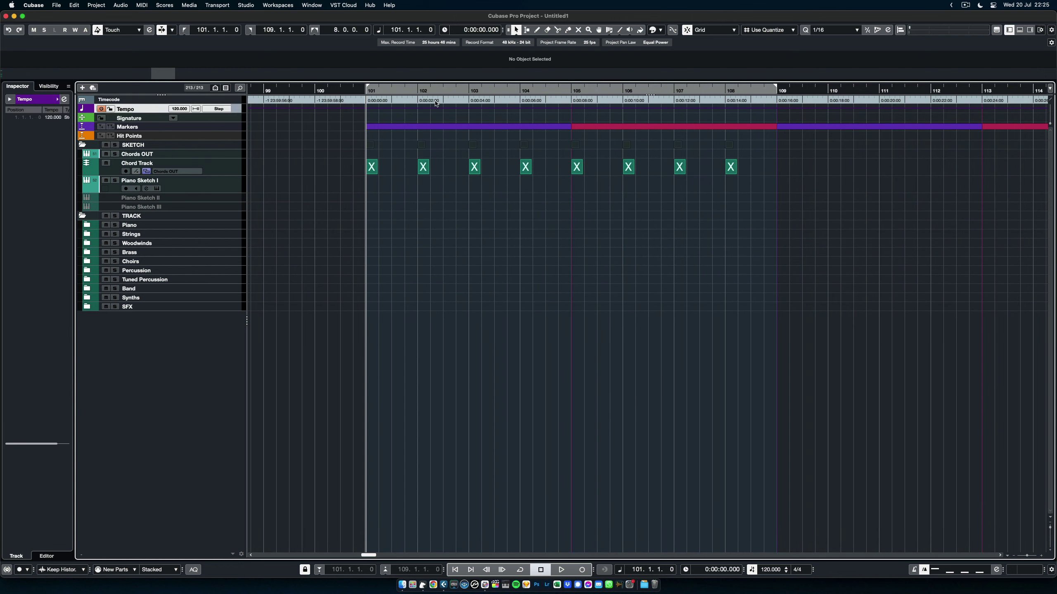
{"action": "left_click", "coordinate": [238, 120]}
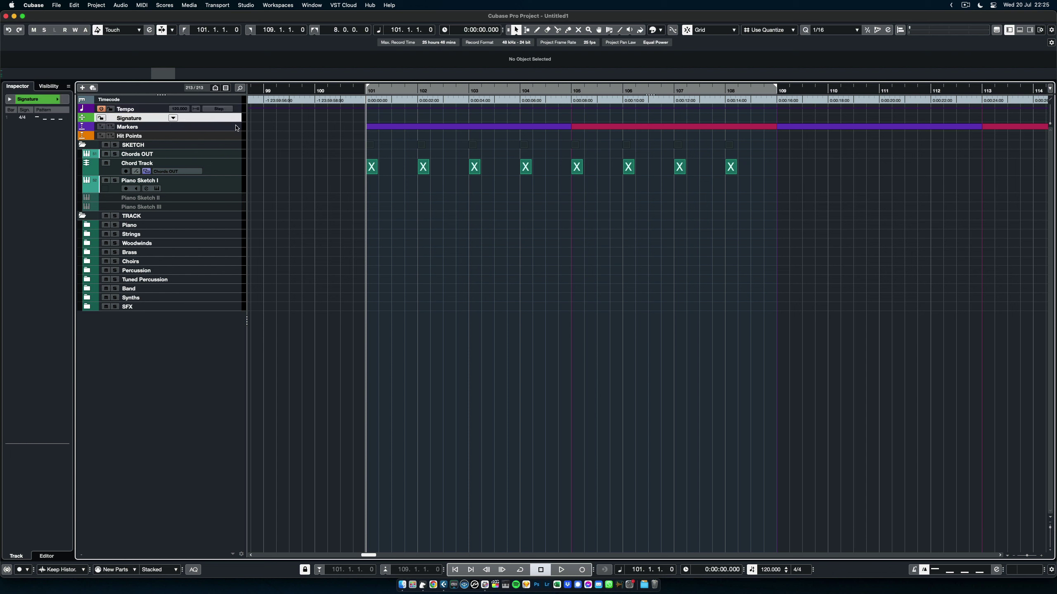
{"action": "left_click", "coordinate": [238, 128]}
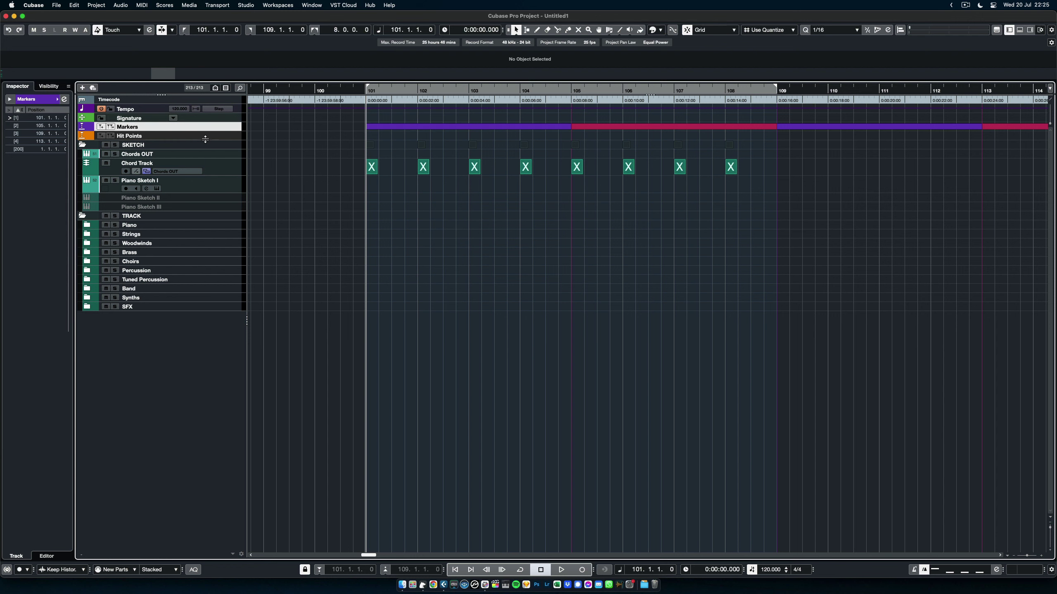
{"action": "left_click_drag", "start_coordinate": [236, 132], "coordinate": [236, 157]}
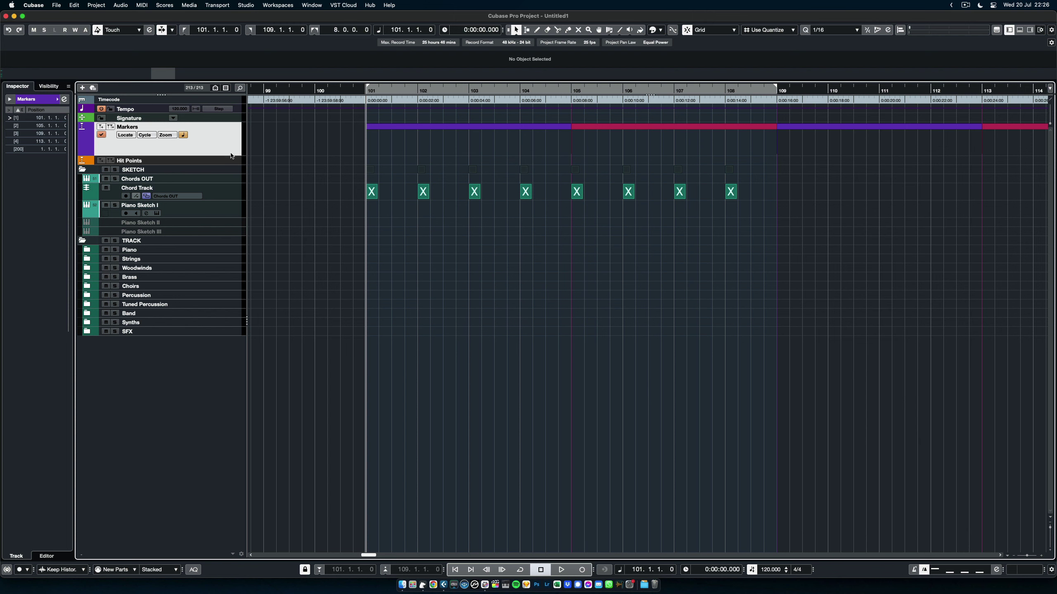
{"action": "left_click_drag", "start_coordinate": [232, 156], "coordinate": [231, 132]}
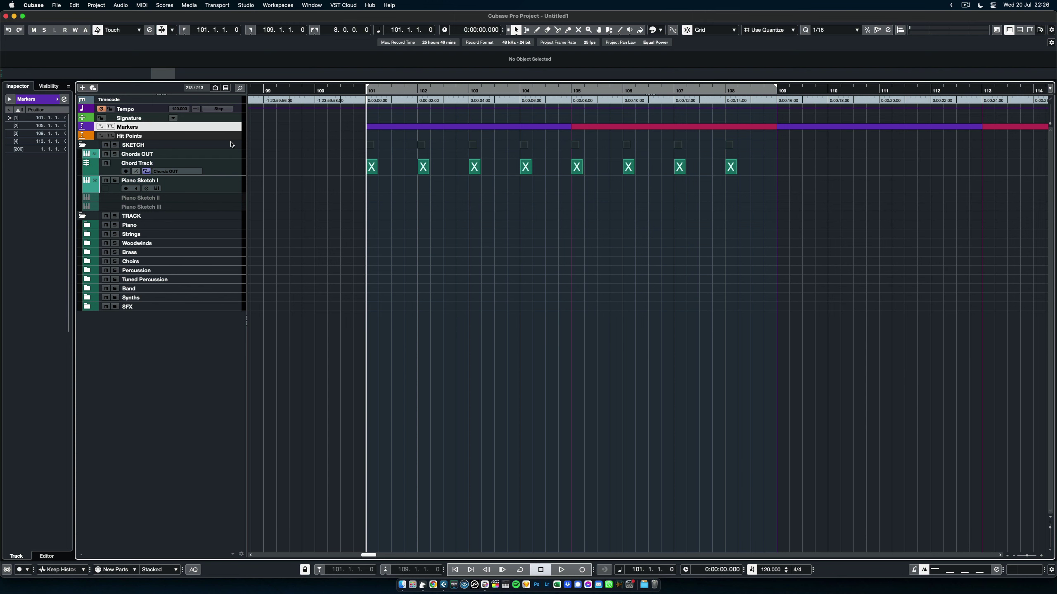
- Enlarge and restore the Hit Points track, then select the Timecode ruler and SKETCH folder
{"action": "left_click", "coordinate": [237, 136]}
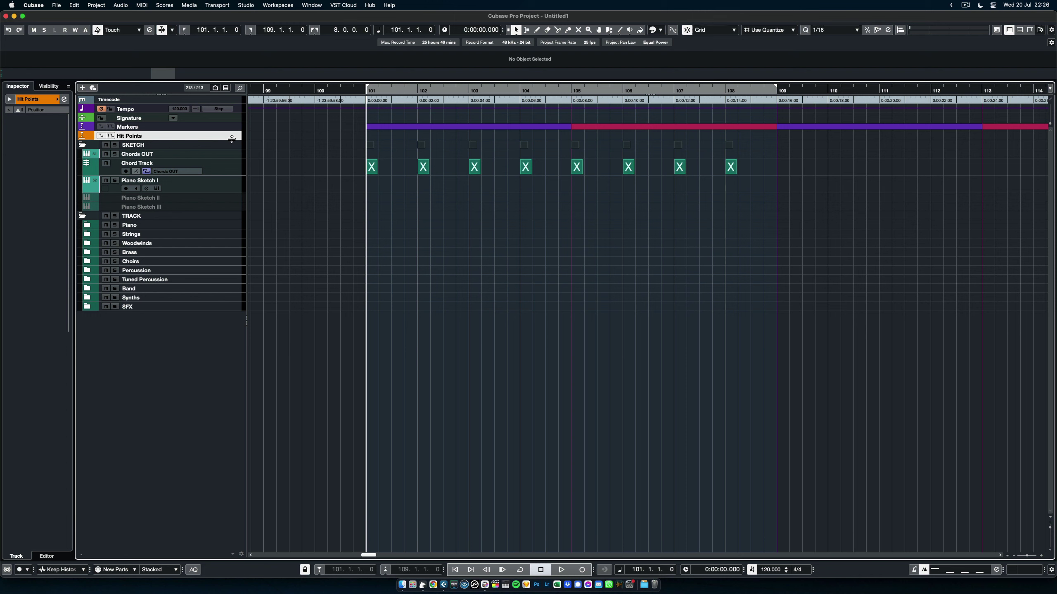
{"action": "left_click_drag", "start_coordinate": [232, 138], "coordinate": [232, 163]}
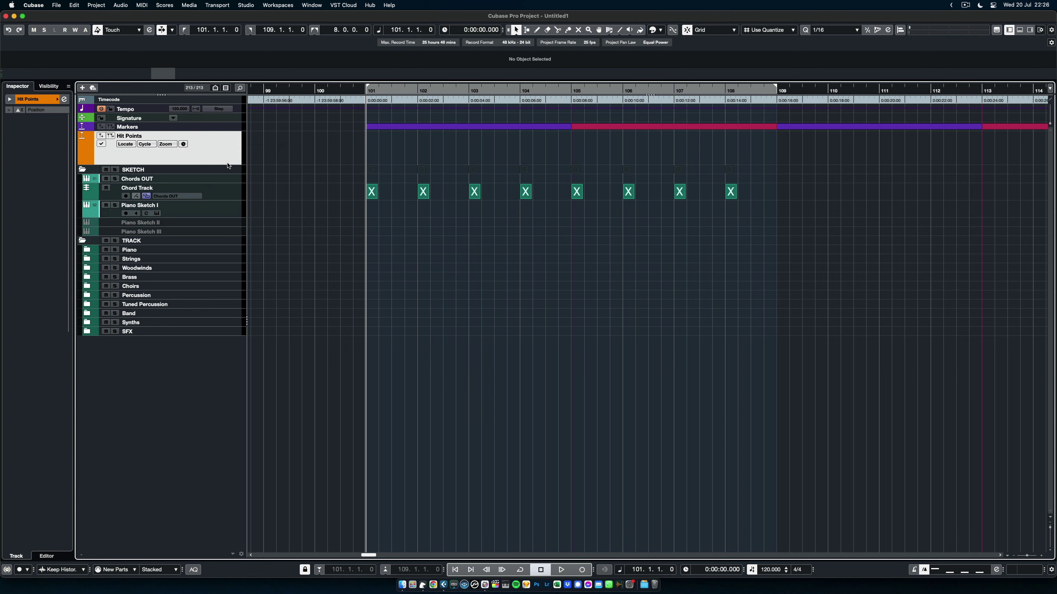
{"action": "left_click_drag", "start_coordinate": [228, 162], "coordinate": [231, 141]}
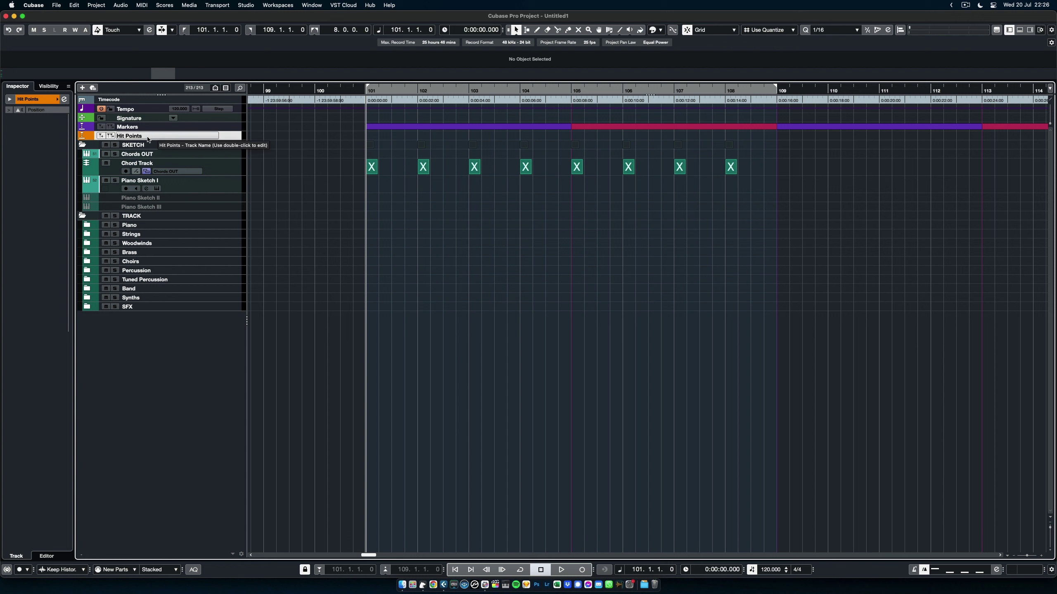
{"action": "left_click", "coordinate": [238, 104]}
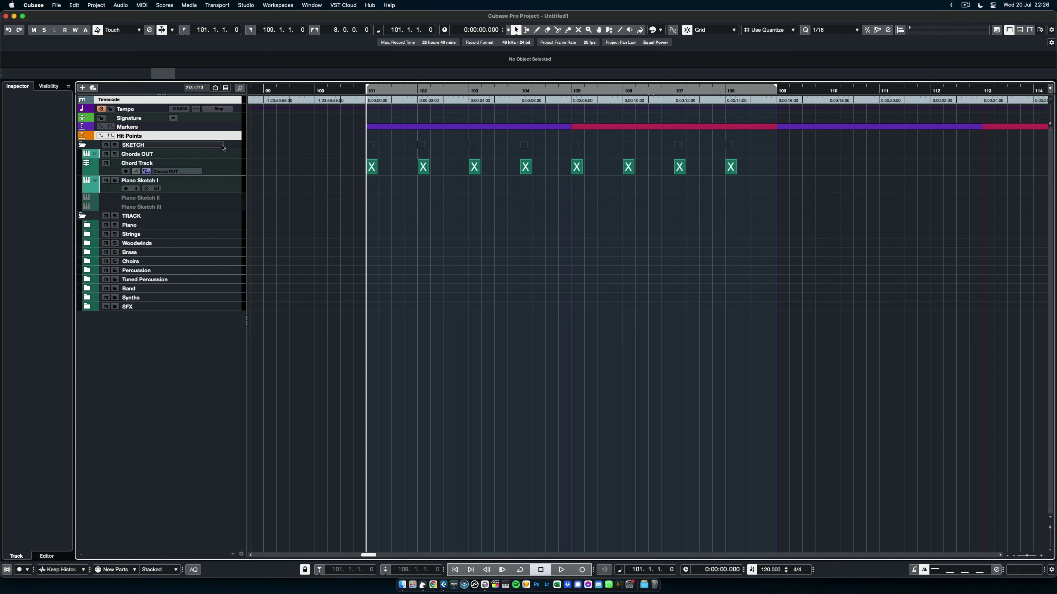
{"action": "left_click", "coordinate": [167, 145]}
{"action": "left_click", "coordinate": [82, 215]}
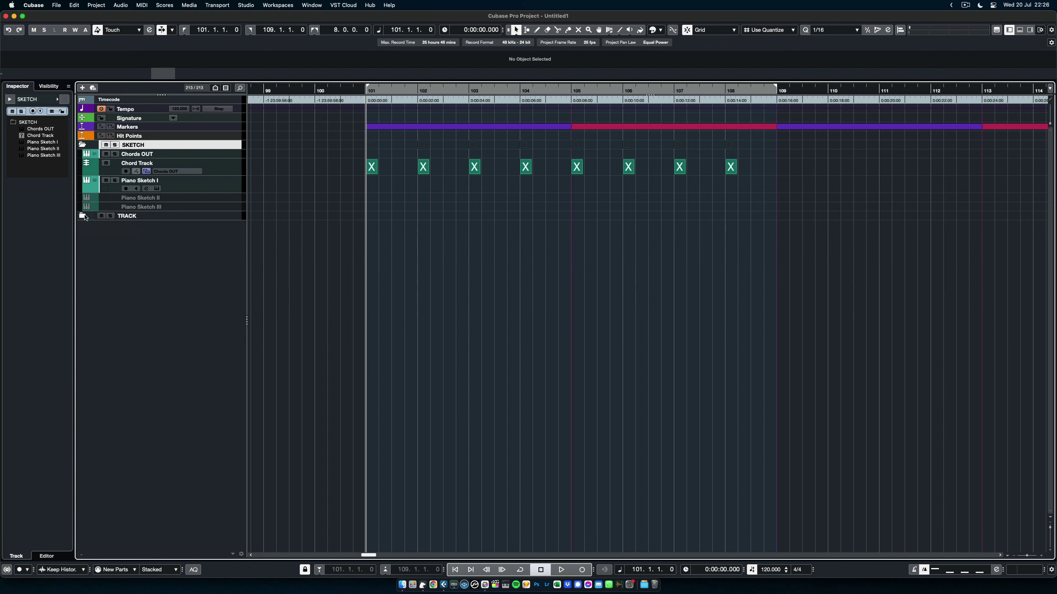
{"action": "left_click", "coordinate": [83, 144]}
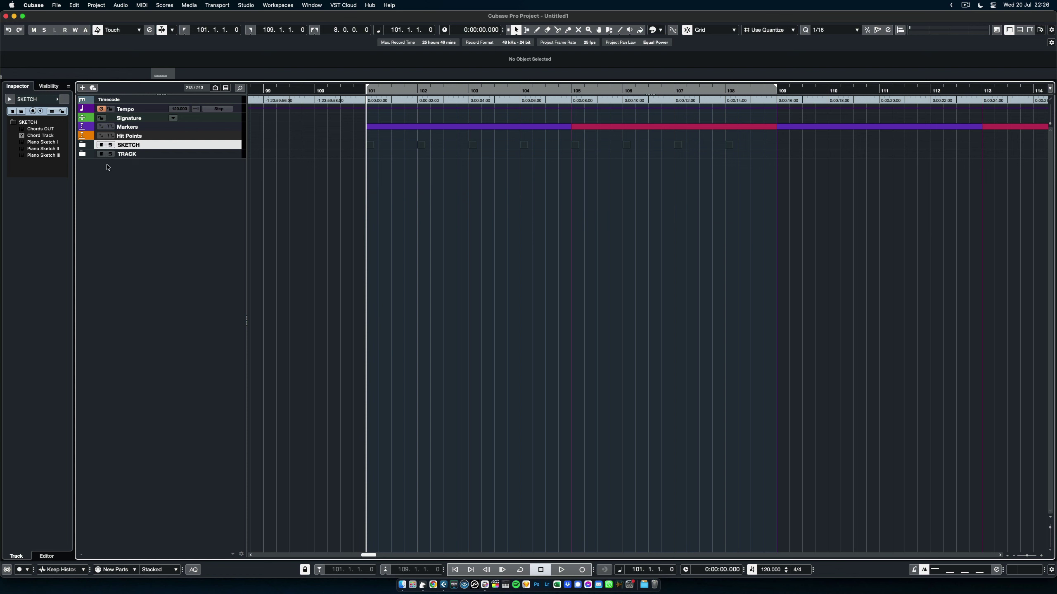
{"action": "double_click", "coordinate": [144, 149]}
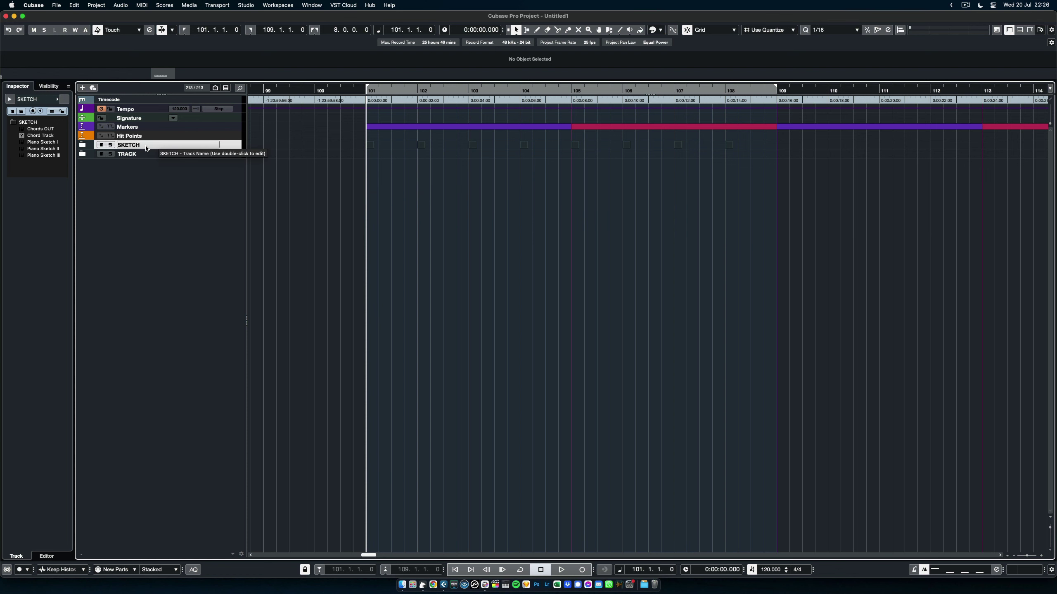
{"action": "key", "text": "Return"}
{"action": "key", "text": "Down"}
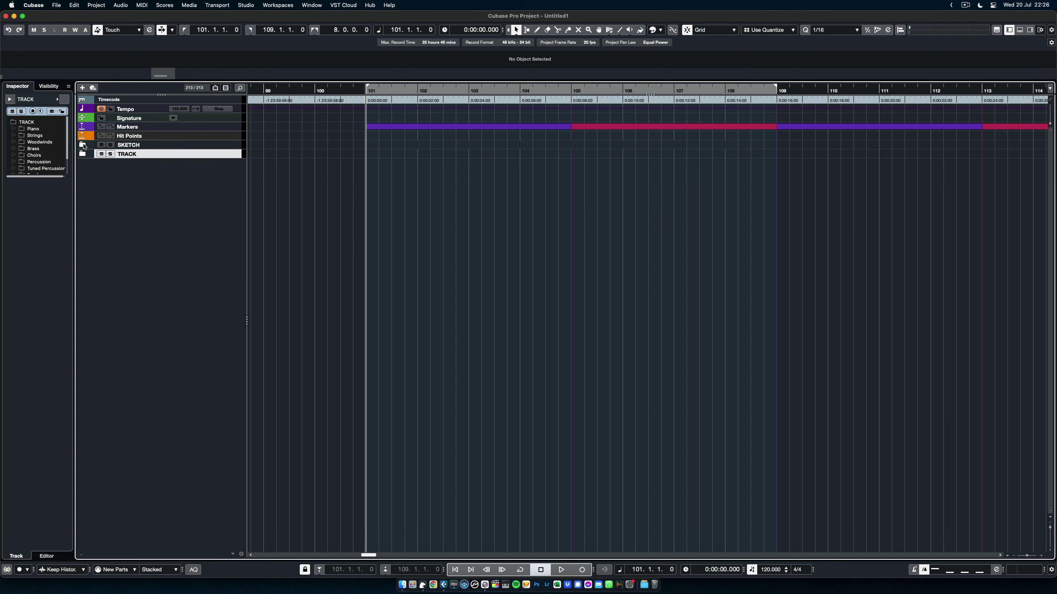
{"action": "left_click", "coordinate": [83, 145]}
{"action": "left_click", "coordinate": [238, 175]}
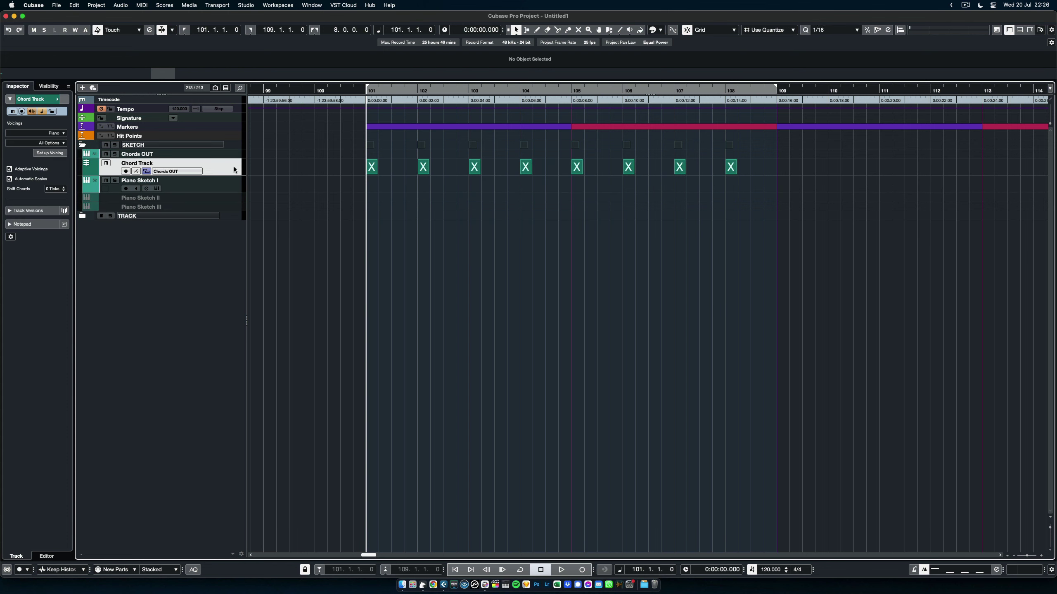
- Change the first chord event on the Chord Track to Dmin
{"action": "double_click", "coordinate": [374, 168]}
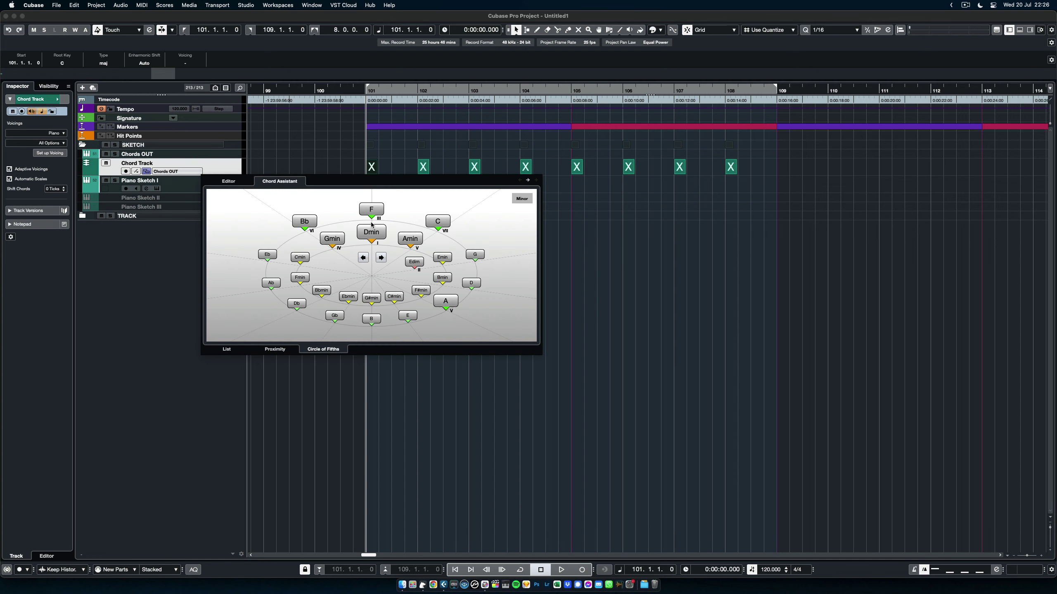
{"action": "left_click", "coordinate": [376, 229]}
{"action": "left_click", "coordinate": [627, 238]}
{"action": "left_click", "coordinate": [323, 180]}
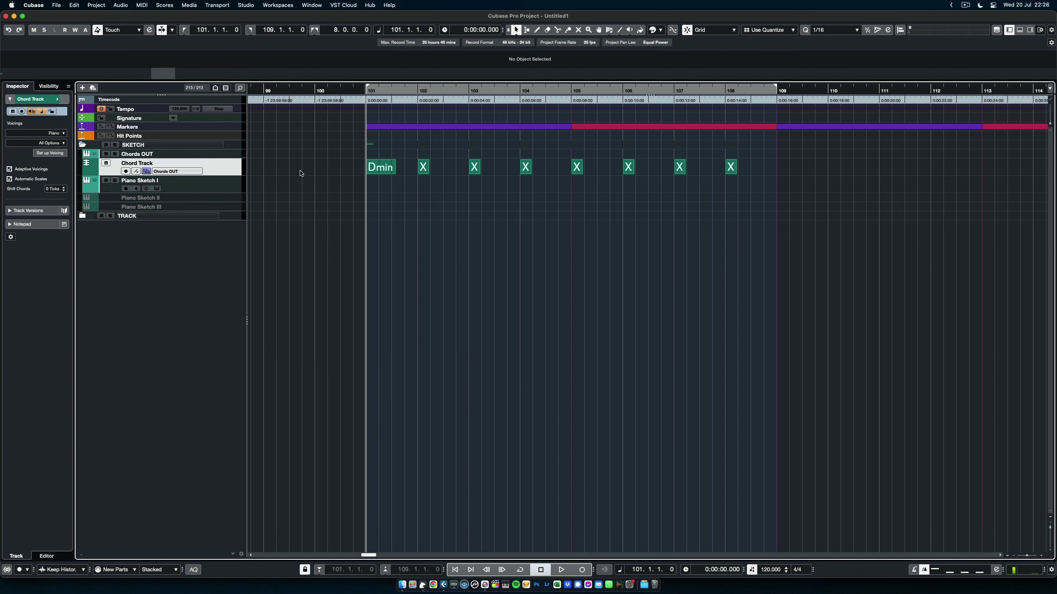
- Toggle mute on Chords OUT and Chord Track, leaving both unmuted, and arm Piano Sketch I
{"action": "left_click", "coordinate": [238, 155]}
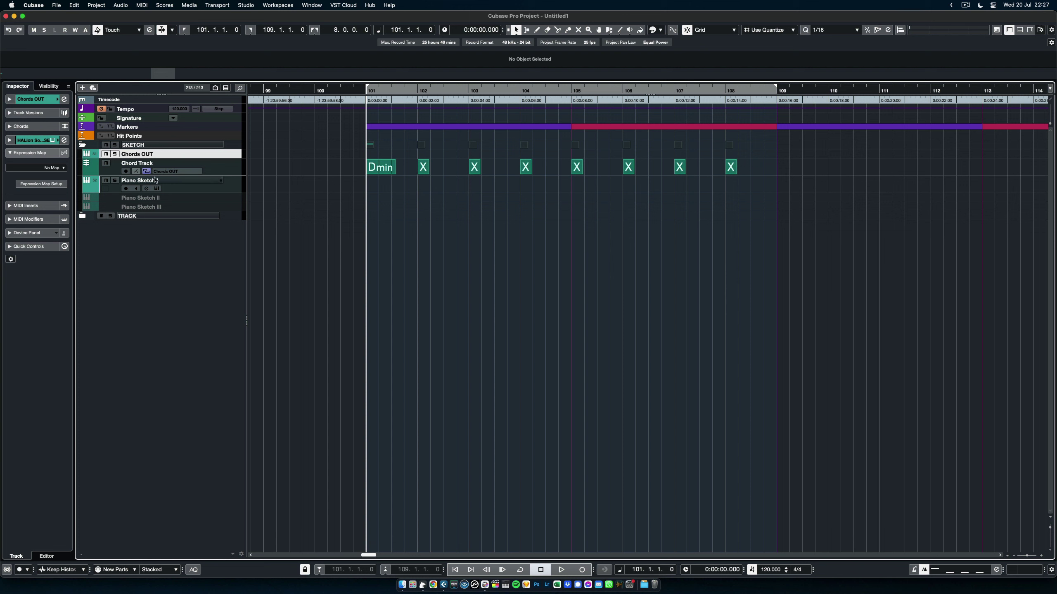
{"action": "left_click", "coordinate": [106, 154]}
{"action": "left_click", "coordinate": [106, 154]}
{"action": "left_click", "coordinate": [106, 163]}
{"action": "left_click", "coordinate": [107, 163]}
{"action": "left_click", "coordinate": [233, 191]}
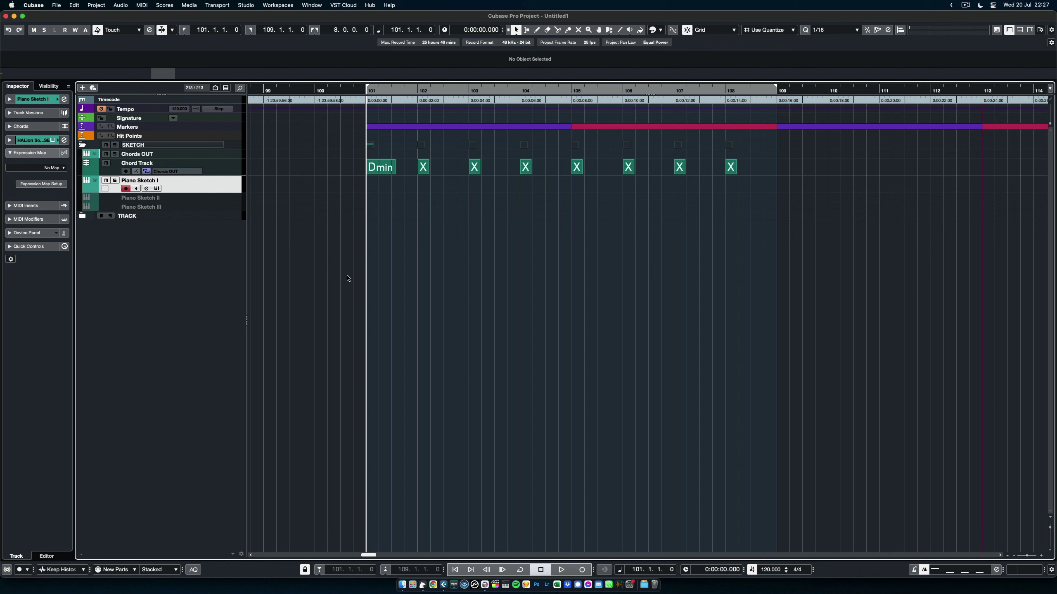
- Open and close Piano Sketch I's HALion Sonic SE, then review its instrument list keeping HALion Sonic SE
{"action": "left_click", "coordinate": [157, 188]}
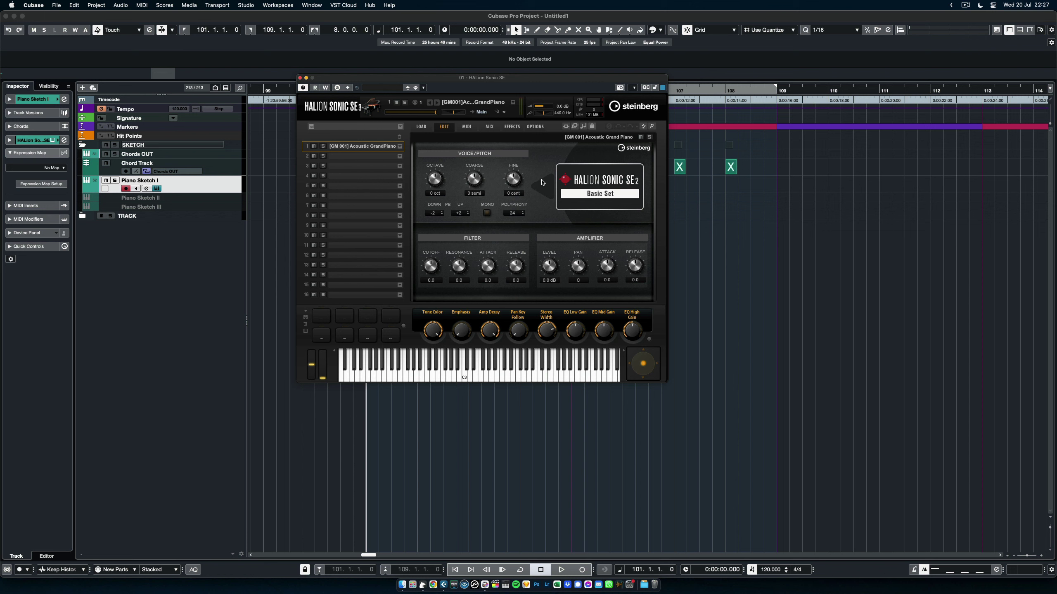
{"action": "left_click", "coordinate": [300, 78]}
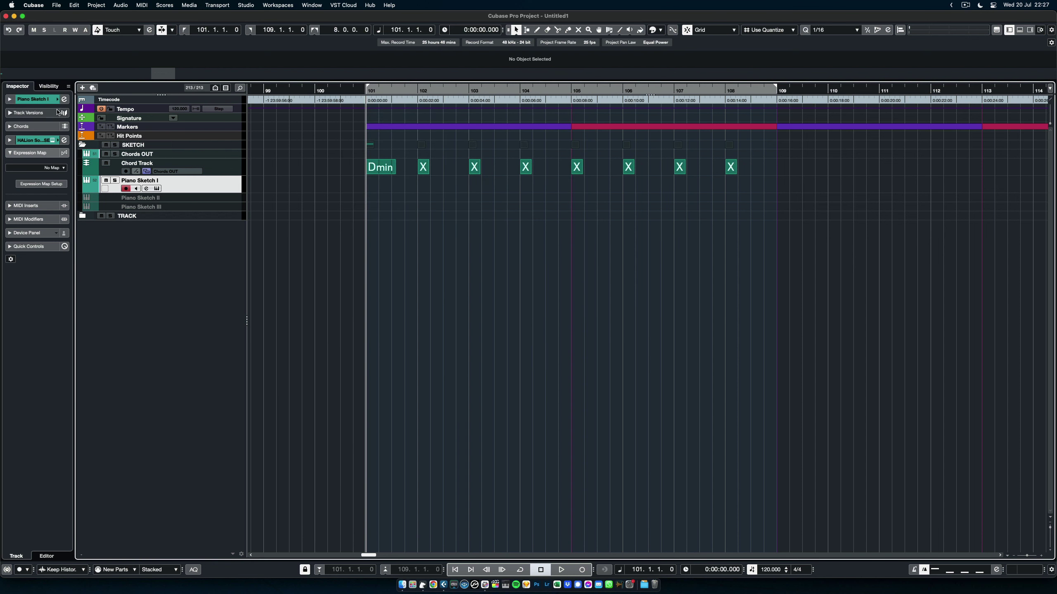
{"action": "left_click", "coordinate": [240, 188]}
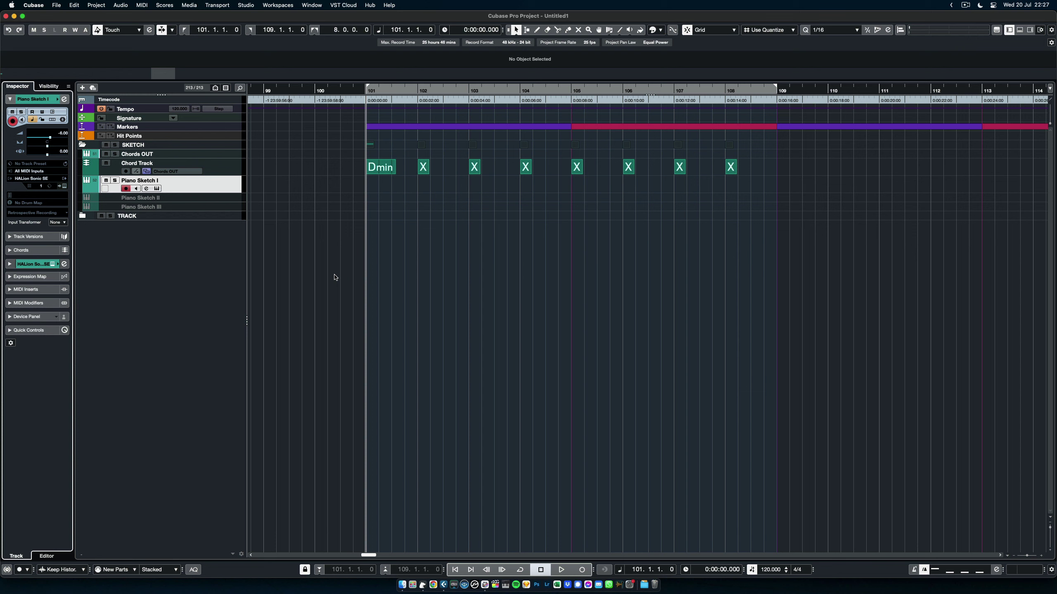
{"action": "left_click", "coordinate": [41, 179]}
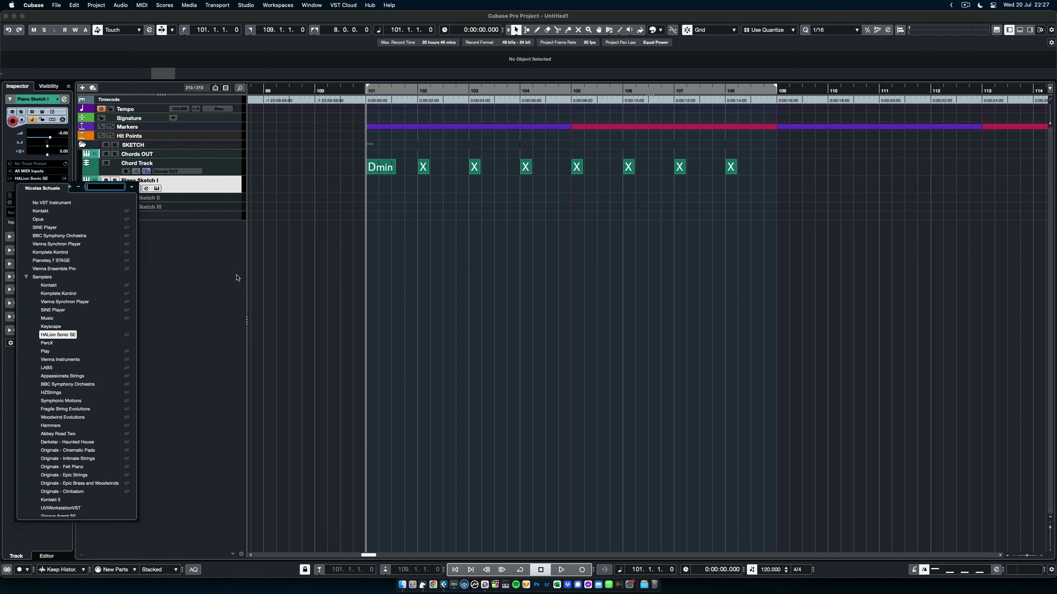
{"action": "left_click", "coordinate": [204, 278]}
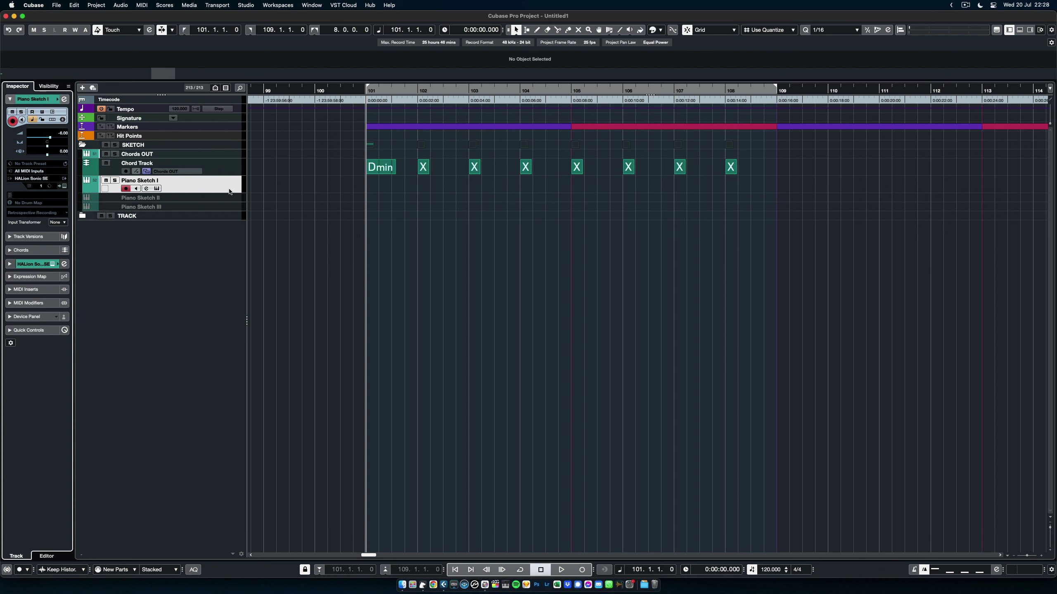
{"action": "left_click", "coordinate": [235, 200]}
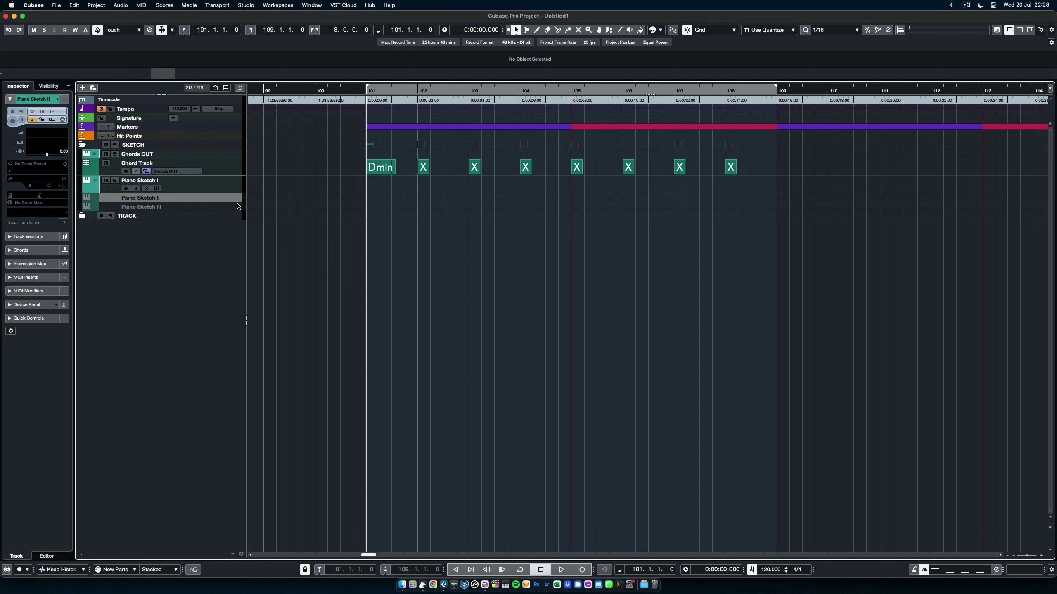
{"action": "left_click", "coordinate": [236, 207], "text": "shift"}
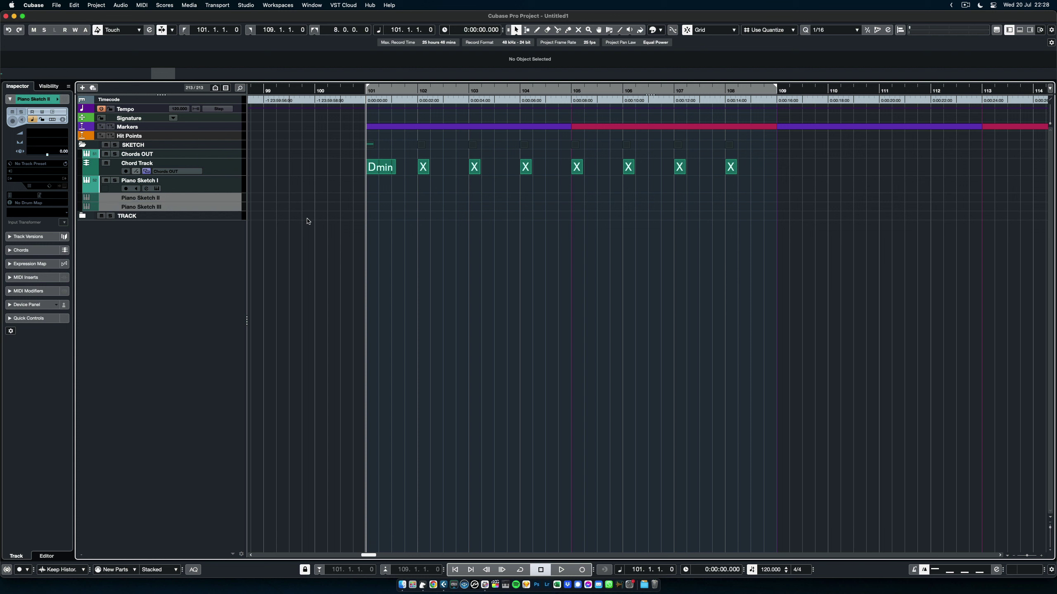
{"action": "left_click", "coordinate": [238, 201]}
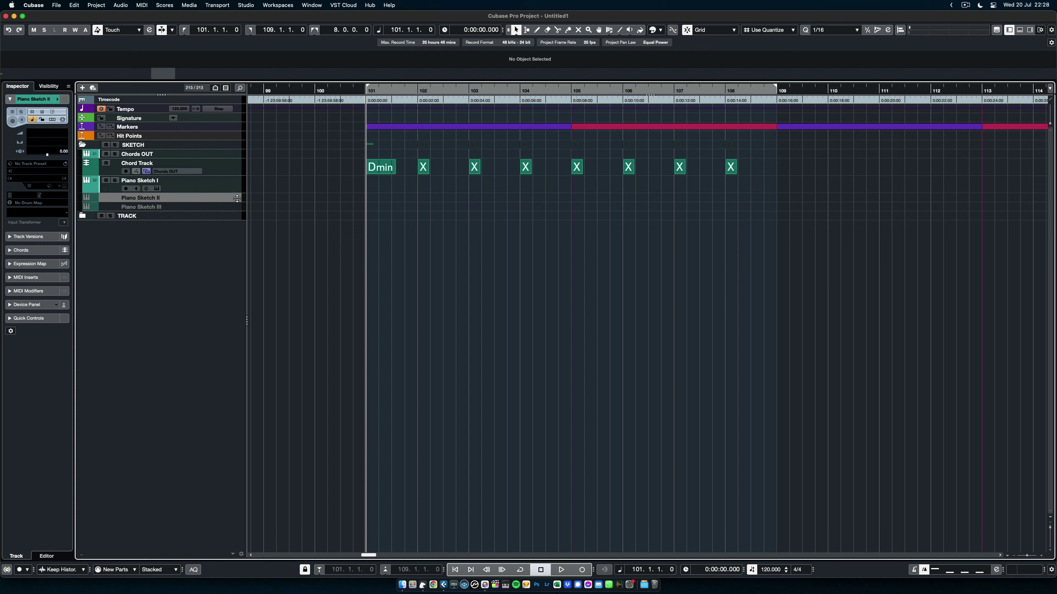
{"action": "left_click", "coordinate": [231, 191]}
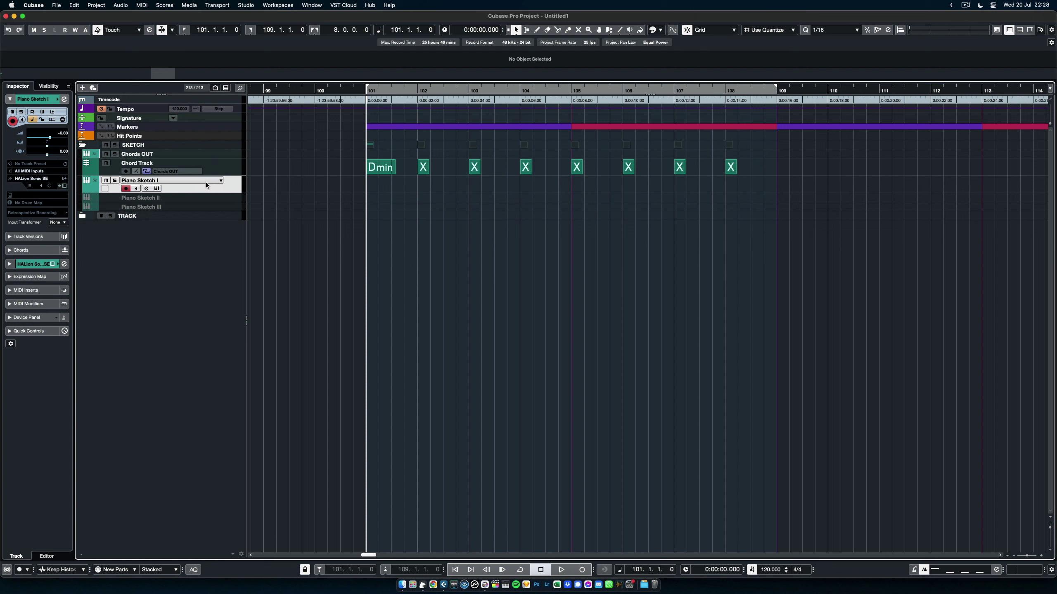
{"action": "left_click", "coordinate": [239, 199]}
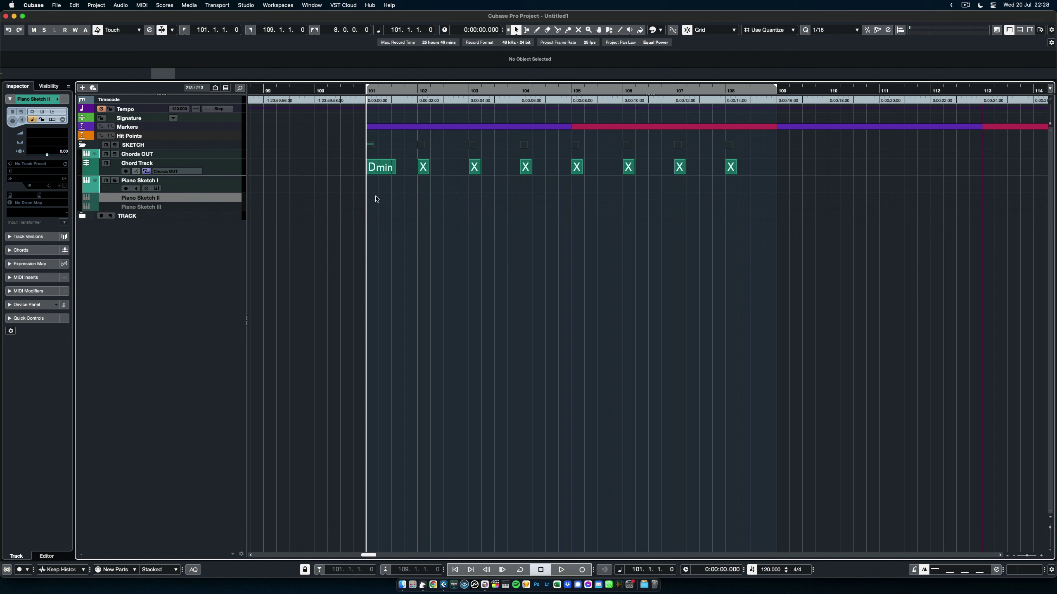
{"action": "left_click", "coordinate": [240, 207]}
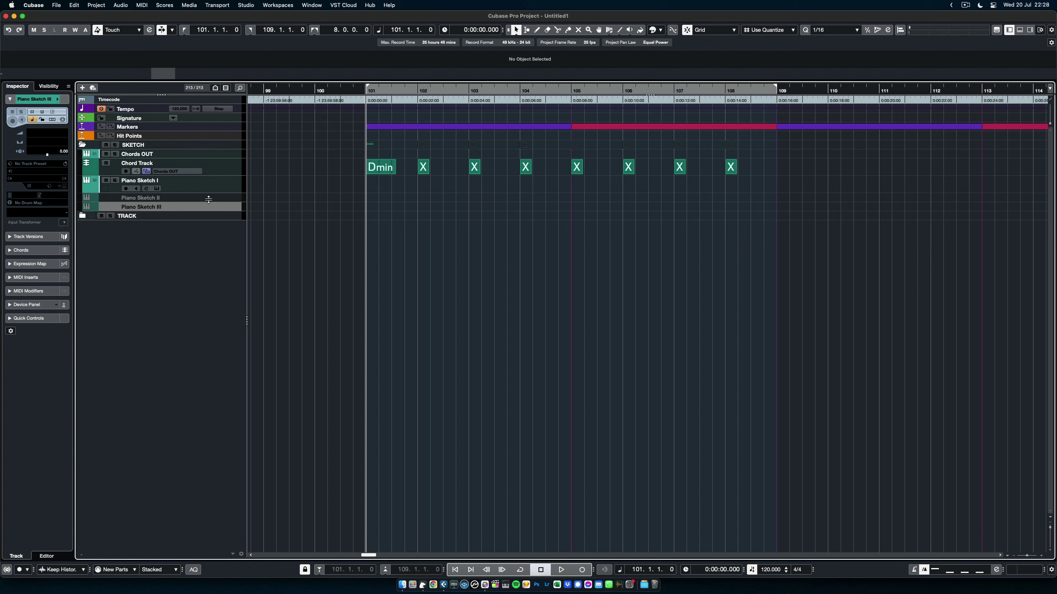
{"action": "left_click", "coordinate": [198, 184]}
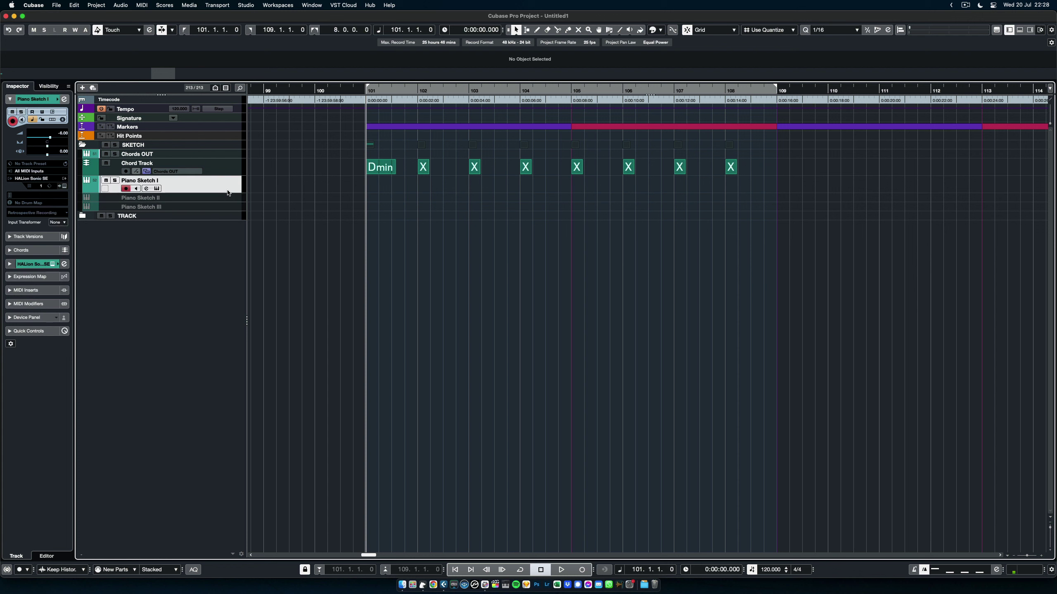
- Collapse the SKETCH folder and expand the TRACK folder and its Piano subfolder
{"action": "left_click", "coordinate": [83, 145]}
{"action": "left_click", "coordinate": [83, 155]}
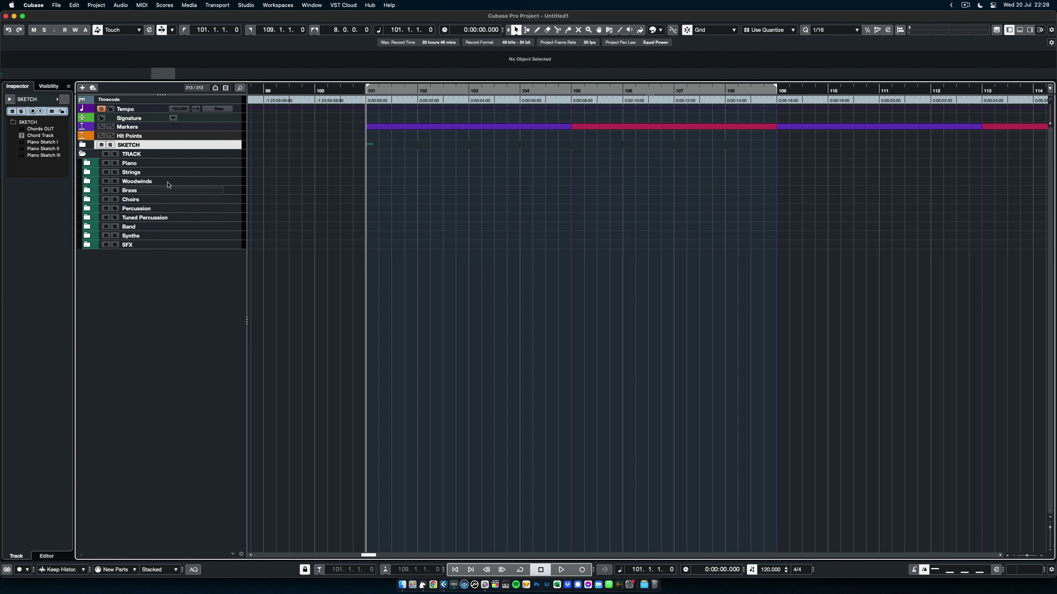
{"action": "left_click", "coordinate": [182, 163]}
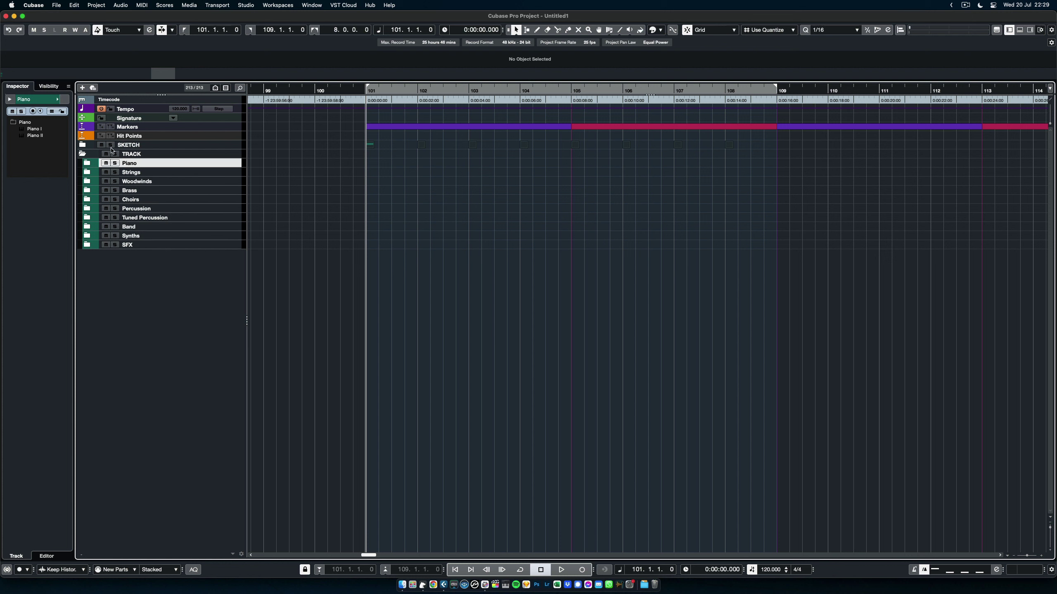
{"action": "left_click", "coordinate": [87, 163]}
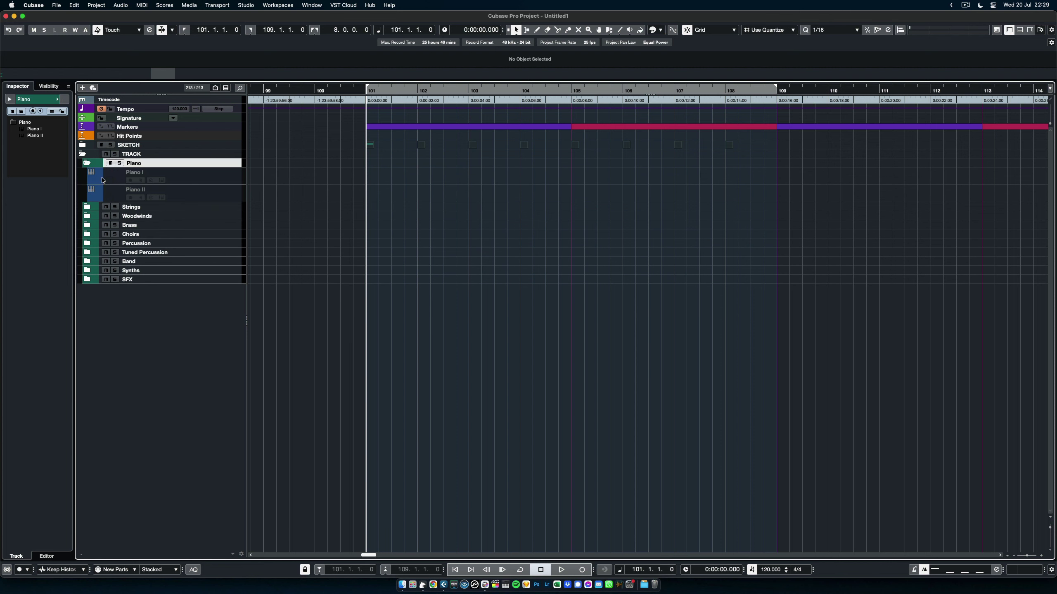
- Select the Piano I track and open its HALion Sonic SE instrument
{"action": "left_click", "coordinate": [230, 185]}
{"action": "left_click", "coordinate": [227, 195]}
{"action": "left_click", "coordinate": [230, 183]}
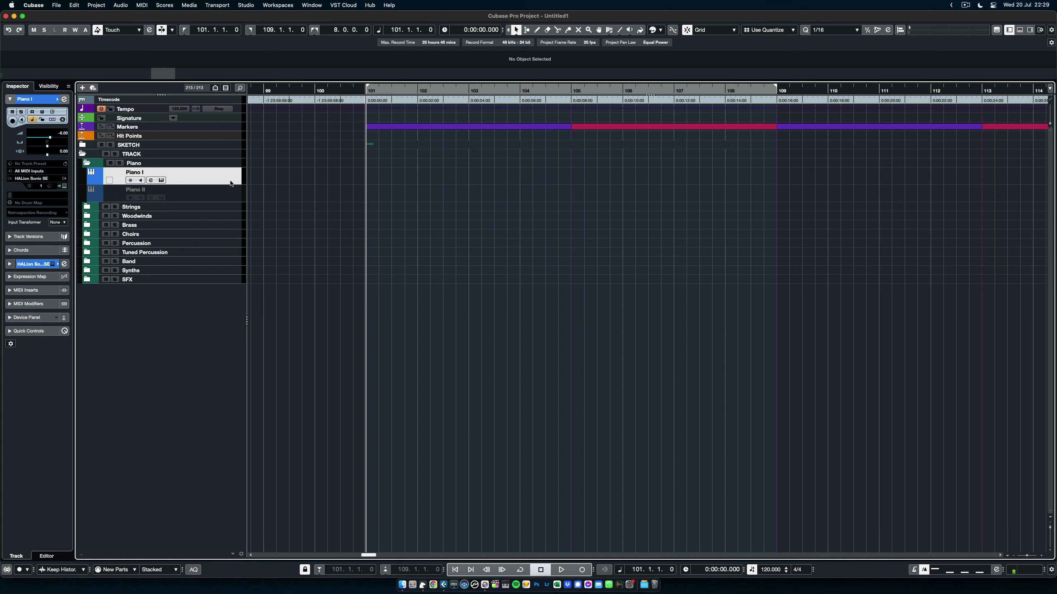
{"action": "left_click", "coordinate": [162, 181]}
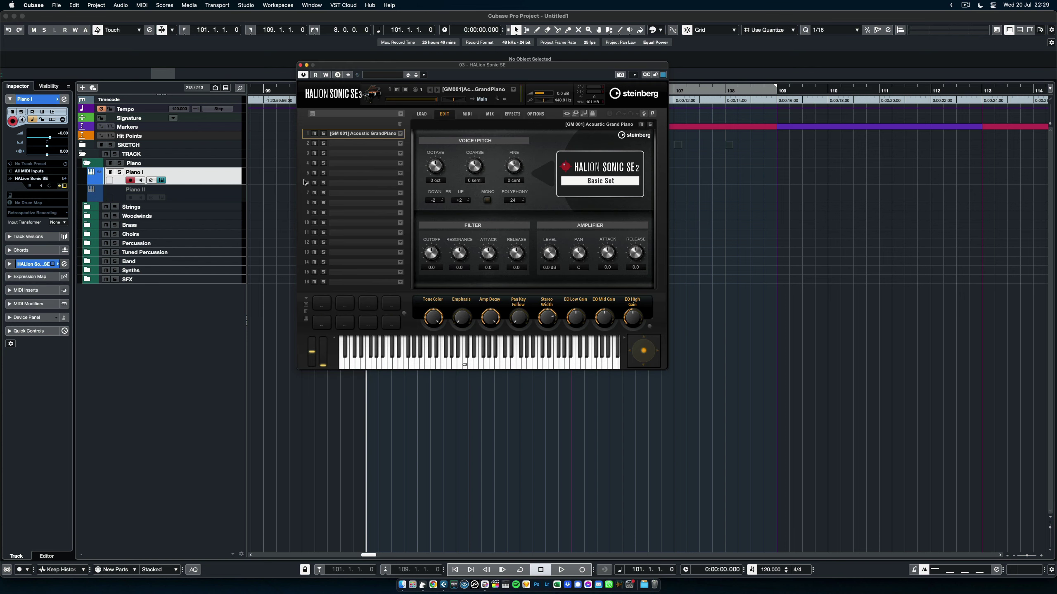
- Close Piano I's HALion Sonic SE instrument window
{"action": "left_click", "coordinate": [300, 65]}
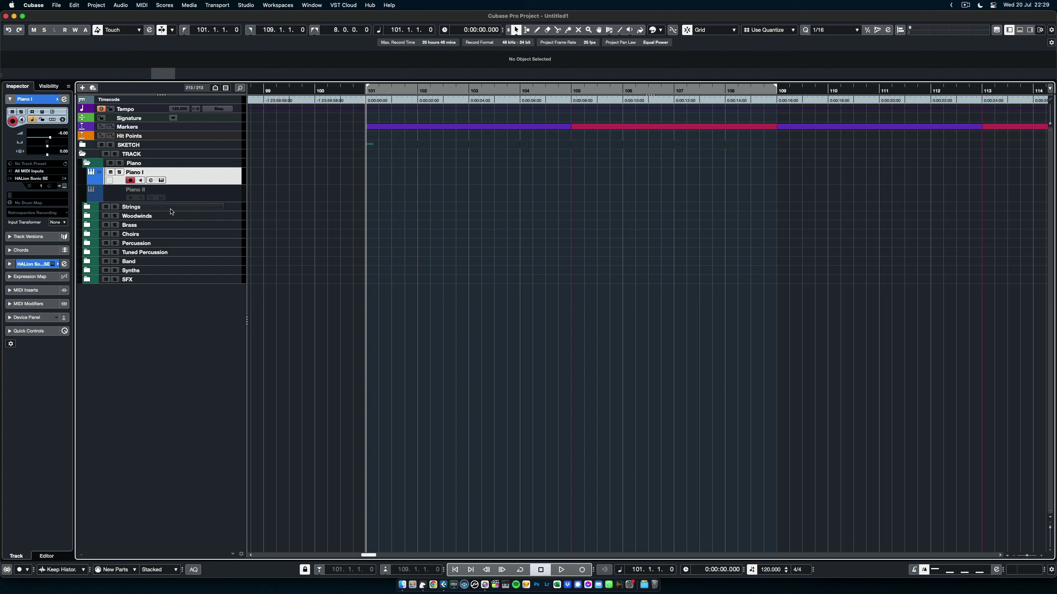
- Expand Strings, browse its Long, Short, Pizzicato and Solo folders, expand Long and arm 16 Vn I - Long
{"action": "left_click", "coordinate": [88, 207]}
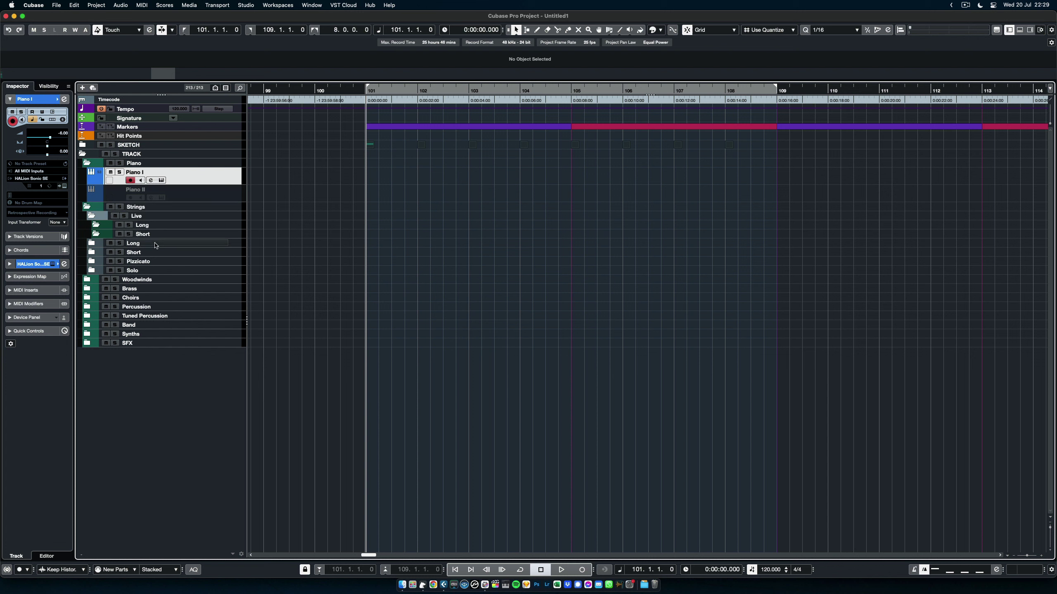
{"action": "left_click", "coordinate": [154, 244]}
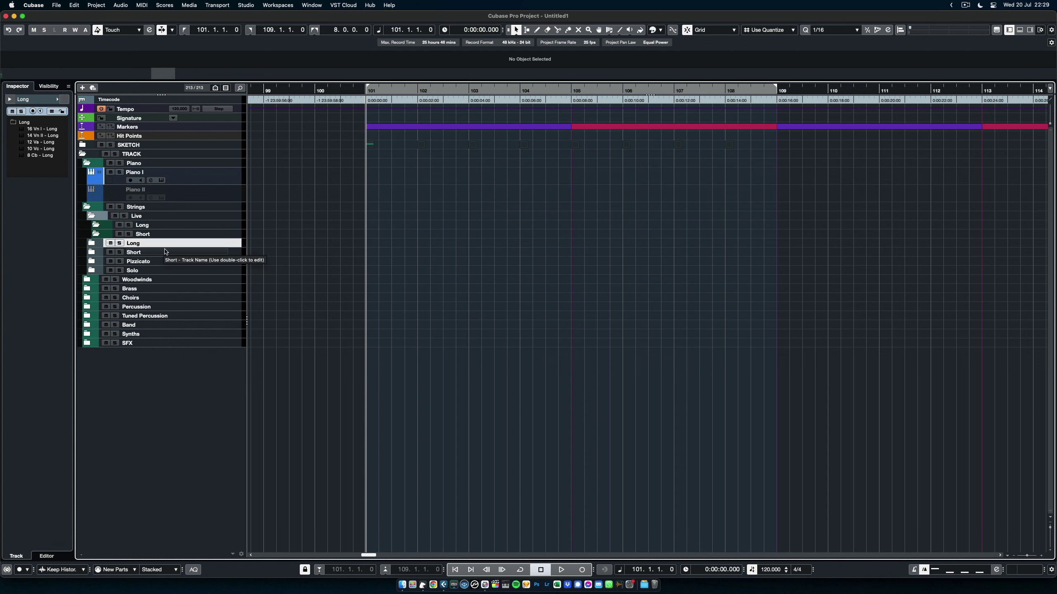
{"action": "left_click", "coordinate": [150, 253], "text": "shift"}
{"action": "left_click", "coordinate": [150, 262], "text": "shift"}
{"action": "left_click", "coordinate": [148, 270], "text": "shift"}
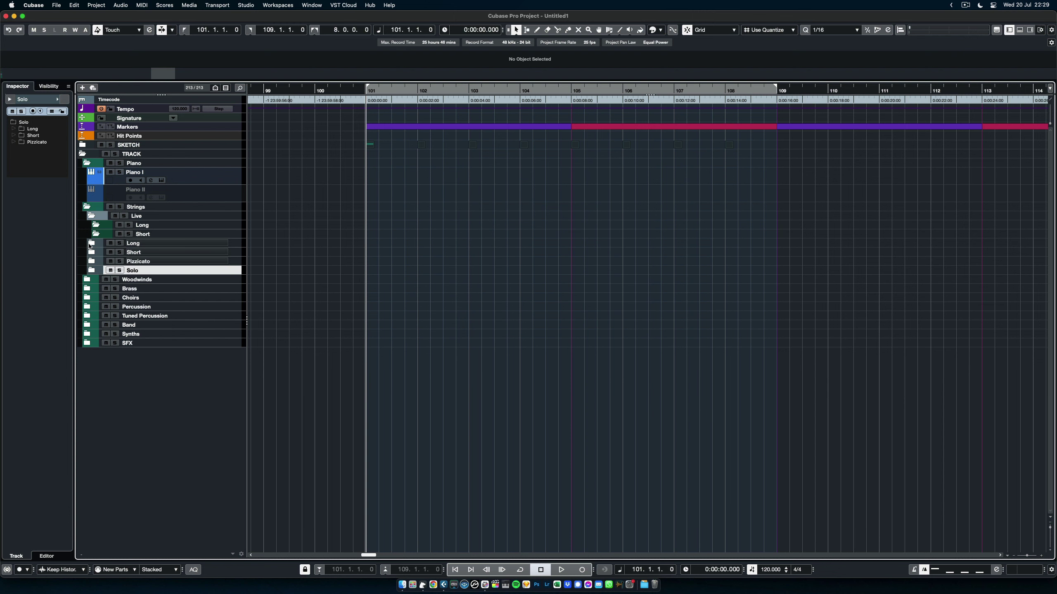
{"action": "left_click", "coordinate": [91, 243]}
{"action": "left_click", "coordinate": [220, 260]}
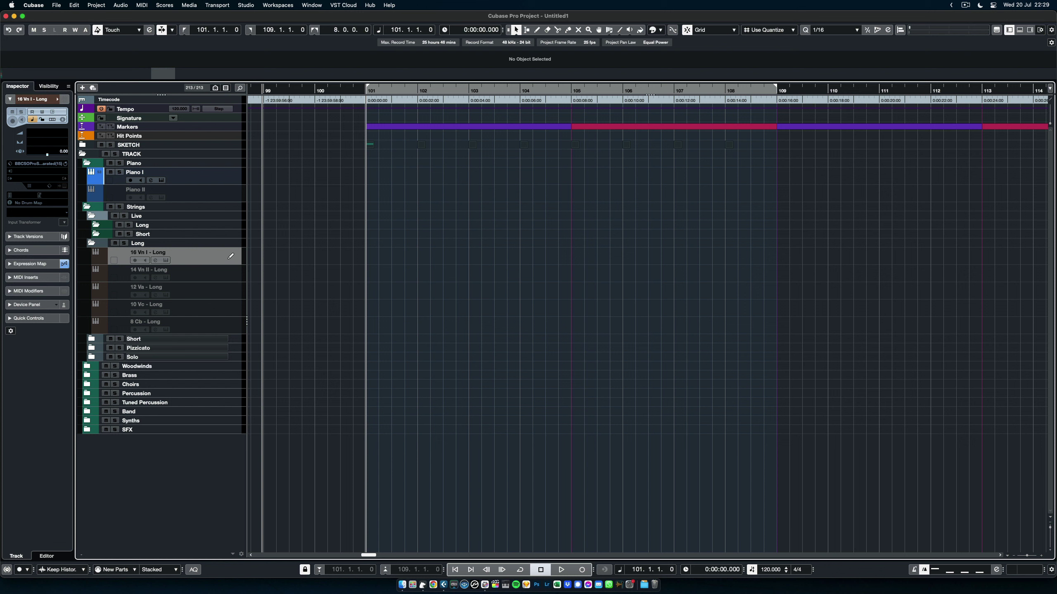
{"action": "left_click", "coordinate": [230, 256]}
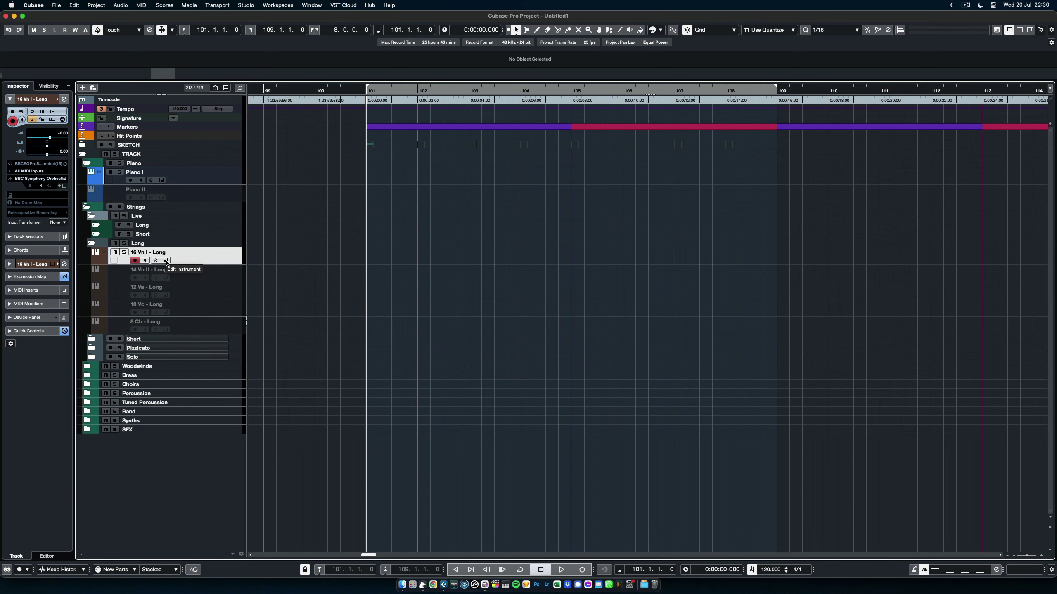
- Open BBC Symphony Orchestra for 16 Vn I - Long, browse its articulation pages, then show its mixer faders
{"action": "left_click", "coordinate": [166, 261]}
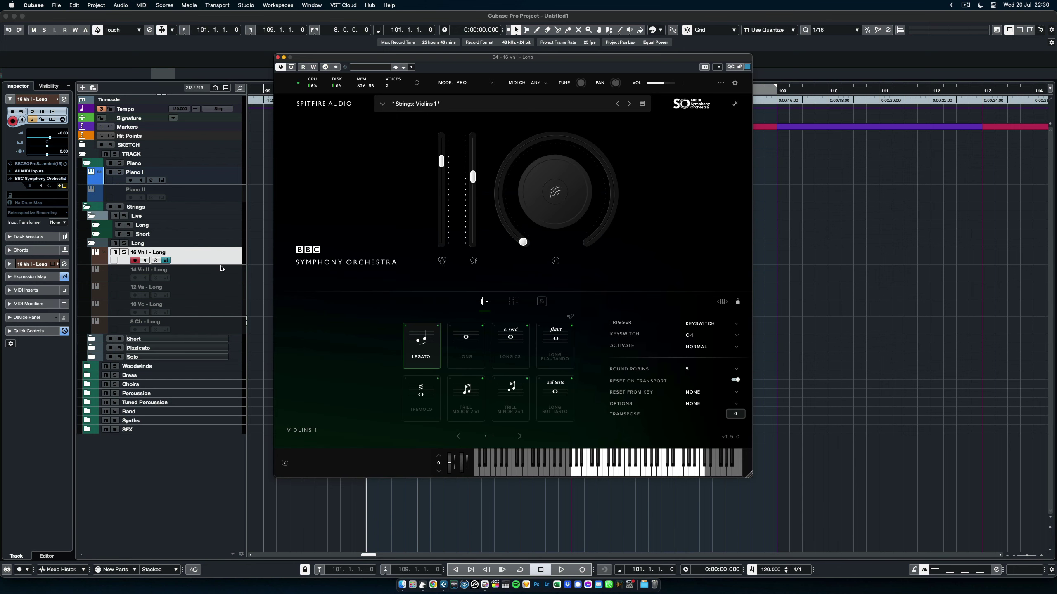
{"action": "left_click", "coordinate": [520, 437]}
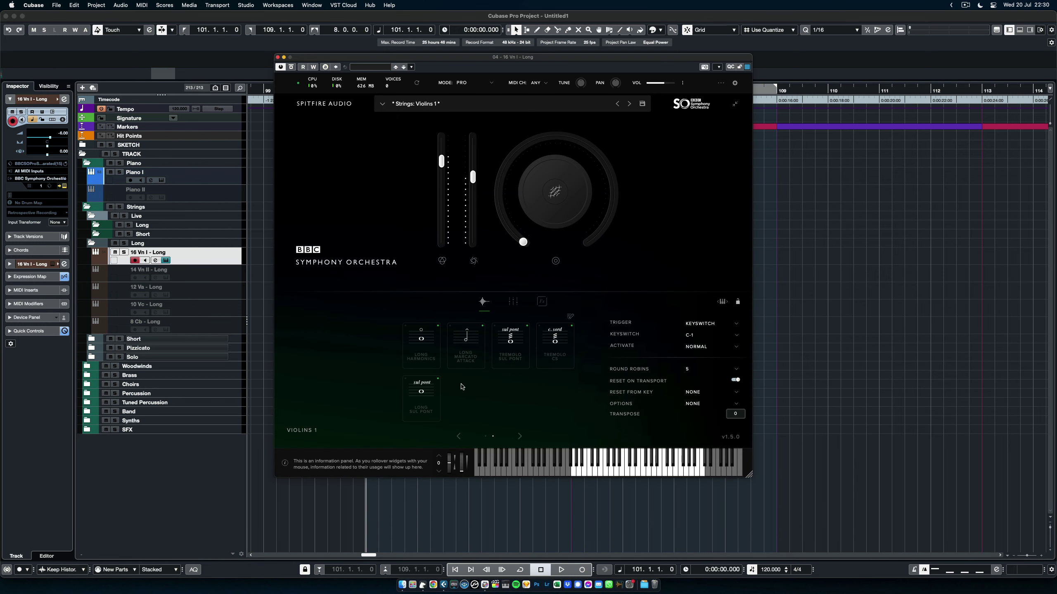
{"action": "left_click", "coordinate": [570, 317]}
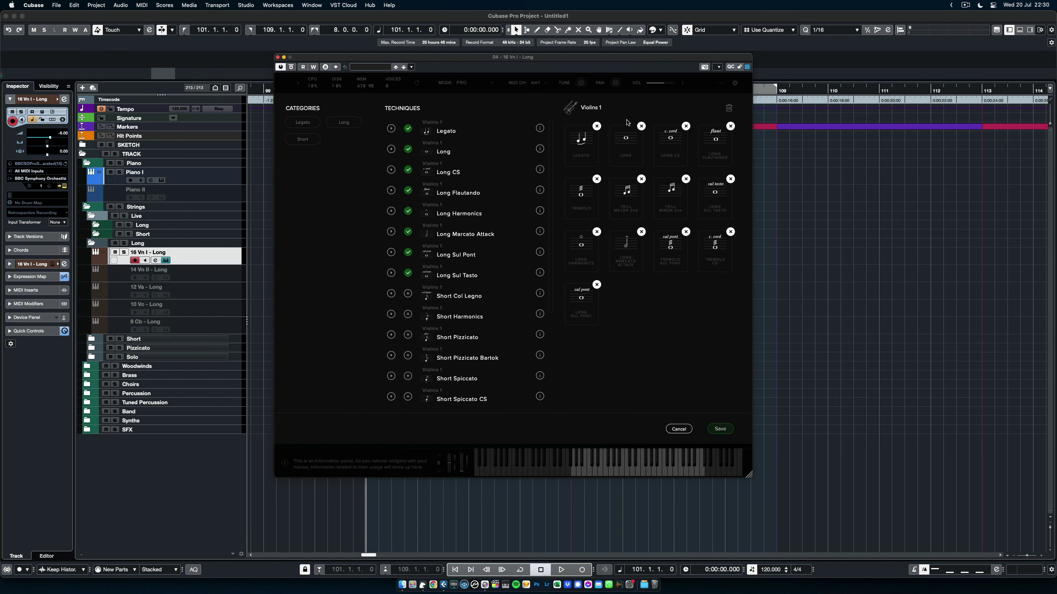
{"action": "left_click", "coordinate": [679, 430]}
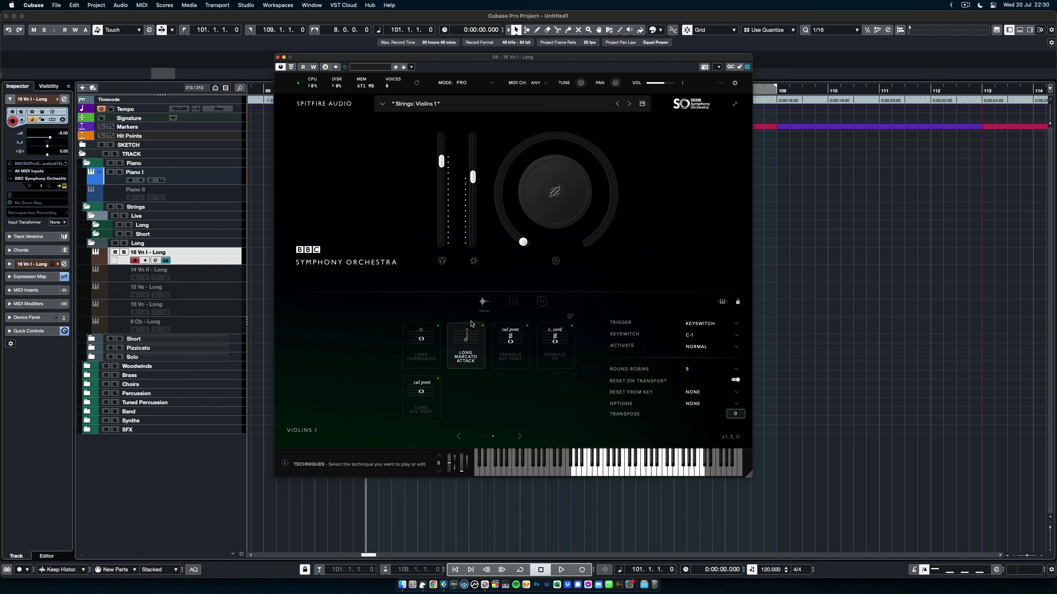
{"action": "left_click", "coordinate": [458, 437]}
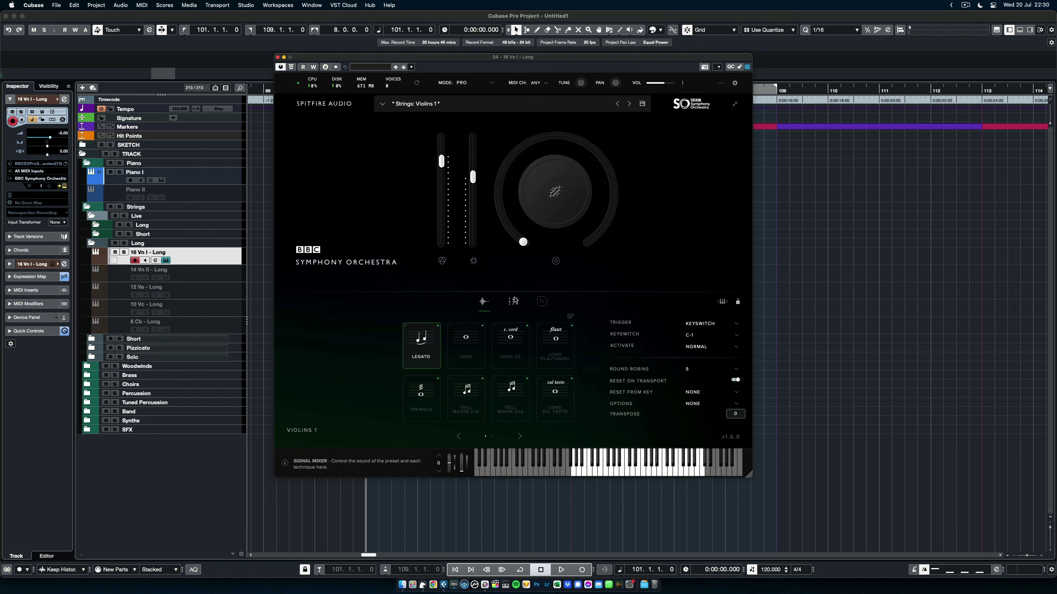
{"action": "left_click", "coordinate": [513, 302]}
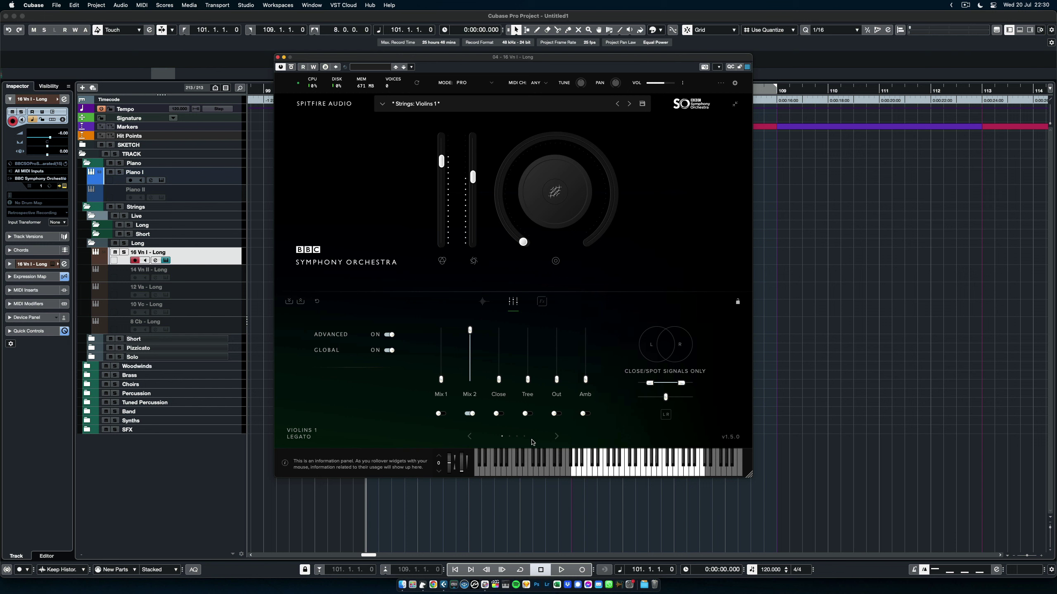
- Page through the BBC Symphony Orchestra microphone signals, move the window right, then close it
{"action": "left_click", "coordinate": [557, 436]}
{"action": "left_click", "coordinate": [557, 436]}
{"action": "left_click", "coordinate": [470, 436]}
{"action": "left_click", "coordinate": [470, 436]}
{"action": "left_click_drag", "start_coordinate": [451, 66], "coordinate": [567, 67]}
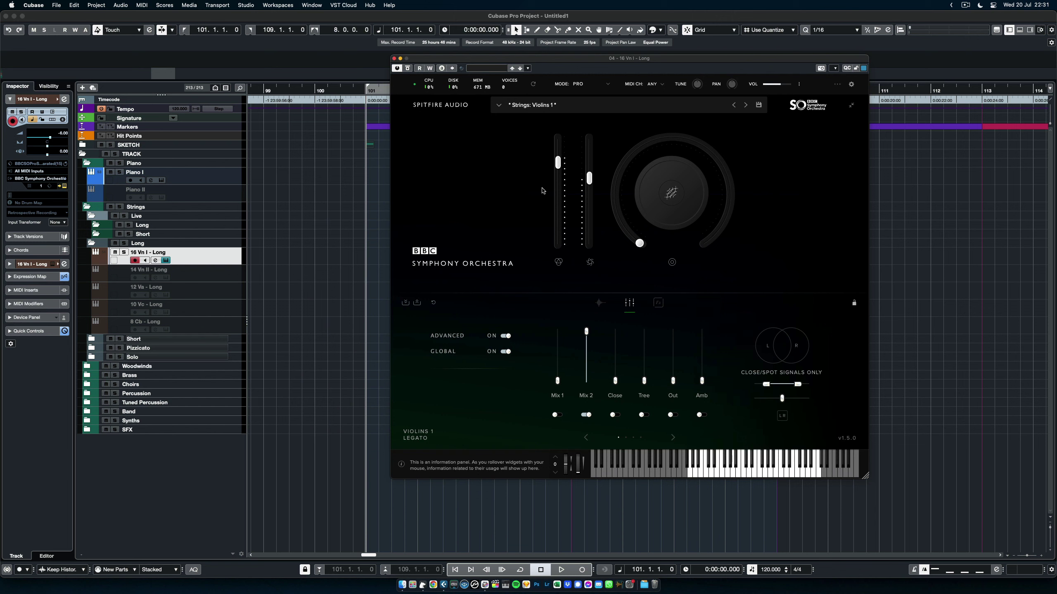
{"action": "mouse_move", "coordinate": [568, 164]}
{"action": "left_click", "coordinate": [355, 213]}
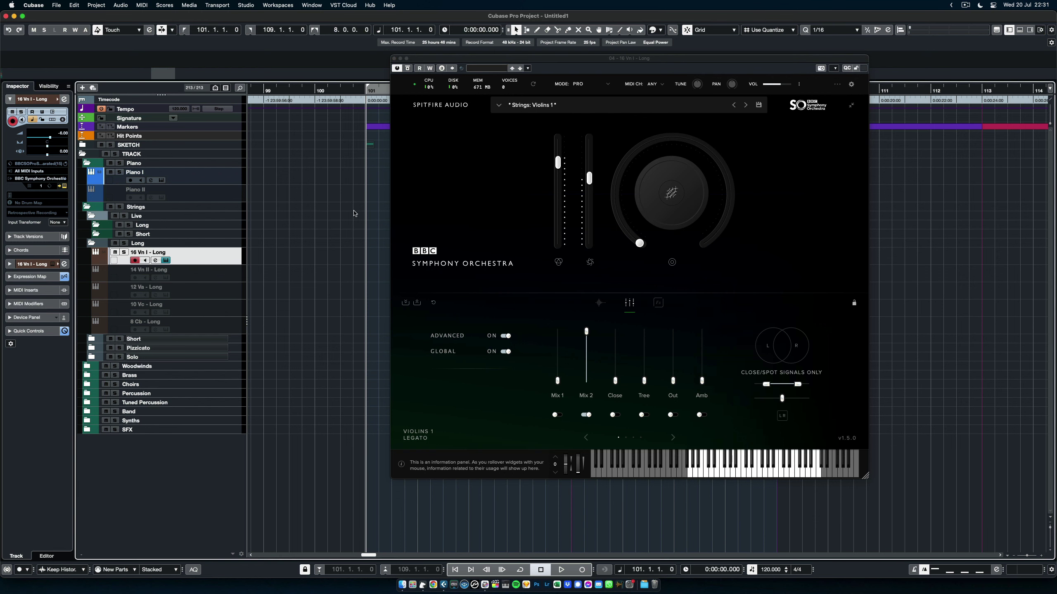
{"action": "left_click", "coordinate": [394, 59]}
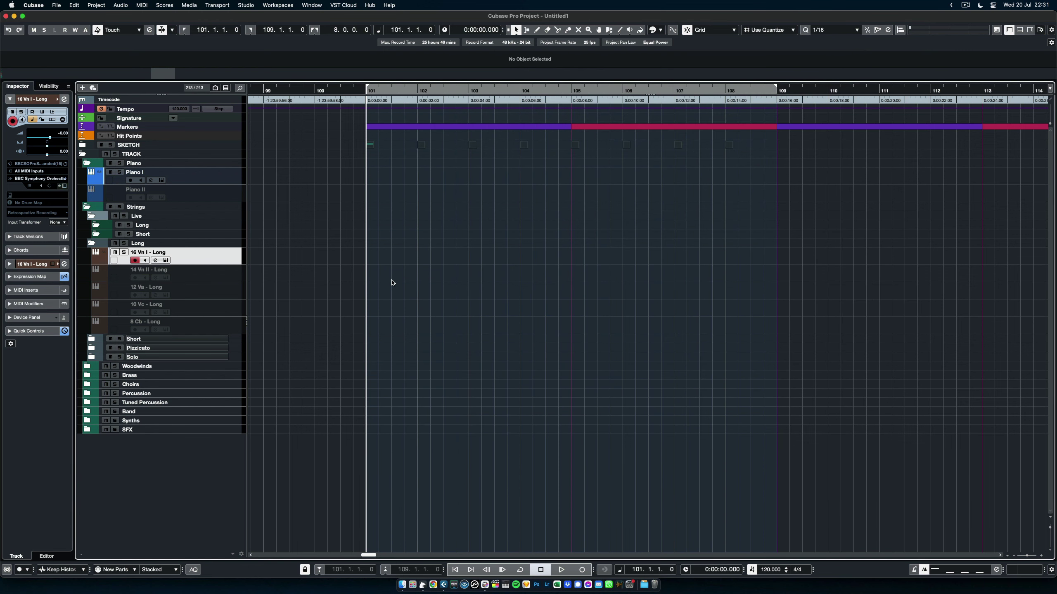
- Return to the project start and open the 16 Vn I - Long part in the Key Editor
{"action": "key", "text": "Home"}
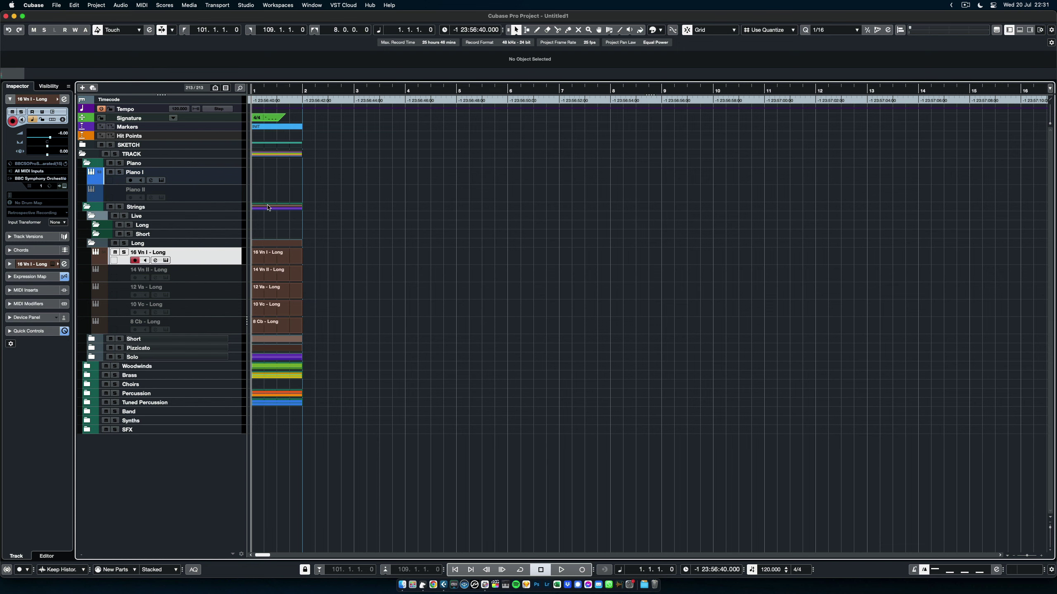
{"action": "double_click", "coordinate": [276, 262]}
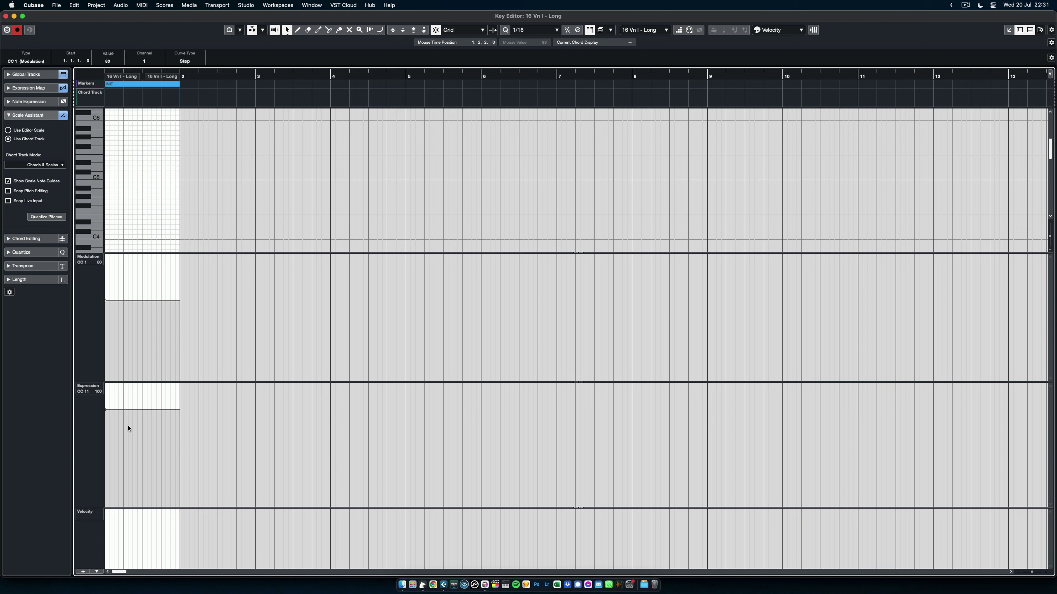
- Select the first CC11 event in the Expression lane, then close the Key Editor
{"action": "left_click", "coordinate": [105, 410]}
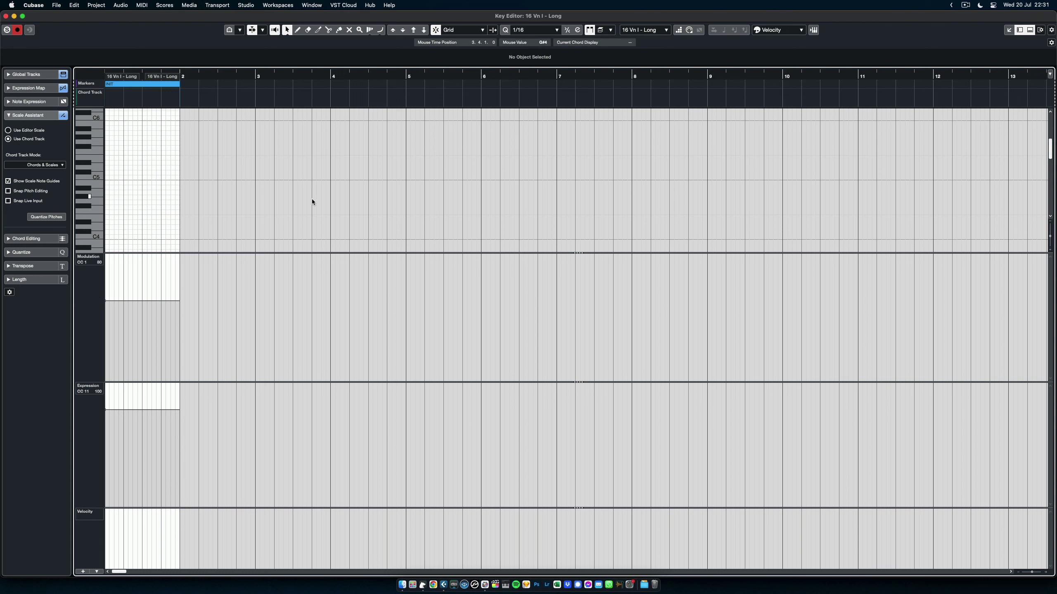
{"action": "key", "text": "super+w"}
{"action": "key", "text": "ctrl+alt+e"}
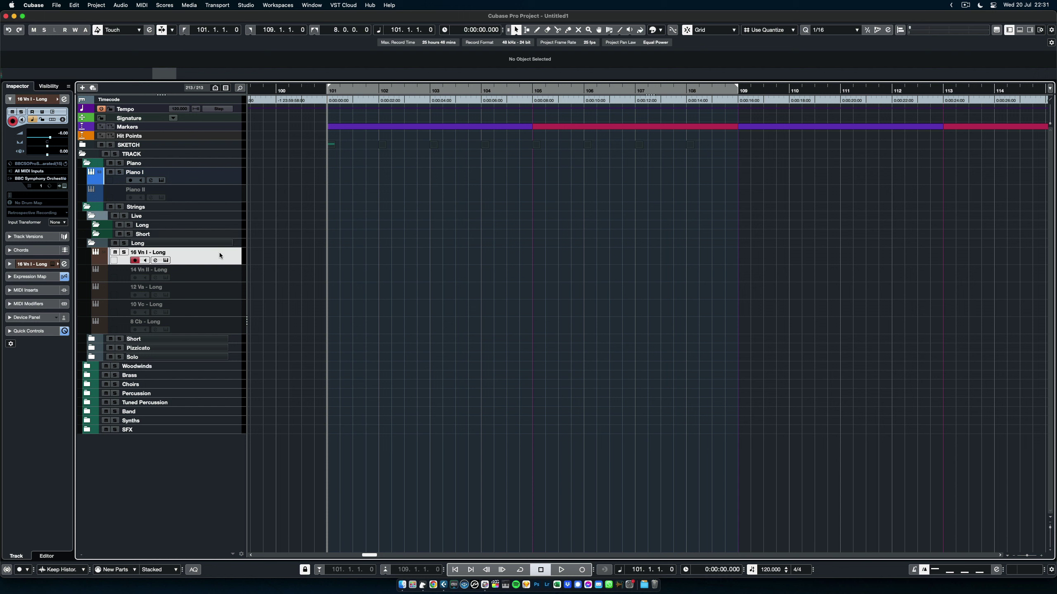
- Draw a new part on 16 Vn I - Long from bar 101 and open it in the Key Editor
{"action": "left_click_drag", "start_coordinate": [329, 253], "coordinate": [456, 255]}
{"action": "double_click", "coordinate": [362, 260]}
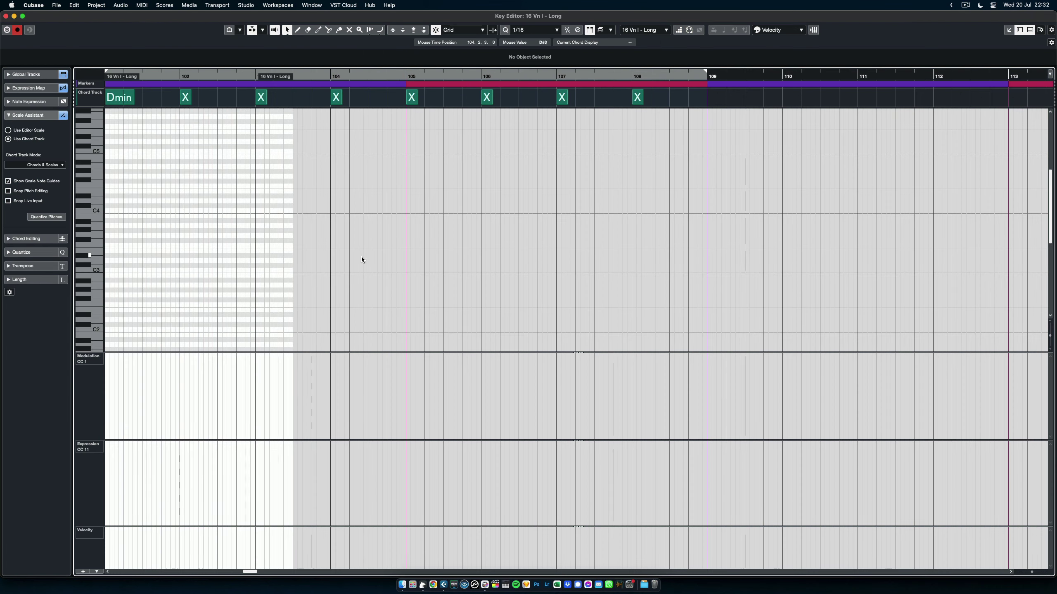
{"action": "scroll", "coordinate": [333, 324], "scroll_direction": "left", "scroll_amount": 3}
{"action": "scroll", "coordinate": [311, 351], "scroll_direction": "up", "scroll_amount": 5}
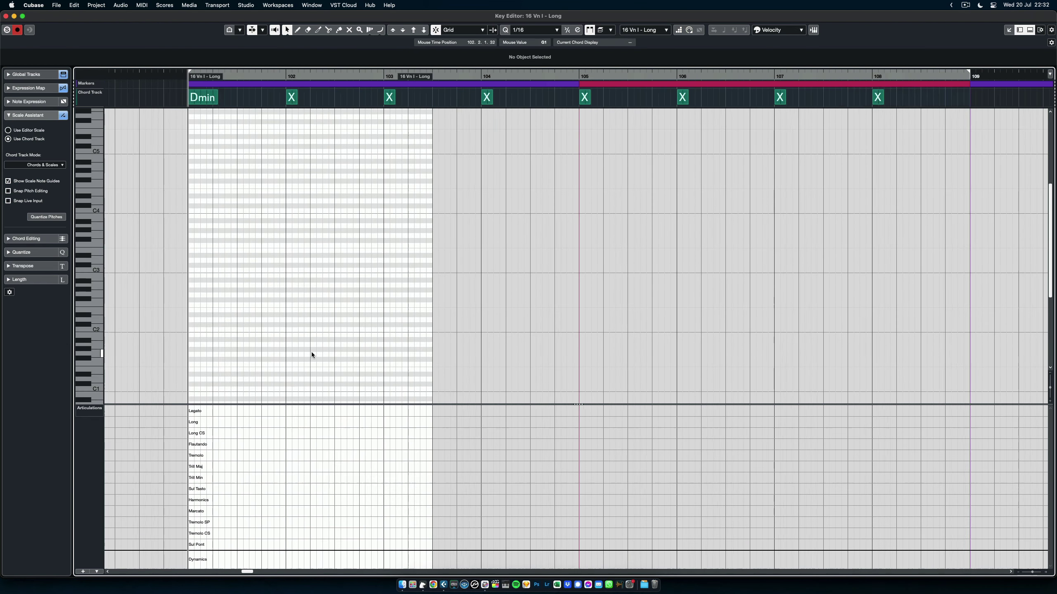
{"action": "scroll", "coordinate": [310, 348], "scroll_direction": "left", "scroll_amount": 5}
{"action": "scroll", "coordinate": [365, 291], "scroll_direction": "down", "scroll_amount": 3}
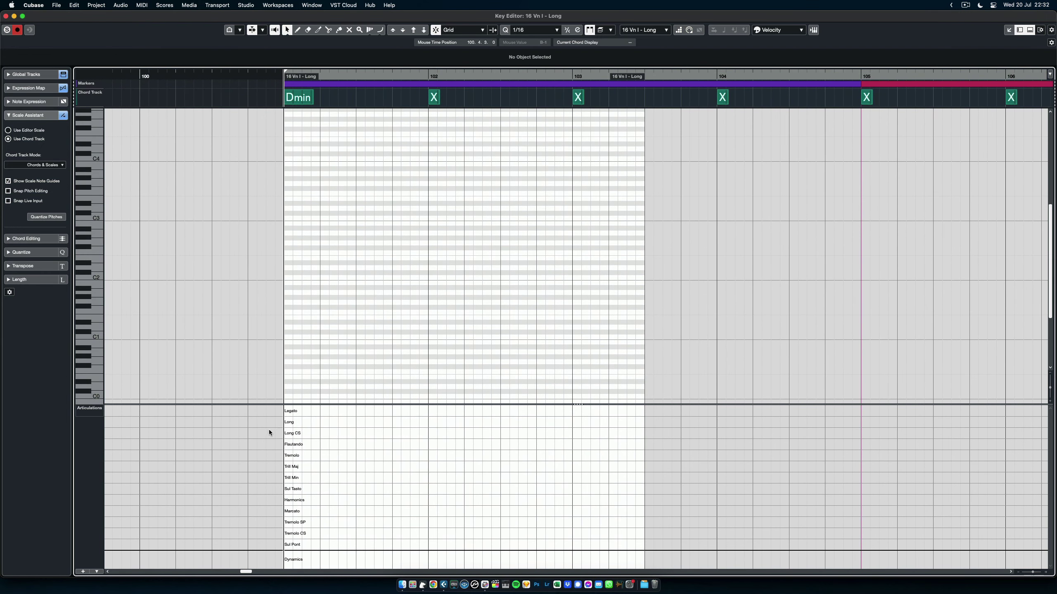
- Add Legato, Tremolo, Legato and Trill Min articulations across the part, then close the editor
{"action": "left_click", "coordinate": [290, 410]}
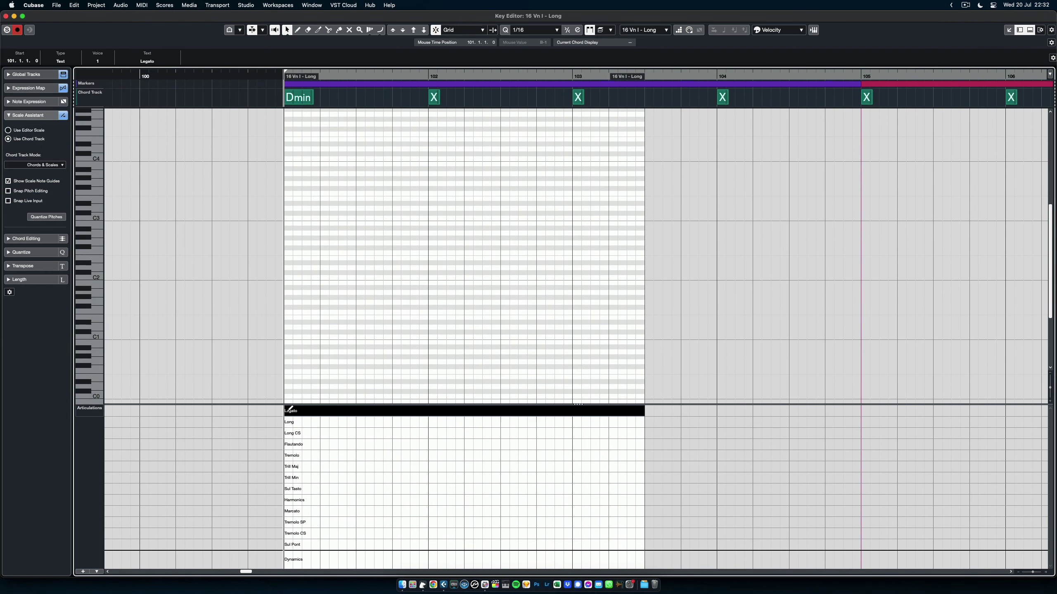
{"action": "left_click", "coordinate": [323, 455]}
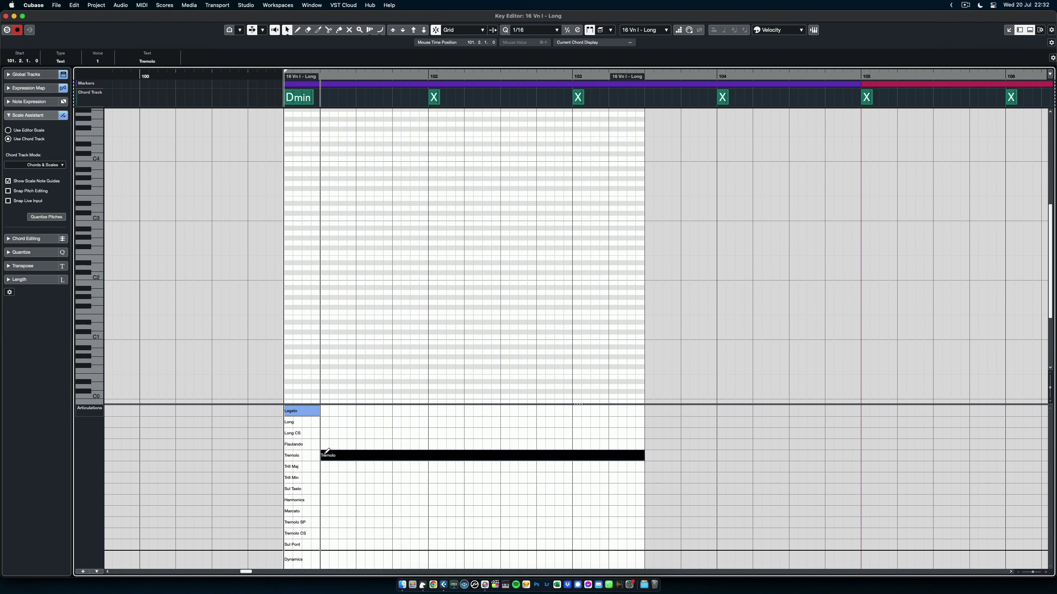
{"action": "left_click", "coordinate": [360, 411]}
{"action": "left_click", "coordinate": [430, 478]}
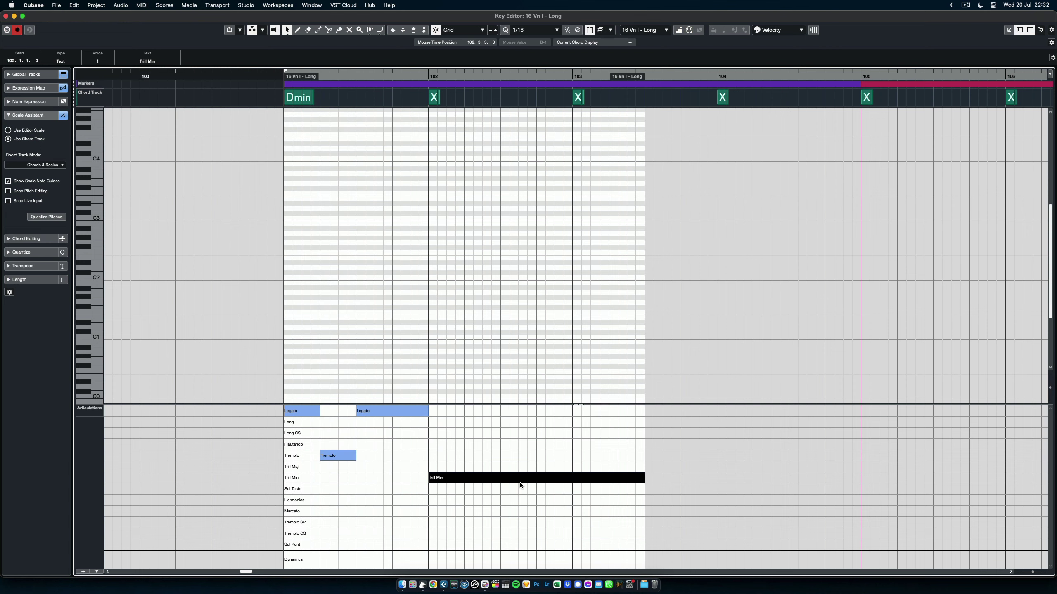
{"action": "key", "text": "super+w"}
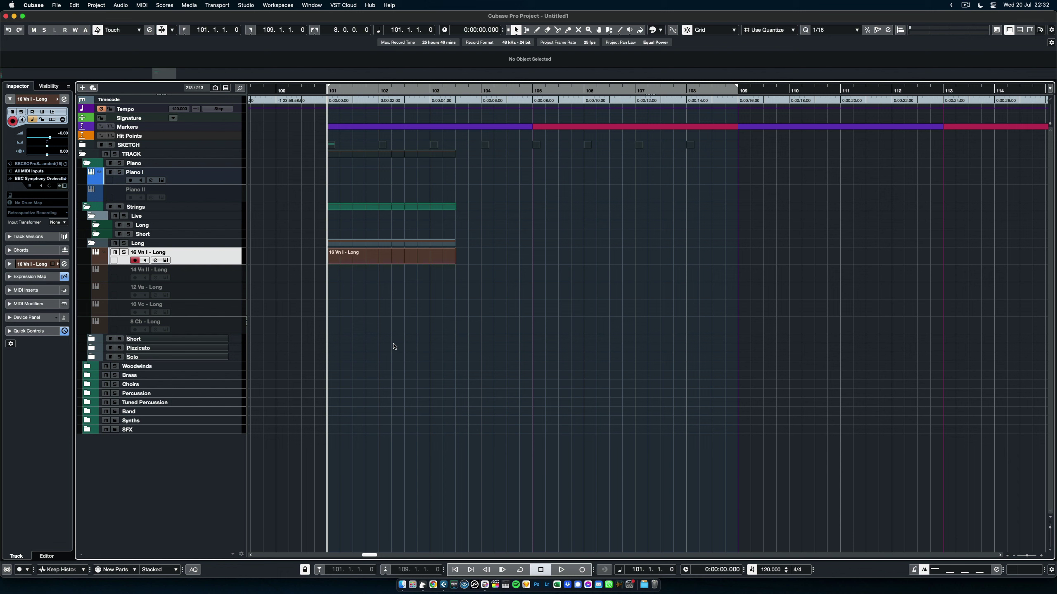
- Show the track's Expression Map articulations, view its setup, then expand the Short strings folder
{"action": "left_click", "coordinate": [34, 277]}
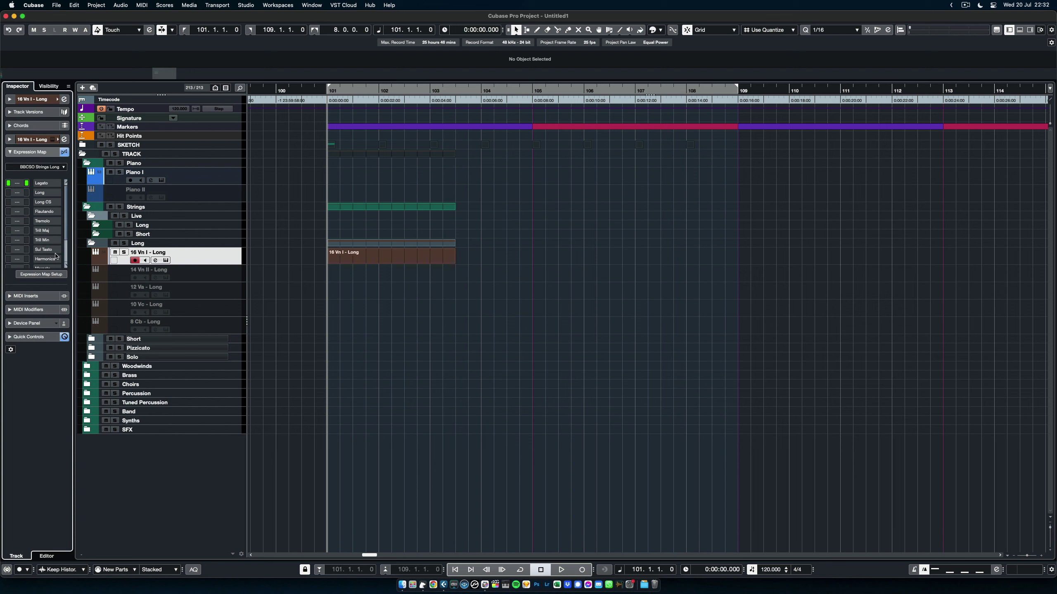
{"action": "left_click", "coordinate": [57, 275]}
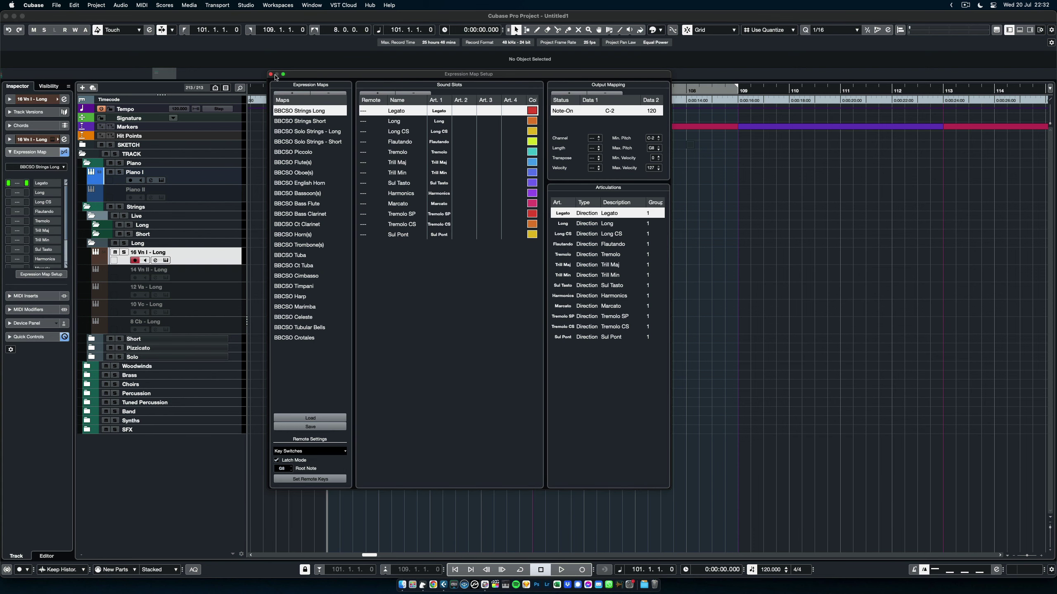
{"action": "left_click", "coordinate": [270, 74]}
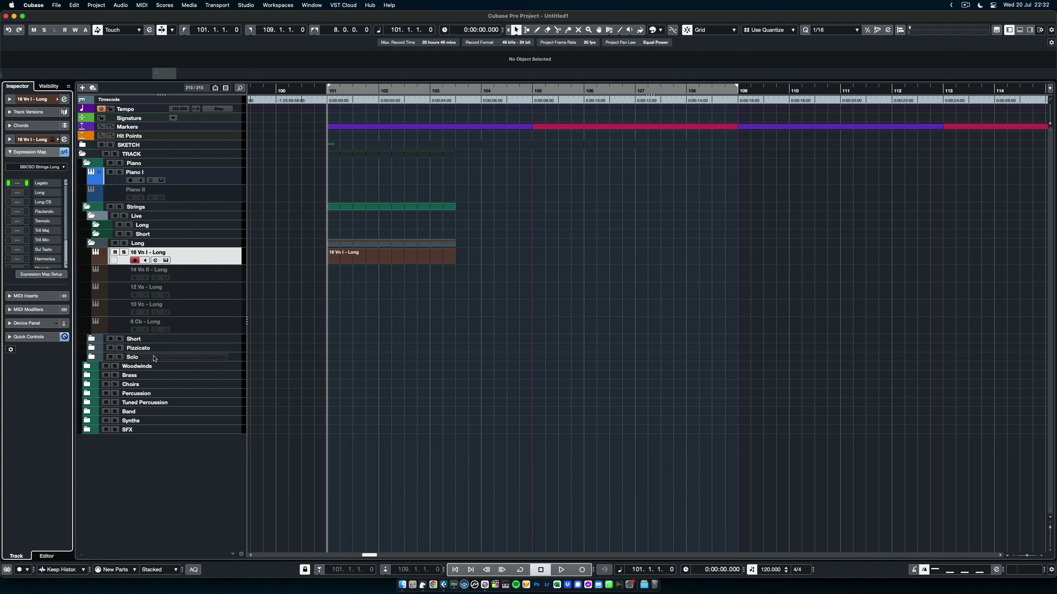
{"action": "left_click", "coordinate": [91, 339]}
- Draw a new part over bars 101–103 on 10 Vc - Short and open it in the Key Editor
{"action": "left_click", "coordinate": [221, 355]}
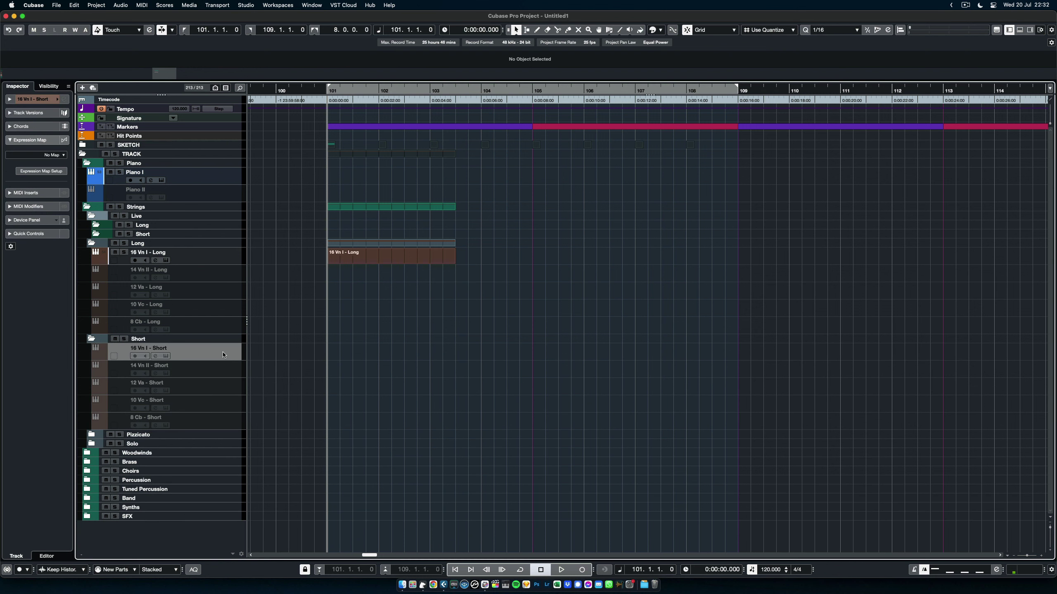
{"action": "left_click", "coordinate": [236, 405]}
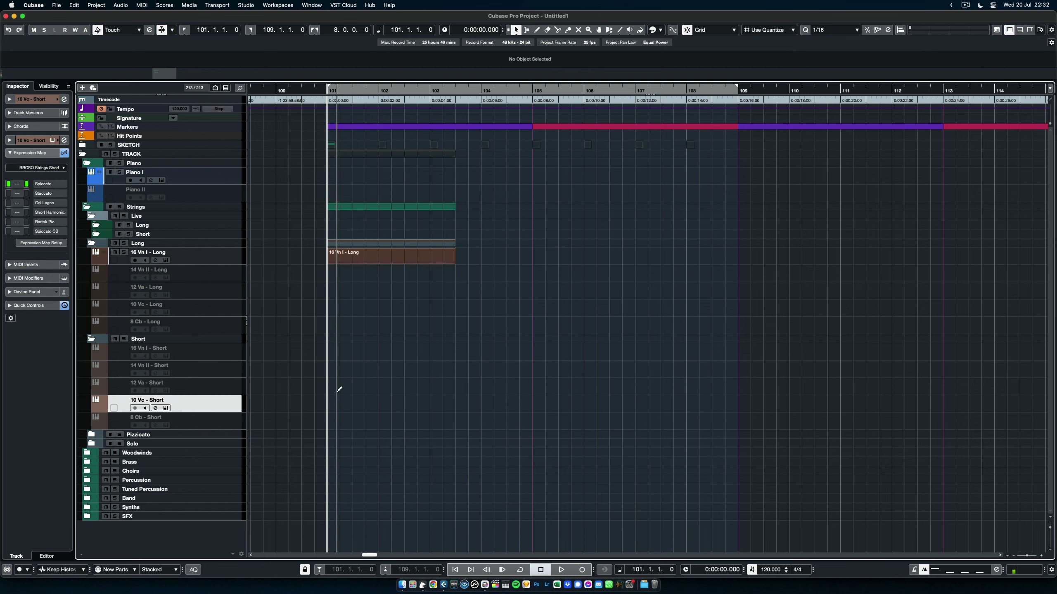
{"action": "left_click_drag", "start_coordinate": [338, 402], "coordinate": [461, 403]}
{"action": "double_click", "coordinate": [416, 403]}
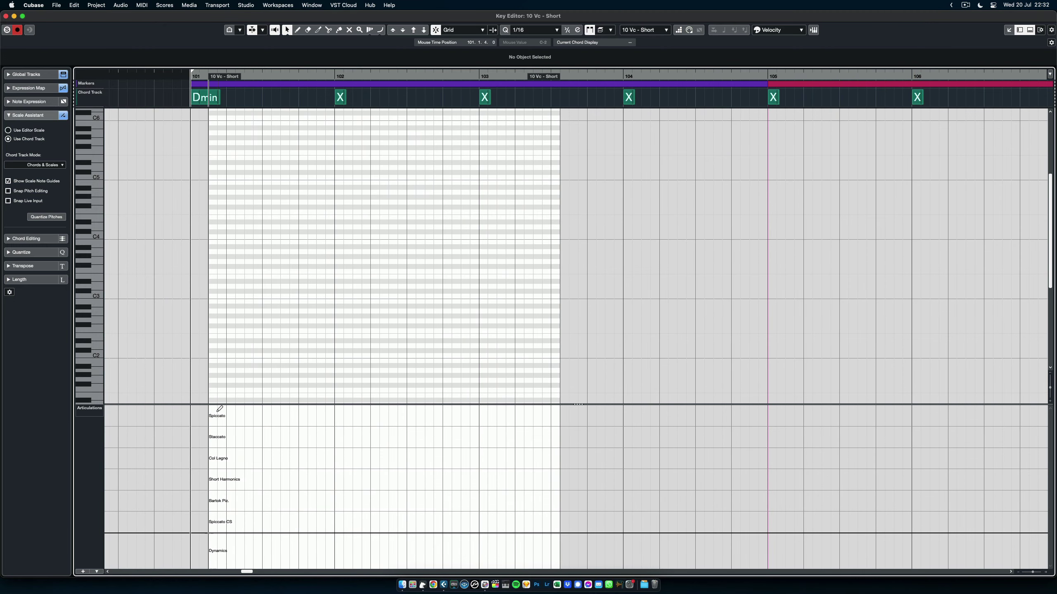
- Add Spiccato, Staccato and Short Harmonics articulations to the cello part, then close the editor
{"action": "left_click", "coordinate": [210, 414]}
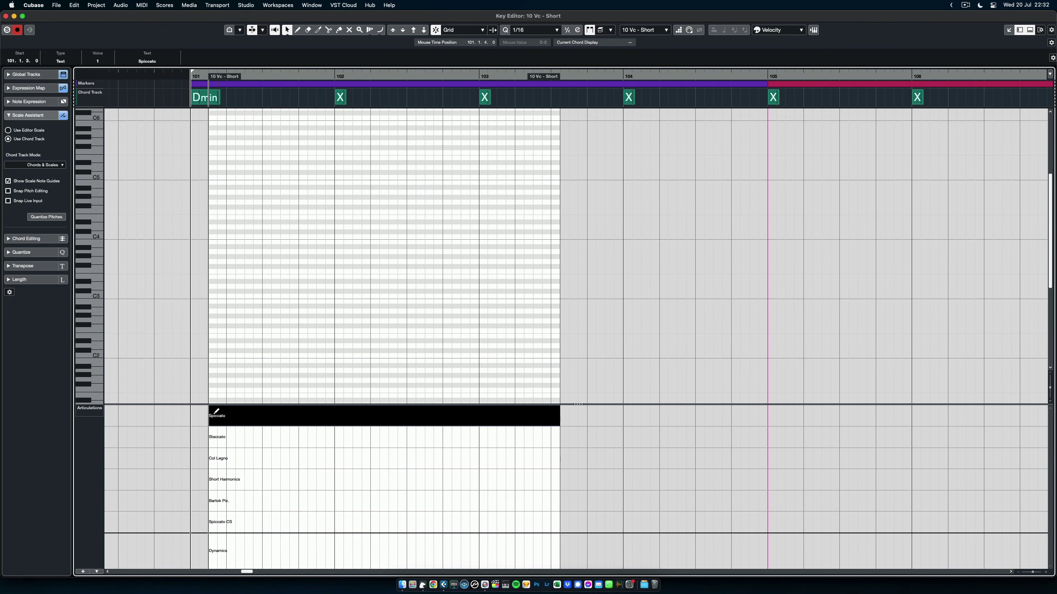
{"action": "left_click", "coordinate": [337, 437]}
{"action": "left_click", "coordinate": [400, 478]}
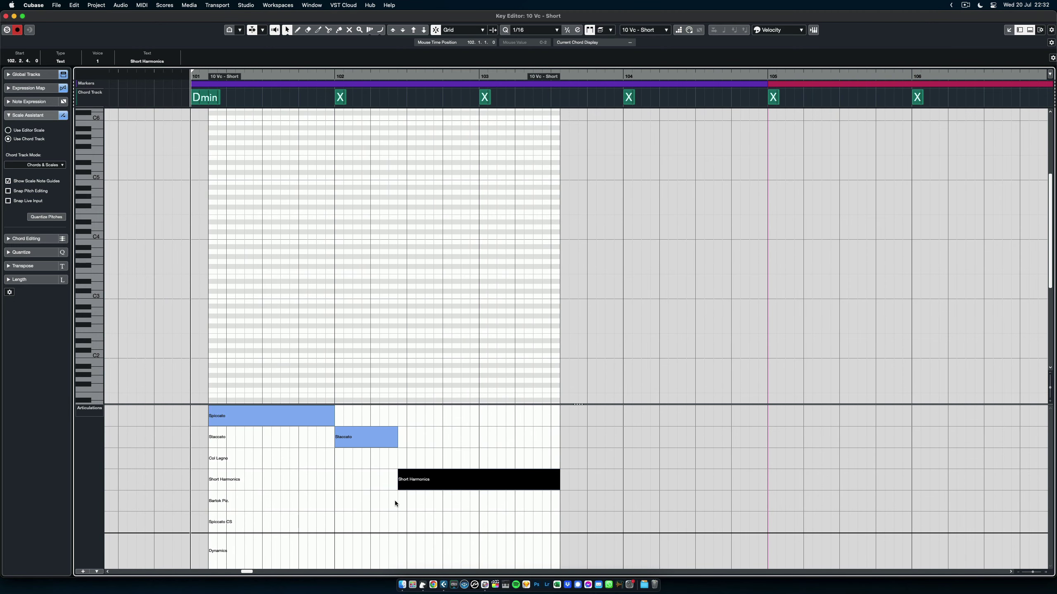
{"action": "key", "text": "Return"}
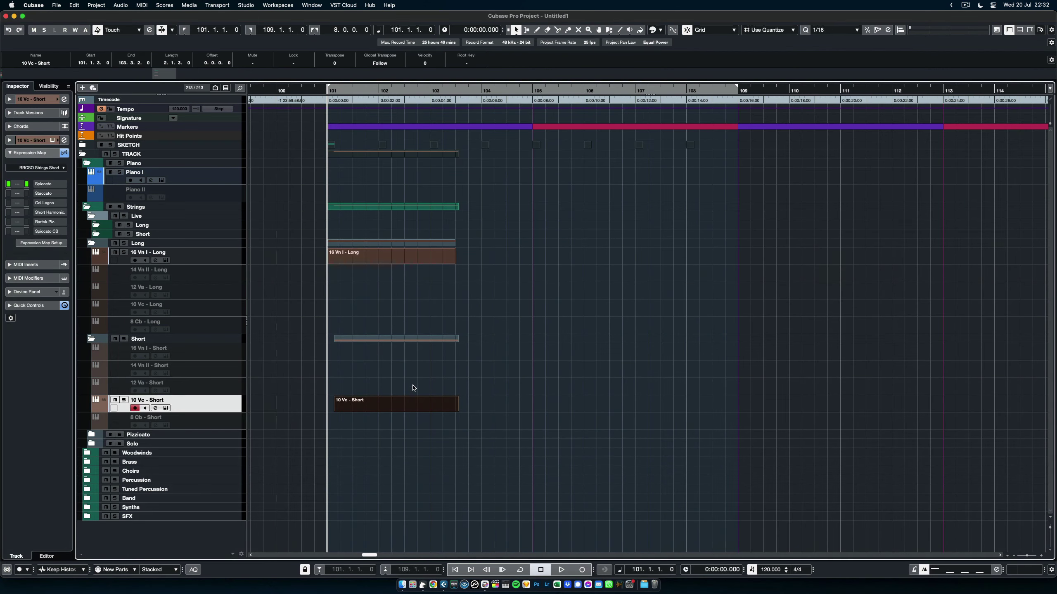
- Open the 10 Vc - Short BBC Symphony Orchestra instrument showing Strings: Celli, then close it
{"action": "left_click", "coordinate": [415, 385]}
{"action": "left_click", "coordinate": [166, 408]}
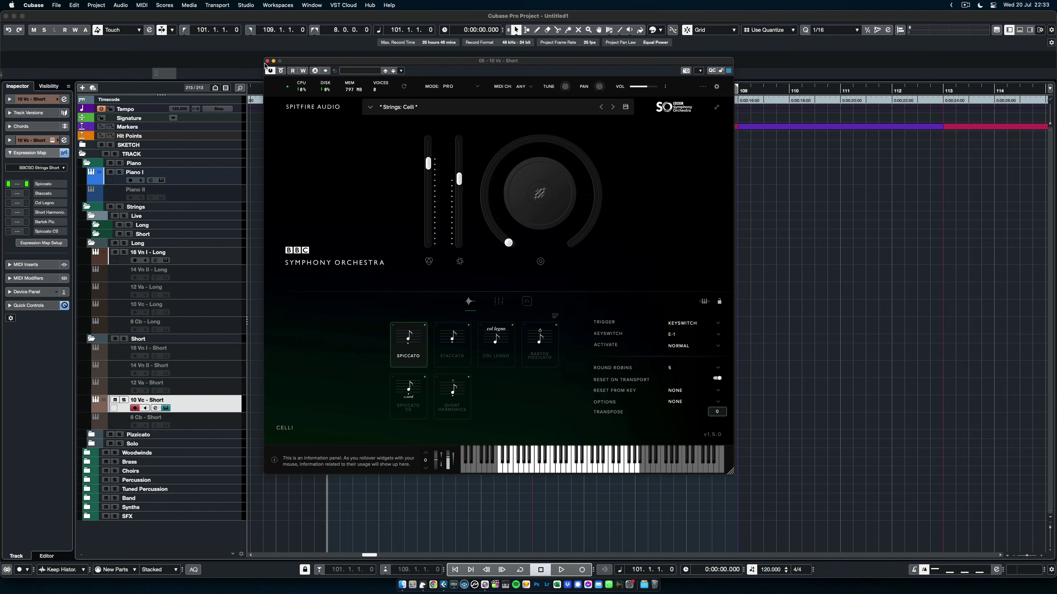
{"action": "left_click", "coordinate": [267, 61]}
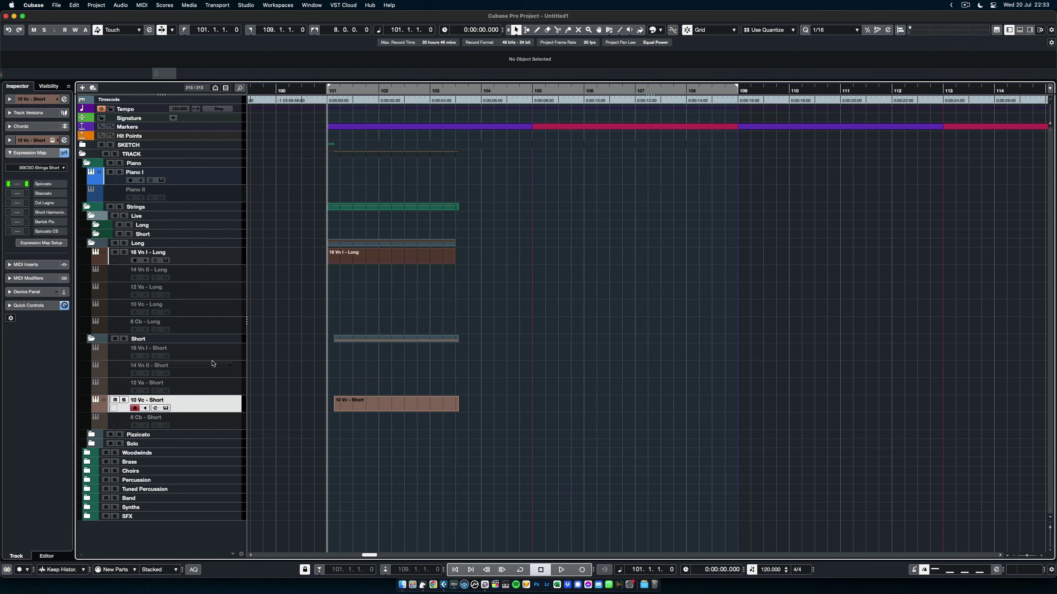
- Expand the Pizzicato folder and inspect the 16 Vn I - Pizzicato instrument window
{"action": "left_click", "coordinate": [91, 434]}
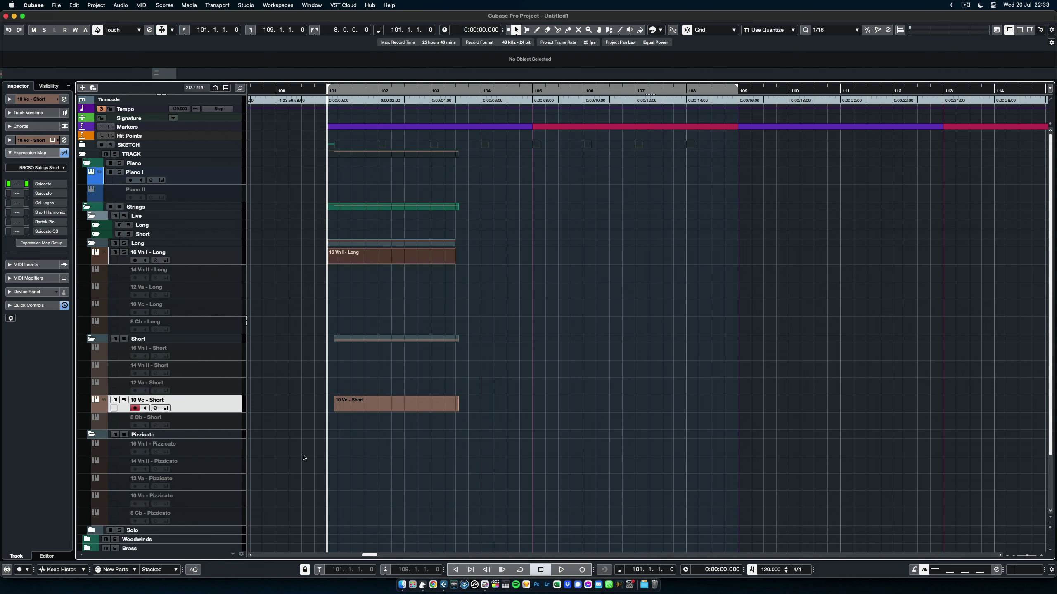
{"action": "scroll", "coordinate": [304, 455], "scroll_direction": "down", "scroll_amount": 4}
{"action": "left_click", "coordinate": [232, 380]}
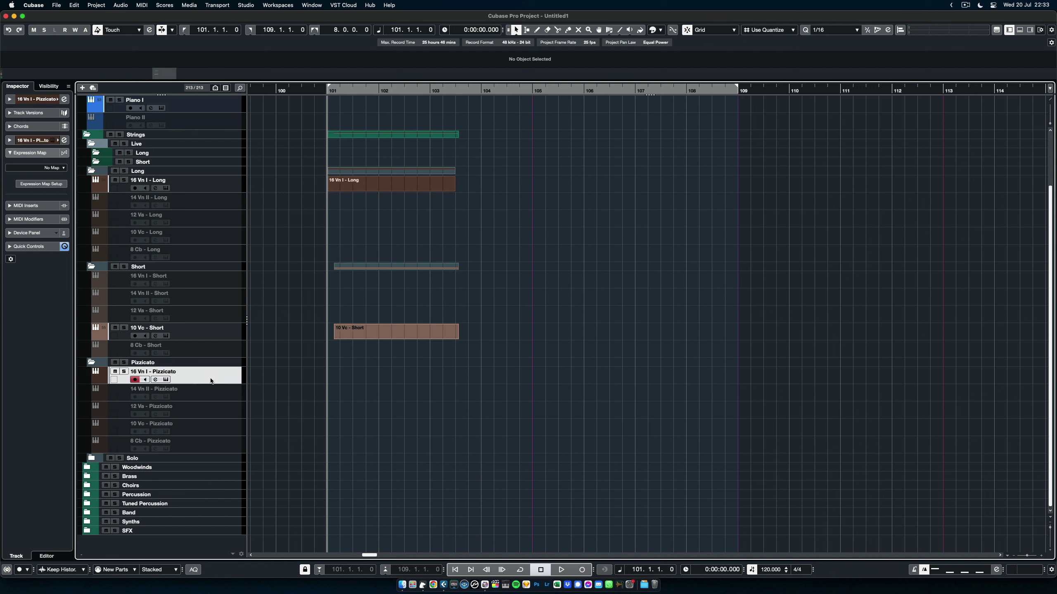
{"action": "left_click", "coordinate": [165, 379]}
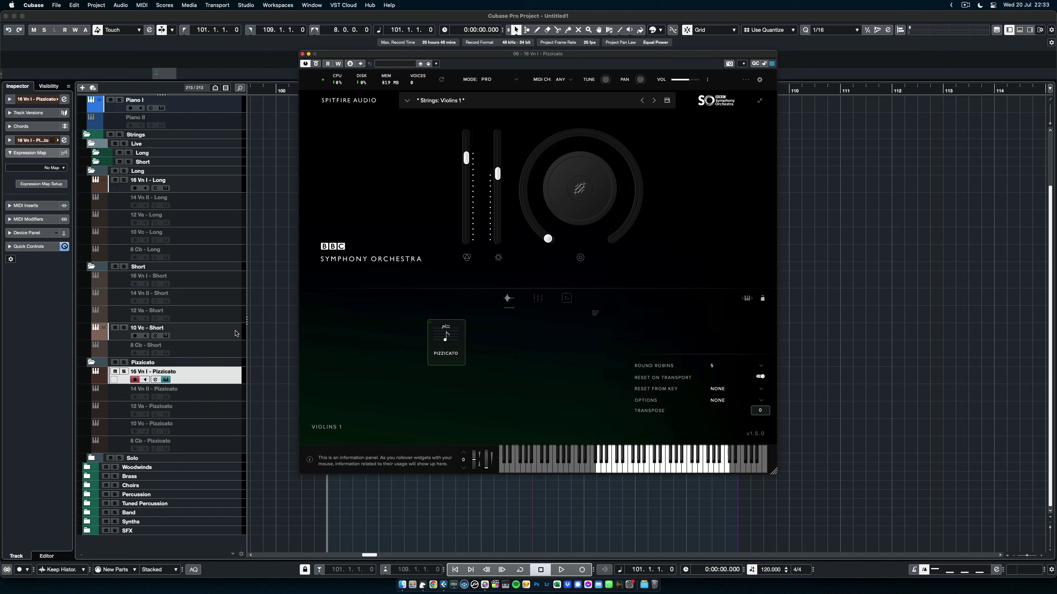
{"action": "left_click", "coordinate": [302, 55]}
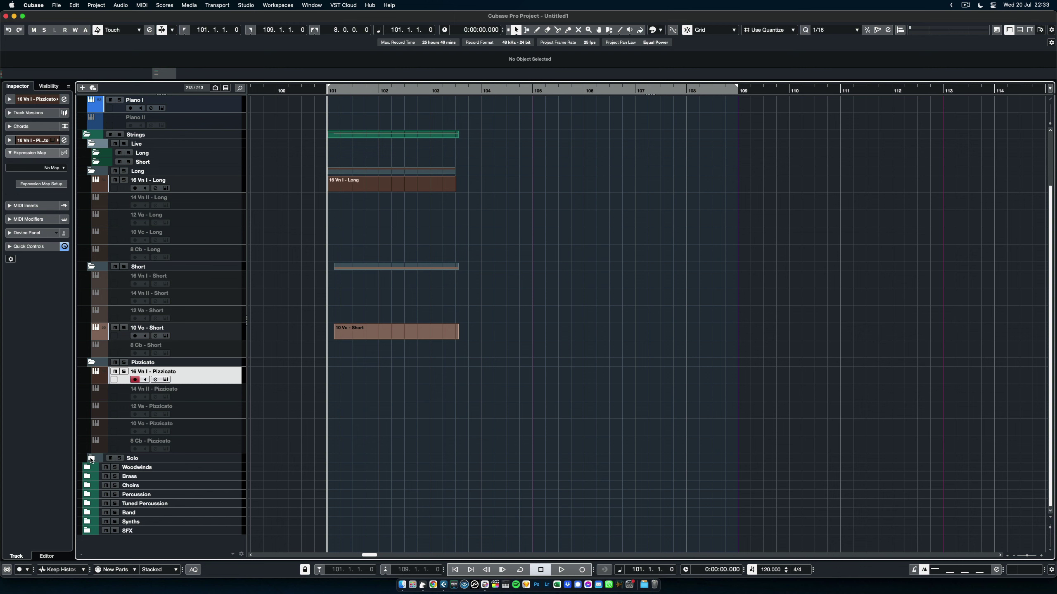
- Expand the Solo folder and its Long subfolder, then inspect the Viola - Long instrument
{"action": "left_click", "coordinate": [91, 457]}
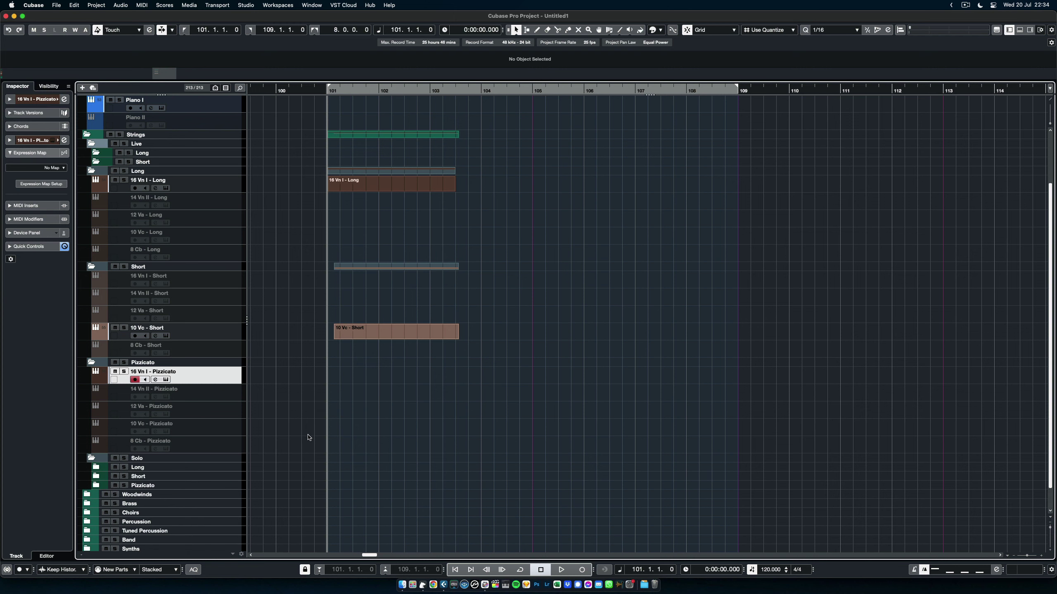
{"action": "scroll", "coordinate": [307, 438], "scroll_direction": "down", "scroll_amount": 2}
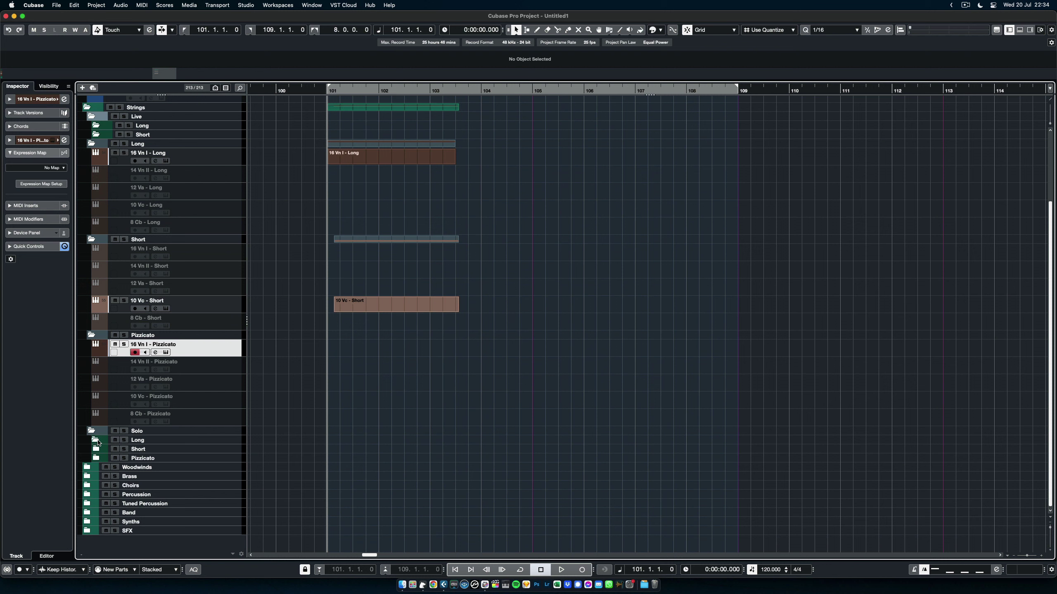
{"action": "left_click", "coordinate": [96, 440]}
{"action": "left_click", "coordinate": [232, 489]}
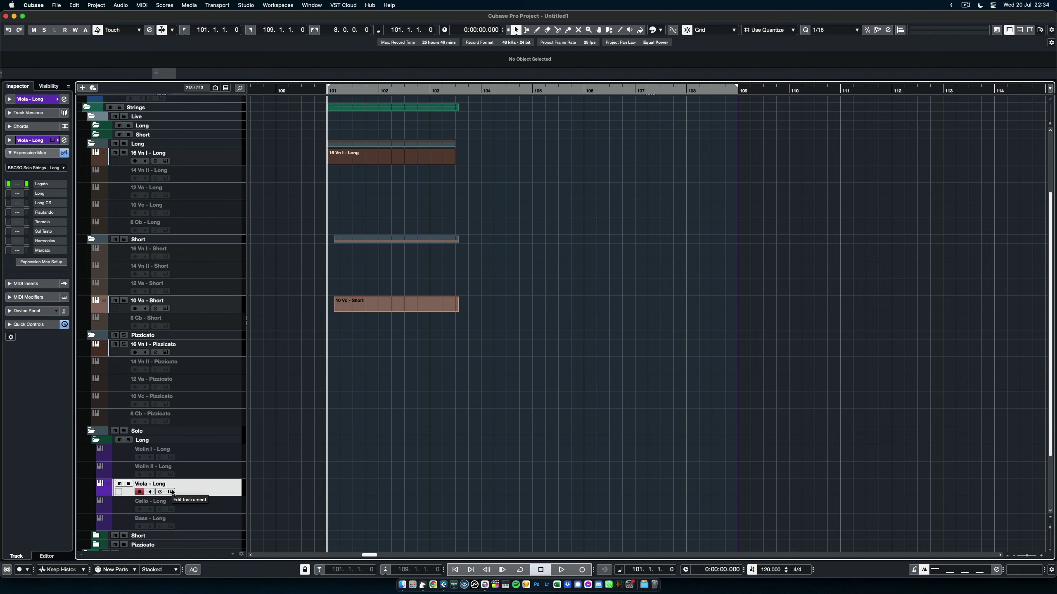
{"action": "left_click", "coordinate": [170, 492]}
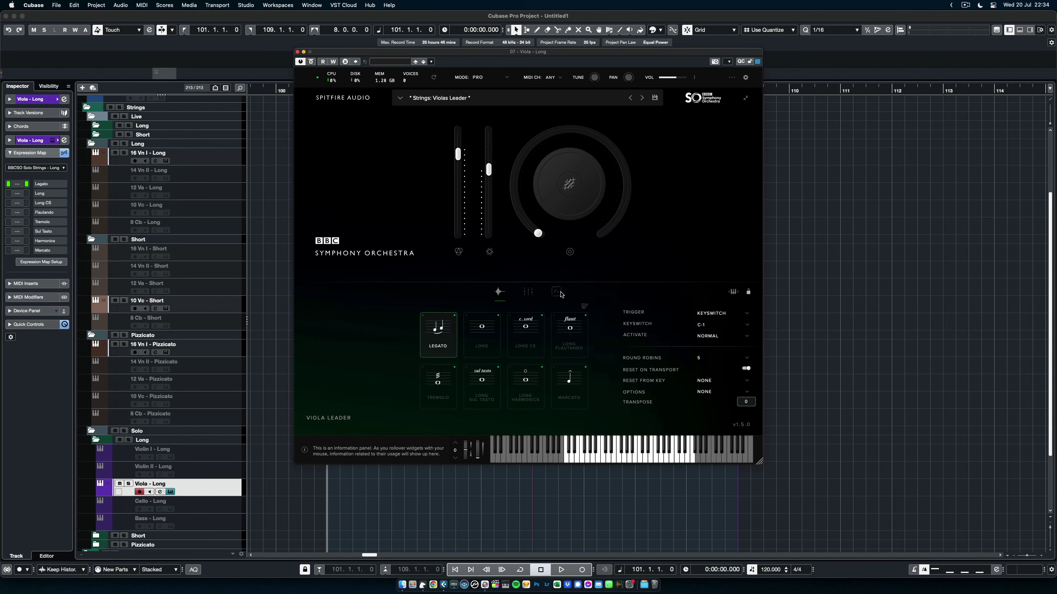
{"action": "left_click", "coordinate": [297, 52]}
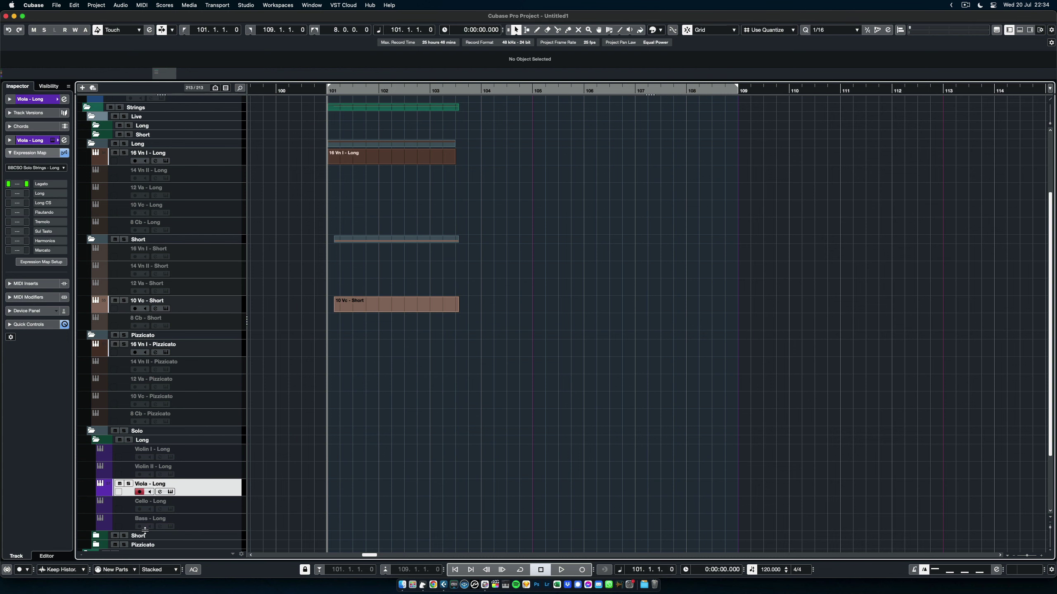
{"action": "scroll", "coordinate": [292, 370], "scroll_direction": "up", "scroll_amount": 3}
{"action": "scroll", "coordinate": [286, 370], "scroll_direction": "up", "scroll_amount": 2}
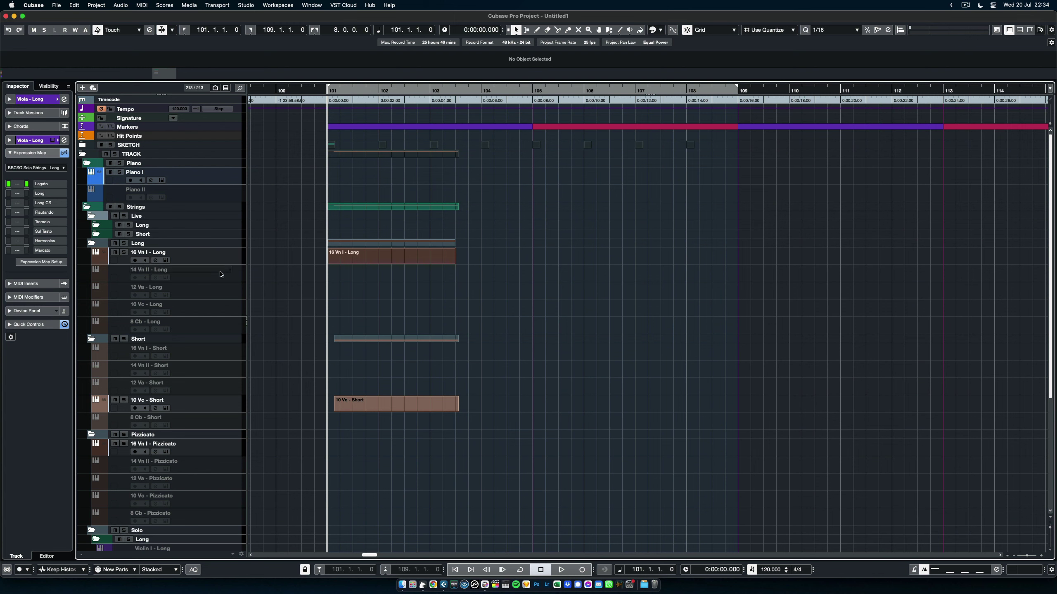
{"action": "scroll", "coordinate": [225, 348], "scroll_direction": "down", "scroll_amount": 10}
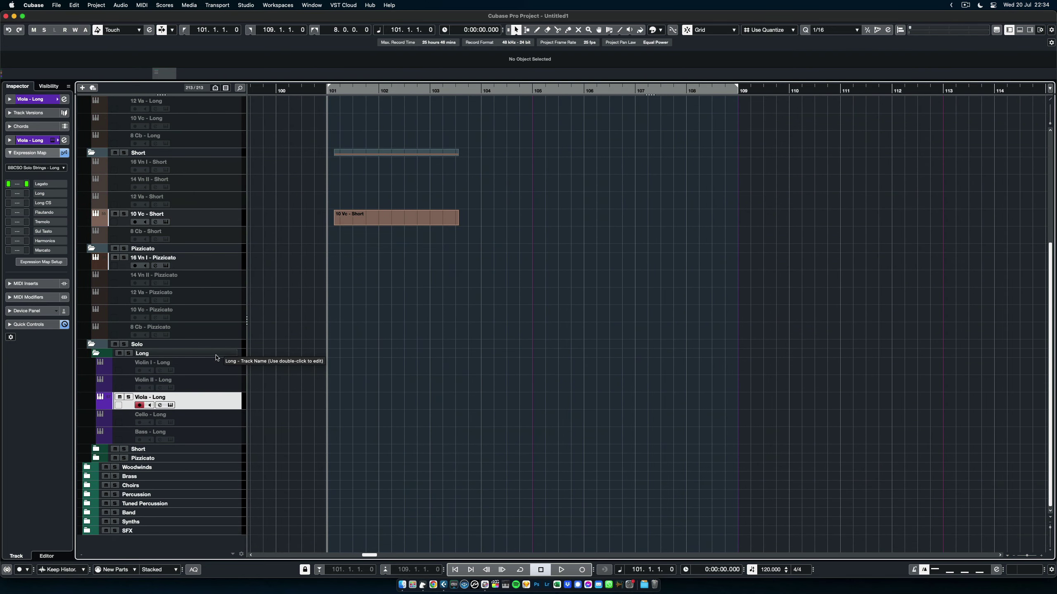
{"action": "scroll", "coordinate": [298, 377], "scroll_direction": "up", "scroll_amount": 10}
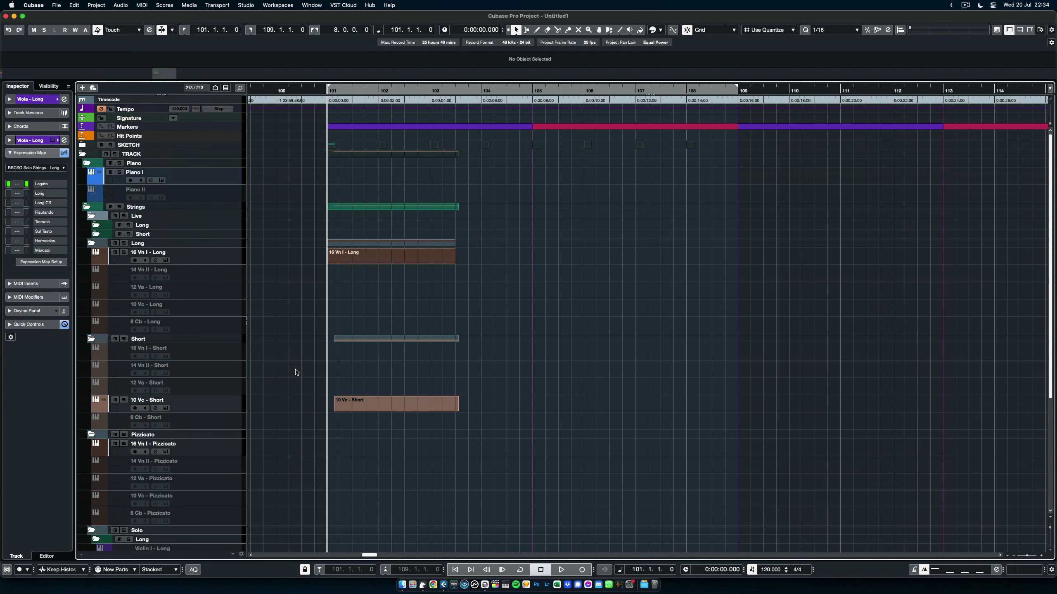
{"action": "scroll", "coordinate": [302, 338], "scroll_direction": "down", "scroll_amount": 10}
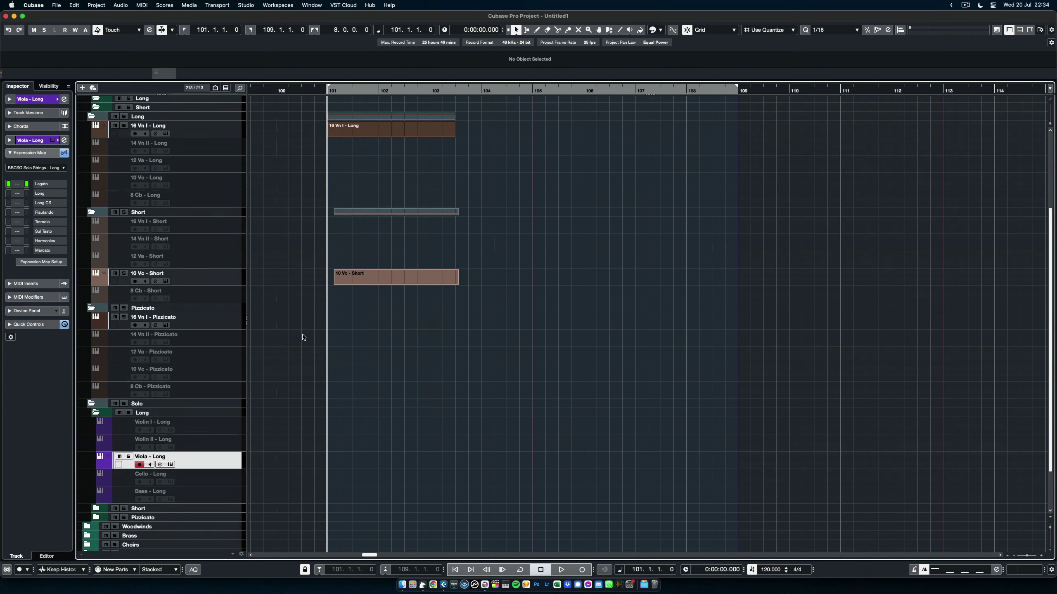
{"action": "scroll", "coordinate": [302, 338], "scroll_direction": "up", "scroll_amount": 10}
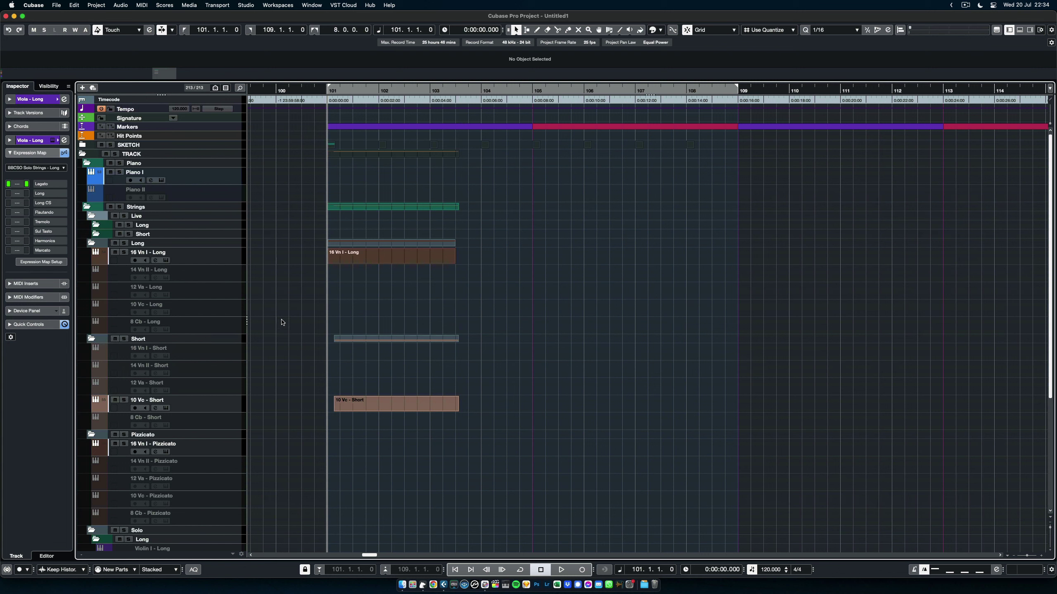
- Move 16 Vn I - Long, 10 Vc - Short and 16 Vn I - Pizzicato into the Strings Live subfolders
{"action": "left_click", "coordinate": [236, 260]}
{"action": "left_click", "coordinate": [230, 409], "text": "super"}
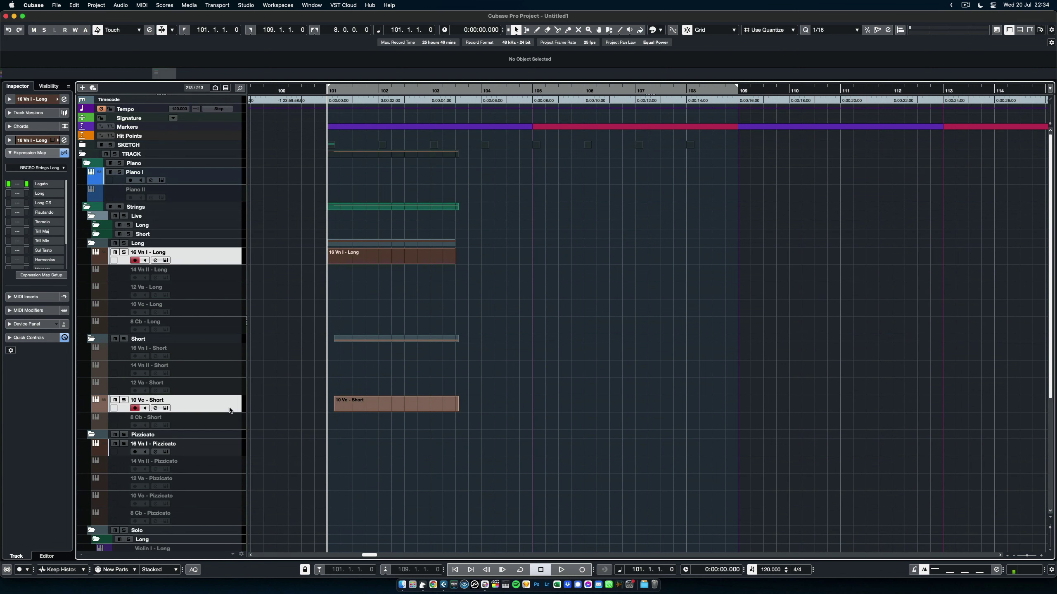
{"action": "left_click", "coordinate": [231, 452], "text": "super"}
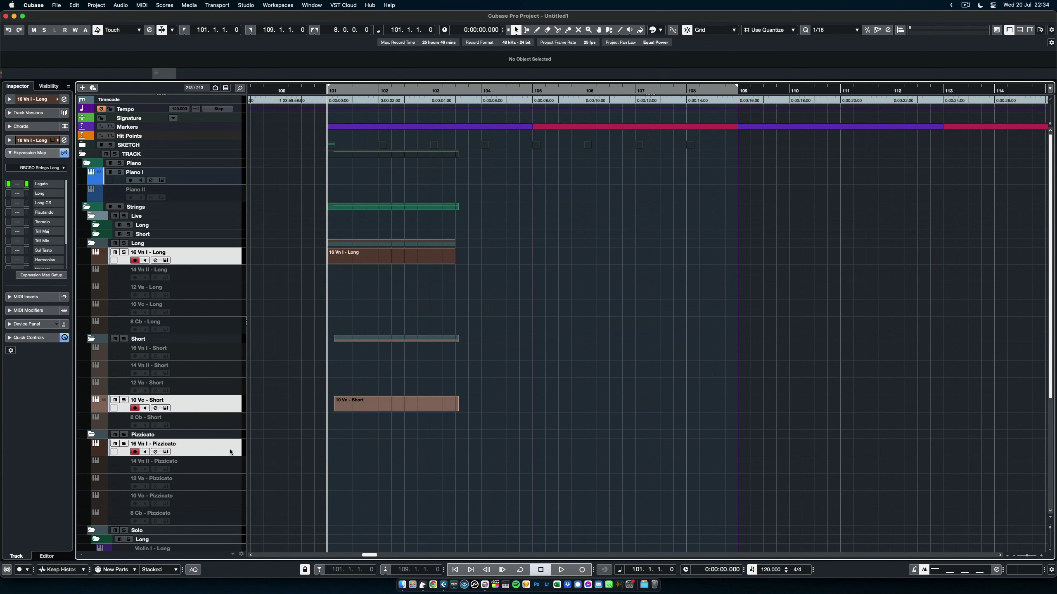
{"action": "left_click_drag", "start_coordinate": [231, 259], "coordinate": [230, 283]}
{"action": "left_click", "coordinate": [235, 258]}
{"action": "left_click", "coordinate": [232, 271], "text": "shift"}
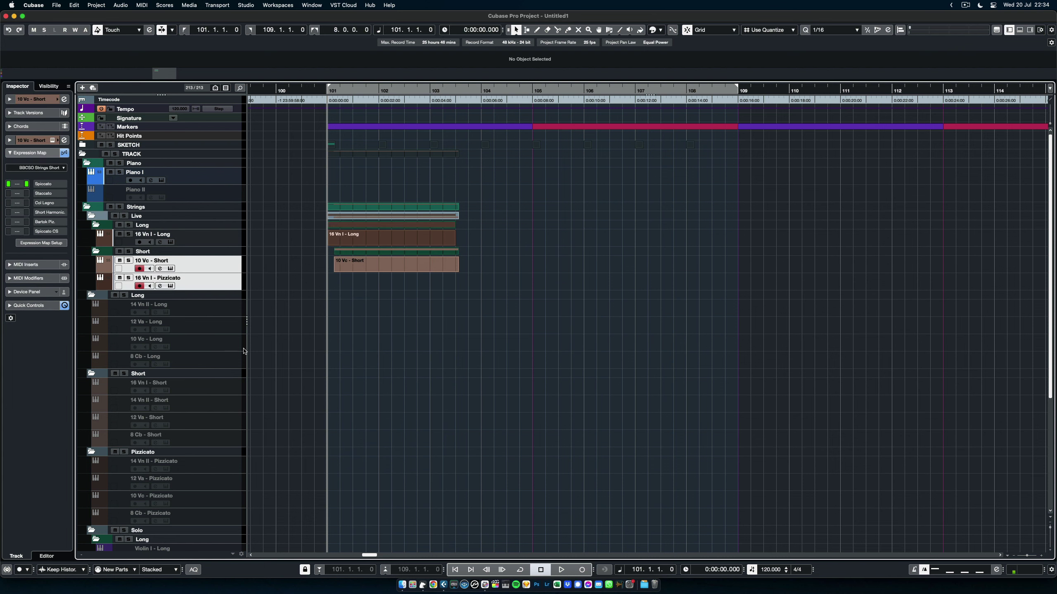
{"action": "scroll", "coordinate": [198, 424], "scroll_direction": "down", "scroll_amount": 5}
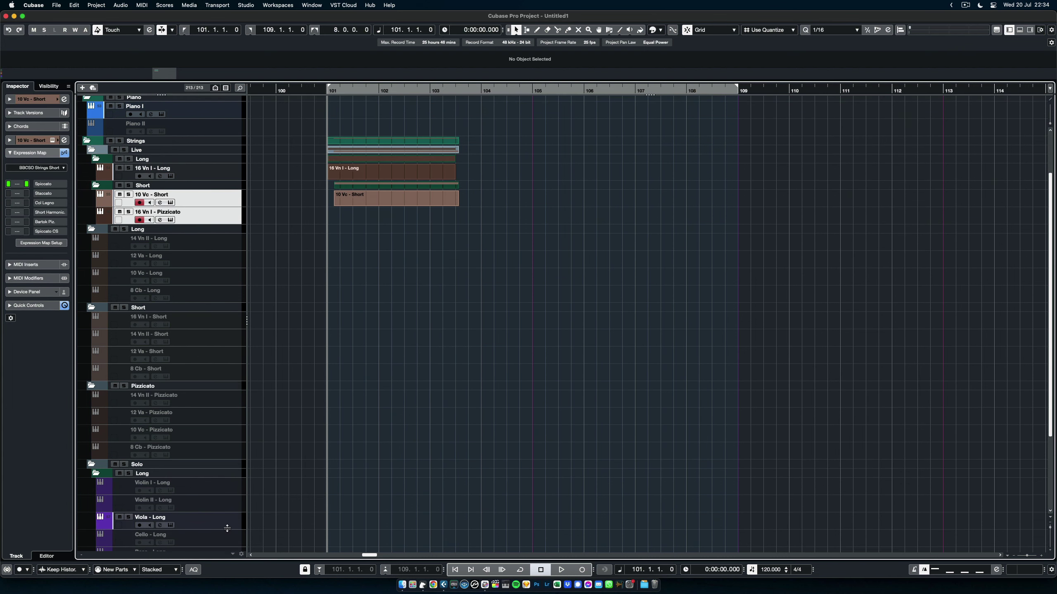
{"action": "left_click_drag", "start_coordinate": [231, 526], "coordinate": [229, 173]}
- Collapse the Strings Long, Short, Pizzicato and Solo folders
{"action": "left_click", "coordinate": [93, 249]}
{"action": "left_click", "coordinate": [92, 256]}
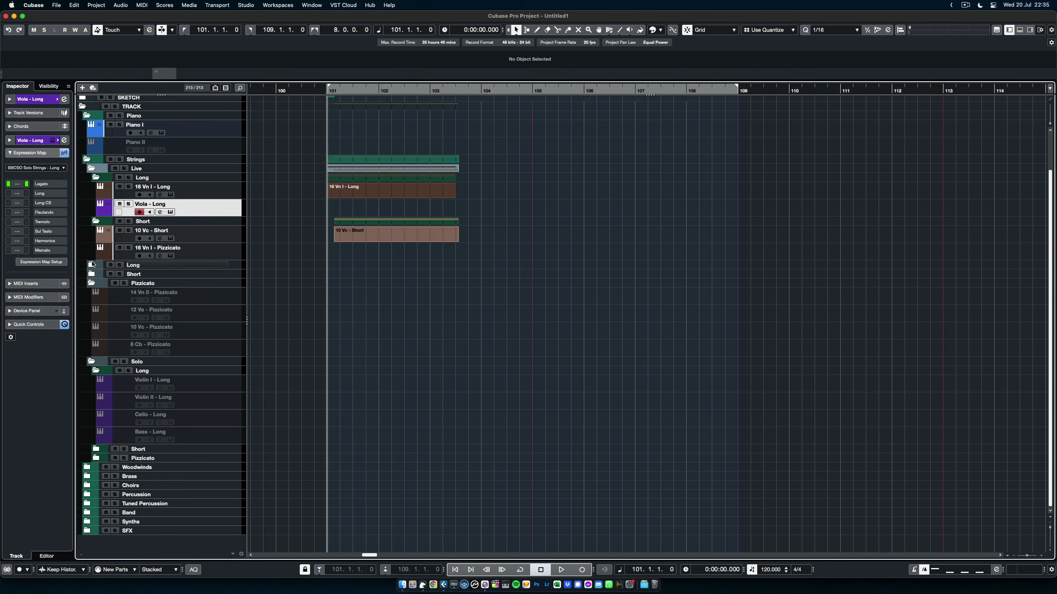
{"action": "left_click", "coordinate": [92, 283]}
{"action": "left_click", "coordinate": [93, 341]}
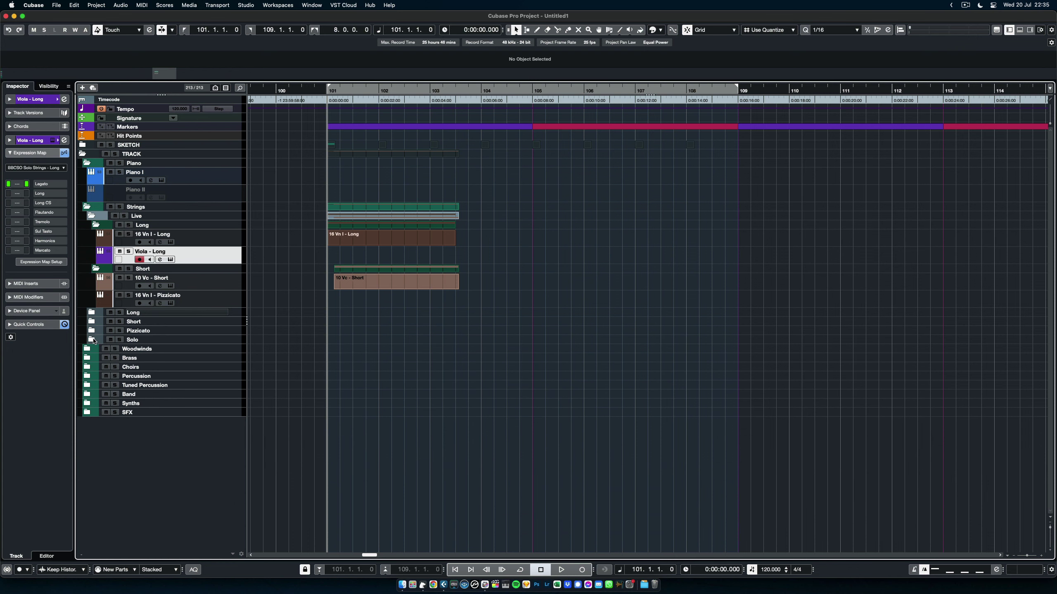
- Move the 10 Vc - Short part so it starts at bar 101
{"action": "left_click", "coordinate": [229, 239]}
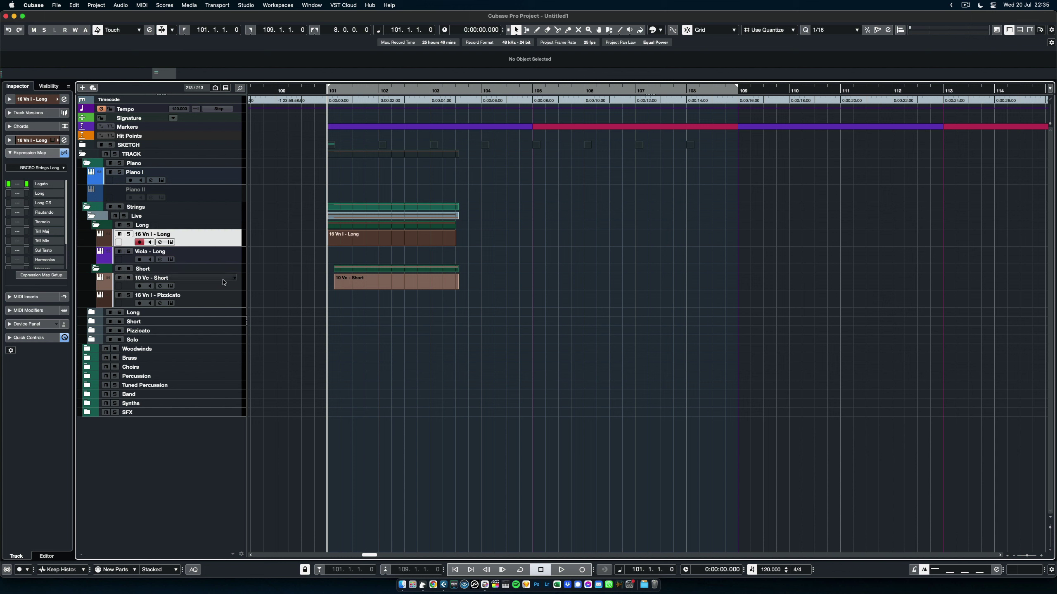
{"action": "left_click_drag", "start_coordinate": [359, 284], "coordinate": [352, 284]}
{"action": "left_click", "coordinate": [354, 324]}
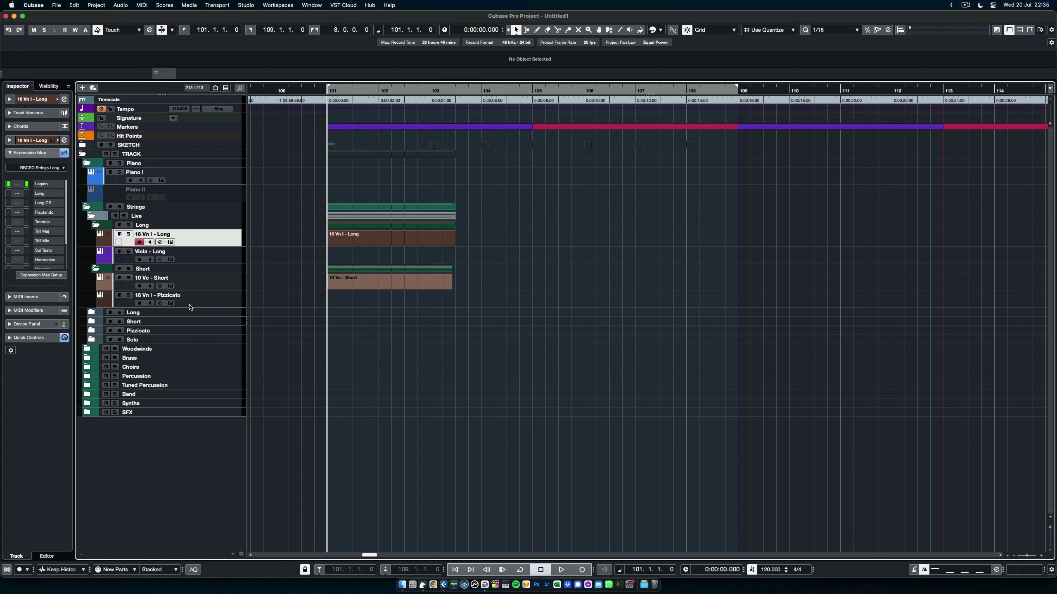
- Expand the Woodwinds folder with its Main and Aux subfolders and browse the woodwind tracks
{"action": "left_click", "coordinate": [86, 350]}
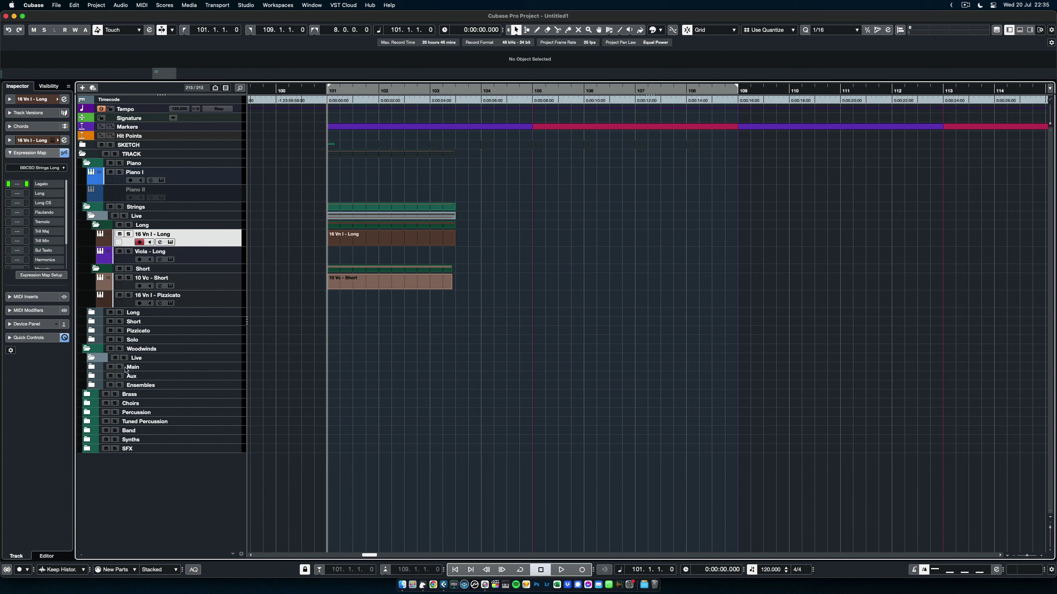
{"action": "left_click", "coordinate": [92, 368]}
{"action": "left_click", "coordinate": [91, 464]}
{"action": "scroll", "coordinate": [292, 400], "scroll_direction": "down", "scroll_amount": 5}
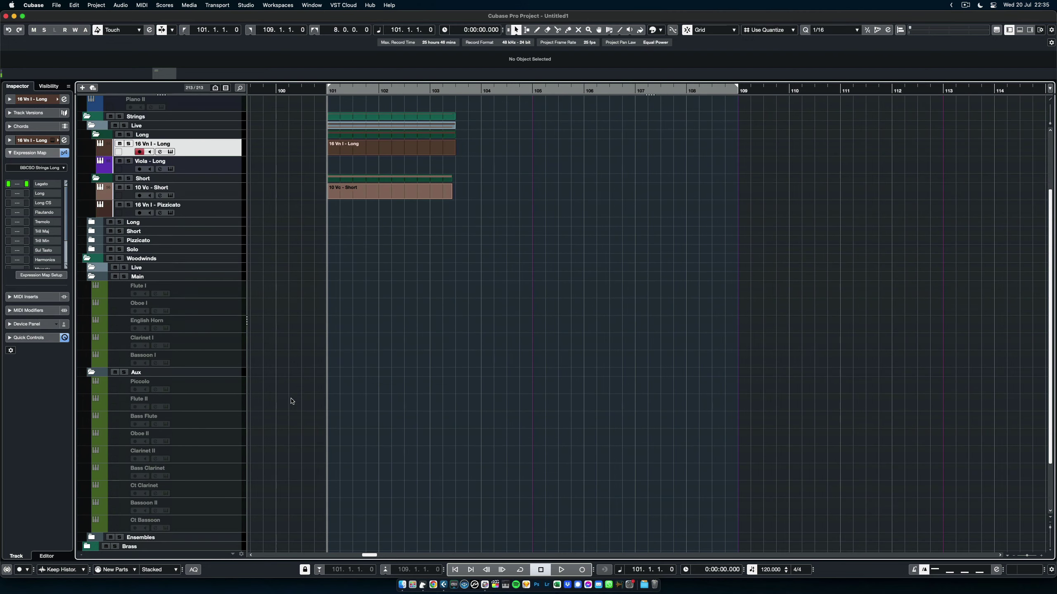
{"action": "left_click", "coordinate": [92, 372]}
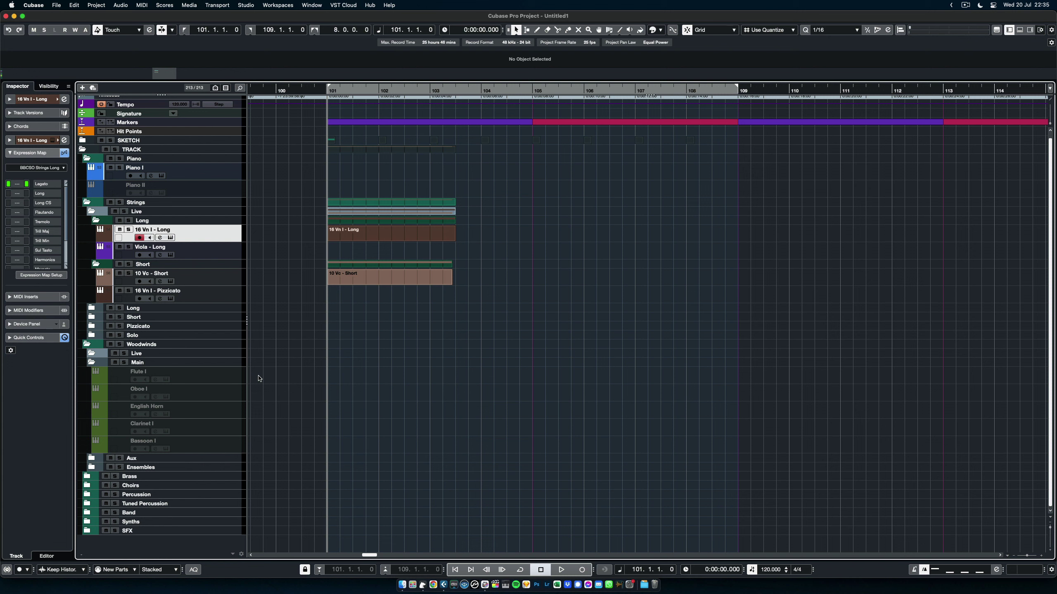
{"action": "left_click", "coordinate": [91, 458]}
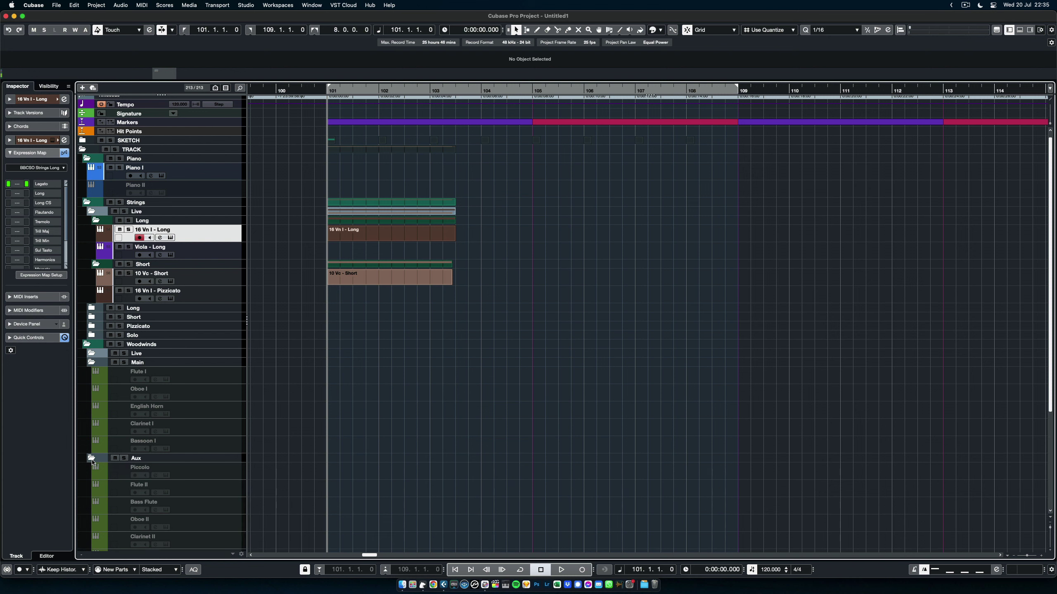
{"action": "scroll", "coordinate": [300, 429], "scroll_direction": "down", "scroll_amount": 5}
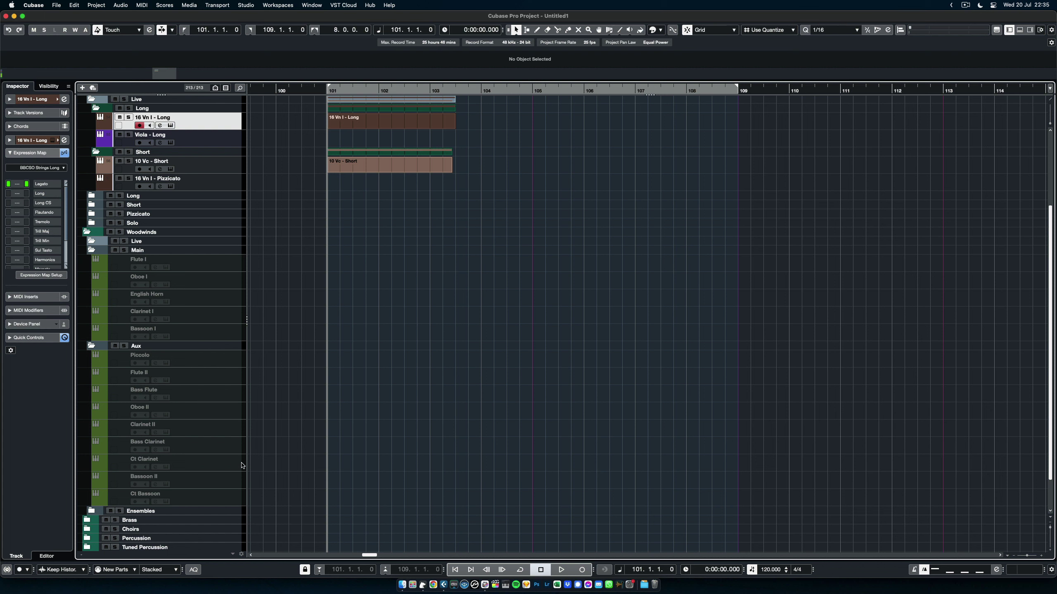
{"action": "scroll", "coordinate": [303, 418], "scroll_direction": "up", "scroll_amount": 4}
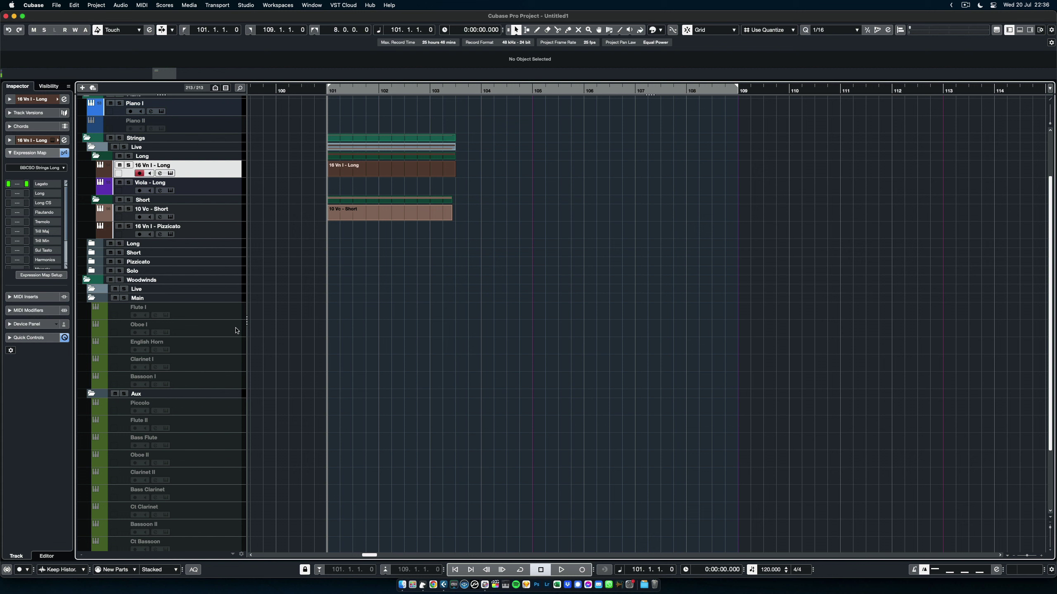
- Move the Oboe I and Oboe II tracks into the Woodwinds Live folder
{"action": "left_click", "coordinate": [233, 331]}
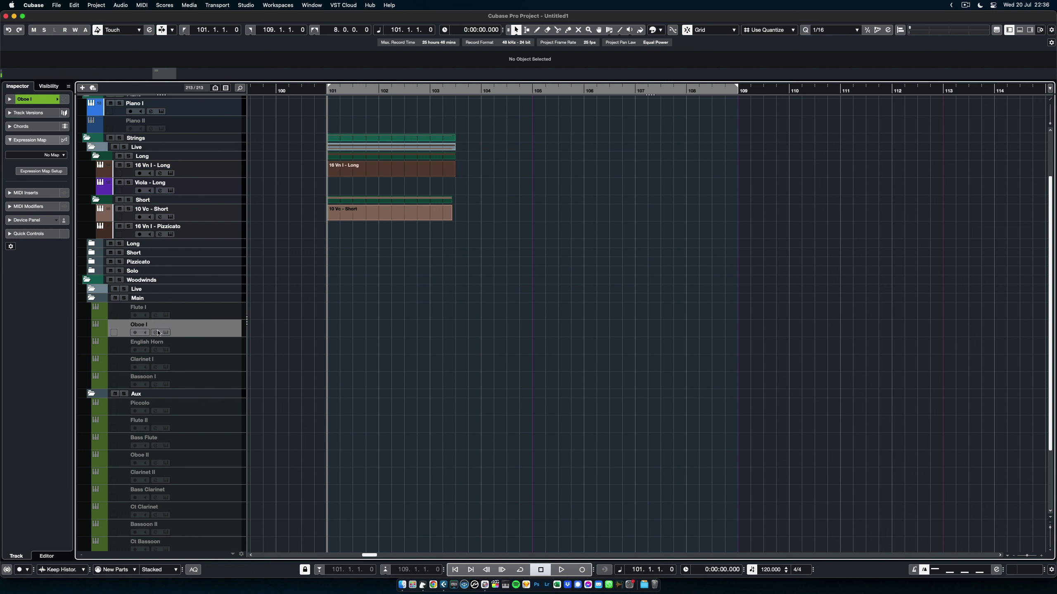
{"action": "left_click", "coordinate": [217, 458]}
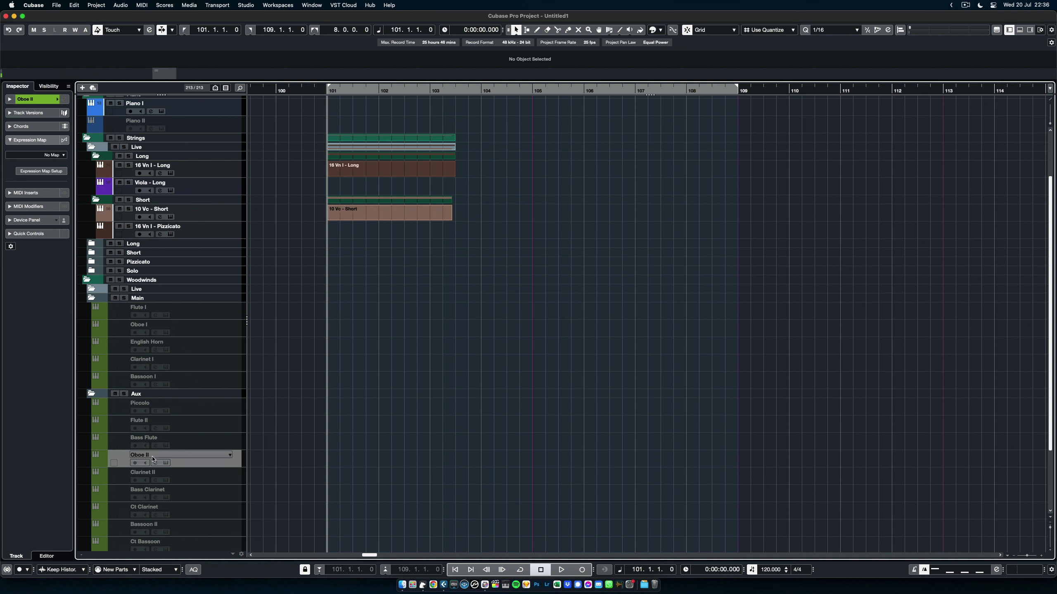
{"action": "left_click", "coordinate": [234, 331]}
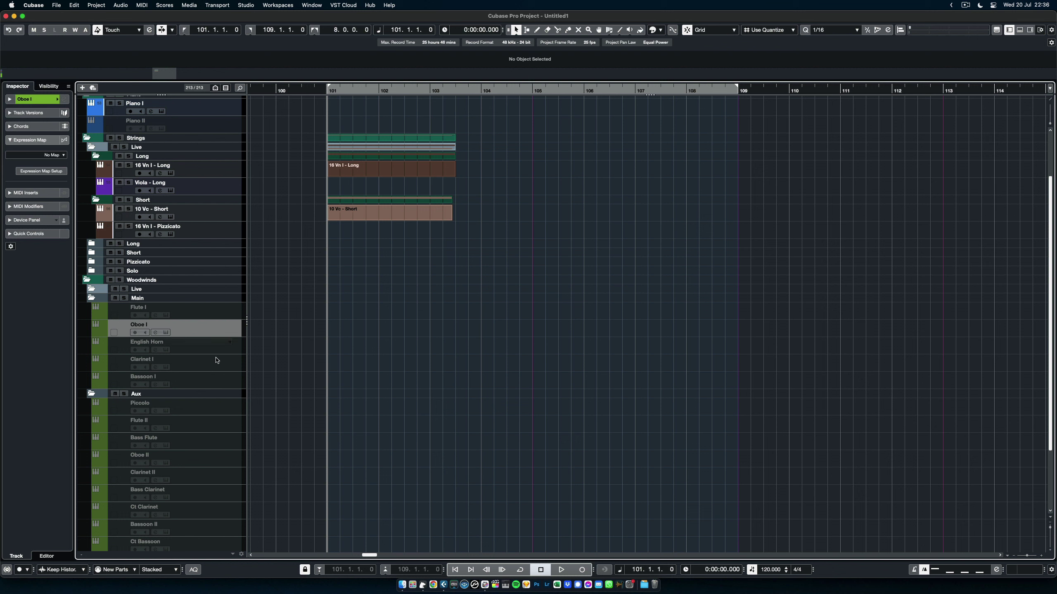
{"action": "left_click", "coordinate": [214, 459], "text": "super"}
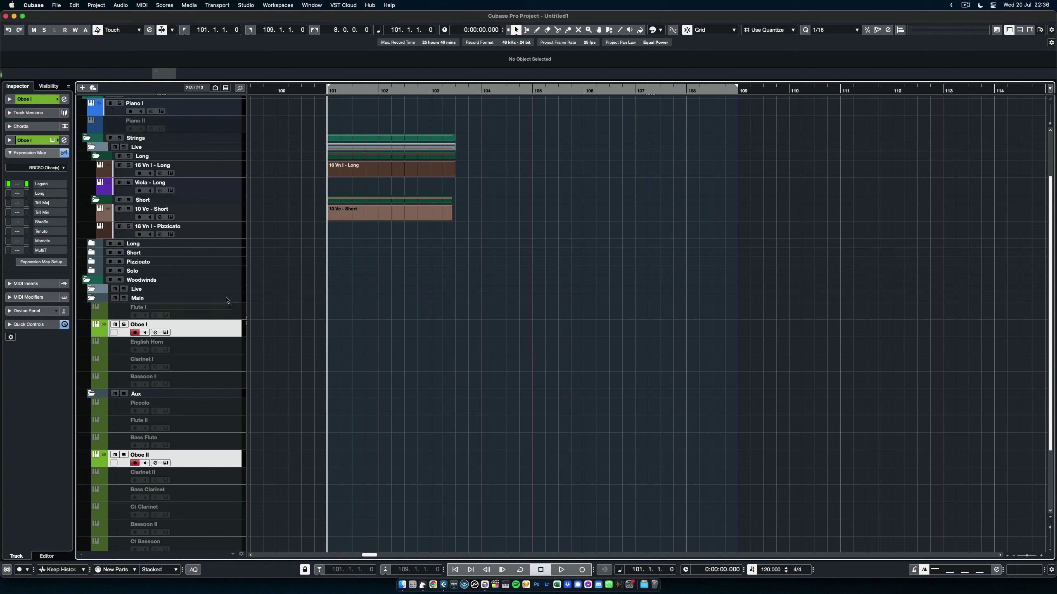
{"action": "left_click", "coordinate": [236, 333]}
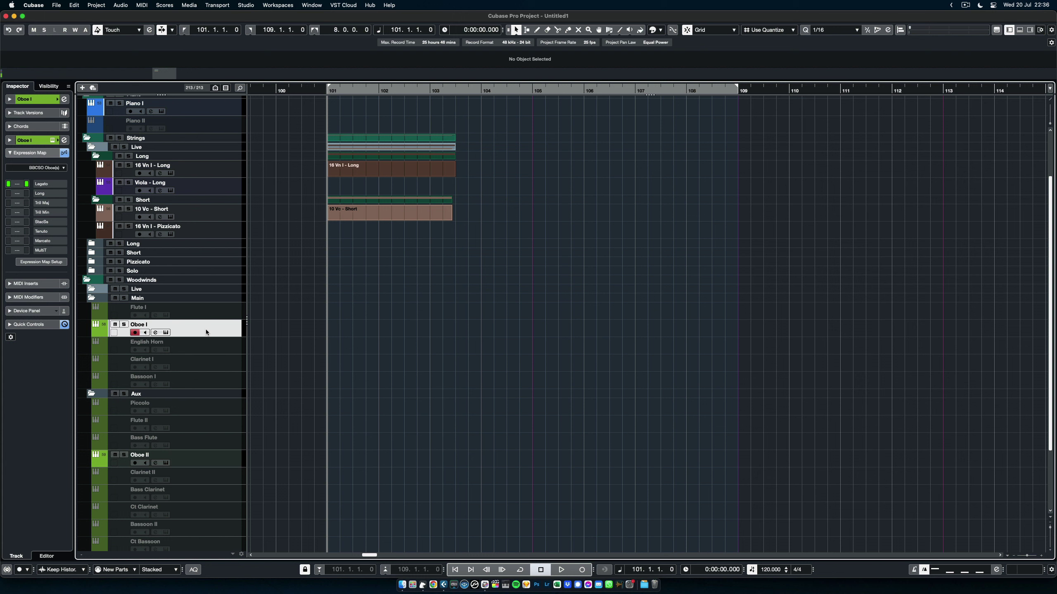
{"action": "left_click_drag", "start_coordinate": [208, 330], "coordinate": [209, 298]}
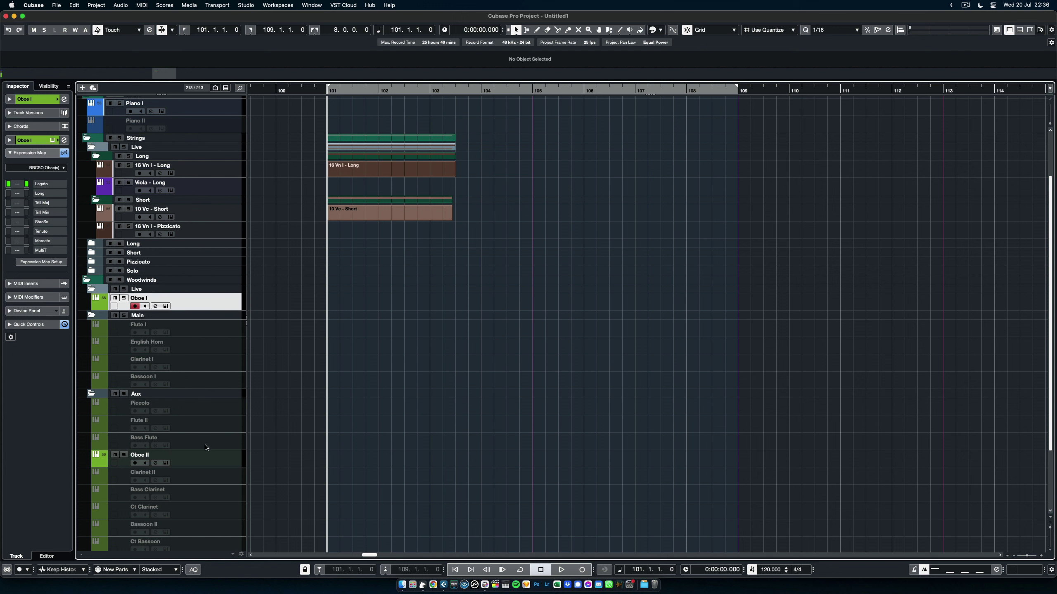
{"action": "left_click_drag", "start_coordinate": [210, 463], "coordinate": [208, 310]}
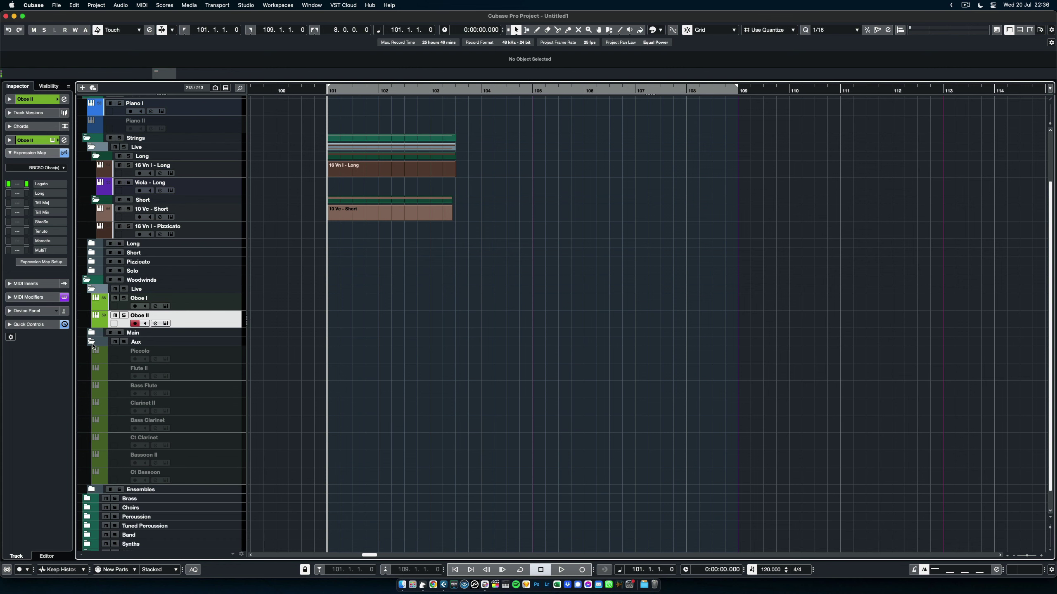
- Collapse the Woodwinds Main folder and open Oboe I's BBC Symphony Orchestra instrument
{"action": "left_click", "coordinate": [91, 333]}
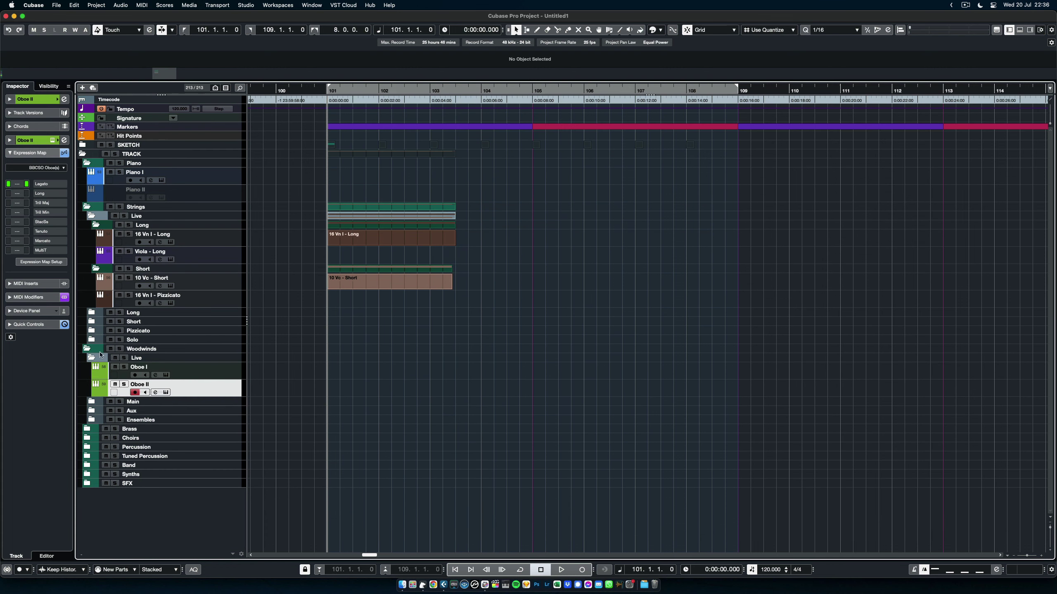
{"action": "left_click", "coordinate": [228, 375]}
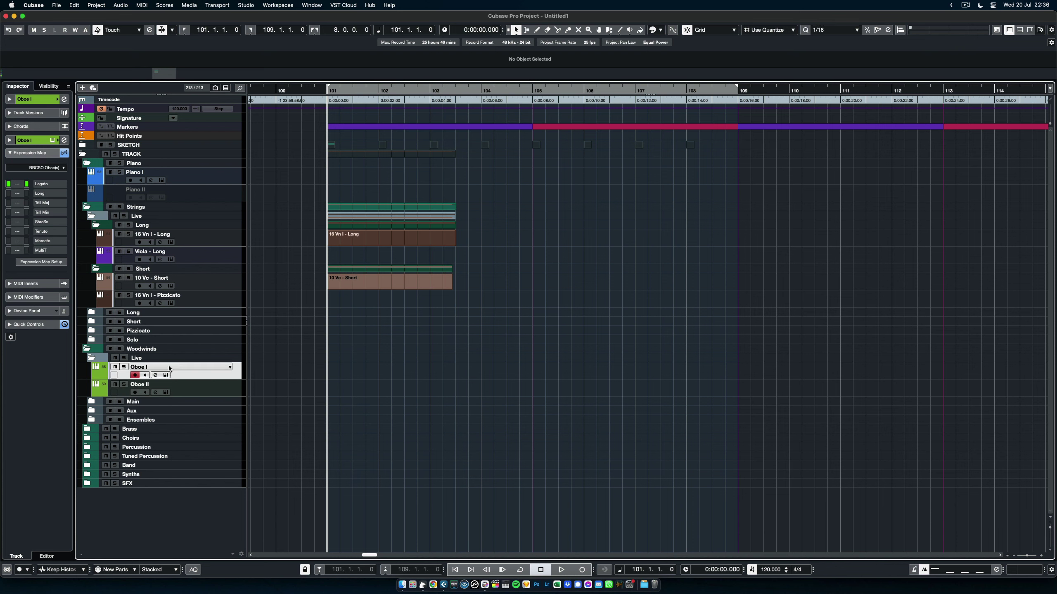
{"action": "left_click", "coordinate": [165, 376]}
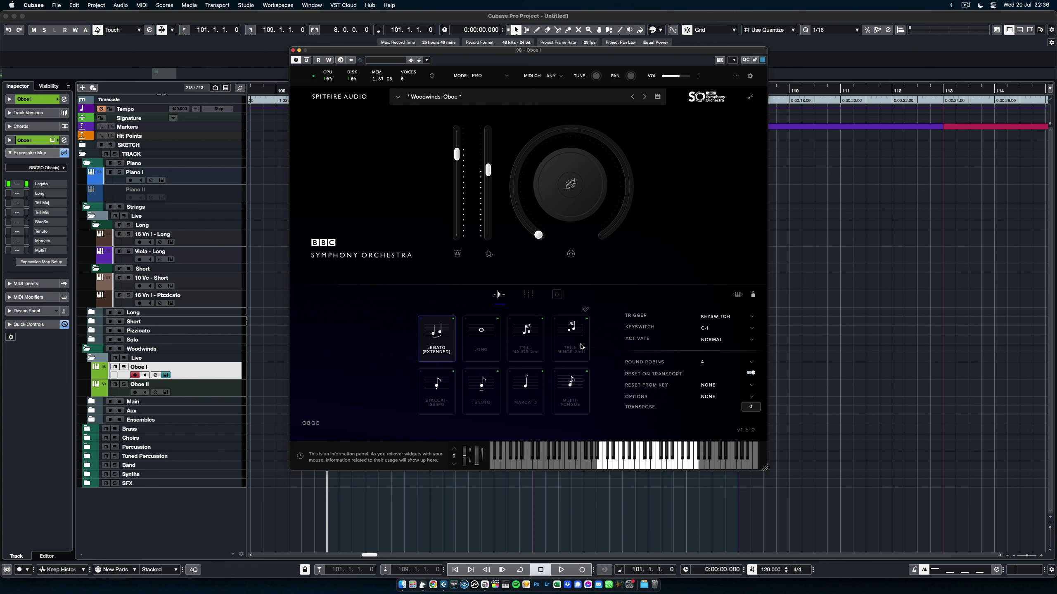
- Check the Oboe I plugin's mic mixer page, return to articulations, and close its window
{"action": "left_click", "coordinate": [528, 294]}
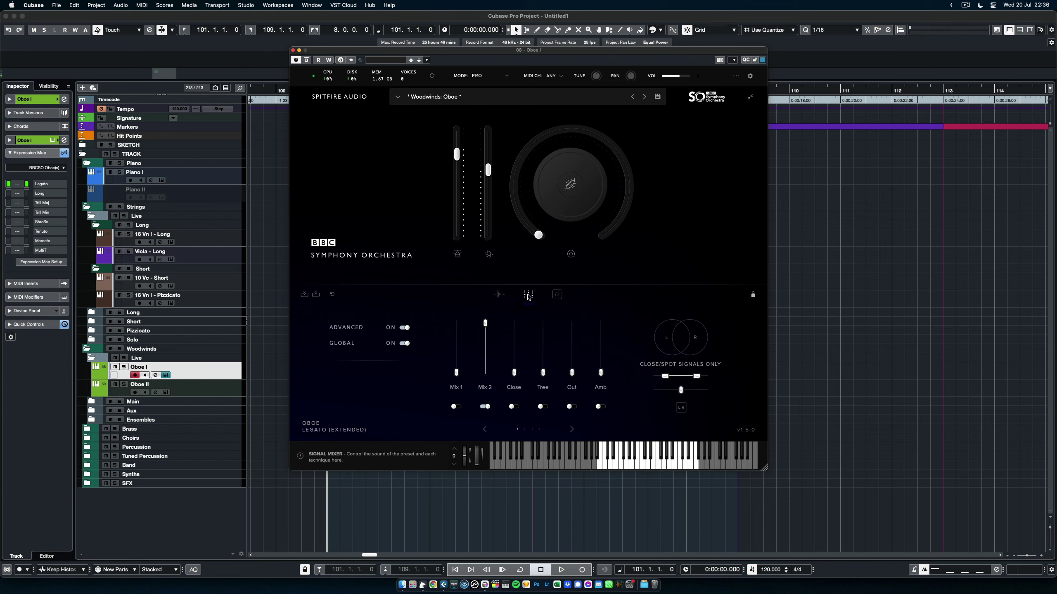
{"action": "left_click", "coordinate": [499, 294]}
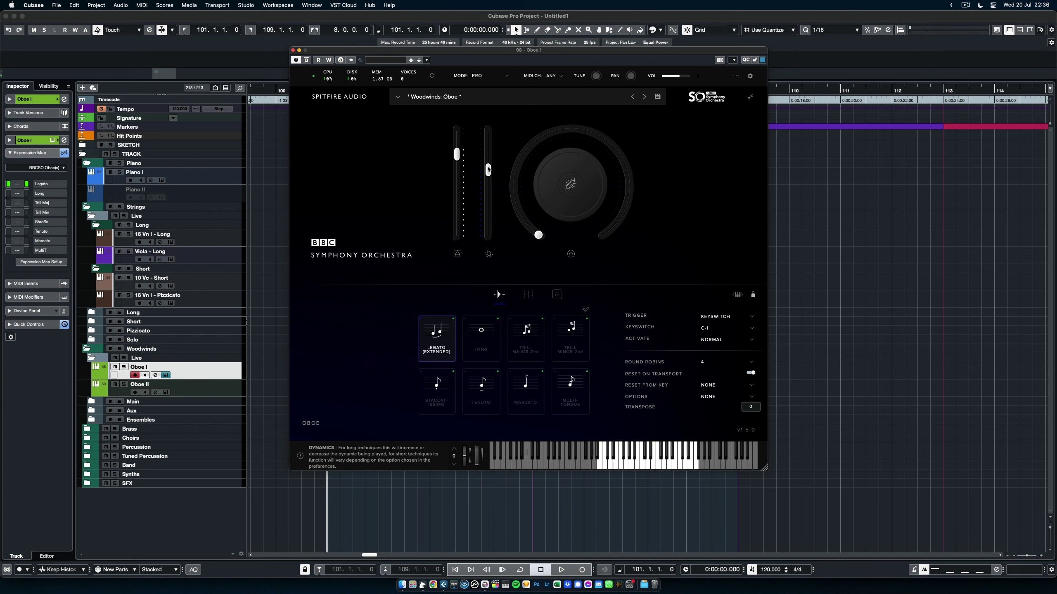
{"action": "left_click", "coordinate": [293, 50]}
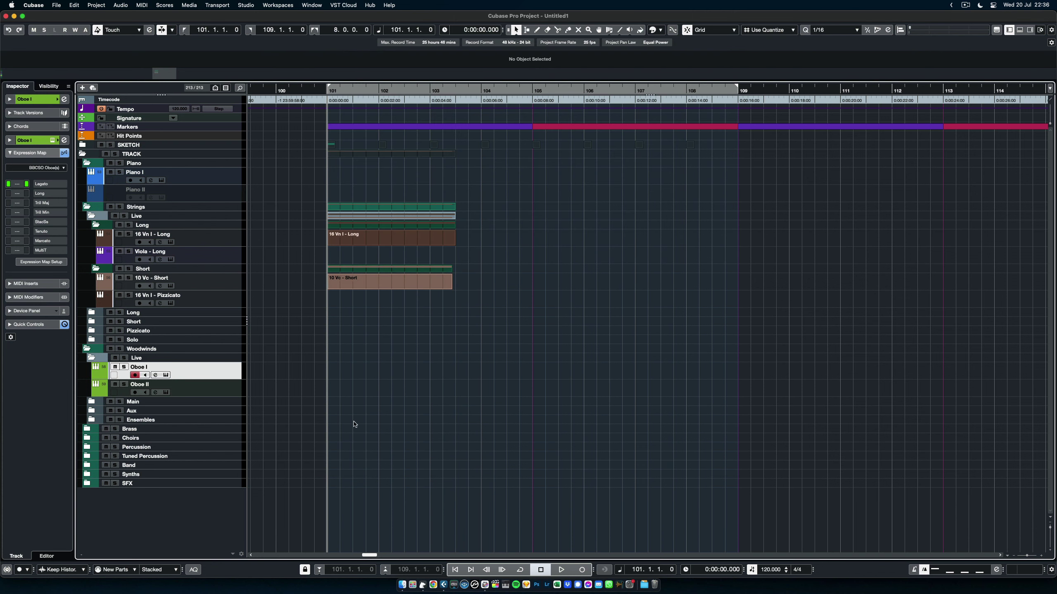
- Open Oboe II's BBC Symphony Orchestra instrument window, showing transpose -3, then close it
{"action": "left_click", "coordinate": [215, 386]}
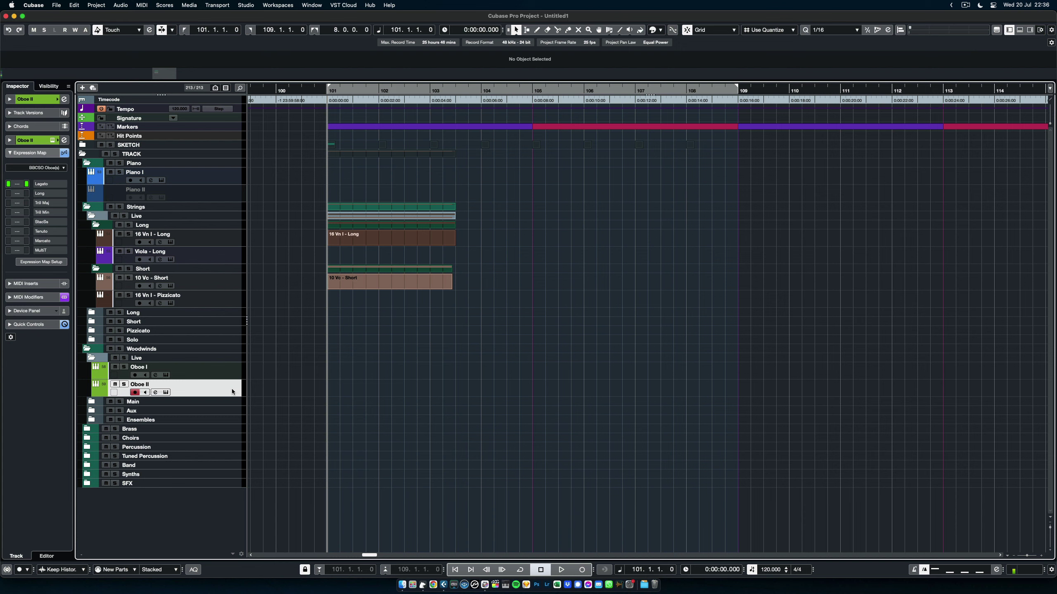
{"action": "left_click", "coordinate": [166, 393]}
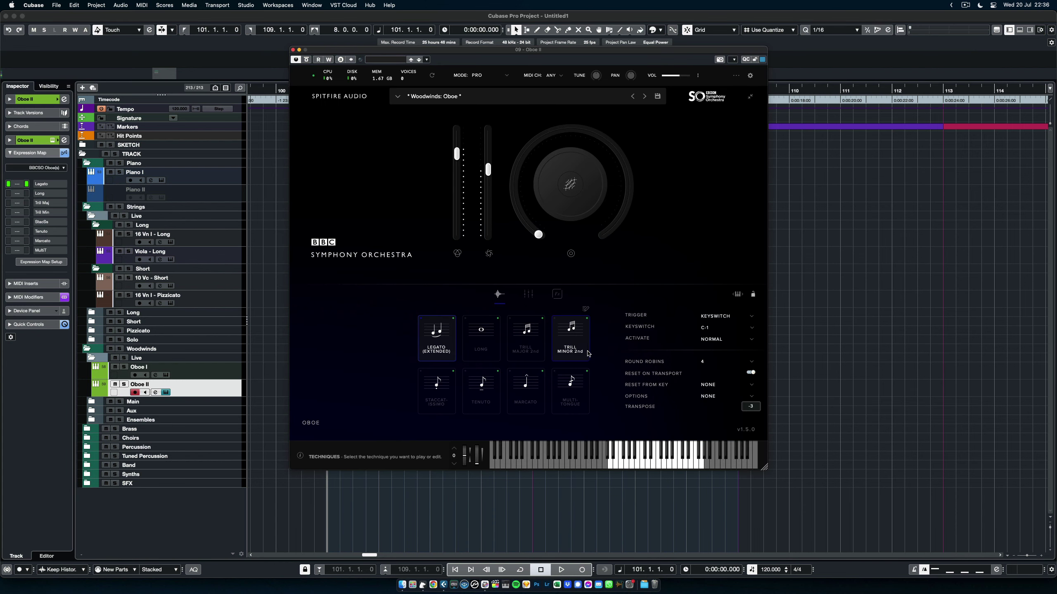
{"action": "left_click", "coordinate": [293, 50]}
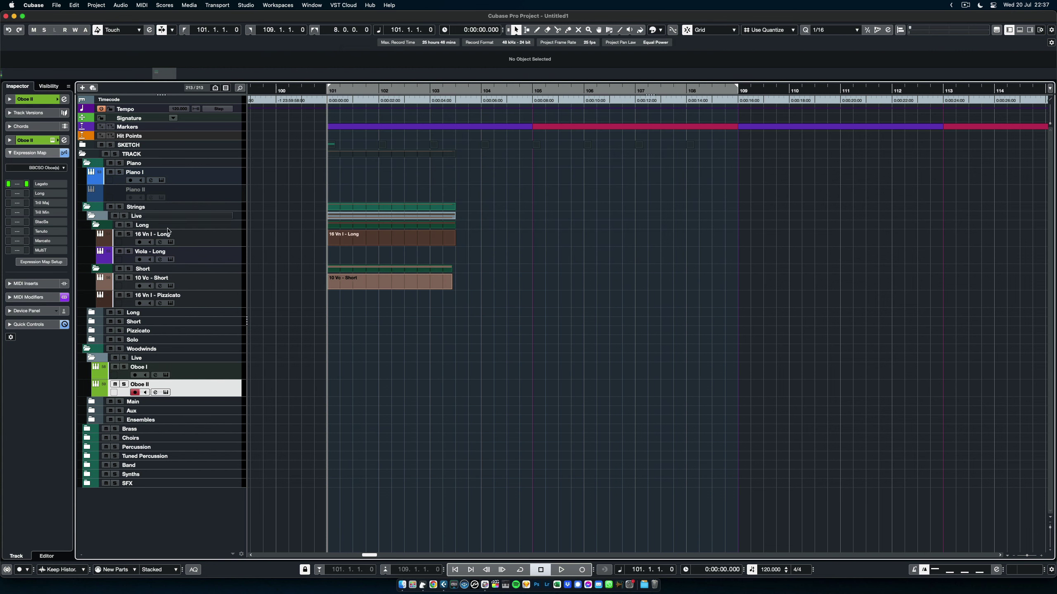
- Show the MIDI Modifiers and compare the Oboe I and Oboe II transpose settings
{"action": "left_click", "coordinate": [31, 298]}
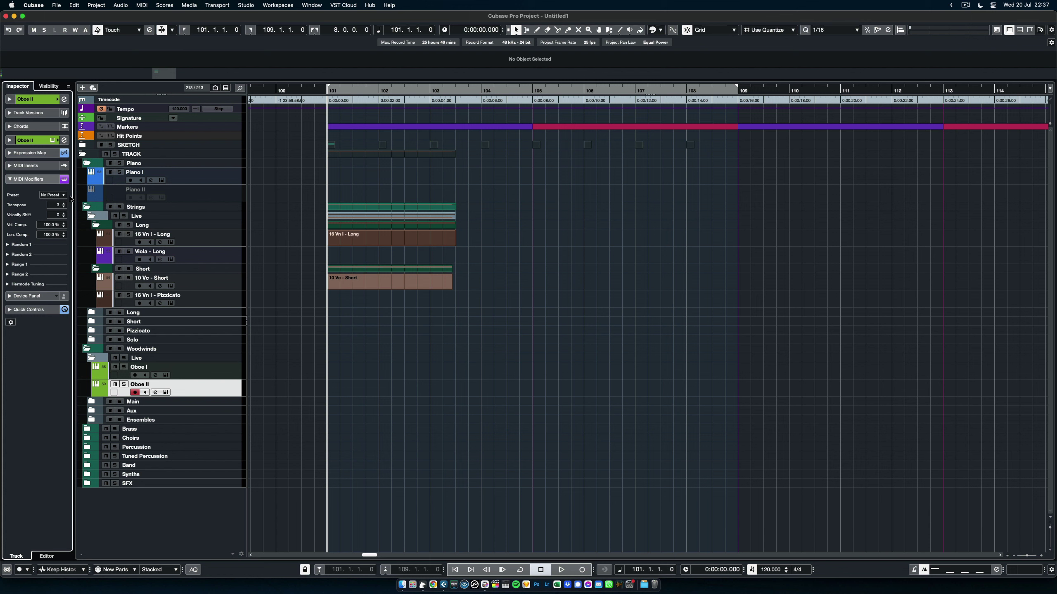
{"action": "left_click", "coordinate": [235, 377]}
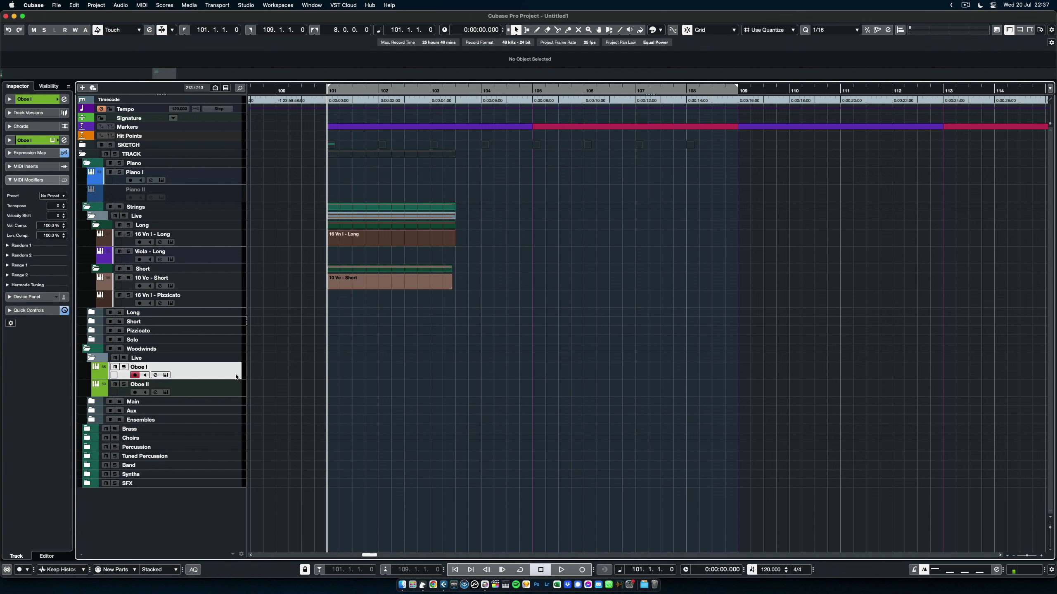
{"action": "left_click", "coordinate": [236, 392]}
{"action": "left_click", "coordinate": [237, 376]}
{"action": "left_click", "coordinate": [237, 385]}
{"action": "left_click", "coordinate": [239, 378]}
- List Oboe II's MIDI inserts and its BBCSO Oboe(s) expression map articulations
{"action": "left_click", "coordinate": [200, 386]}
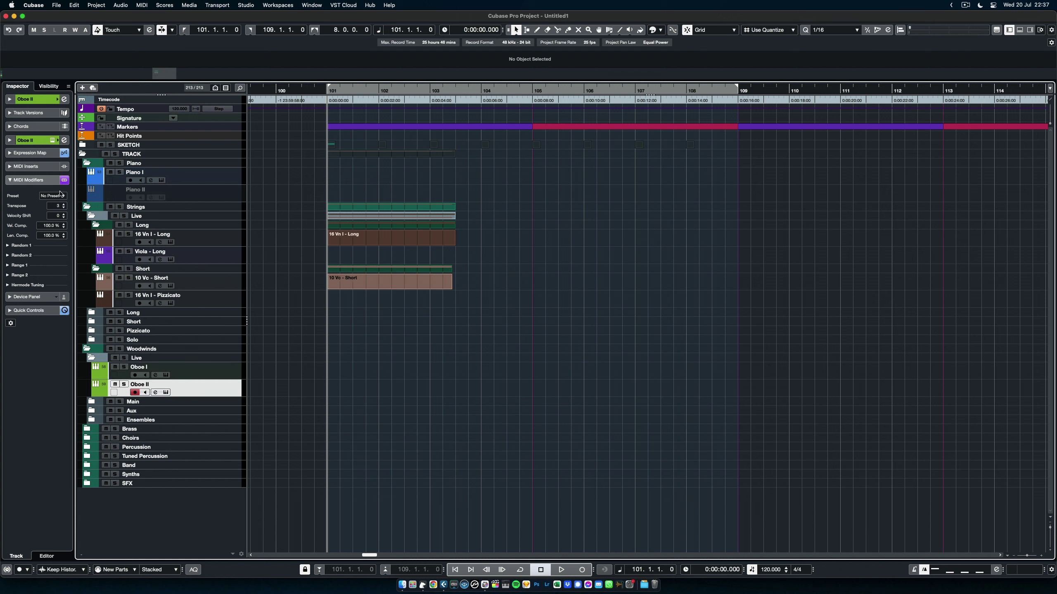
{"action": "left_click", "coordinate": [40, 166]}
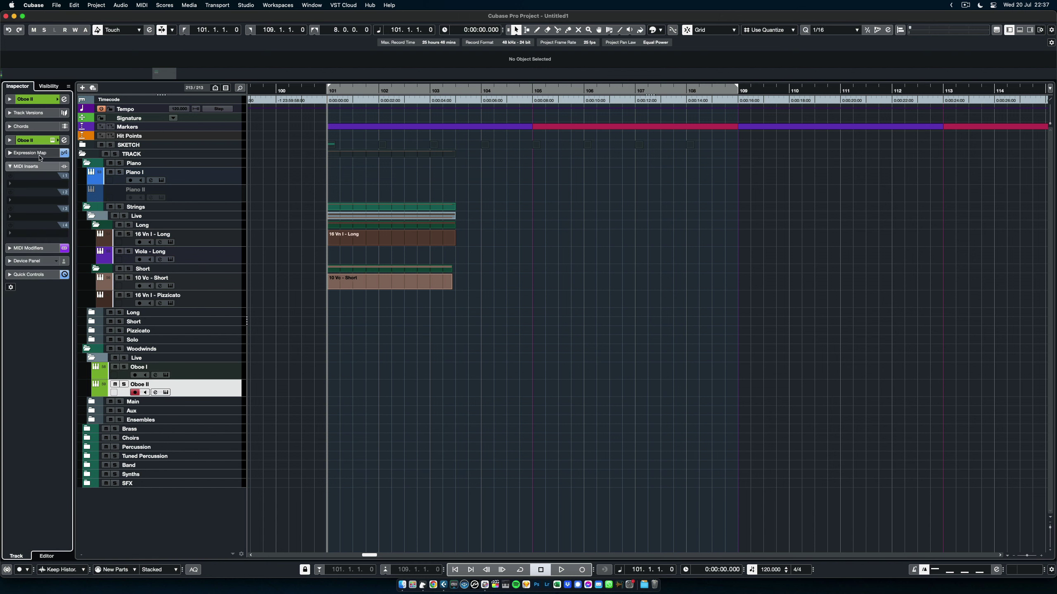
{"action": "left_click", "coordinate": [41, 156]}
- Inspect Oboe II's Frequency EQ in the MixConsole, close both windows, and select Oboe I
{"action": "key", "text": "F3"}
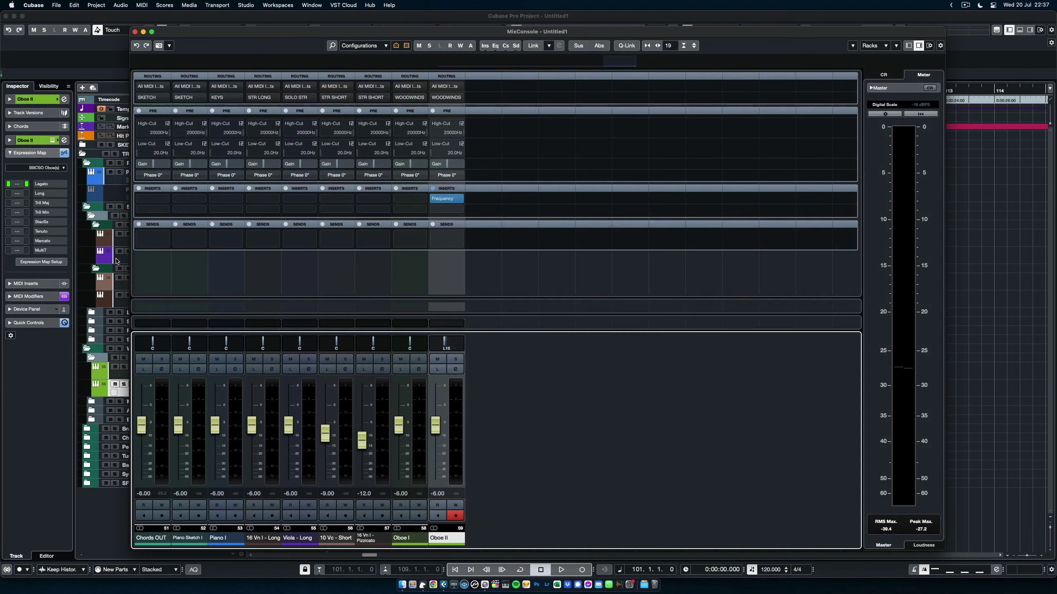
{"action": "left_click", "coordinate": [444, 204]}
{"action": "left_click_drag", "start_coordinate": [712, 104], "coordinate": [384, 75]}
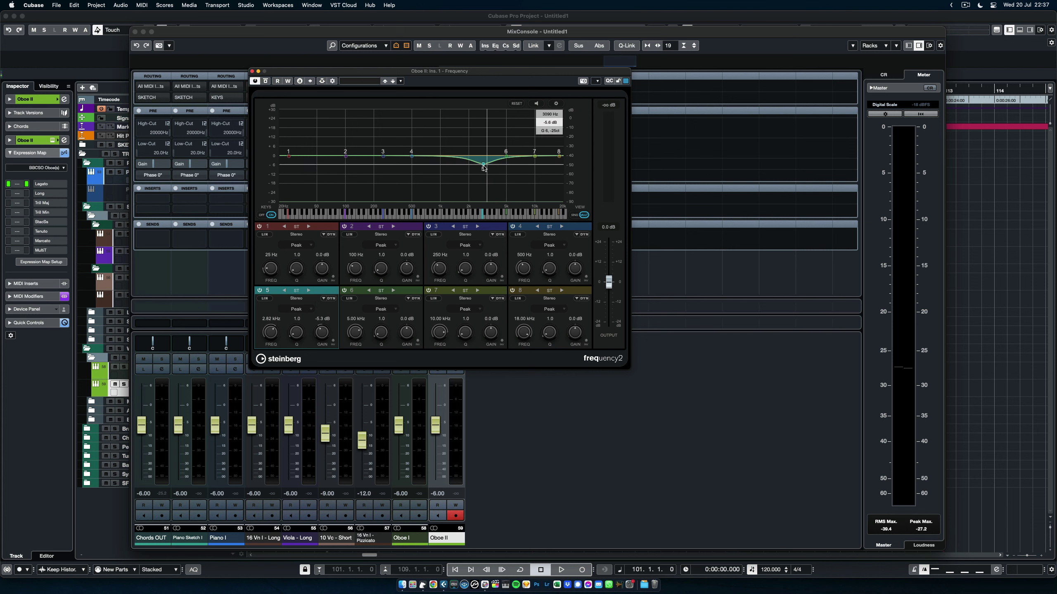
{"action": "left_click", "coordinate": [252, 71]}
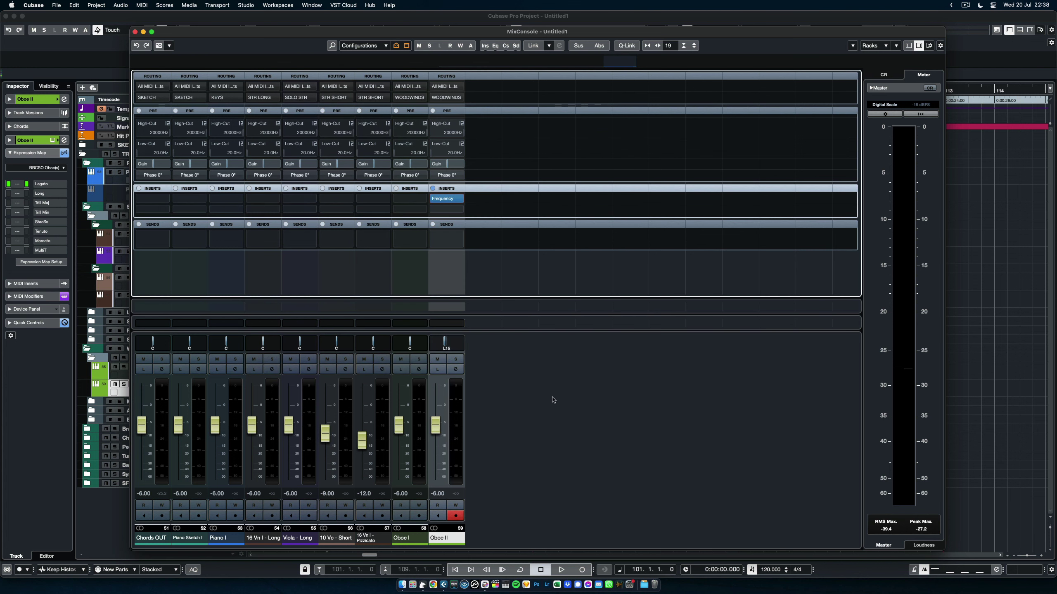
{"action": "left_click", "coordinate": [135, 32]}
{"action": "left_click", "coordinate": [231, 370]}
- Browse the flute, clarinet and bassoon tracks in the Main and Aux woodwind folders
{"action": "left_click", "coordinate": [232, 384]}
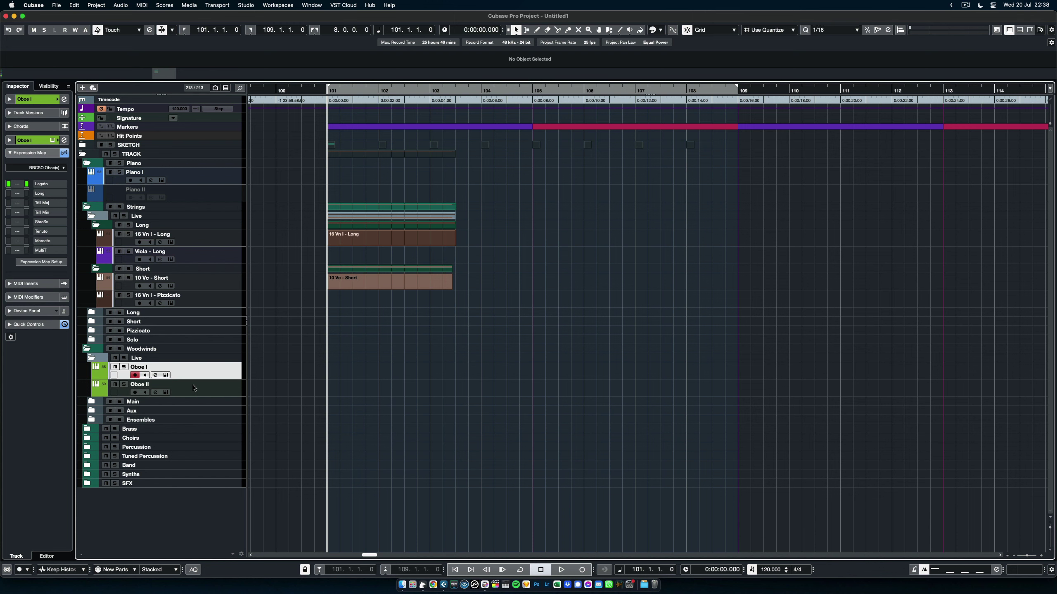
{"action": "left_click", "coordinate": [91, 402]}
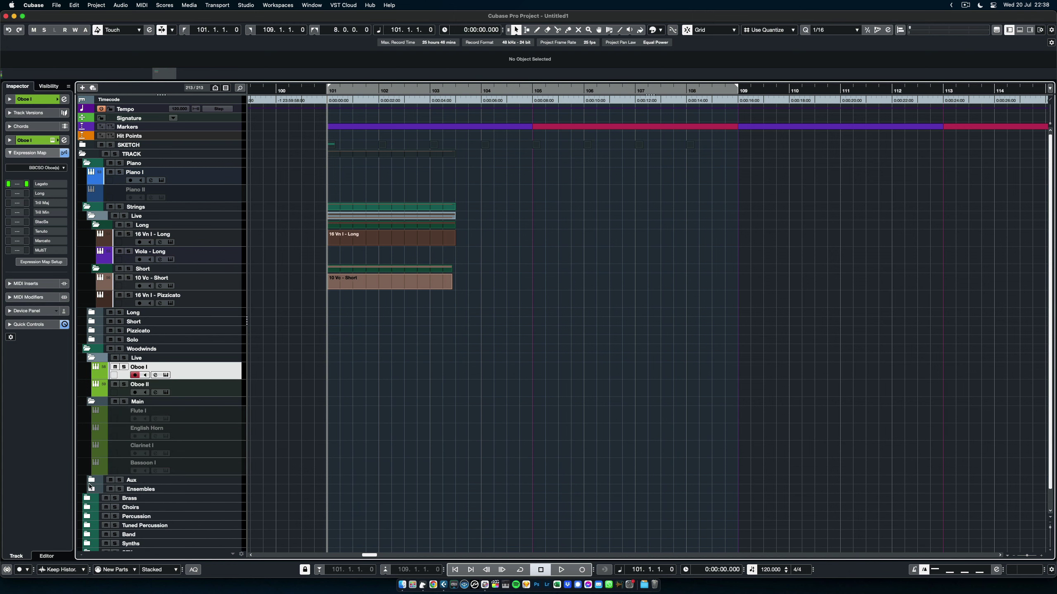
{"action": "left_click", "coordinate": [91, 481]}
{"action": "scroll", "coordinate": [324, 399], "scroll_direction": "down", "scroll_amount": 5}
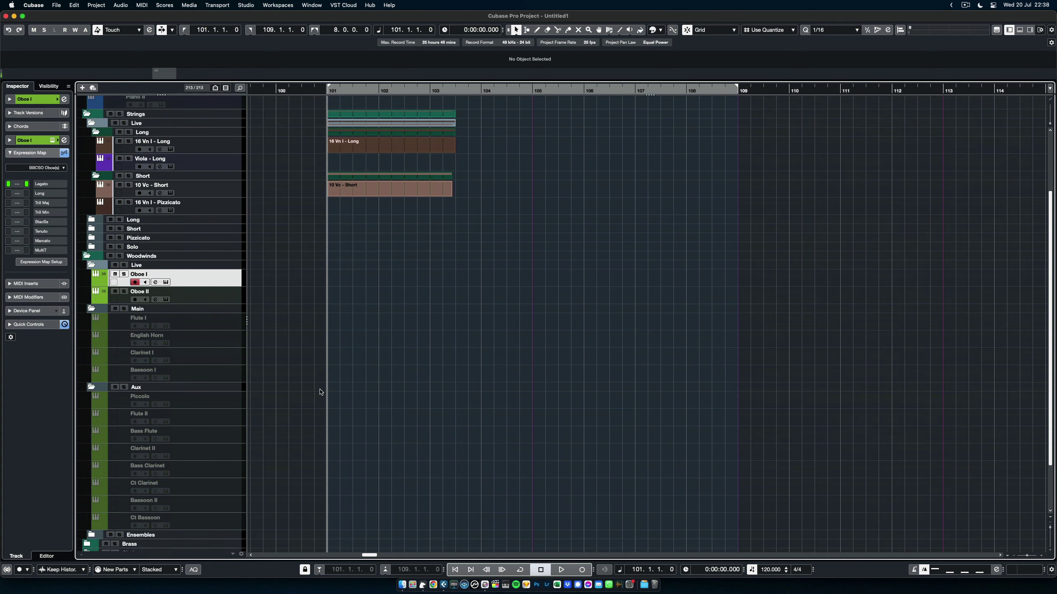
{"action": "left_click", "coordinate": [220, 328]}
{"action": "left_click", "coordinate": [215, 418], "text": "super"}
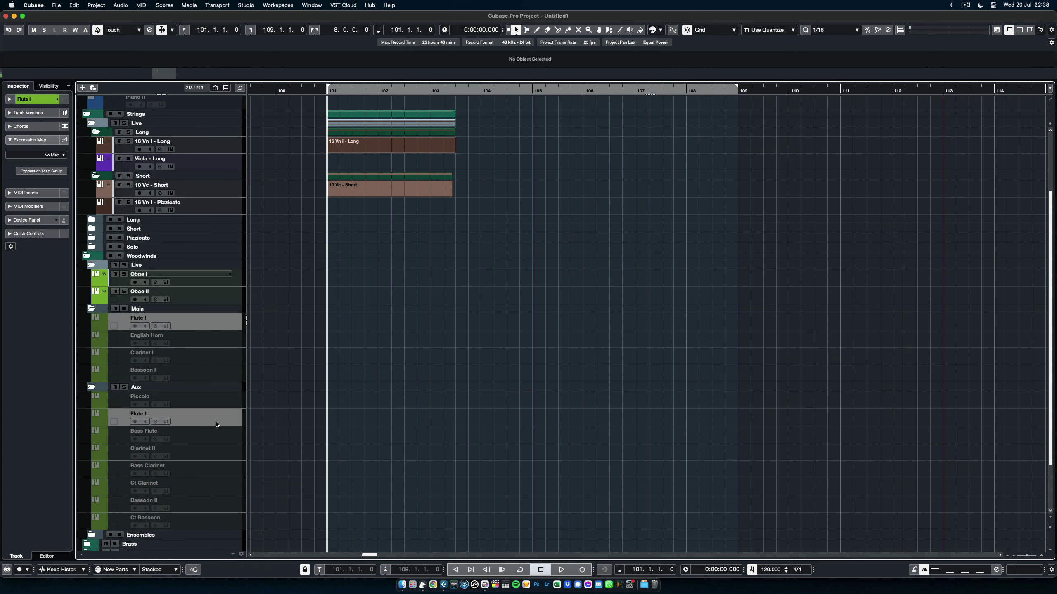
{"action": "left_click", "coordinate": [231, 366]}
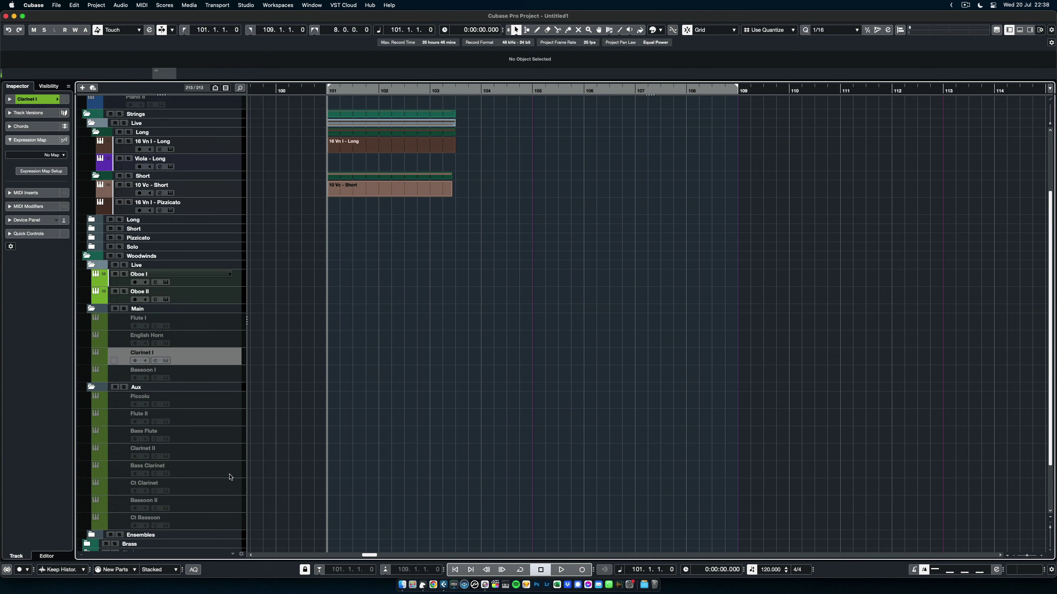
{"action": "left_click", "coordinate": [236, 379]}
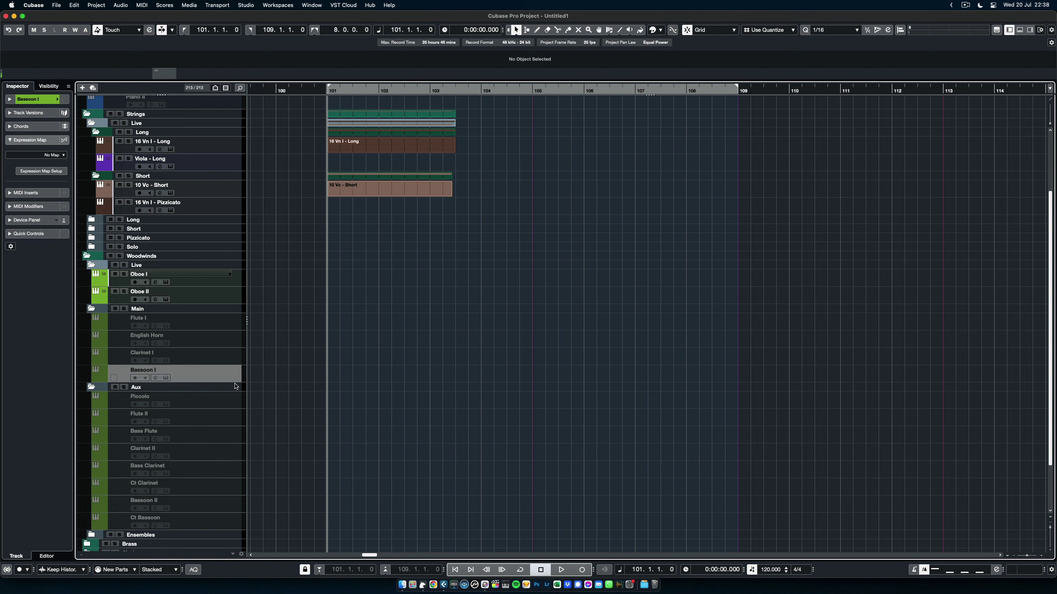
{"action": "left_click", "coordinate": [225, 502], "text": "super"}
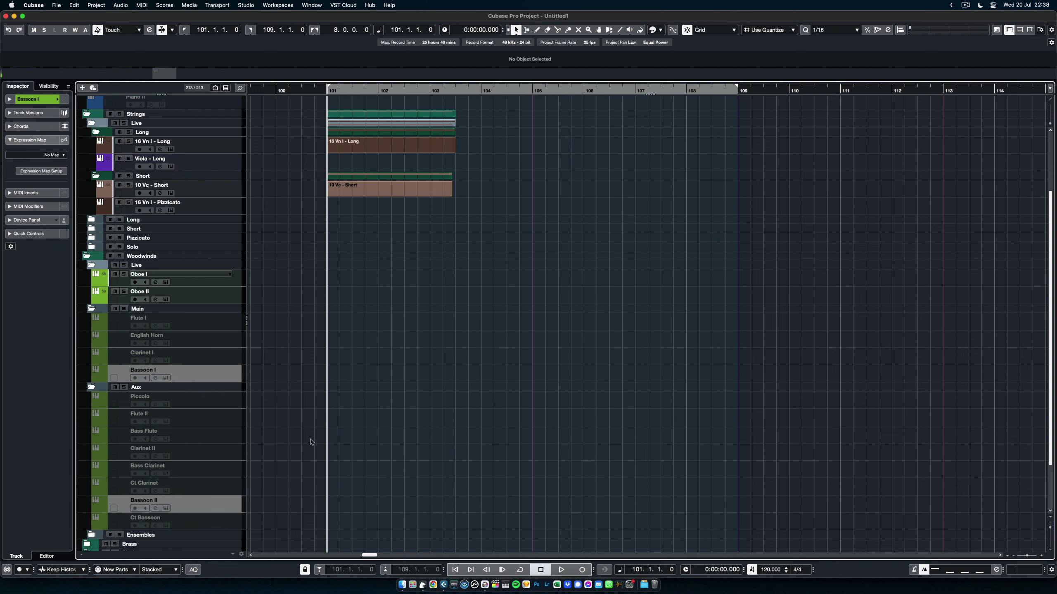
{"action": "left_click", "coordinate": [91, 310]}
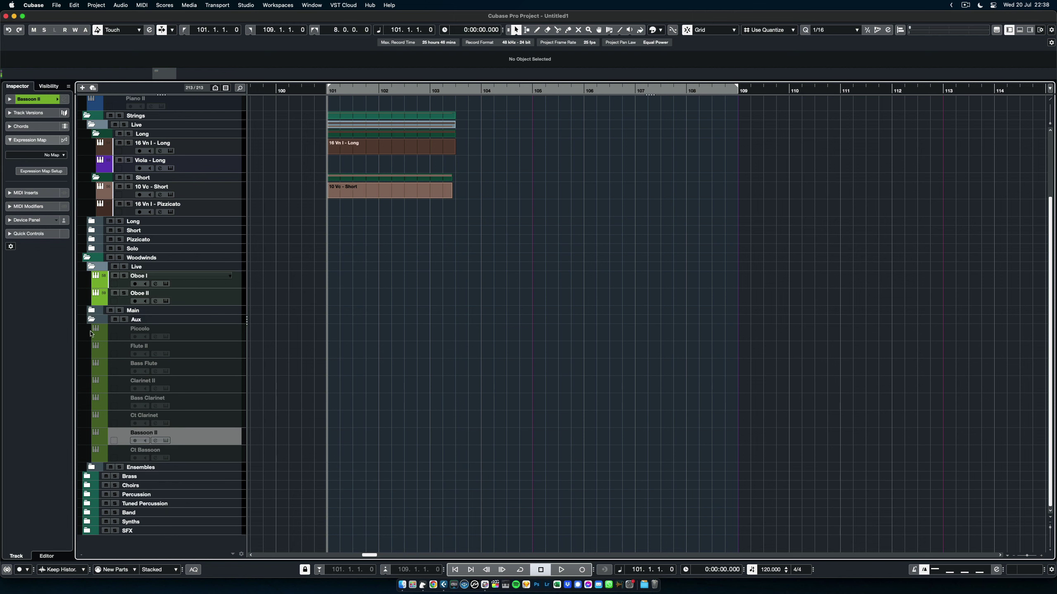
{"action": "left_click", "coordinate": [92, 317]}
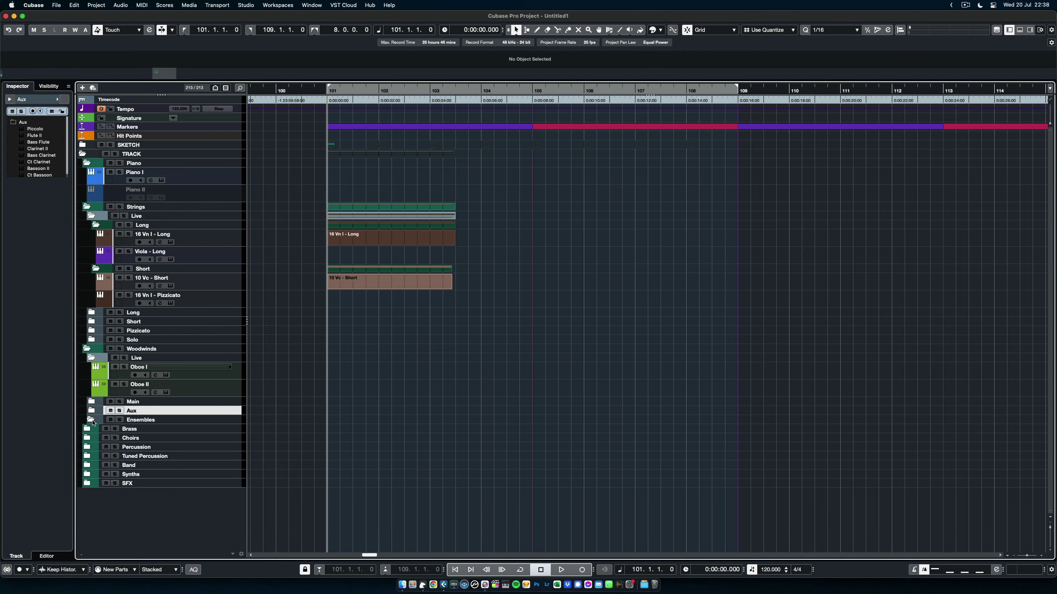
- Move 3 Clarinets from the Ensembles folder into the Woodwinds Live folder below Oboe II
{"action": "left_click", "coordinate": [92, 419]}
{"action": "left_click", "coordinate": [223, 437]}
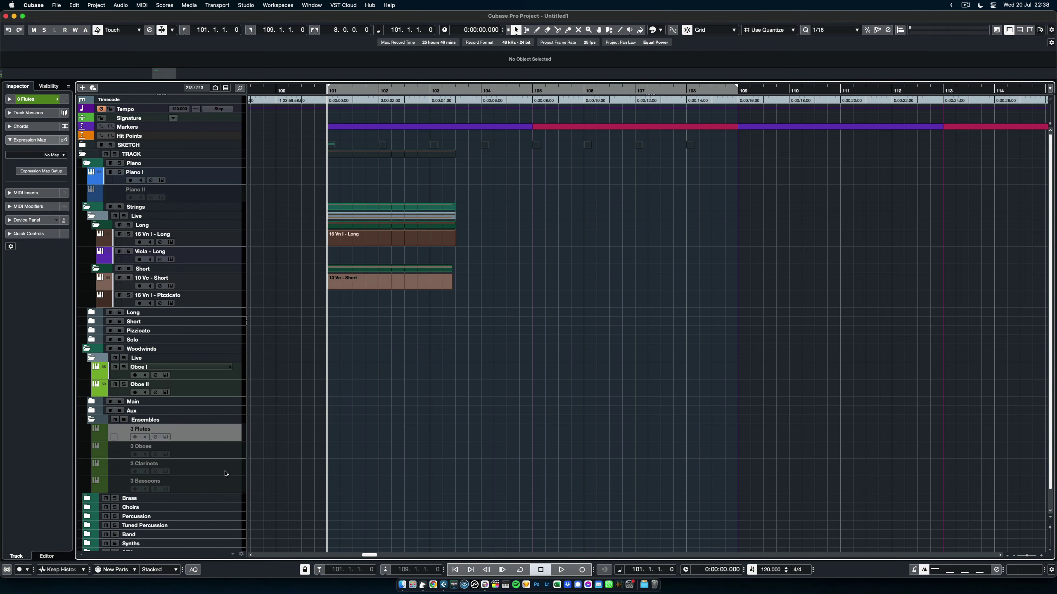
{"action": "left_click", "coordinate": [225, 474]}
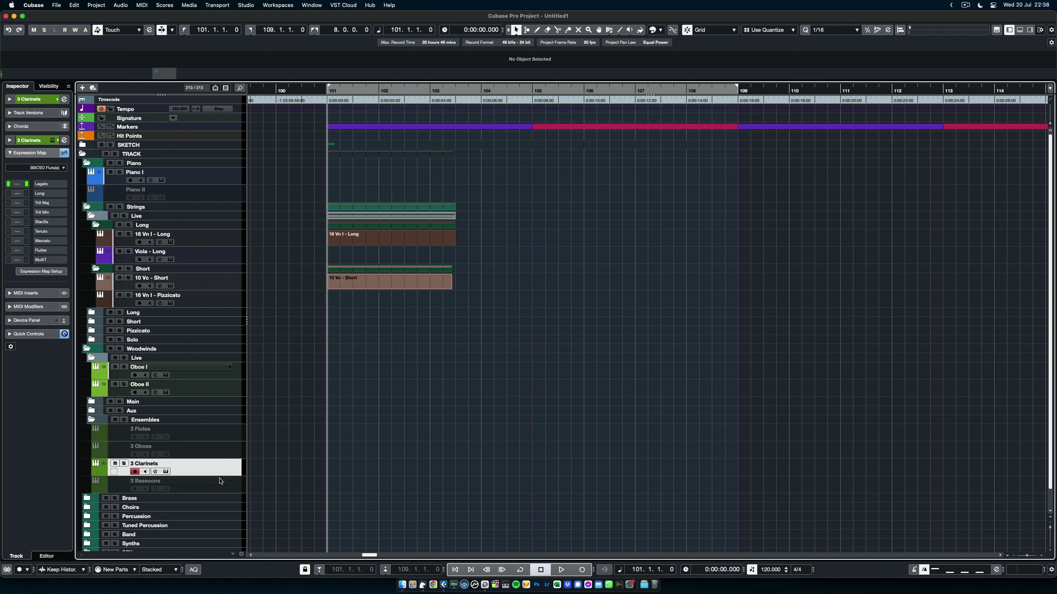
{"action": "left_click_drag", "start_coordinate": [227, 475], "coordinate": [217, 364]}
- Collapse Ensembles, open the Brass Horns folder, and leave Horn II selected among Horn I–4 Horns II
{"action": "left_click", "coordinate": [92, 437]}
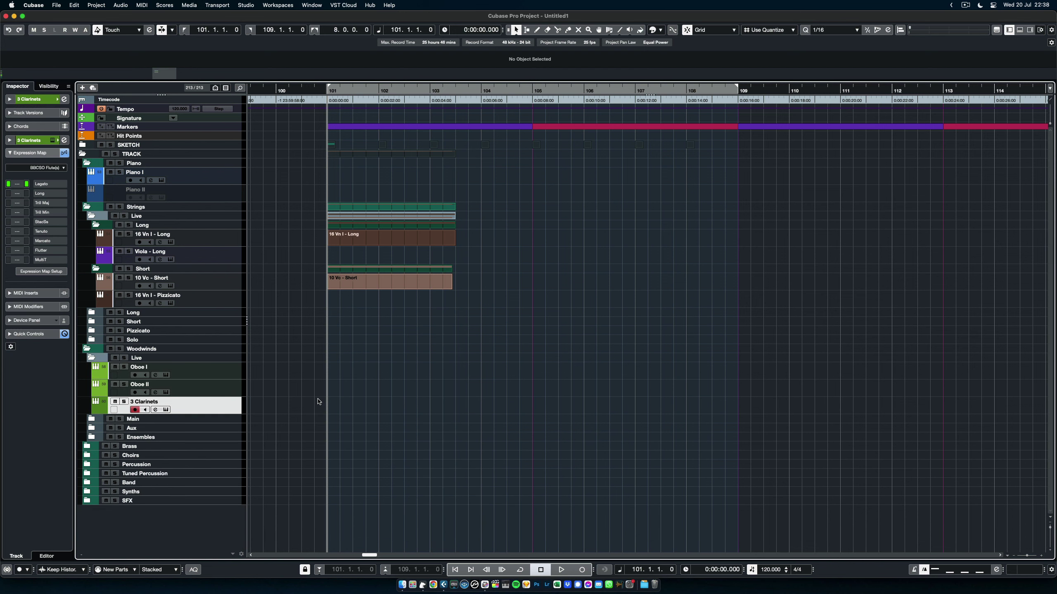
{"action": "left_click", "coordinate": [88, 447]}
{"action": "scroll", "coordinate": [304, 419], "scroll_direction": "down", "scroll_amount": 1}
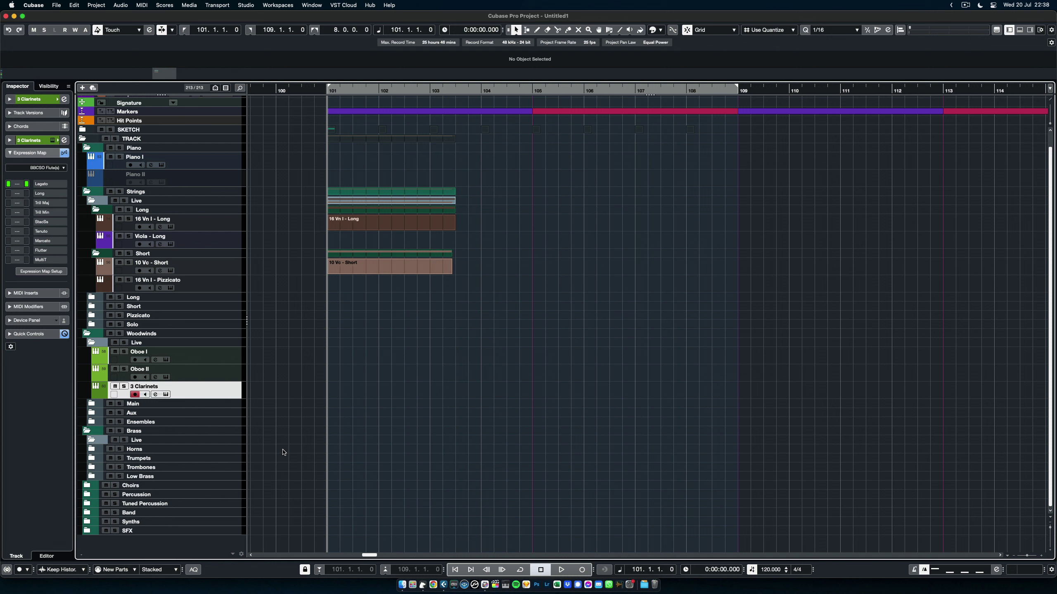
{"action": "left_click", "coordinate": [92, 449]}
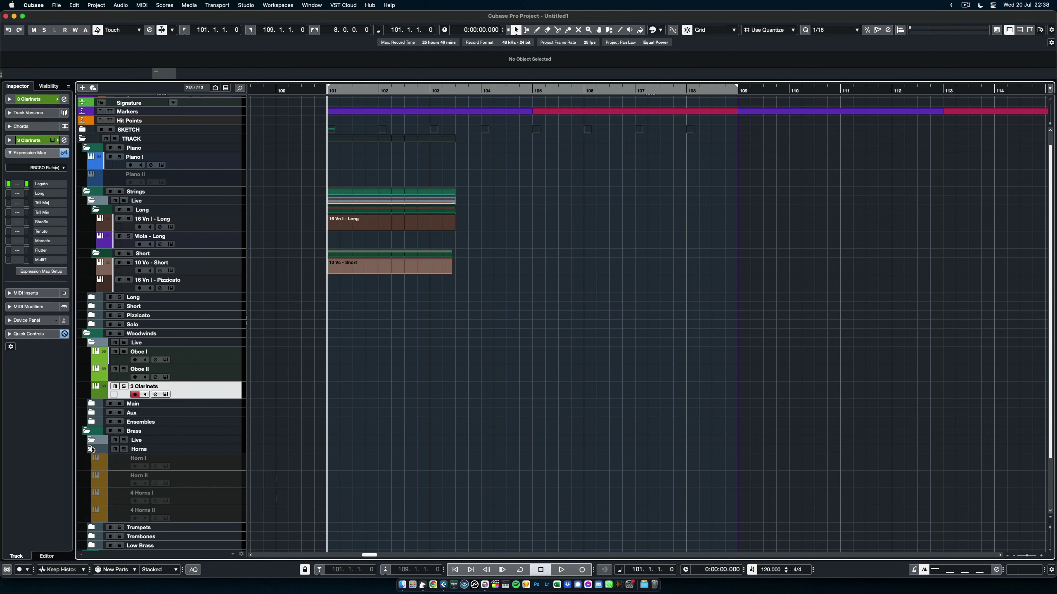
{"action": "left_click", "coordinate": [227, 461]}
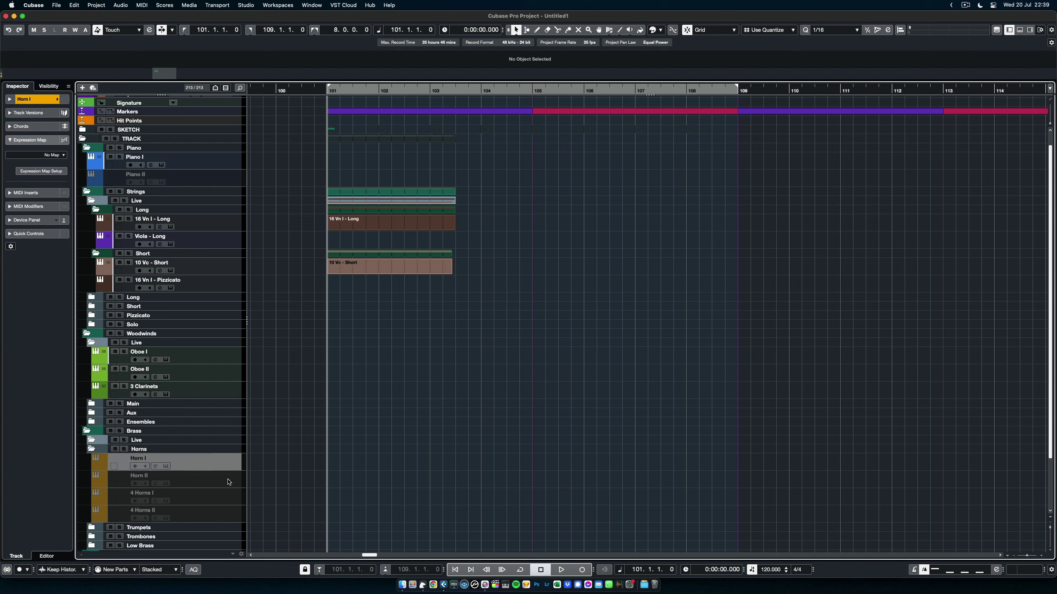
{"action": "left_click", "coordinate": [227, 481]}
{"action": "left_click", "coordinate": [232, 465], "text": "shift"}
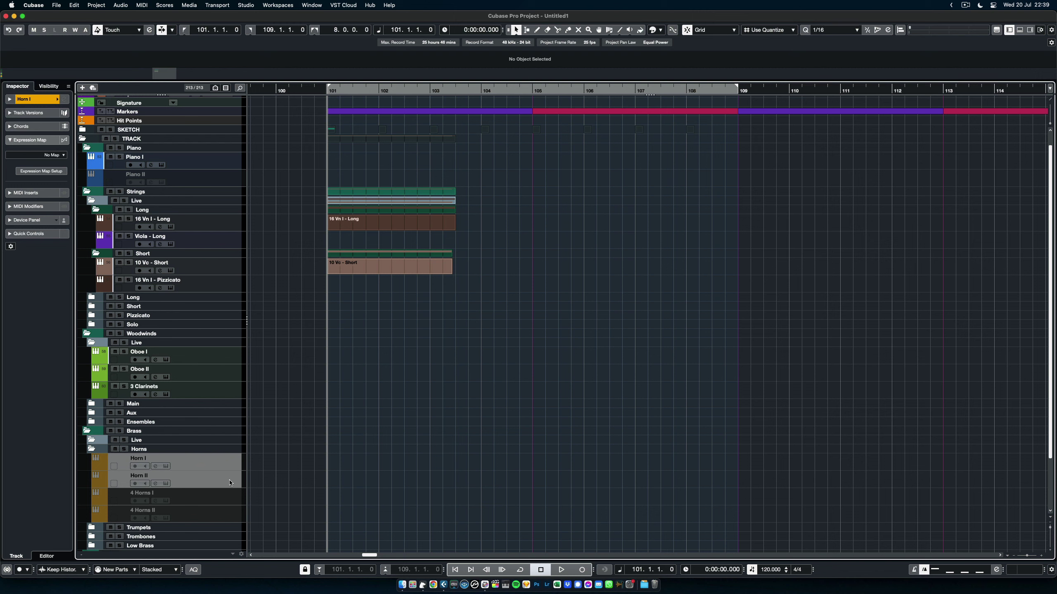
{"action": "left_click", "coordinate": [230, 483]}
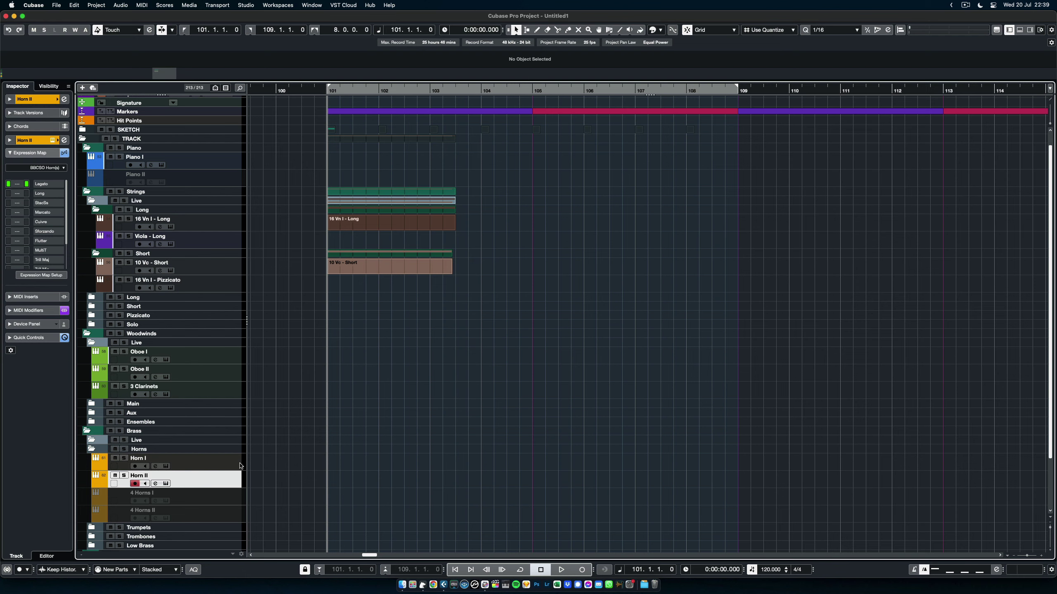
{"action": "key", "text": "Return"}
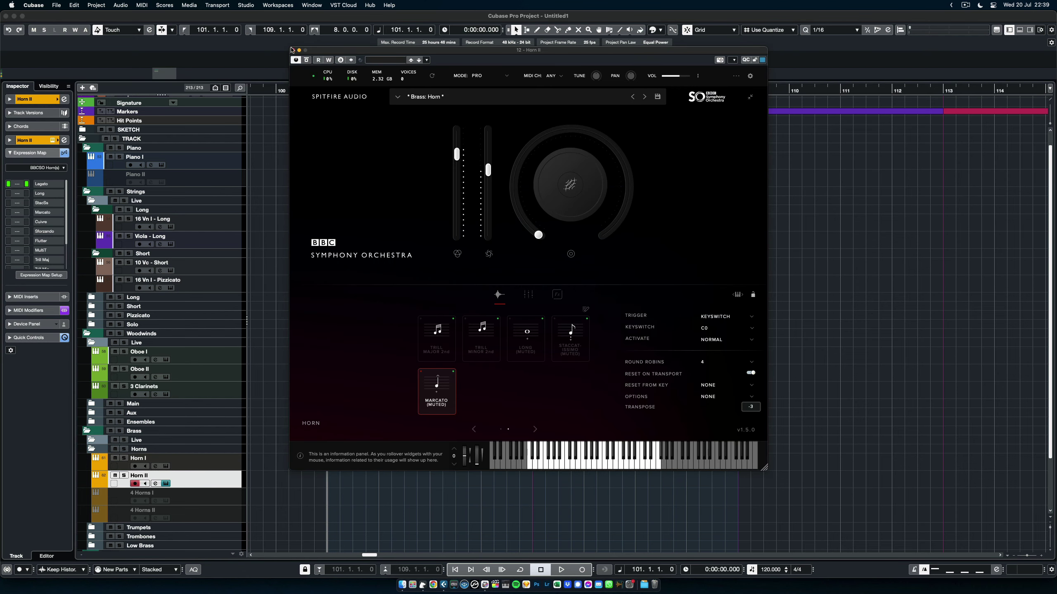
{"action": "left_click", "coordinate": [293, 50]}
{"action": "left_click", "coordinate": [36, 311]}
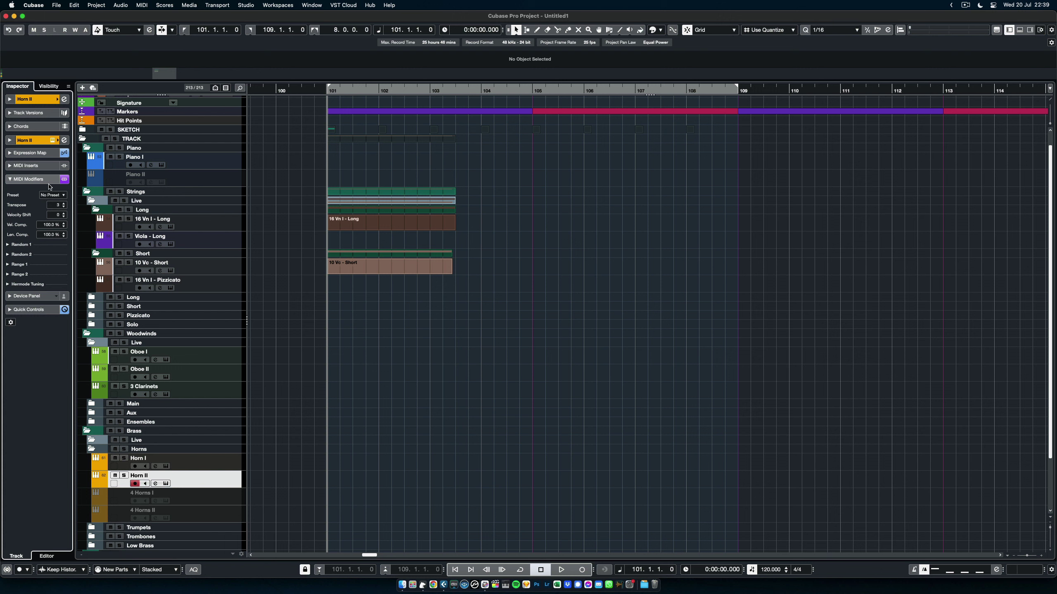
{"action": "left_click", "coordinate": [47, 180]}
{"action": "left_click", "coordinate": [44, 153]}
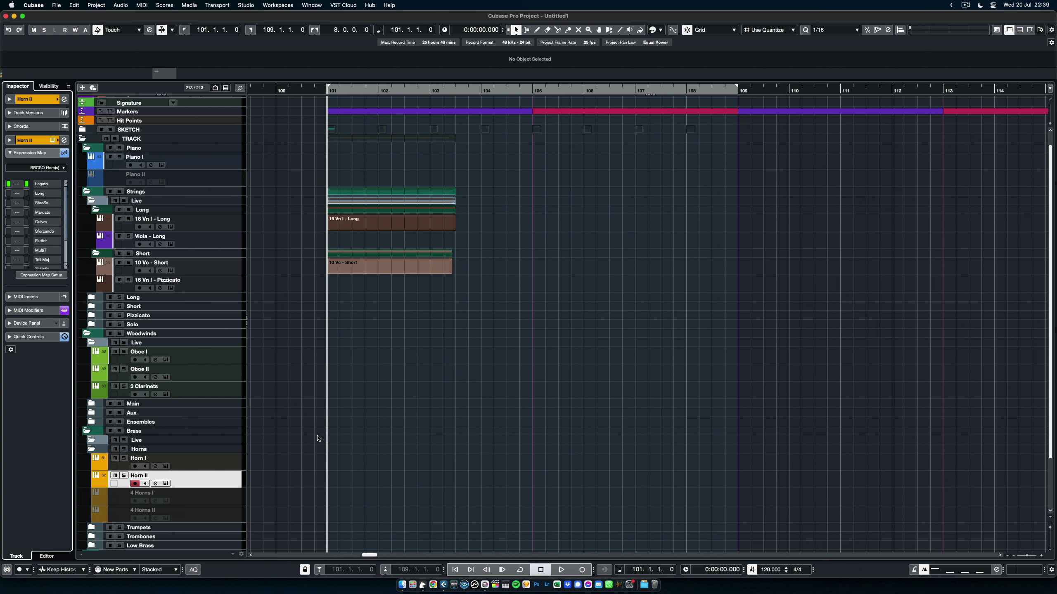
{"action": "key", "text": "F3"}
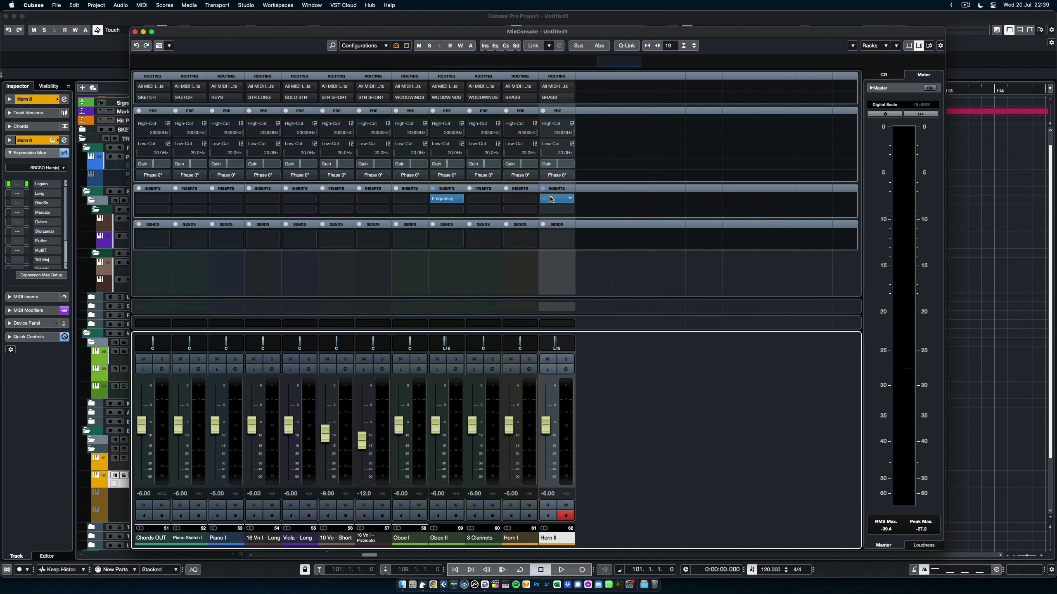
{"action": "left_click", "coordinate": [552, 200]}
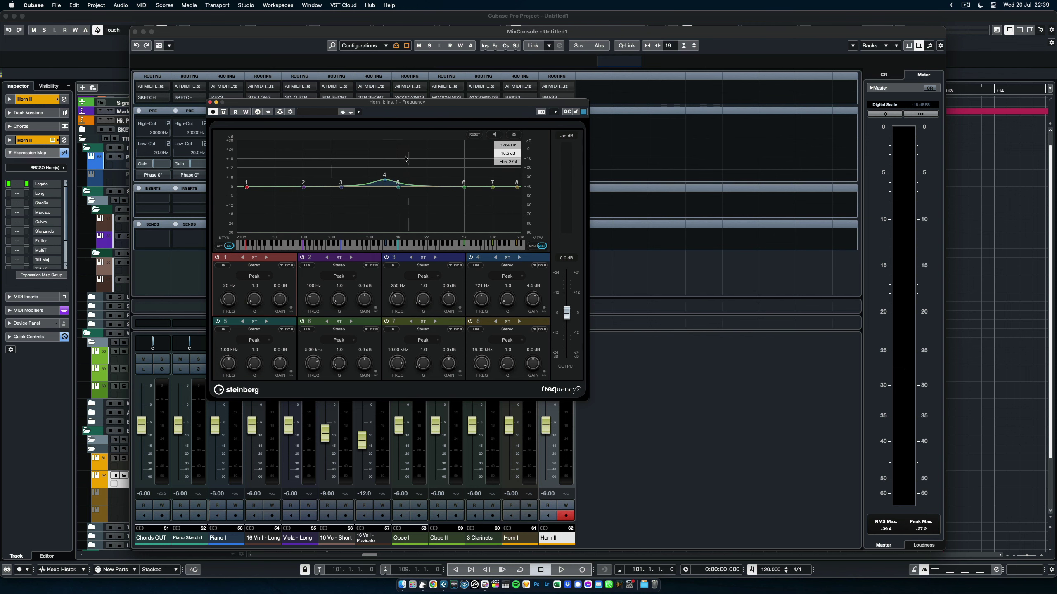
{"action": "left_click", "coordinate": [210, 102]}
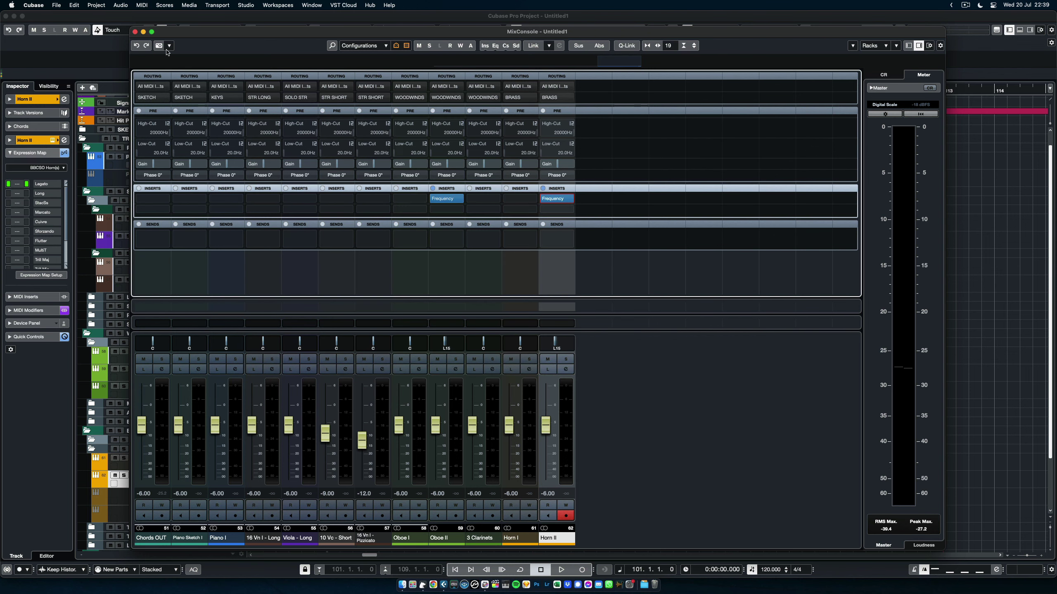
{"action": "left_click", "coordinate": [135, 32]}
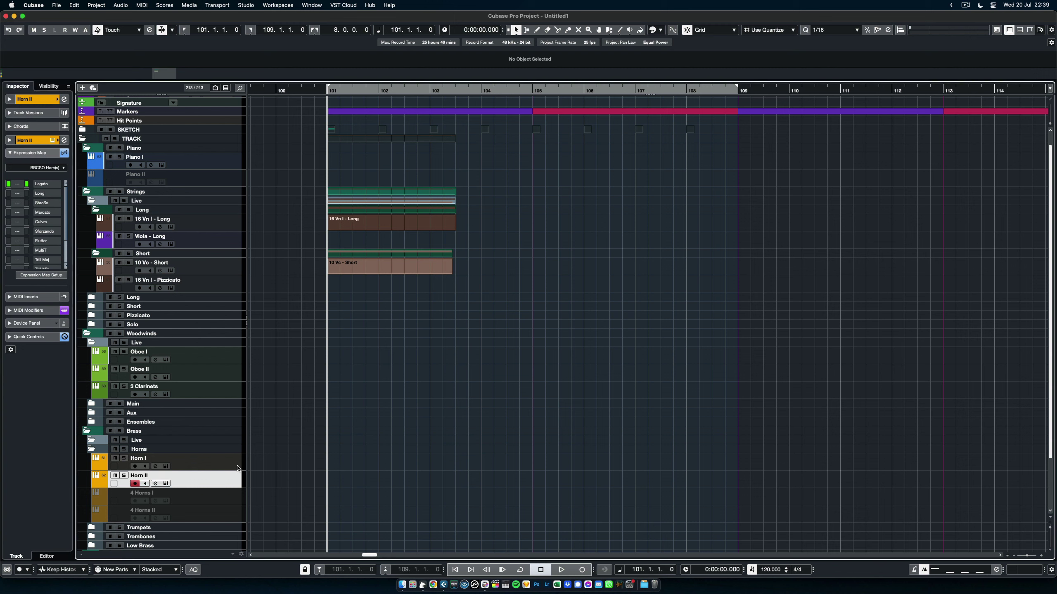
- Move Horn I and Horn II into the Brass Live folder and collapse Horns
{"action": "left_click", "coordinate": [237, 466], "text": "shift"}
{"action": "left_click_drag", "start_coordinate": [237, 465], "coordinate": [235, 442]}
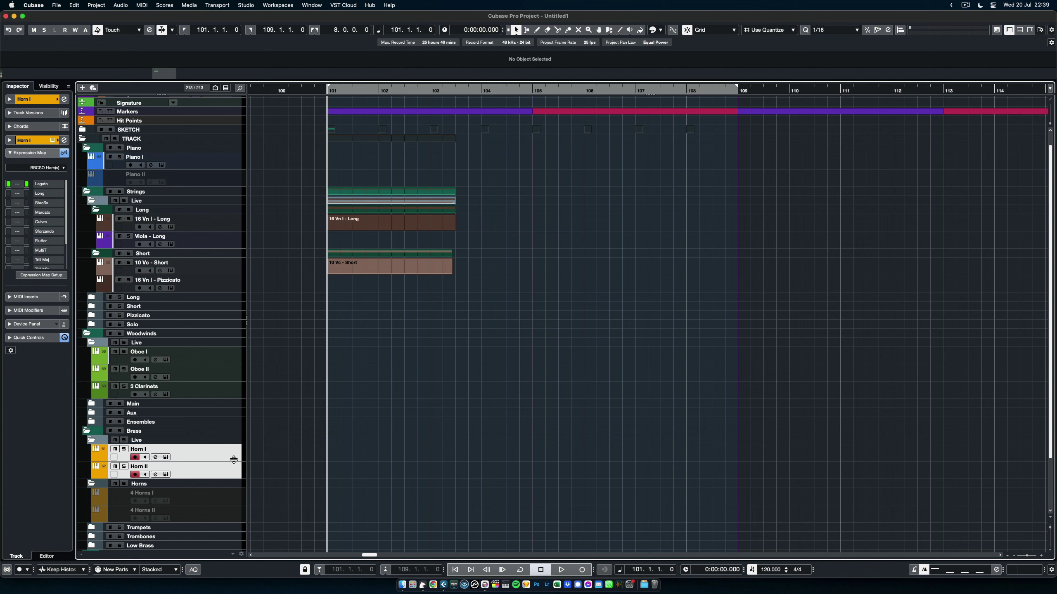
{"action": "left_click", "coordinate": [236, 458]}
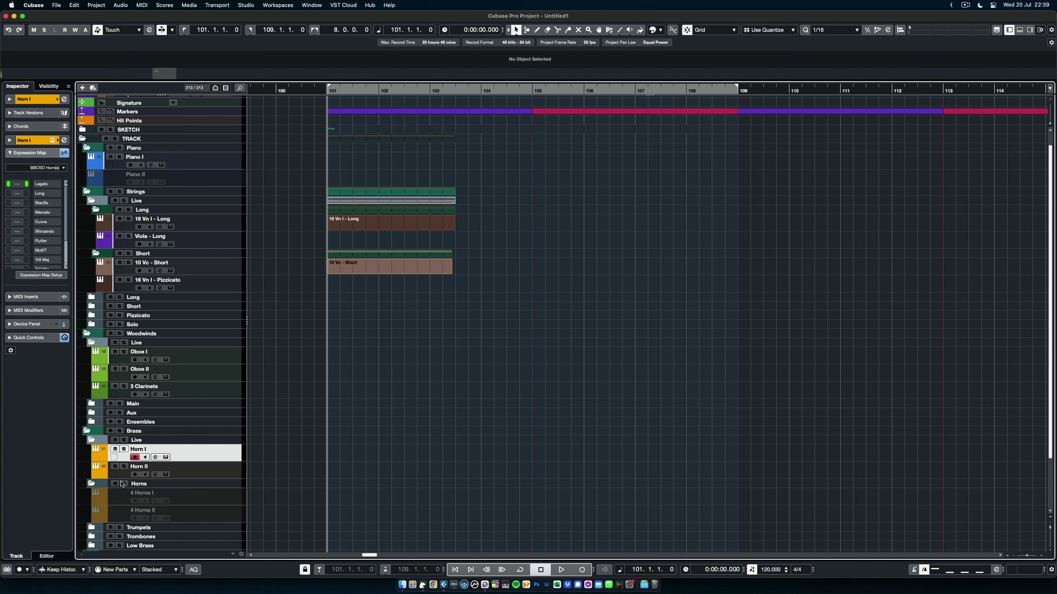
{"action": "left_click", "coordinate": [93, 486]}
- Browse the Trumpets and Trombones folders' tracks, collapsing each afterwards
{"action": "scroll", "coordinate": [304, 416], "scroll_direction": "down", "scroll_amount": 2}
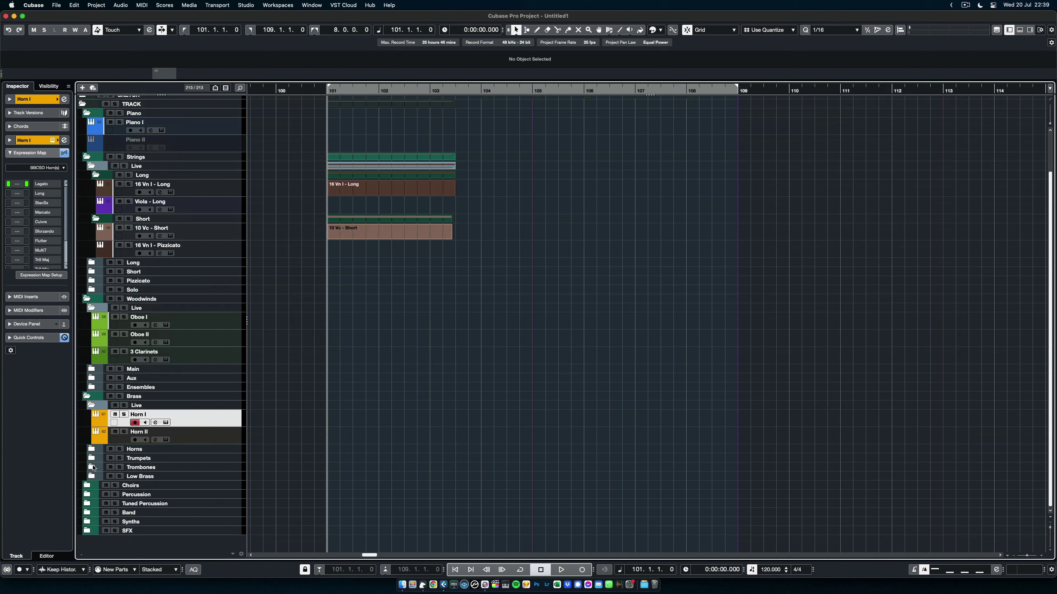
{"action": "left_click", "coordinate": [92, 458]}
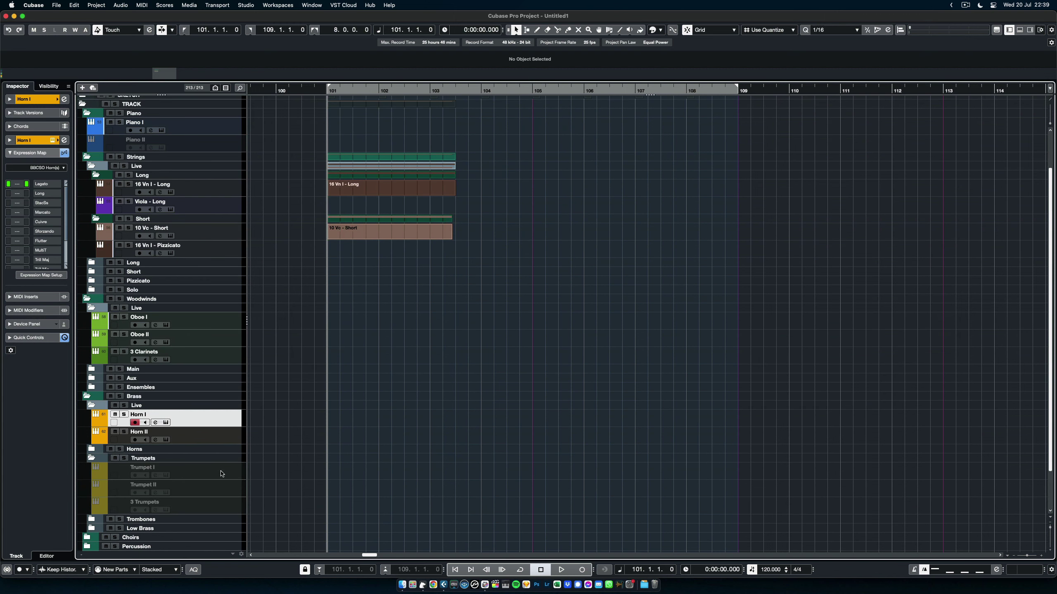
{"action": "left_click", "coordinate": [91, 458]}
{"action": "left_click", "coordinate": [91, 467]}
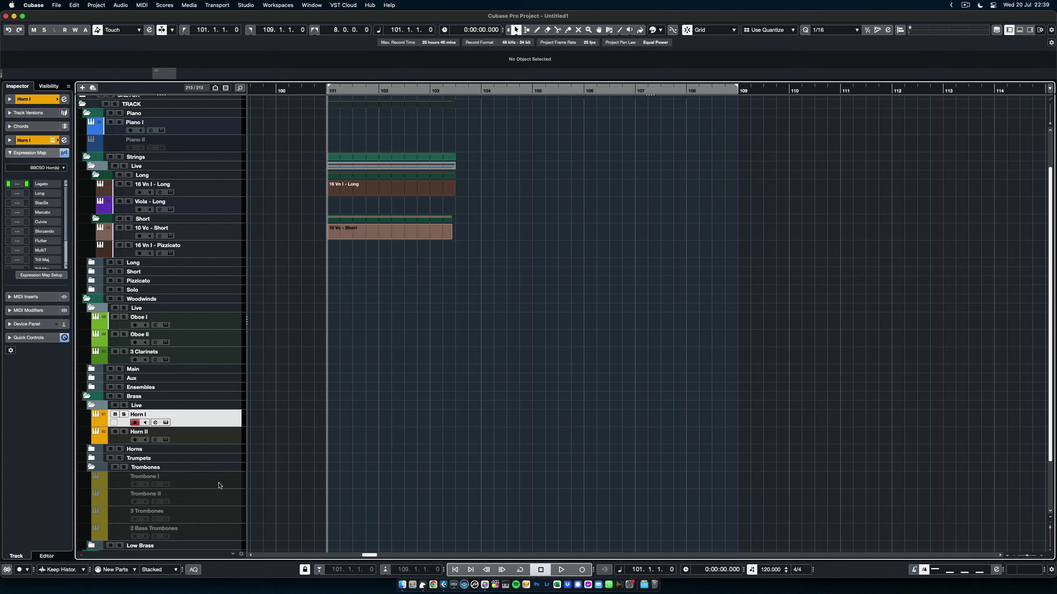
{"action": "scroll", "coordinate": [288, 470], "scroll_direction": "down", "scroll_amount": 3}
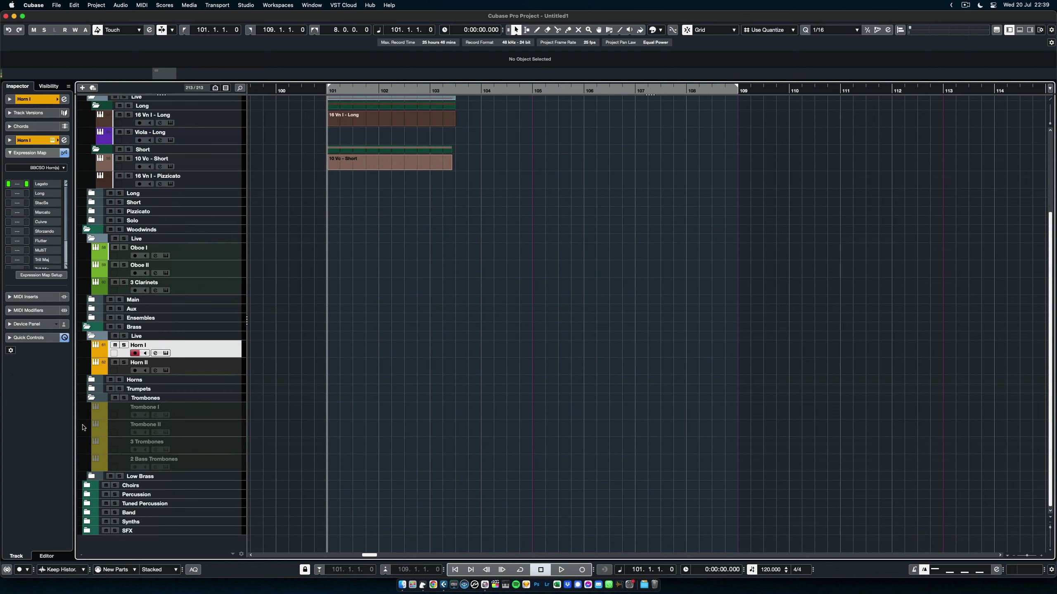
{"action": "left_click", "coordinate": [92, 399]}
- Move the Tuba track from Low Brass into the Brass Live folder, then collapse Low Brass
{"action": "left_click", "coordinate": [91, 477]}
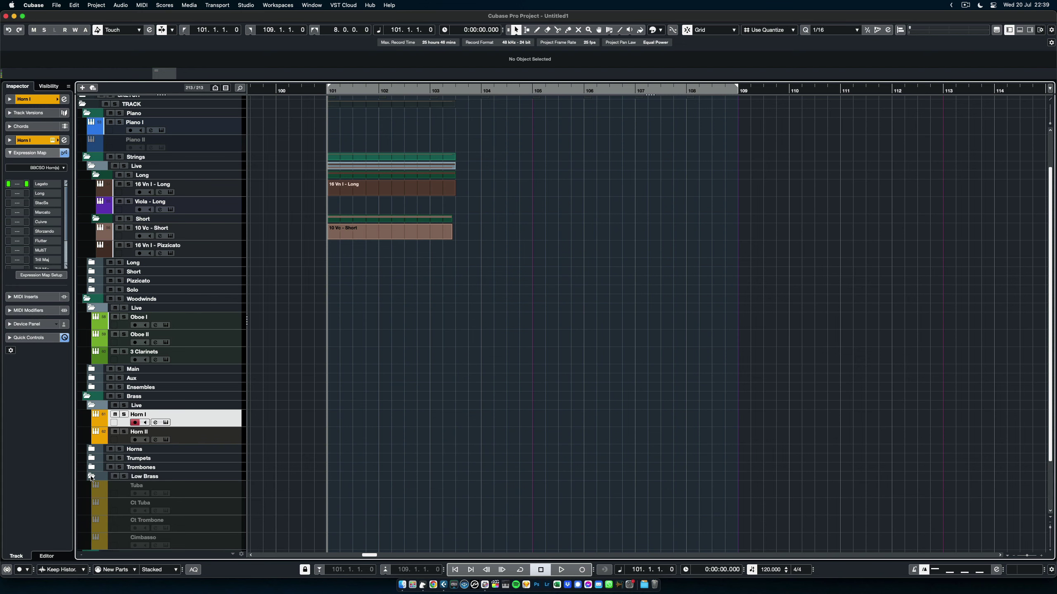
{"action": "scroll", "coordinate": [261, 485], "scroll_direction": "down", "scroll_amount": 3}
{"action": "left_click", "coordinate": [206, 422]}
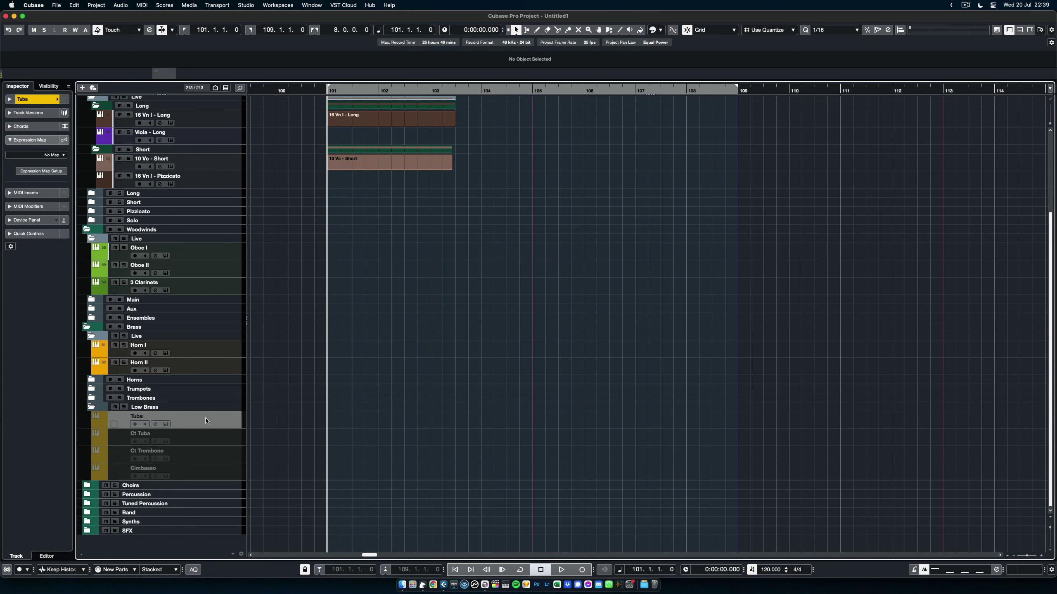
{"action": "left_click", "coordinate": [213, 437]}
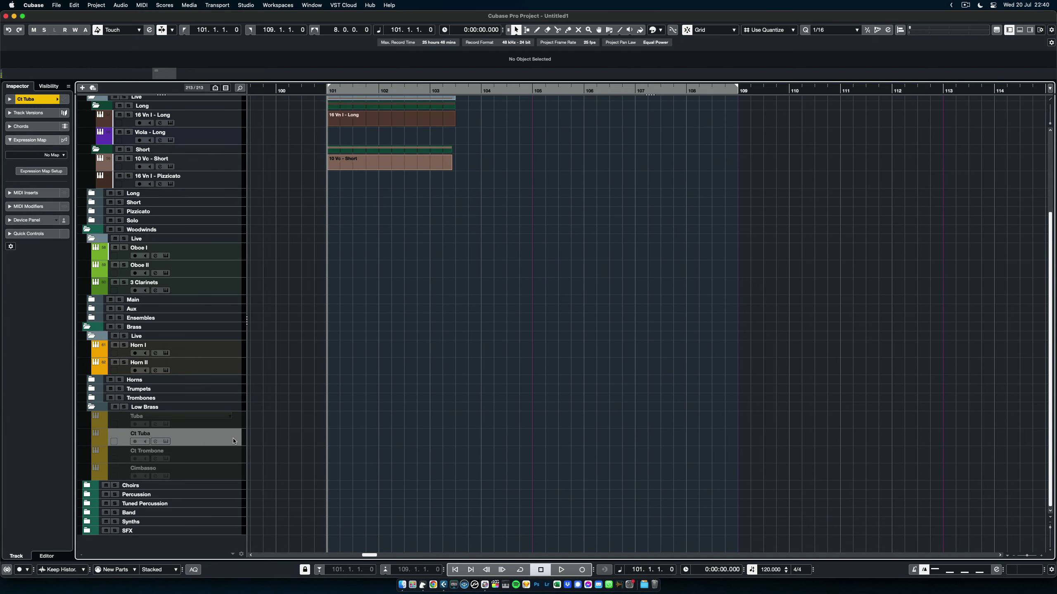
{"action": "left_click", "coordinate": [223, 460]}
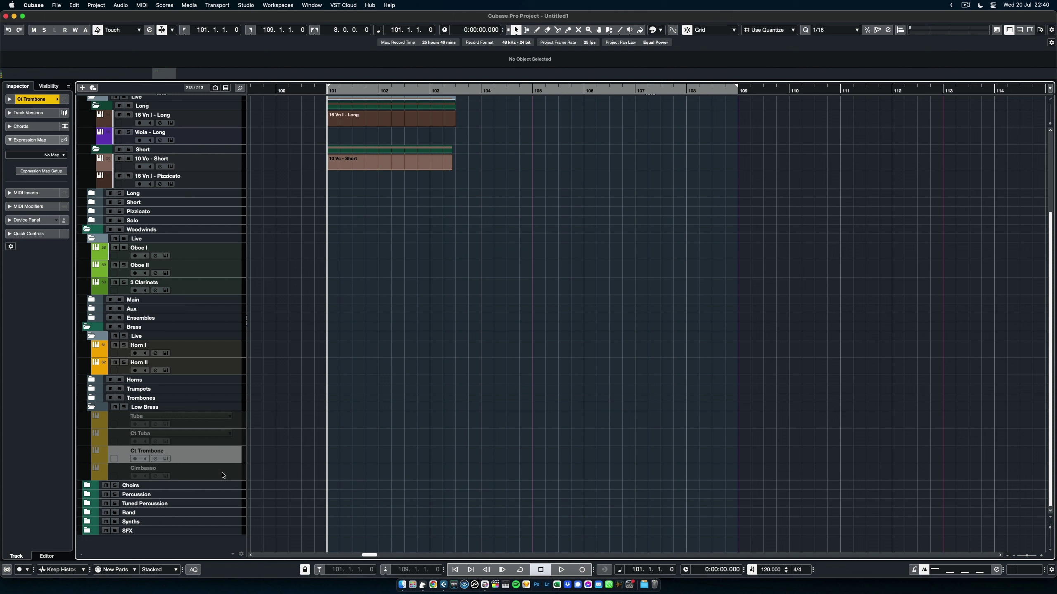
{"action": "left_click", "coordinate": [223, 475]}
{"action": "left_click", "coordinate": [222, 441]}
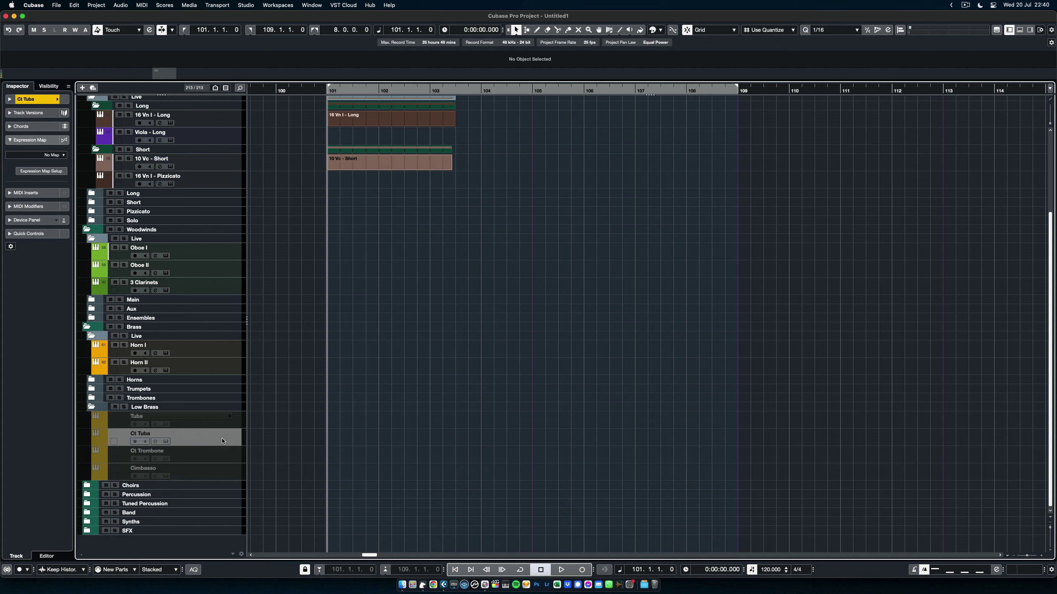
{"action": "left_click", "coordinate": [223, 418]}
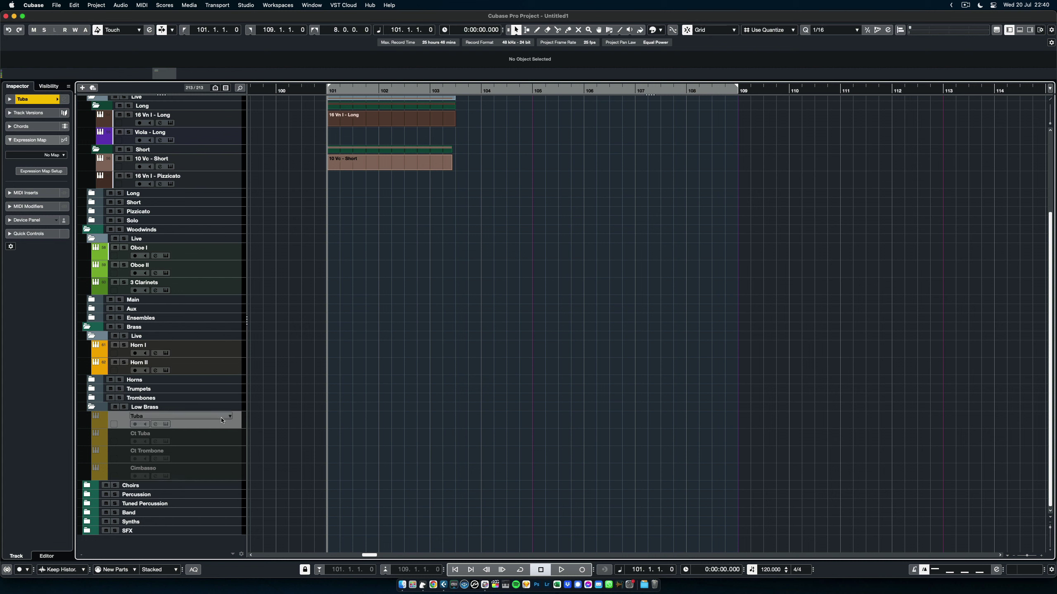
{"action": "left_click_drag", "start_coordinate": [223, 419], "coordinate": [222, 338]}
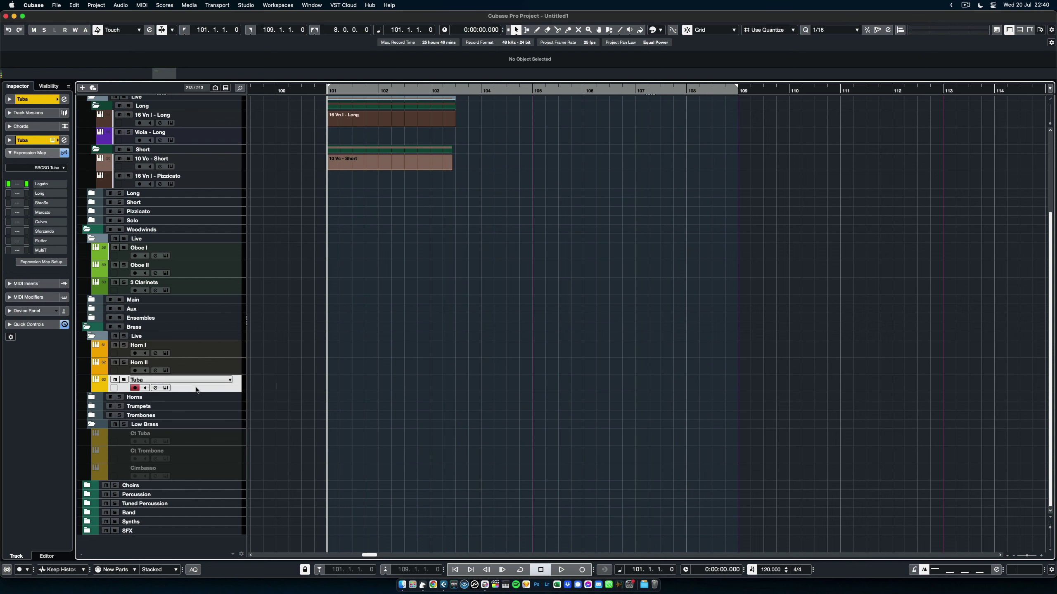
{"action": "left_click", "coordinate": [91, 424]}
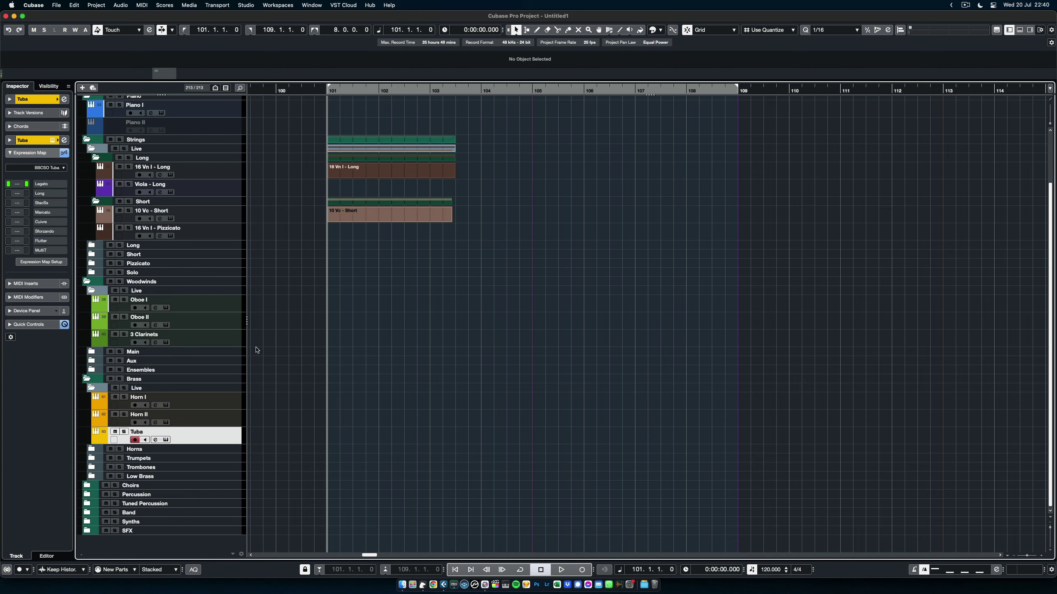
{"action": "scroll", "coordinate": [260, 348], "scroll_direction": "up", "scroll_amount": 3}
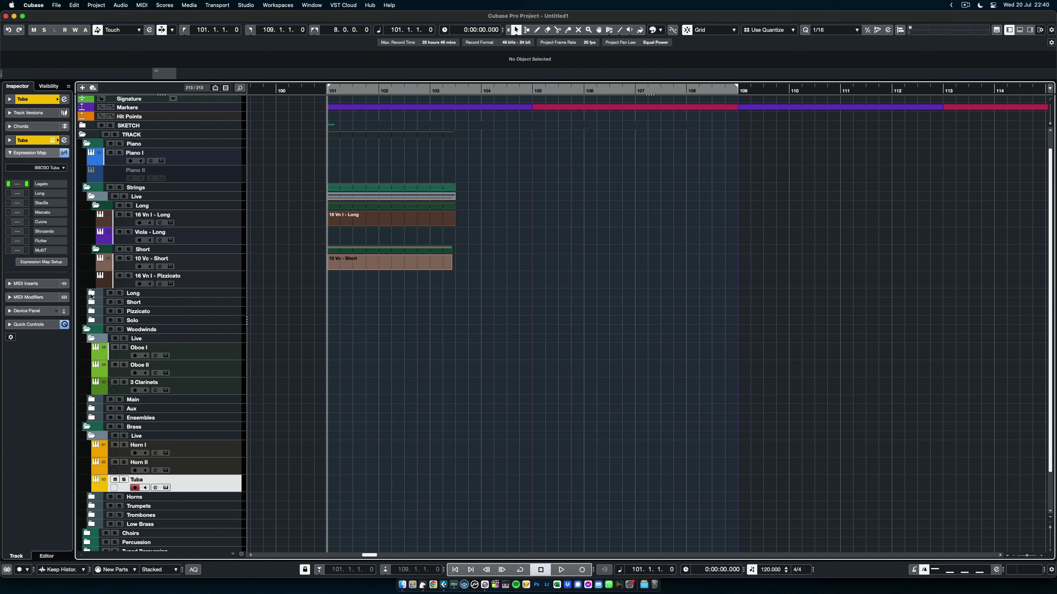
{"action": "left_click", "coordinate": [92, 294]}
{"action": "left_click", "coordinate": [92, 372]}
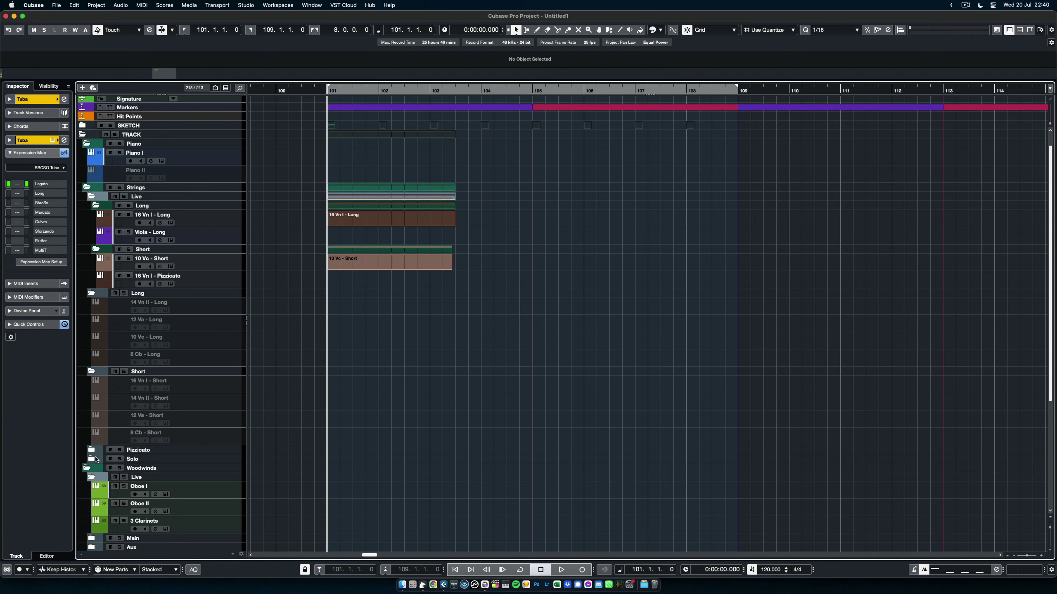
{"action": "left_click", "coordinate": [93, 453]}
{"action": "scroll", "coordinate": [97, 433], "scroll_direction": "down", "scroll_amount": 3}
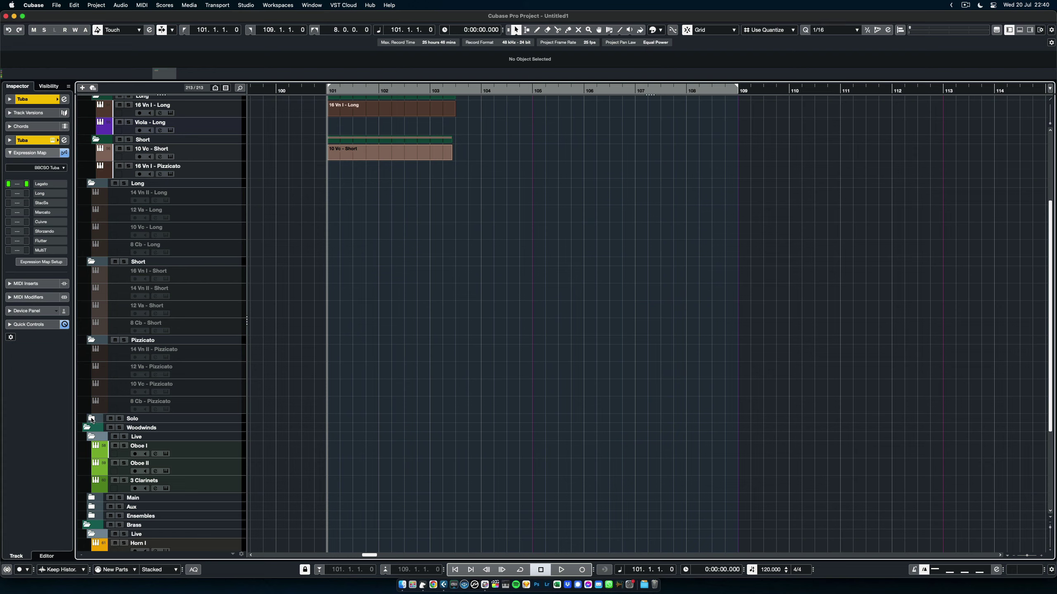
{"action": "left_click", "coordinate": [92, 418]}
{"action": "scroll", "coordinate": [94, 399], "scroll_direction": "down", "scroll_amount": 4}
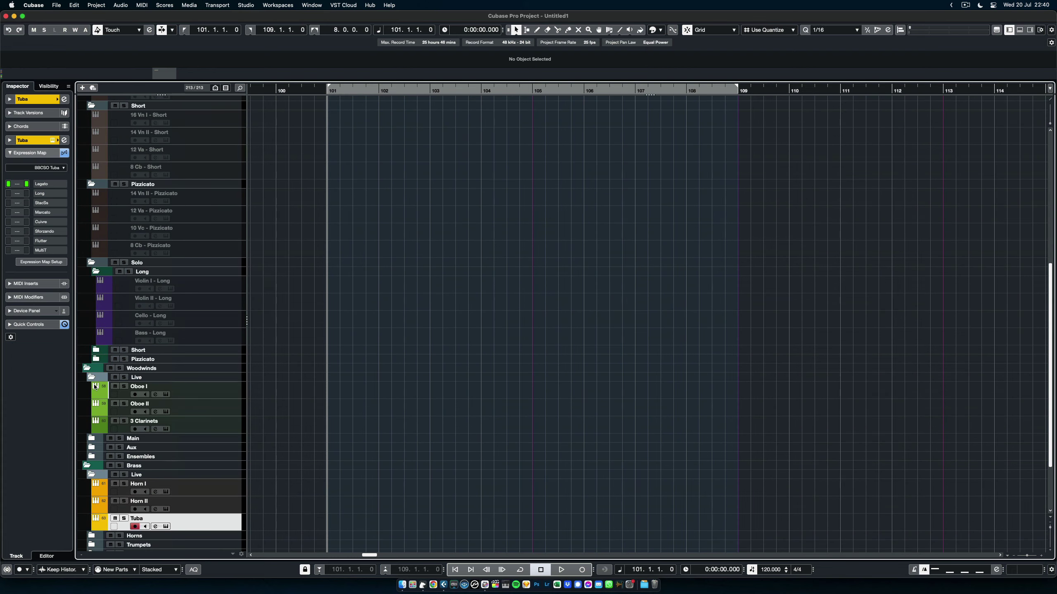
{"action": "left_click", "coordinate": [92, 438]}
{"action": "scroll", "coordinate": [93, 436], "scroll_direction": "down", "scroll_amount": 3}
{"action": "left_click", "coordinate": [92, 412]}
{"action": "scroll", "coordinate": [107, 441], "scroll_direction": "down", "scroll_amount": 5}
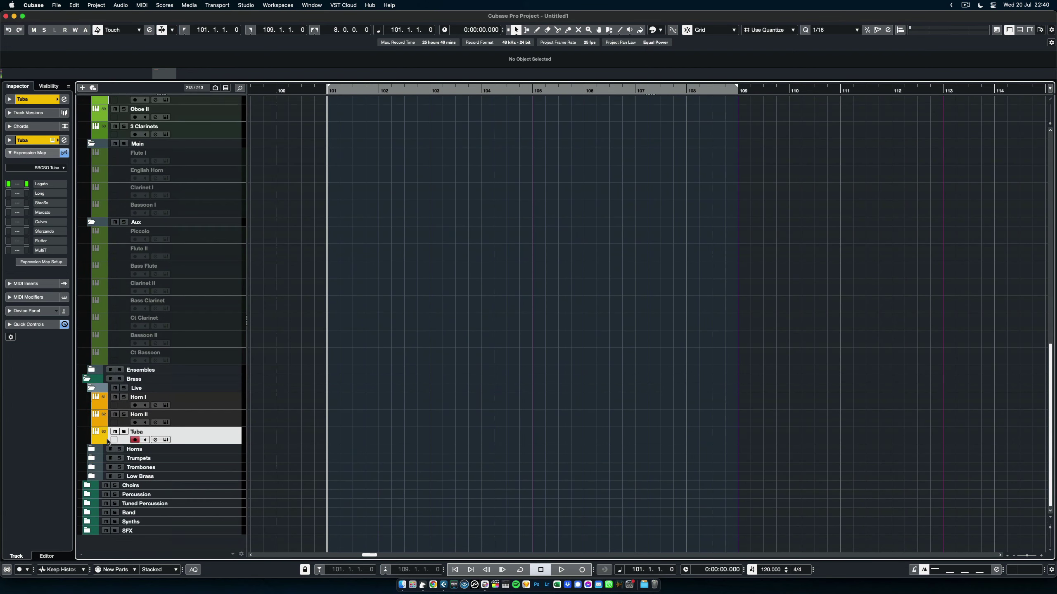
{"action": "left_click", "coordinate": [92, 449]}
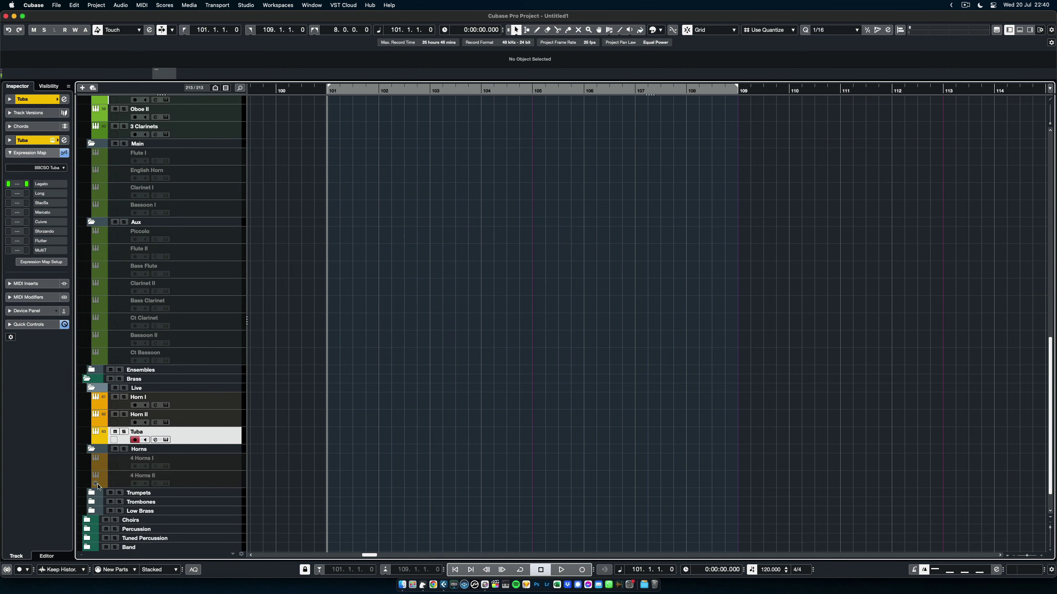
{"action": "left_click", "coordinate": [92, 492]}
{"action": "scroll", "coordinate": [327, 405], "scroll_direction": "up", "scroll_amount": 20}
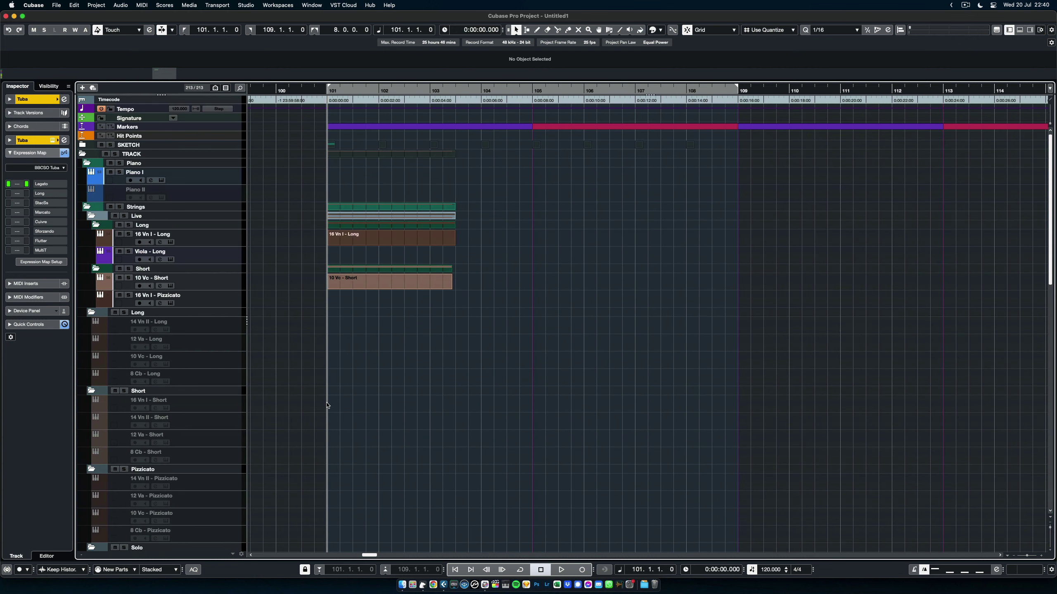
{"action": "left_click", "coordinate": [92, 312]}
{"action": "left_click", "coordinate": [91, 321]}
{"action": "left_click", "coordinate": [92, 331]}
{"action": "left_click", "coordinate": [92, 340]}
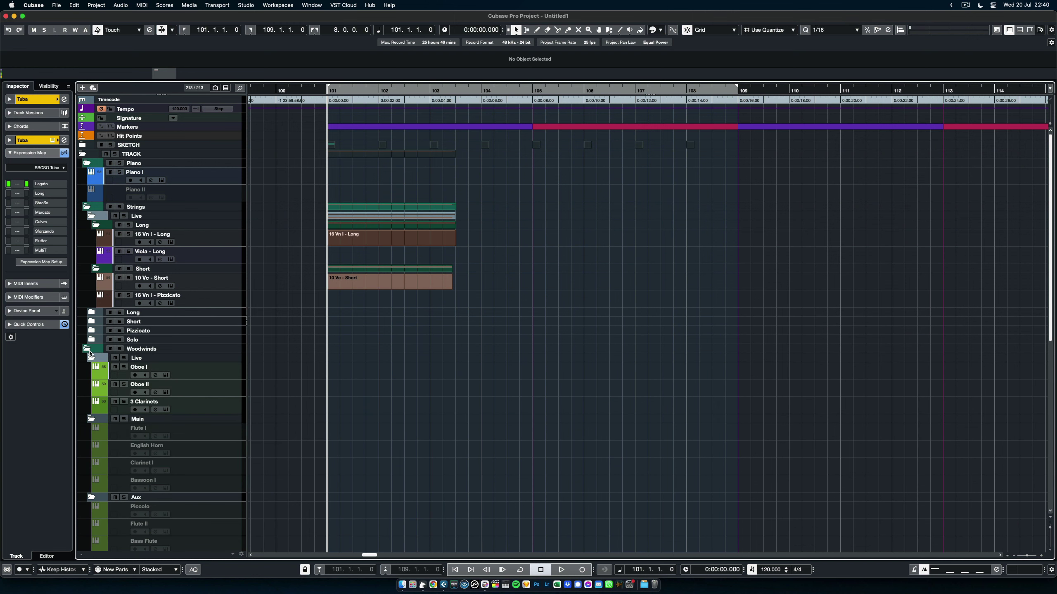
{"action": "left_click", "coordinate": [92, 358]}
{"action": "left_click", "coordinate": [92, 358]}
{"action": "left_click", "coordinate": [93, 419]}
{"action": "left_click", "coordinate": [92, 429]}
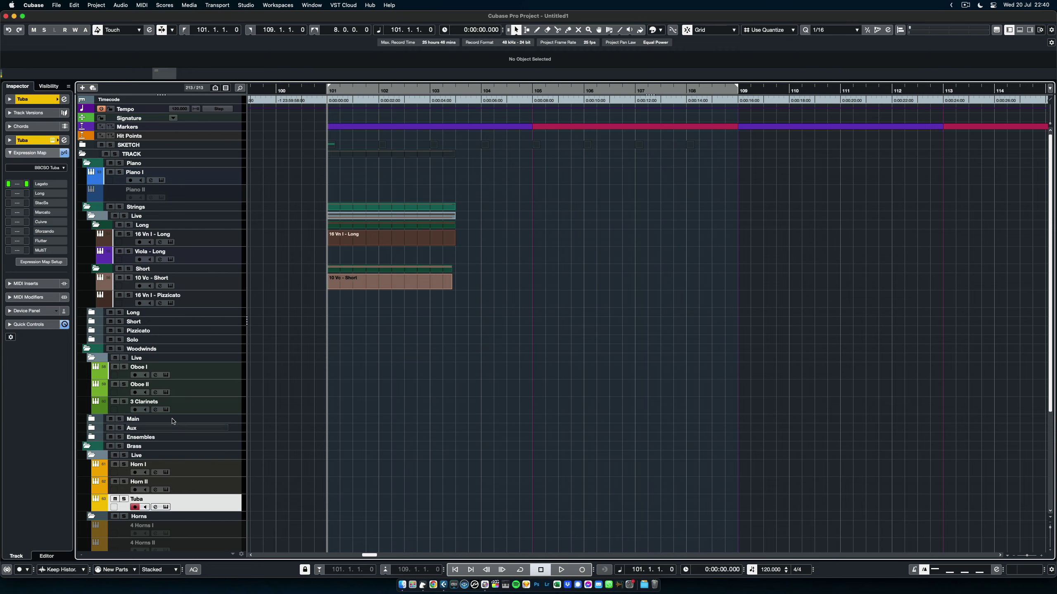
{"action": "scroll", "coordinate": [159, 411], "scroll_direction": "down", "scroll_amount": 5}
{"action": "left_click", "coordinate": [92, 363]}
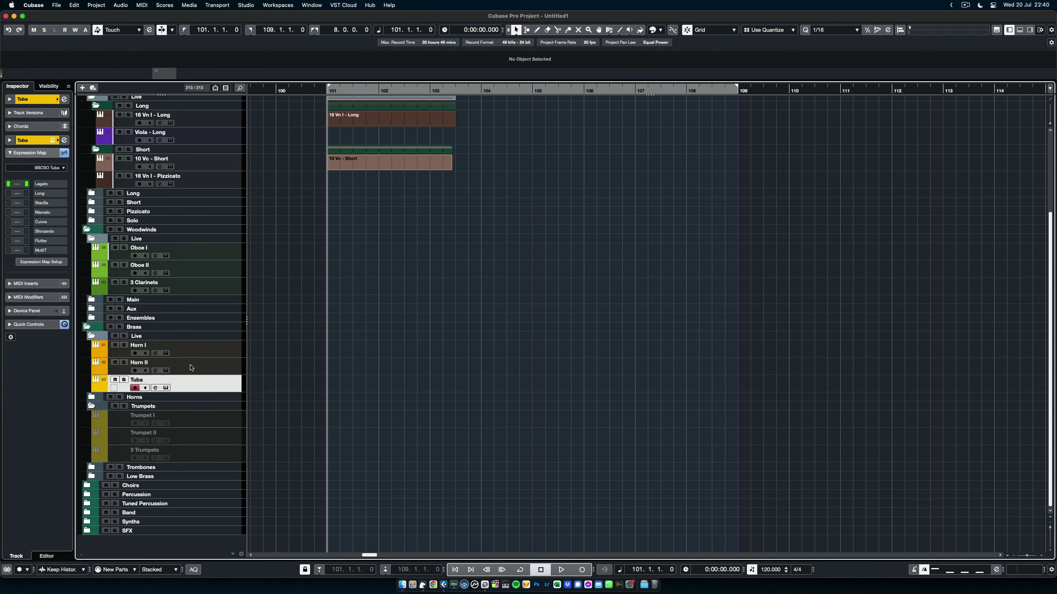
{"action": "left_click", "coordinate": [93, 407]}
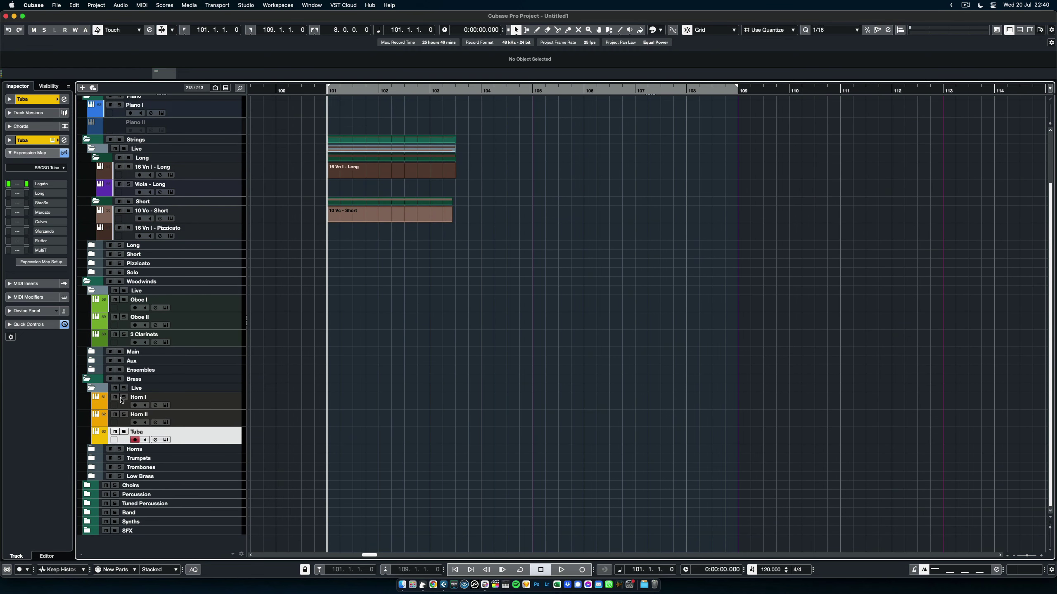
{"action": "scroll", "coordinate": [296, 366], "scroll_direction": "up", "scroll_amount": 4}
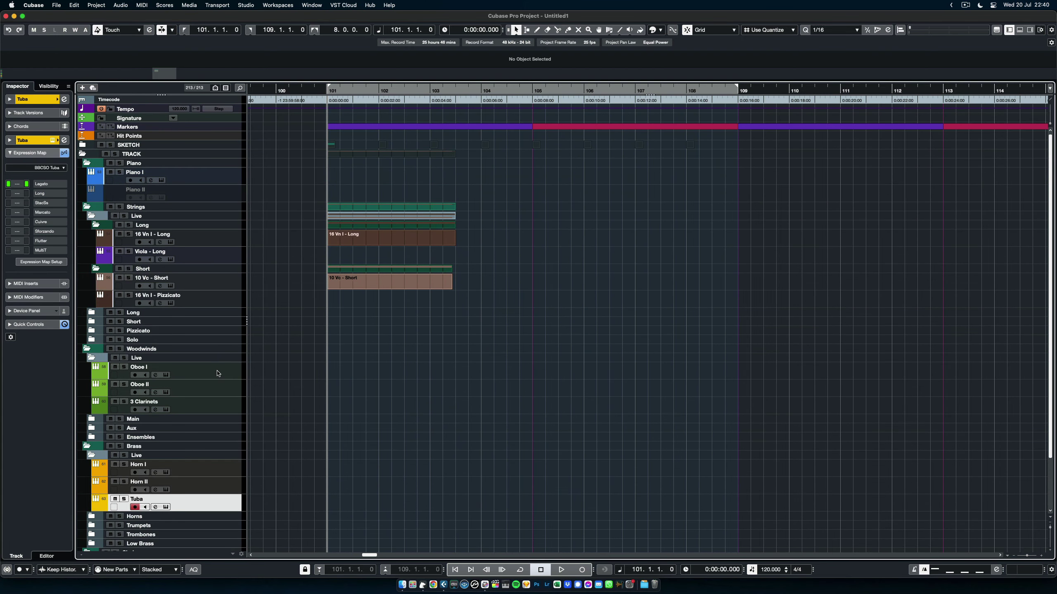
{"action": "left_click", "coordinate": [218, 372]}
- Select 3 Clarinets and dismiss the colour palette without changing its colour
{"action": "left_click", "coordinate": [228, 392]}
{"action": "left_click", "coordinate": [230, 410]}
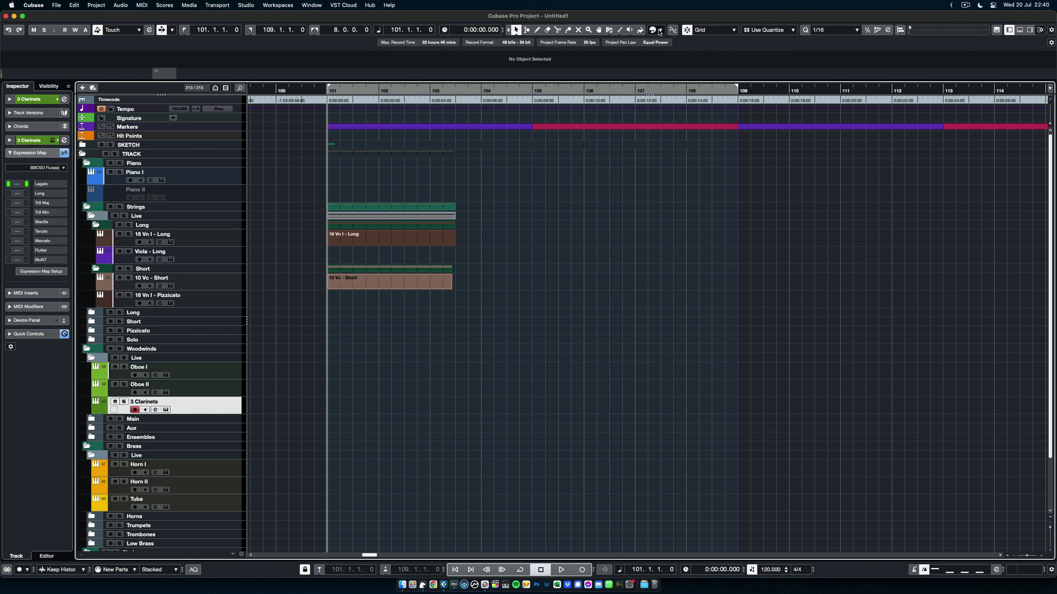
{"action": "left_click", "coordinate": [661, 30]}
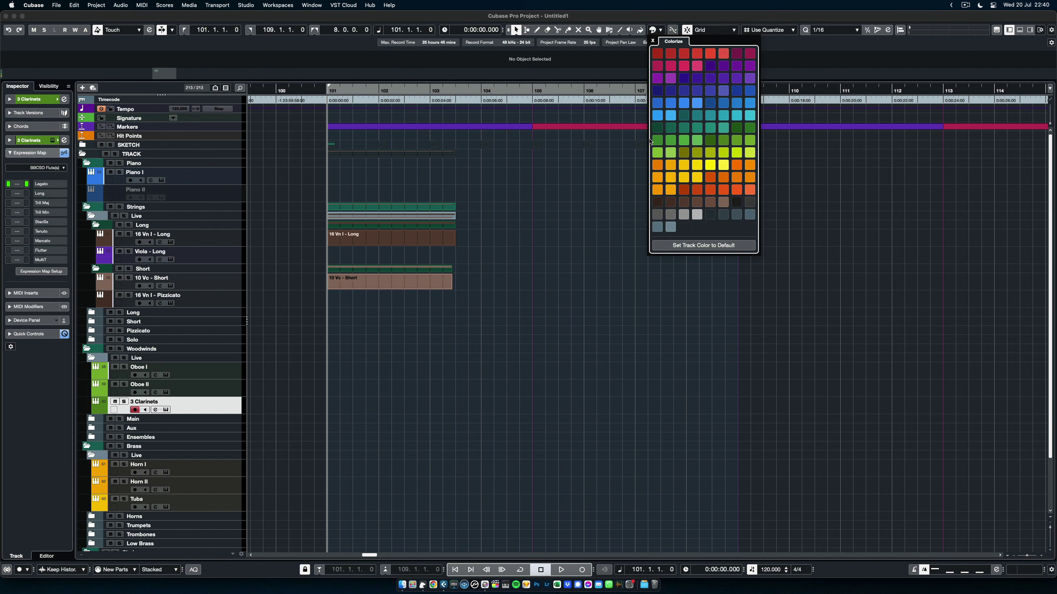
{"action": "left_click", "coordinate": [497, 338]}
- Expand the Choirs folder to show its Live, Women, Men and Children subfolders
{"action": "scroll", "coordinate": [371, 394], "scroll_direction": "down", "scroll_amount": 3}
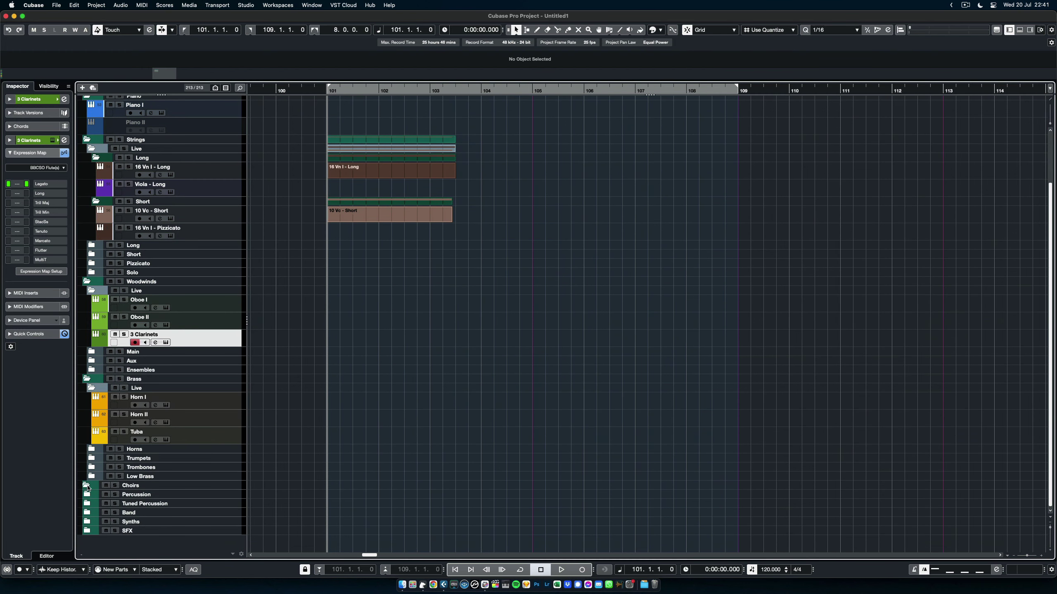
{"action": "left_click", "coordinate": [87, 487]}
{"action": "scroll", "coordinate": [307, 435], "scroll_direction": "down", "scroll_amount": 2}
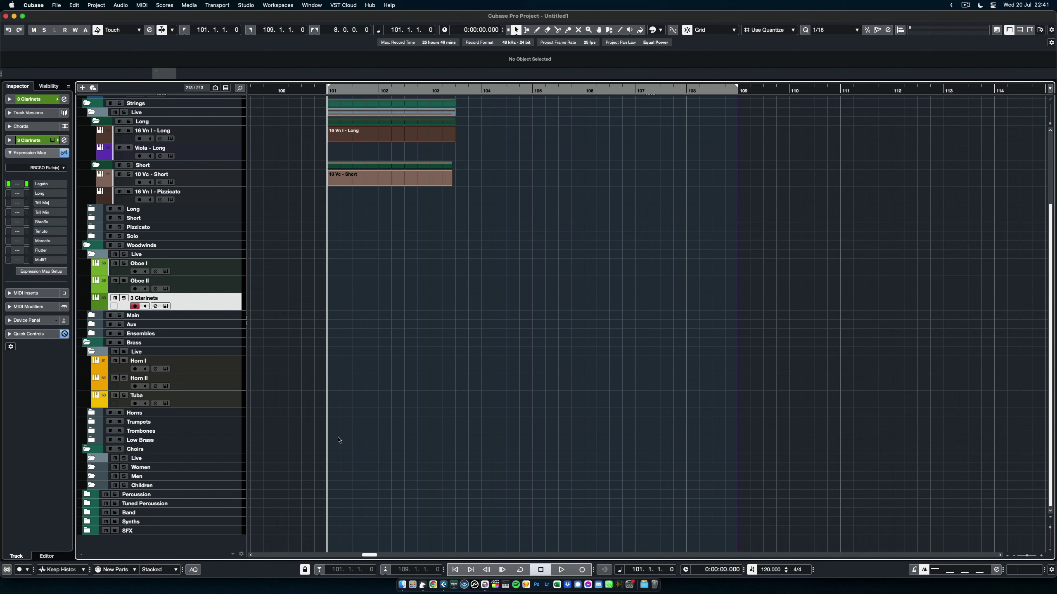
- Collapse Choirs and browse the Percussion Orchestral, Aux and Metals folders
{"action": "left_click", "coordinate": [86, 449]}
{"action": "left_click", "coordinate": [88, 494]}
{"action": "scroll", "coordinate": [287, 447], "scroll_direction": "down", "scroll_amount": 3}
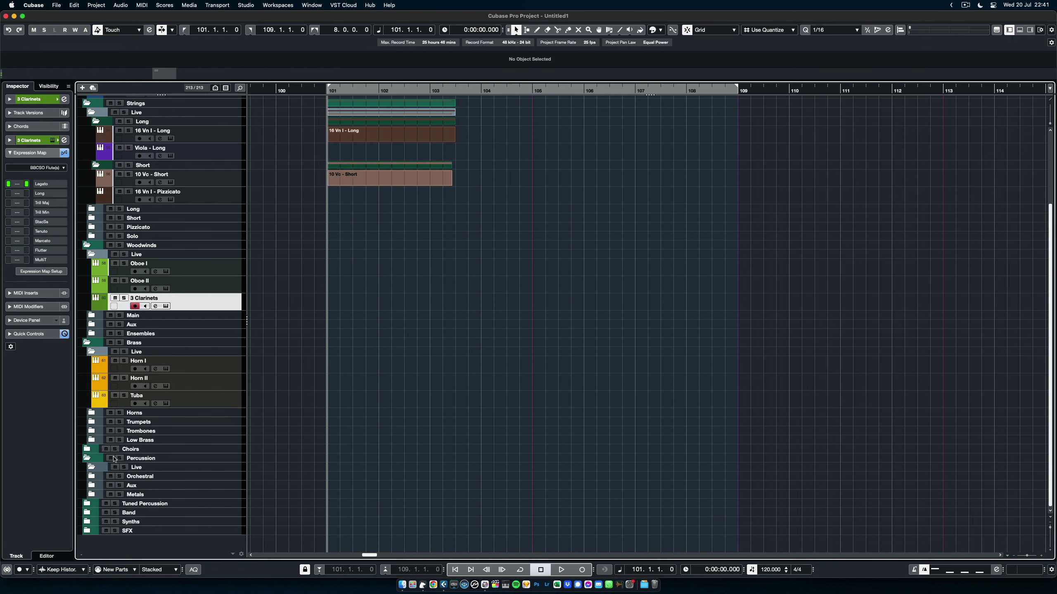
{"action": "left_click", "coordinate": [93, 476]}
{"action": "scroll", "coordinate": [281, 437], "scroll_direction": "down", "scroll_amount": 3}
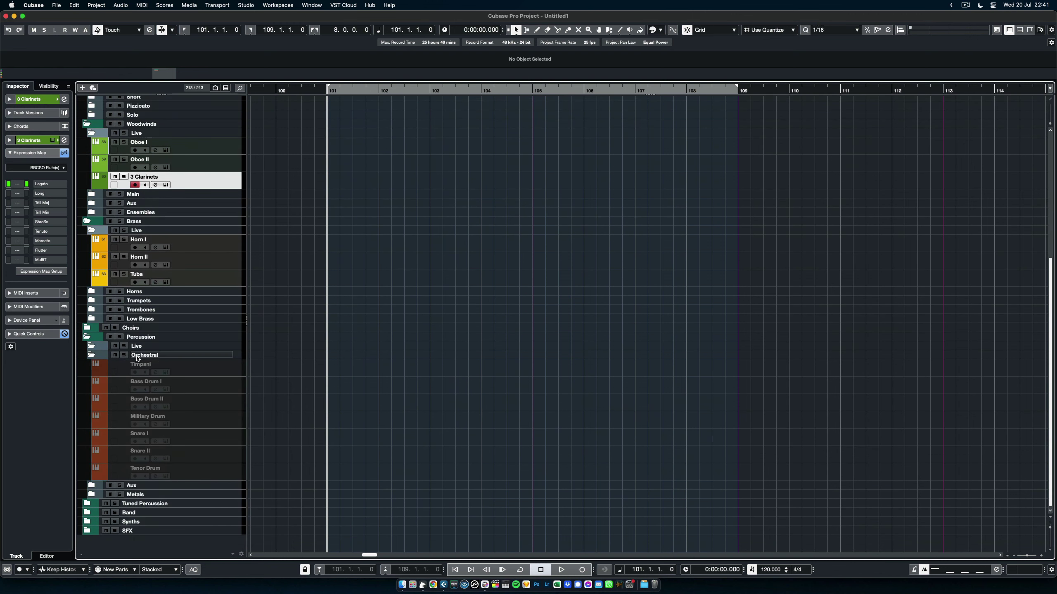
{"action": "left_click", "coordinate": [206, 368]}
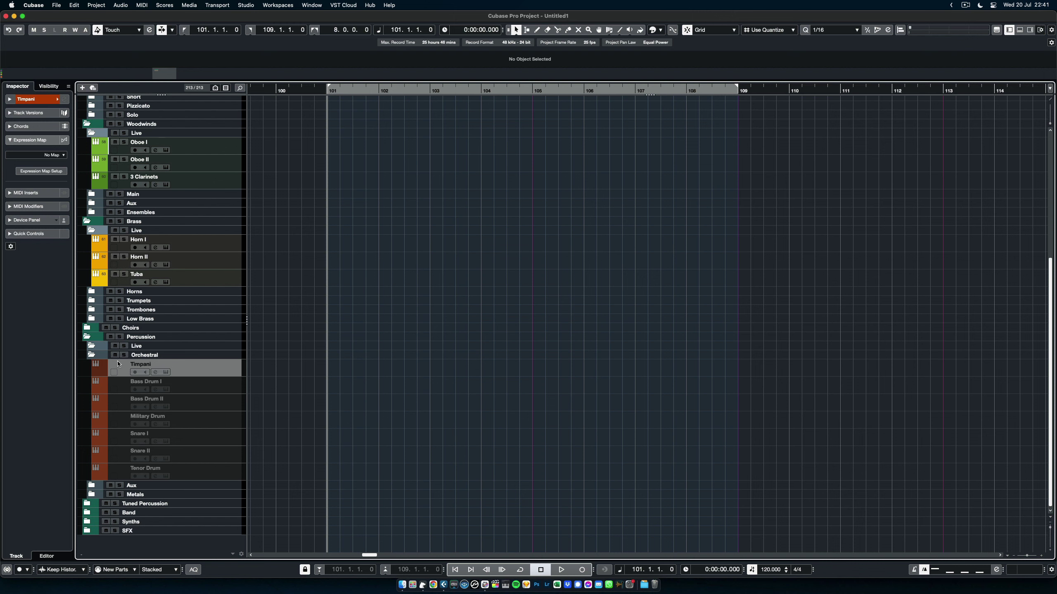
{"action": "left_click", "coordinate": [92, 356]}
{"action": "left_click", "coordinate": [92, 485]}
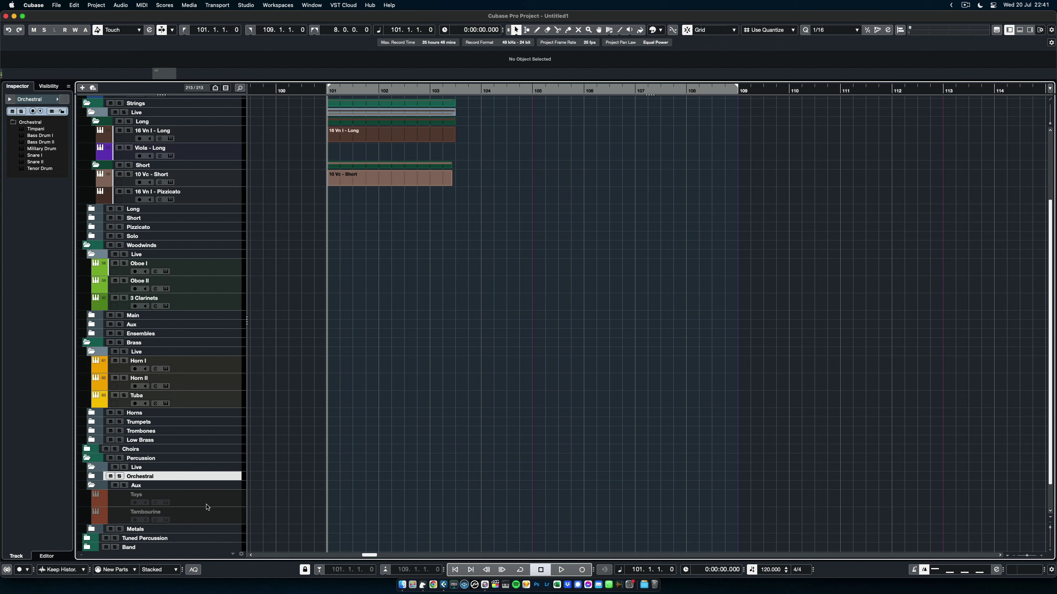
{"action": "left_click", "coordinate": [92, 486]}
{"action": "left_click", "coordinate": [91, 494]}
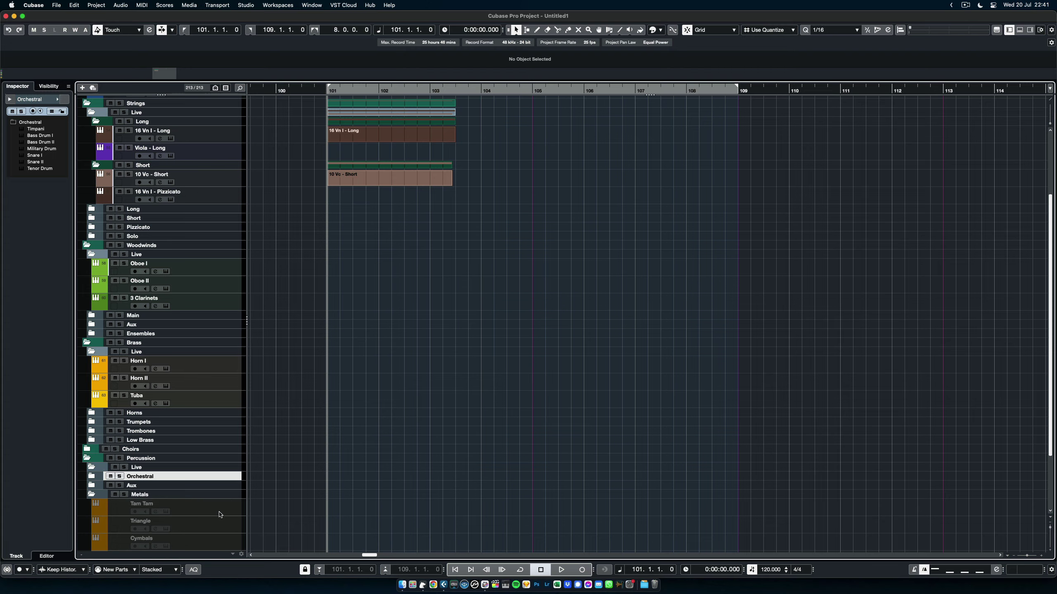
{"action": "scroll", "coordinate": [220, 514], "scroll_direction": "down", "scroll_amount": 2}
{"action": "scroll", "coordinate": [230, 460], "scroll_direction": "down", "scroll_amount": 2}
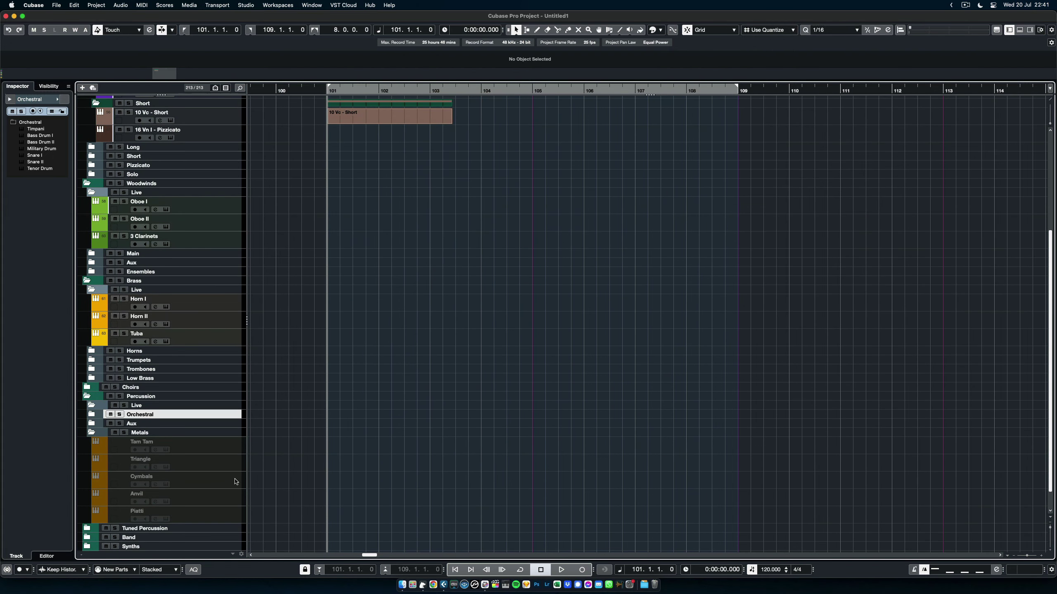
- Move Cymbals, Bass Drum I and Toys into Percussion Live, ordered Bass Drum I, Toys, Cymbals
{"action": "left_click", "coordinate": [235, 482]}
{"action": "left_click_drag", "start_coordinate": [234, 479], "coordinate": [190, 419]}
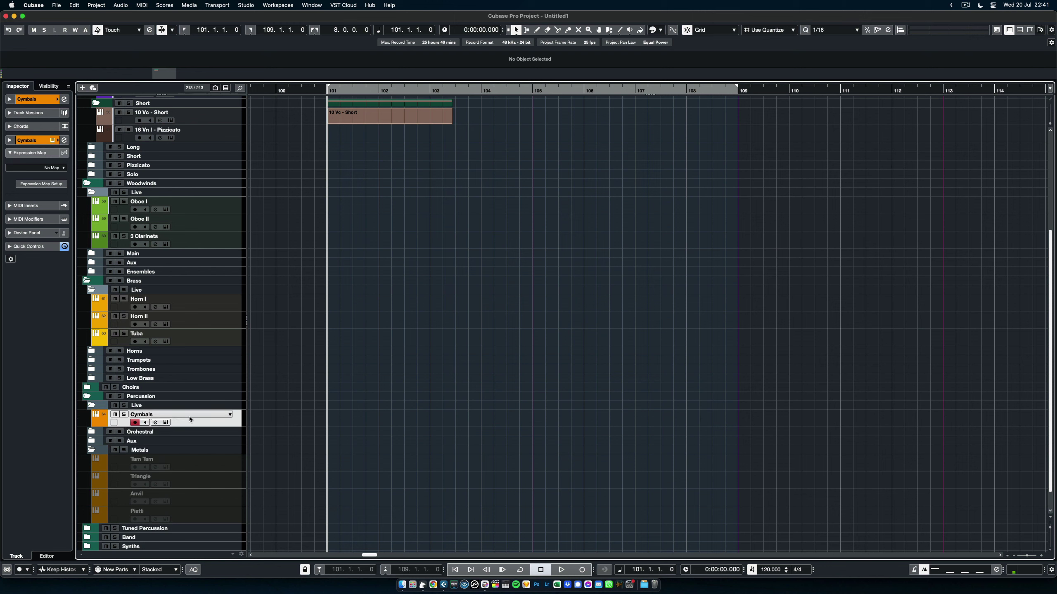
{"action": "left_click", "coordinate": [91, 432]}
{"action": "left_click", "coordinate": [222, 467]}
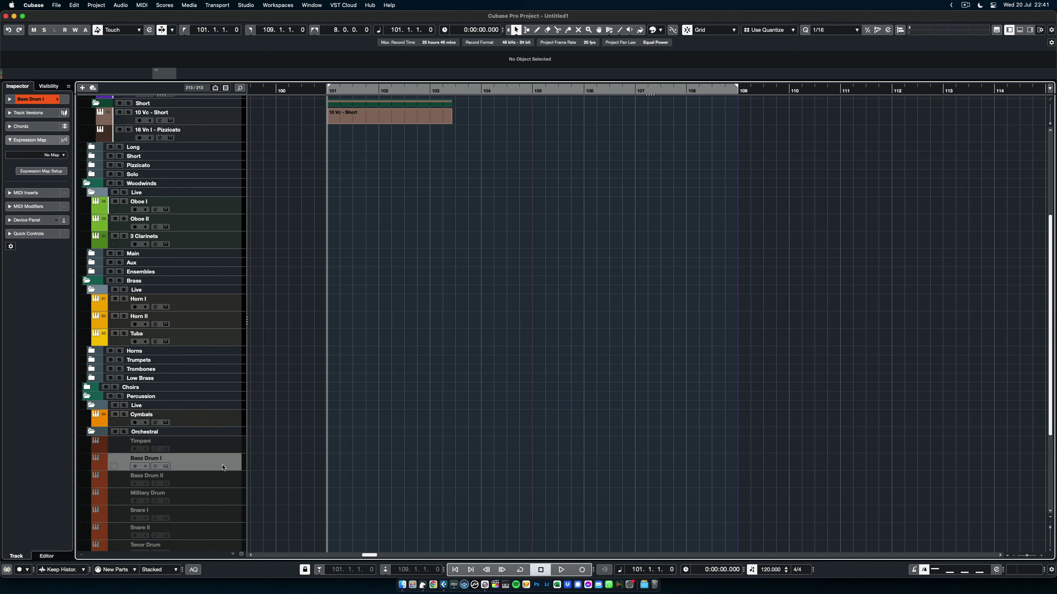
{"action": "left_click_drag", "start_coordinate": [222, 466], "coordinate": [215, 421]}
{"action": "scroll", "coordinate": [107, 358], "scroll_direction": "down", "scroll_amount": 5}
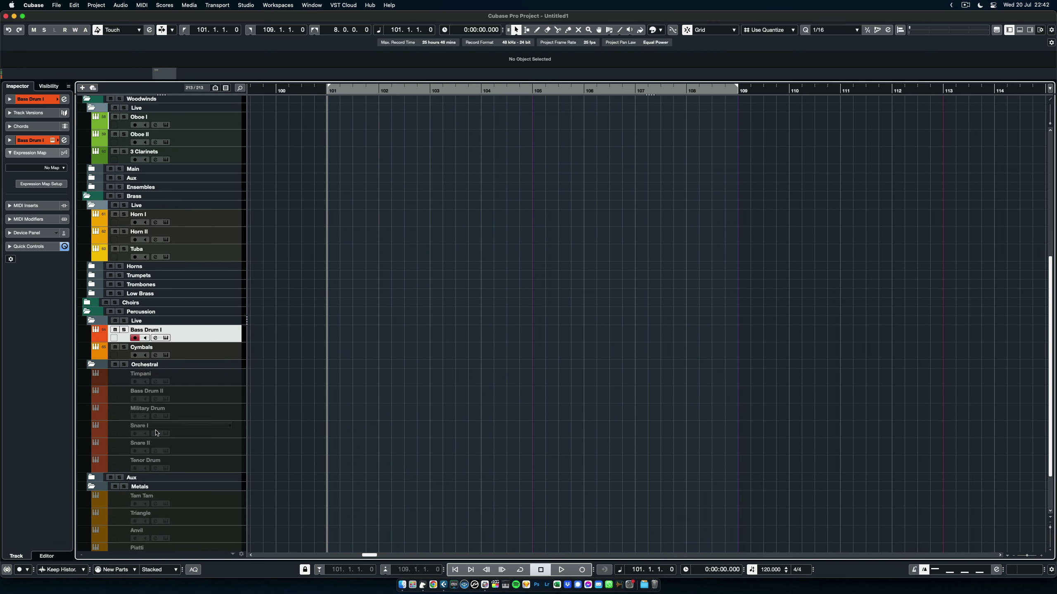
{"action": "left_click", "coordinate": [91, 364]}
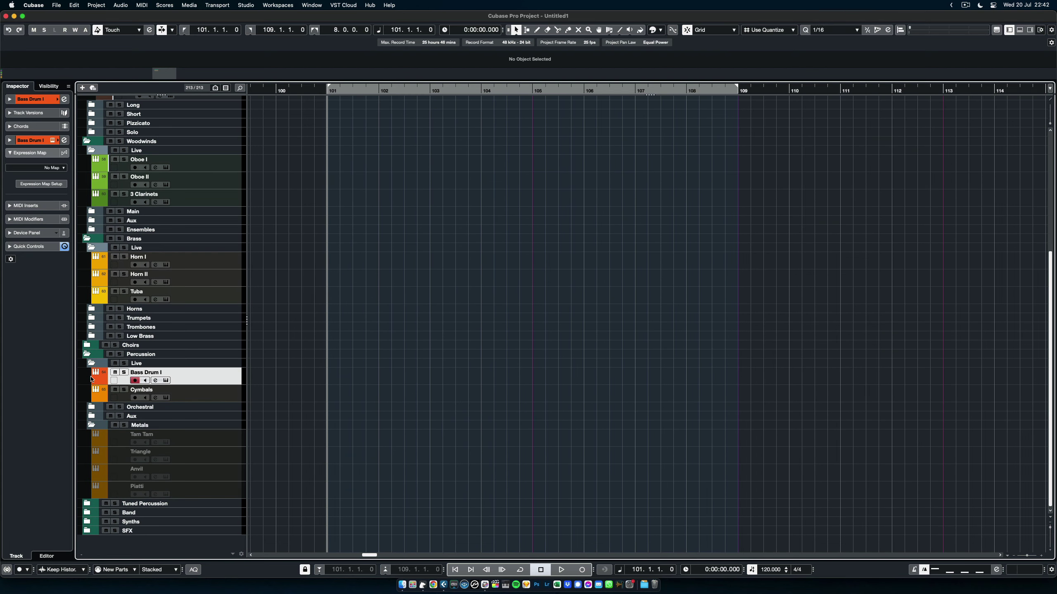
{"action": "left_click", "coordinate": [92, 417]}
{"action": "left_click", "coordinate": [216, 431]}
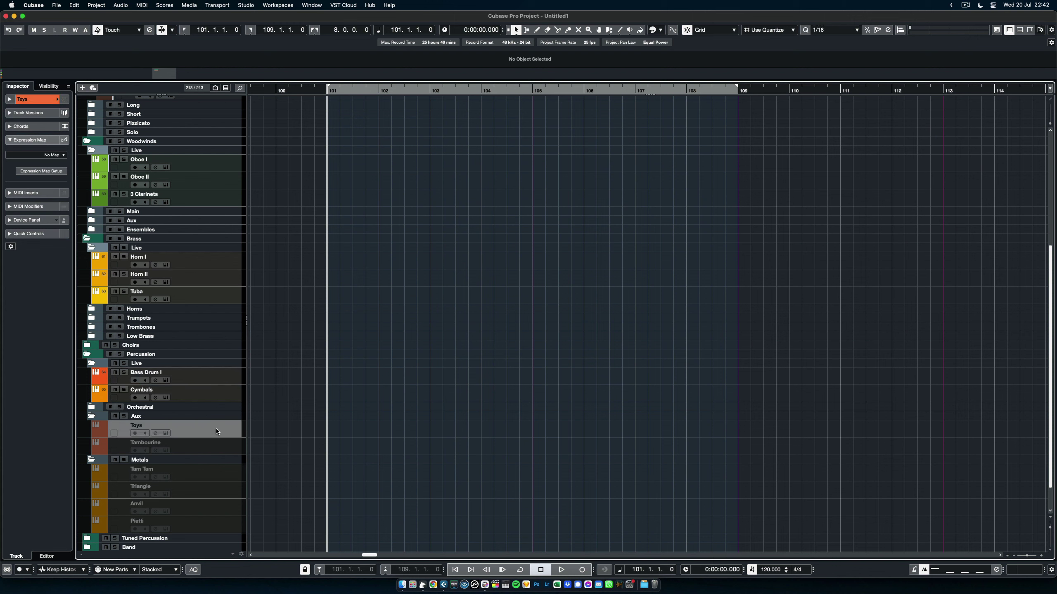
{"action": "left_click_drag", "start_coordinate": [216, 431], "coordinate": [205, 405]}
- Collapse the percussion Aux and Metals folders and expand Tuned Percussion
{"action": "left_click", "coordinate": [91, 434]}
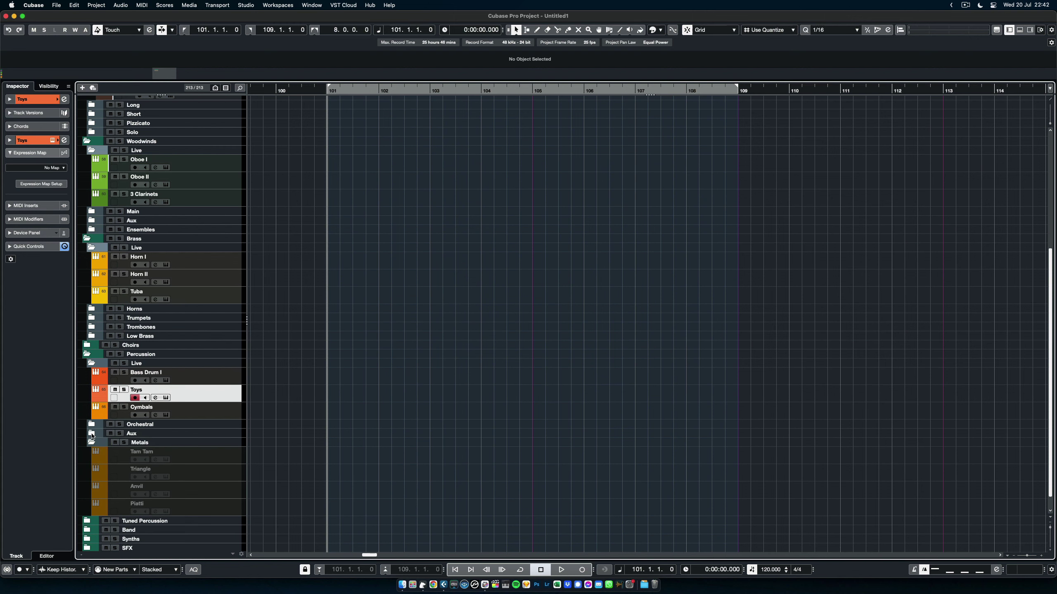
{"action": "left_click", "coordinate": [92, 443]}
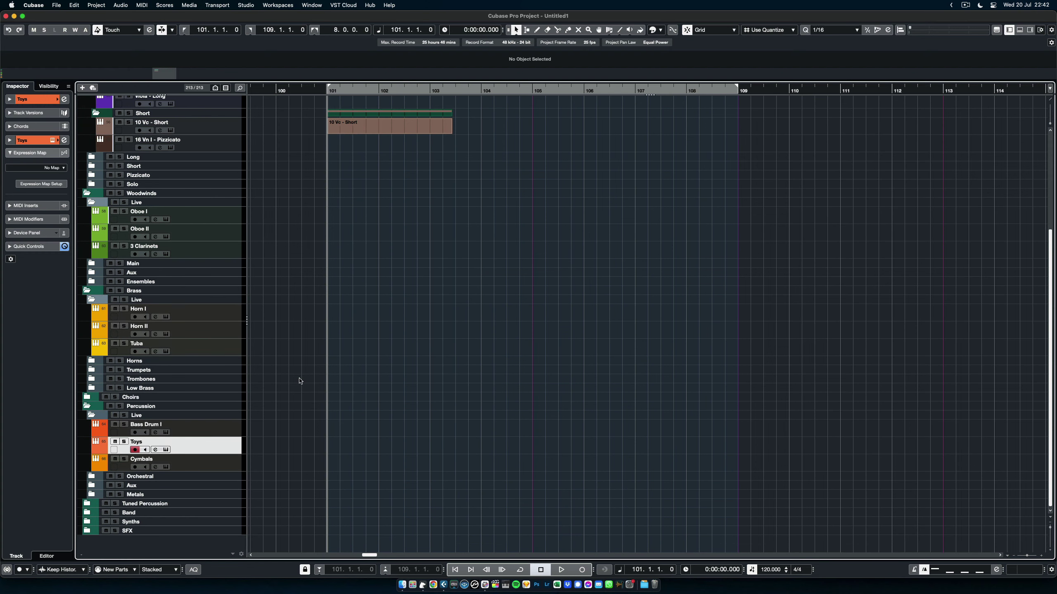
{"action": "left_click", "coordinate": [87, 504]}
- Move Celeste from Tuned Percussion Main into the Live folder, then collapse Main
{"action": "left_click", "coordinate": [92, 494]}
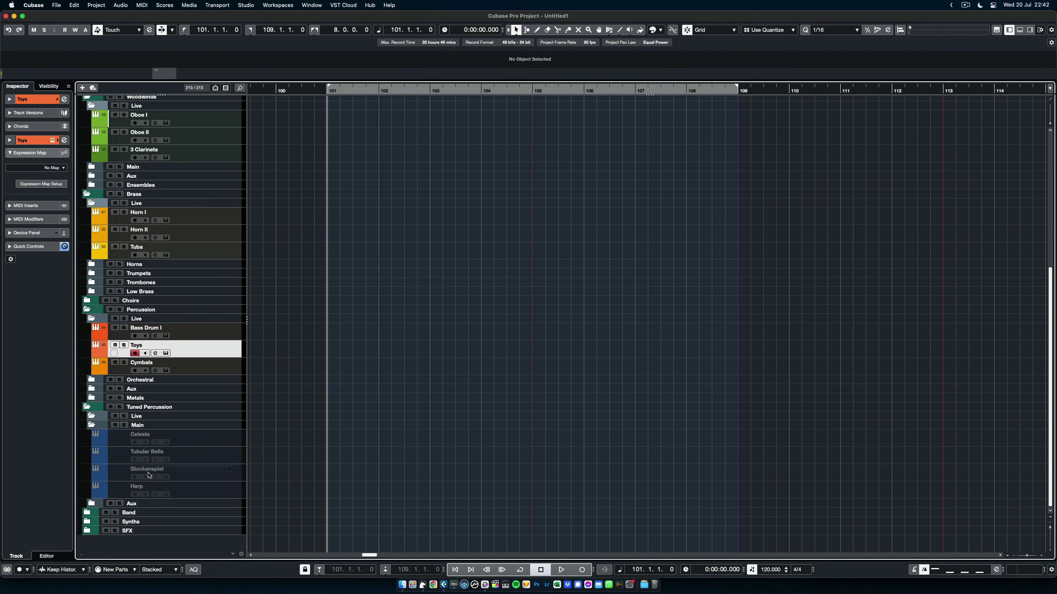
{"action": "left_click", "coordinate": [200, 443]}
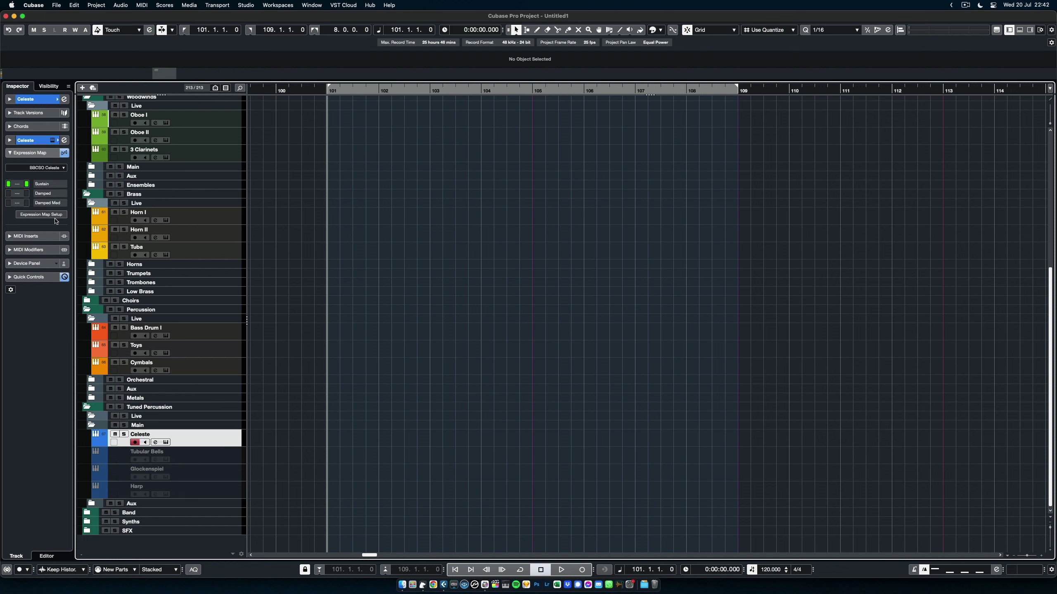
{"action": "left_click_drag", "start_coordinate": [215, 437], "coordinate": [207, 421]}
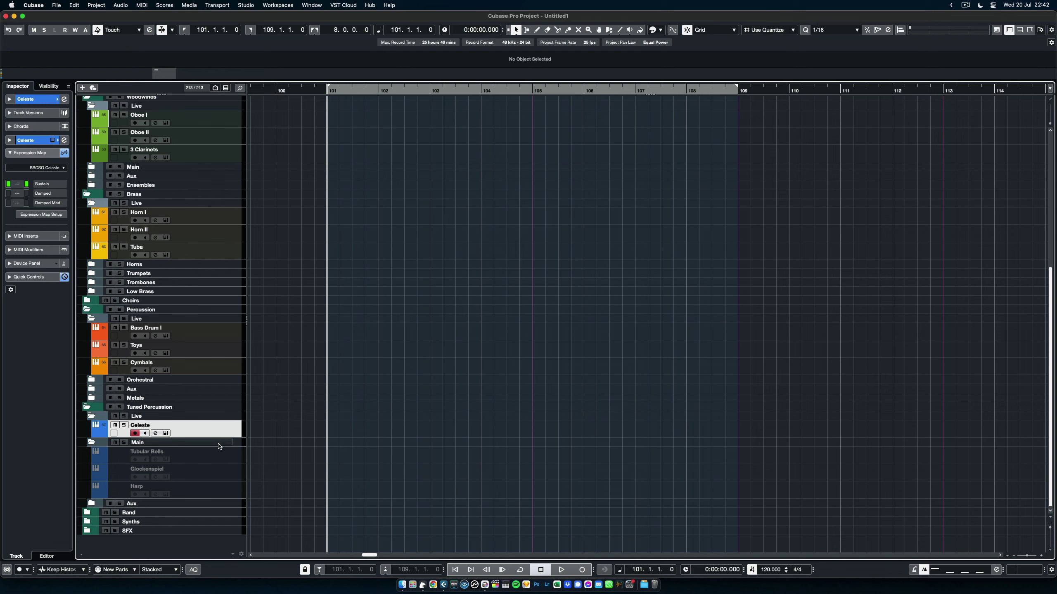
{"action": "left_click", "coordinate": [92, 443]}
- Browse the Tuned Percussion Aux tracks from Marimba through Crotales
{"action": "left_click", "coordinate": [93, 503]}
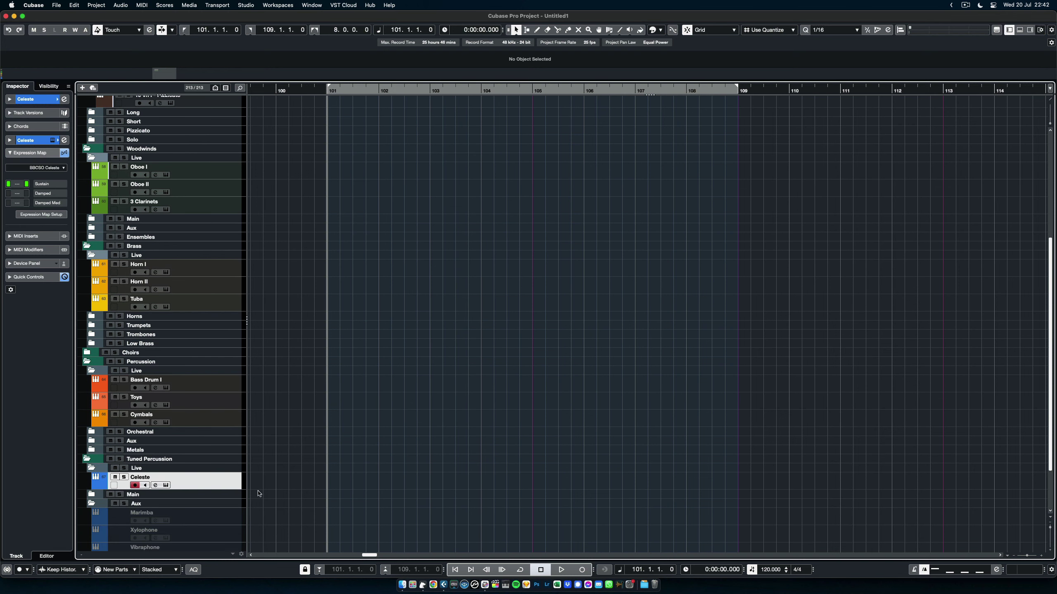
{"action": "scroll", "coordinate": [274, 482], "scroll_direction": "down", "scroll_amount": 3}
{"action": "left_click", "coordinate": [223, 451]}
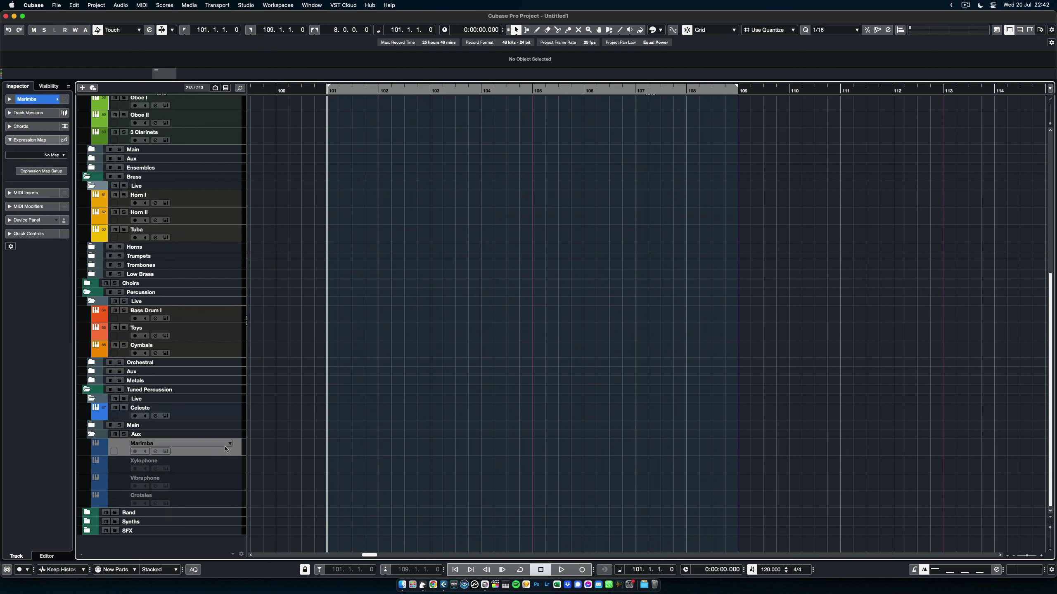
{"action": "left_click", "coordinate": [233, 499], "text": "shift"}
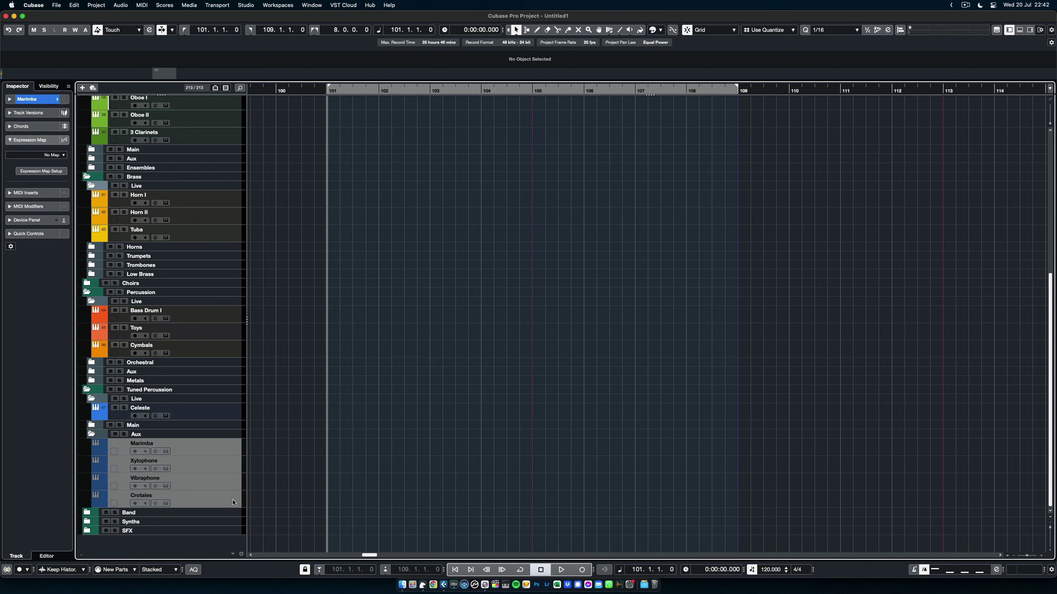
{"action": "left_click", "coordinate": [92, 434]}
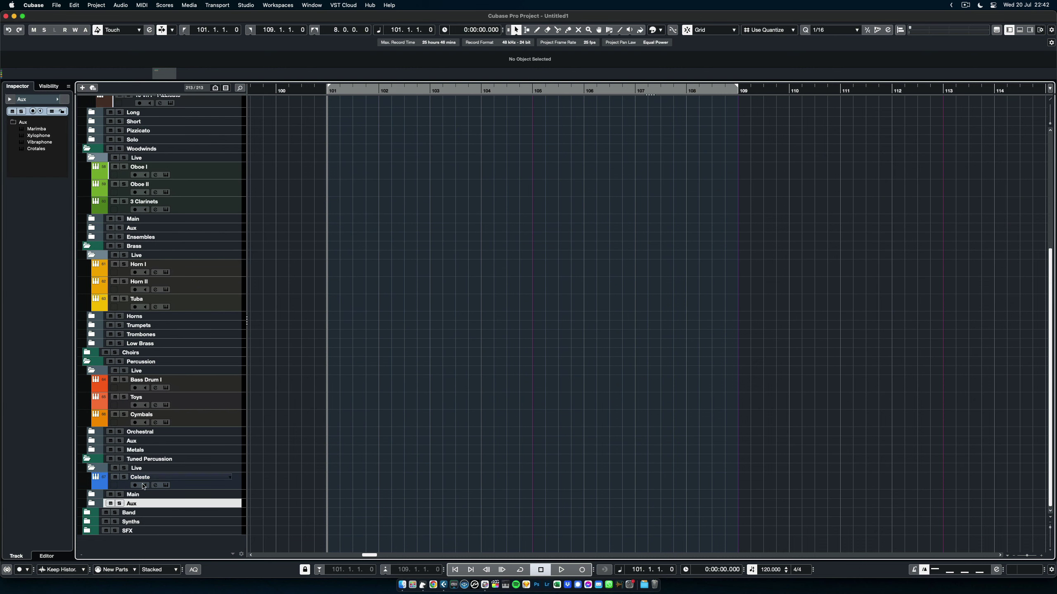
- Recheck and collapse the Main and Aux folders, then expand Band to show Live, Guitars, Bass, Drums
{"action": "left_click", "coordinate": [92, 495]}
{"action": "scroll", "coordinate": [287, 469], "scroll_direction": "down", "scroll_amount": 1}
{"action": "scroll", "coordinate": [293, 464], "scroll_direction": "down", "scroll_amount": 4}
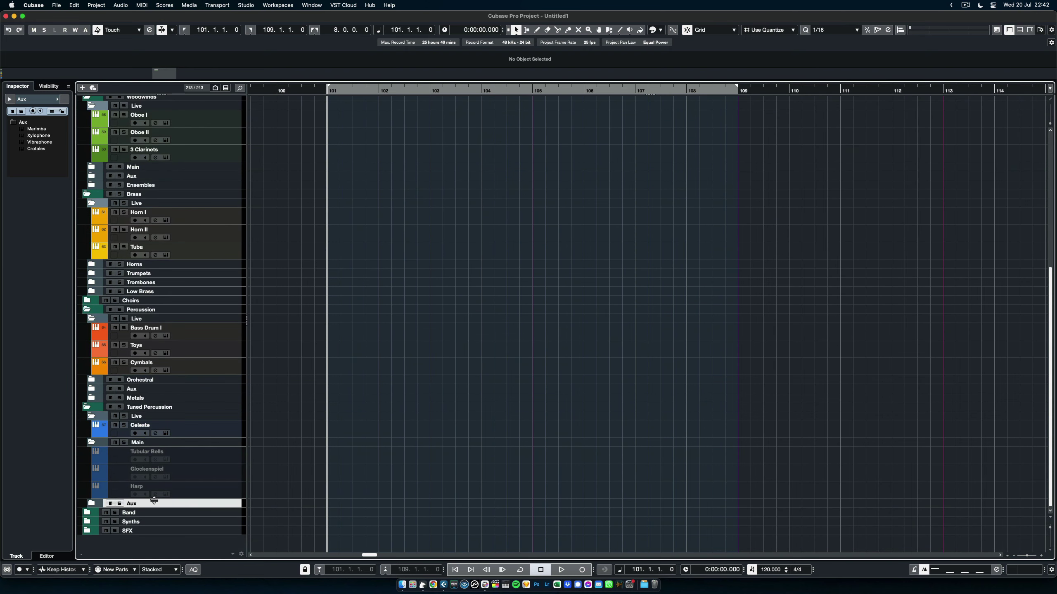
{"action": "left_click", "coordinate": [91, 505]}
{"action": "scroll", "coordinate": [290, 482], "scroll_direction": "down", "scroll_amount": 6}
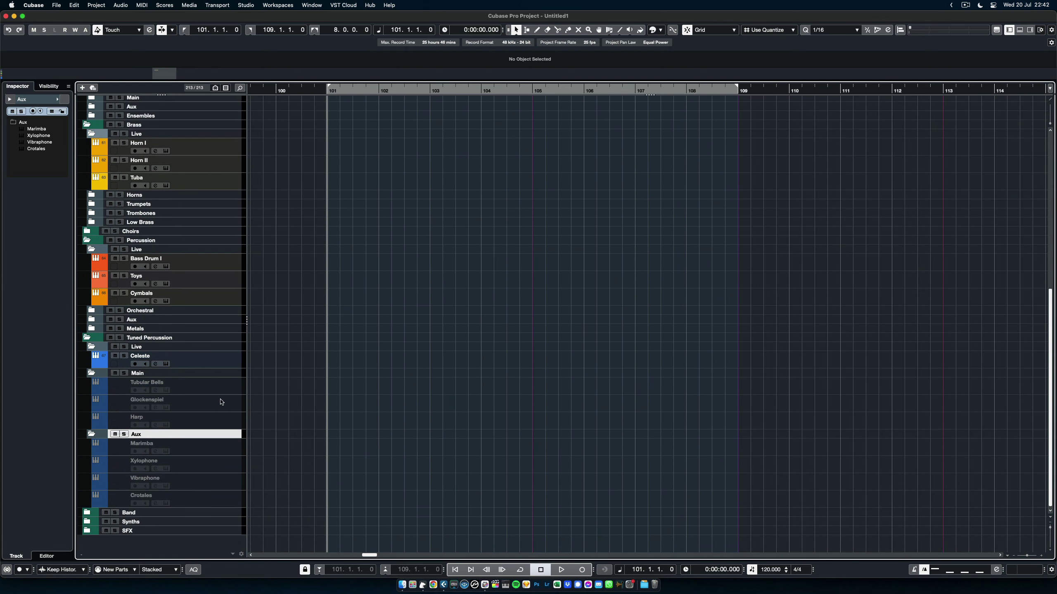
{"action": "left_click", "coordinate": [91, 373]}
{"action": "left_click", "coordinate": [91, 434]}
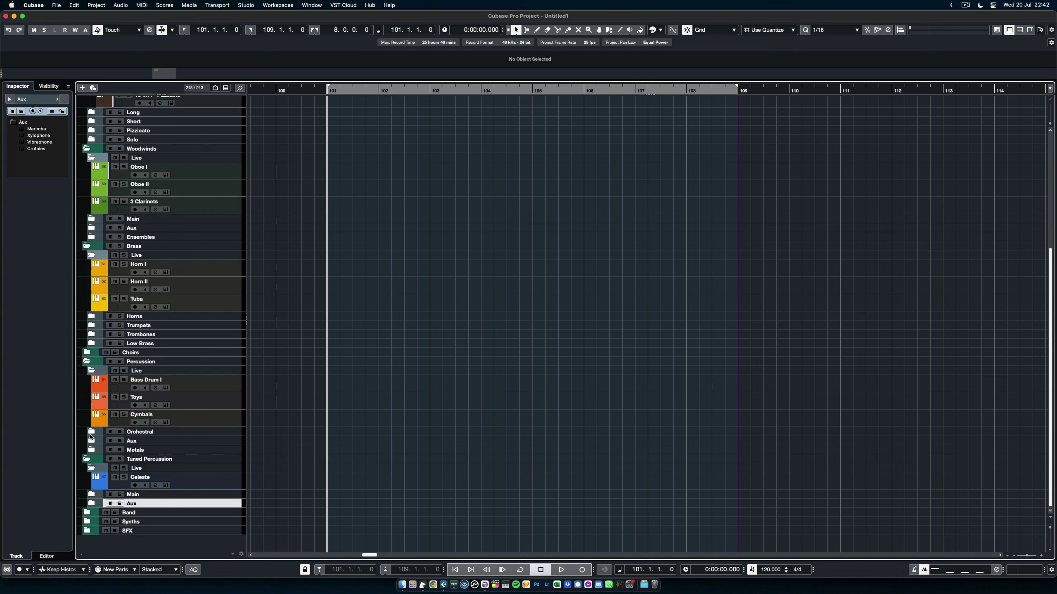
{"action": "left_click", "coordinate": [88, 515]}
{"action": "scroll", "coordinate": [312, 429], "scroll_direction": "down", "scroll_amount": 2}
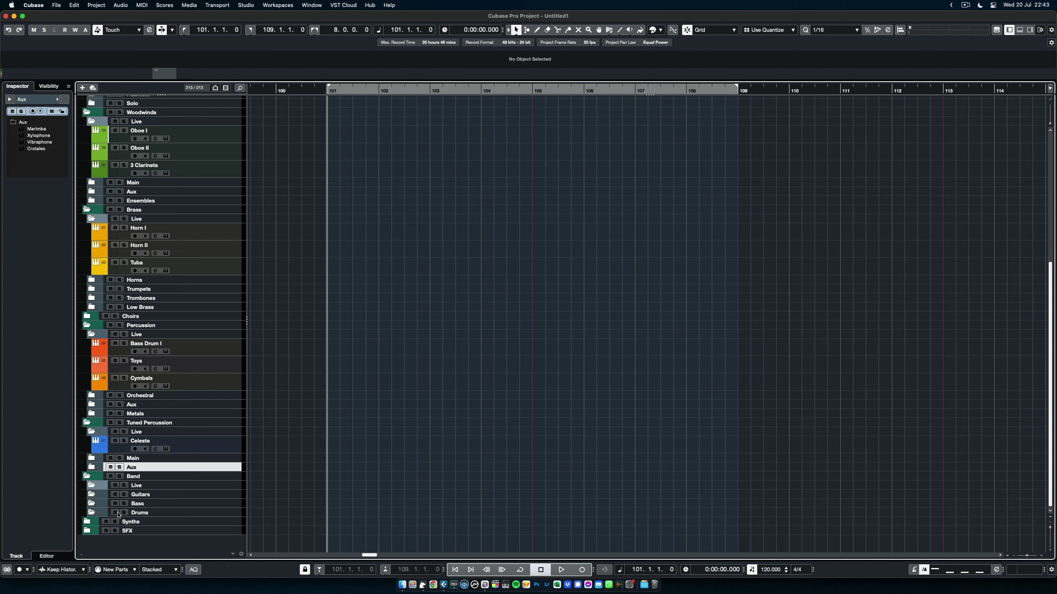
- Collapse Band and look through the Synths folder's Kontakt and Others subfolders
{"action": "left_click", "coordinate": [86, 476]}
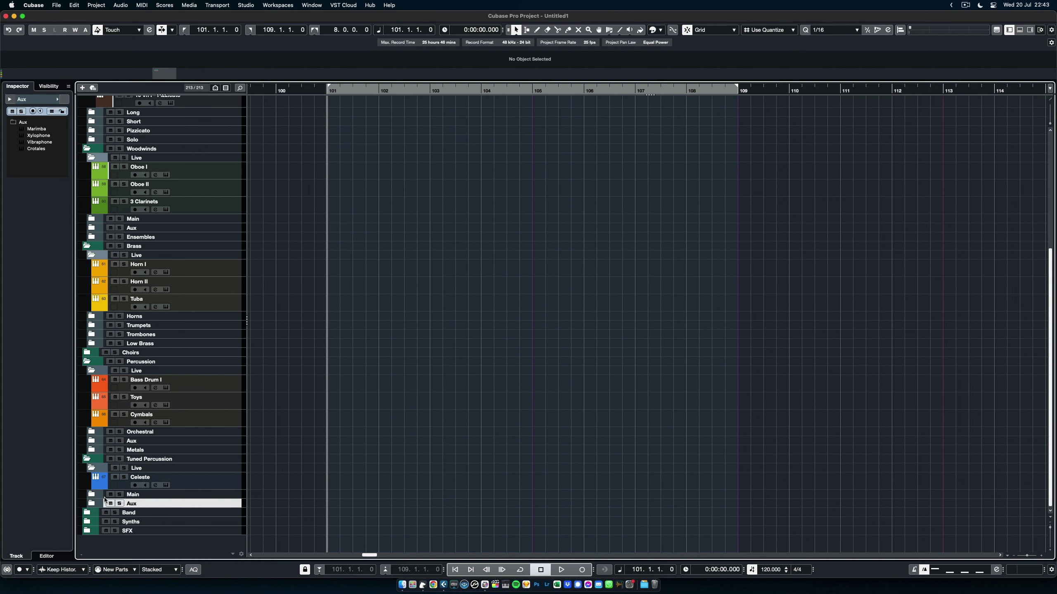
{"action": "left_click", "coordinate": [87, 522]}
{"action": "scroll", "coordinate": [326, 469], "scroll_direction": "down", "scroll_amount": 3}
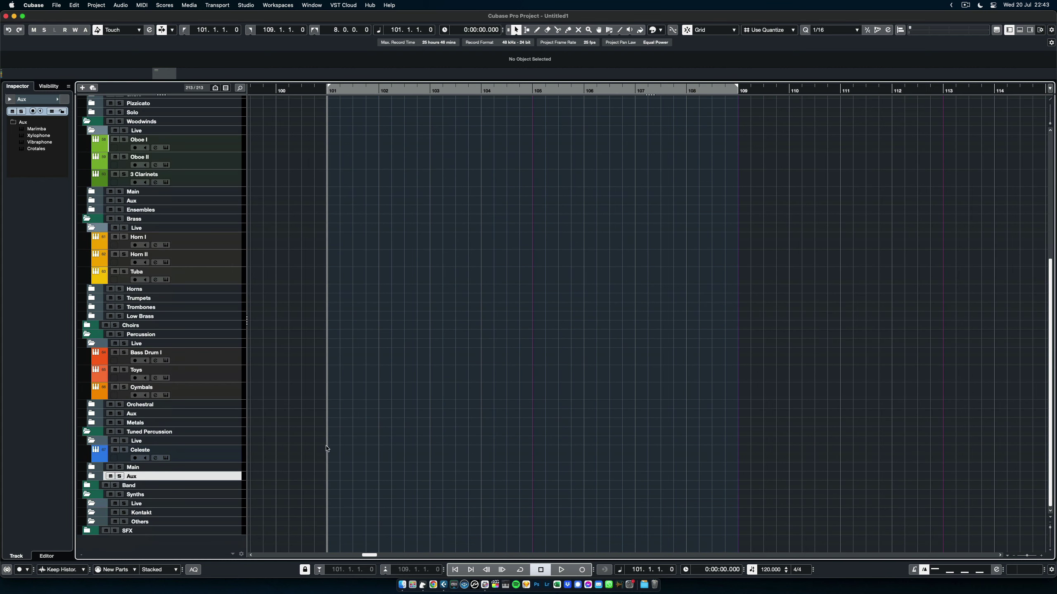
{"action": "left_click", "coordinate": [153, 515]}
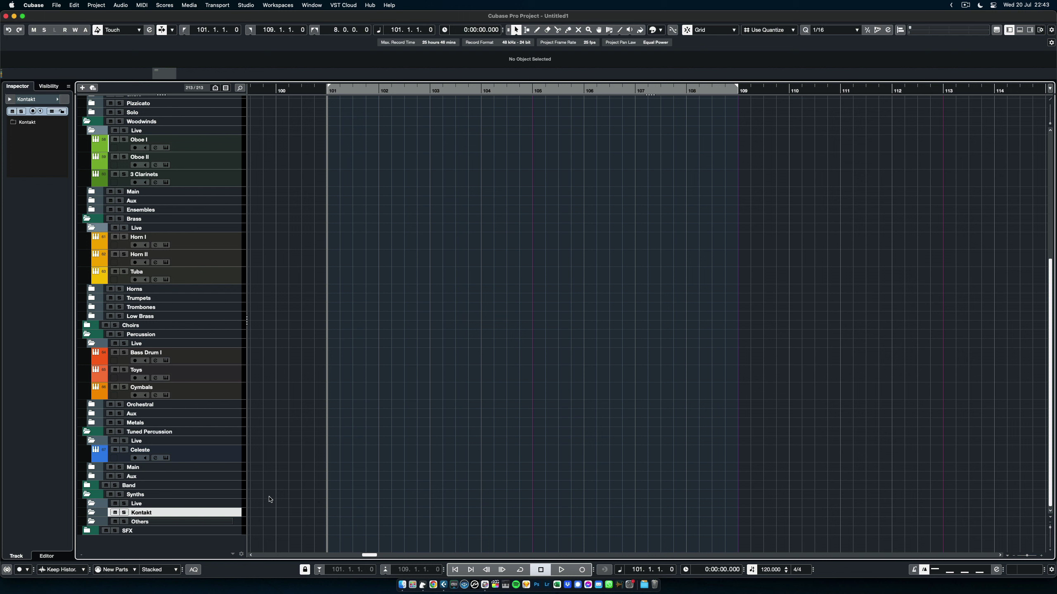
{"action": "left_click", "coordinate": [240, 523]}
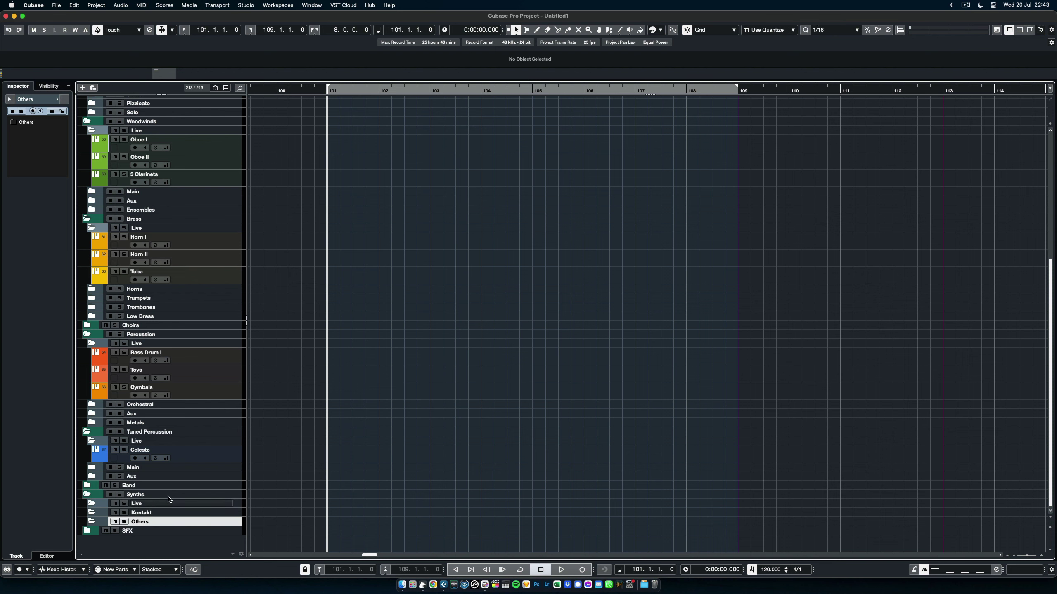
{"action": "left_click", "coordinate": [87, 494]}
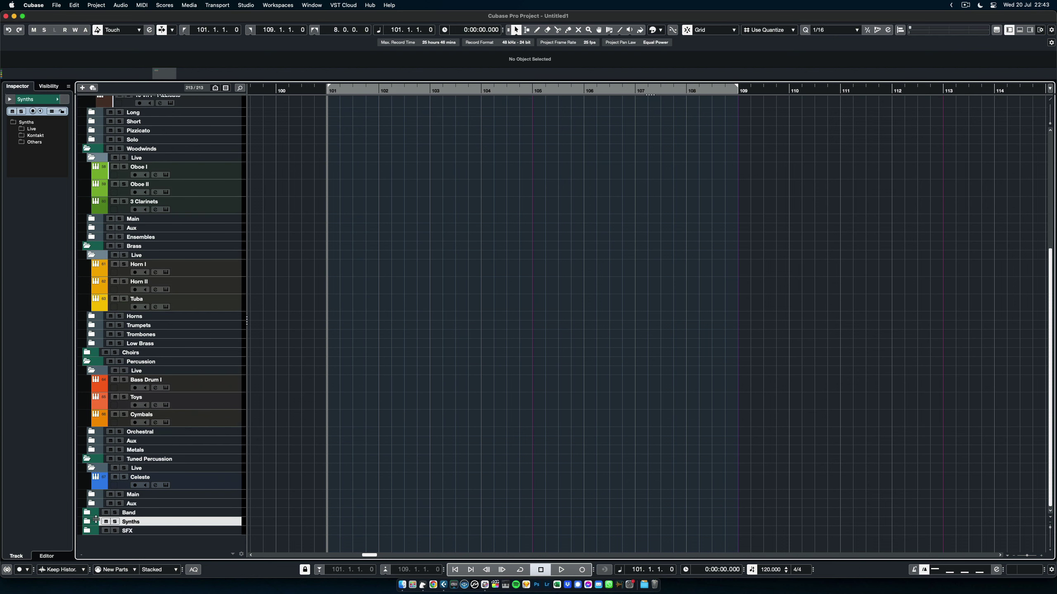
- Expand the SFX folder to list Live, Booms, REVs, Risers & Downers and Whooshes
{"action": "scroll", "coordinate": [307, 442], "scroll_direction": "up", "scroll_amount": 5}
{"action": "scroll", "coordinate": [307, 442], "scroll_direction": "down", "scroll_amount": 5}
{"action": "left_click", "coordinate": [87, 532]}
{"action": "scroll", "coordinate": [291, 440], "scroll_direction": "down", "scroll_amount": 5}
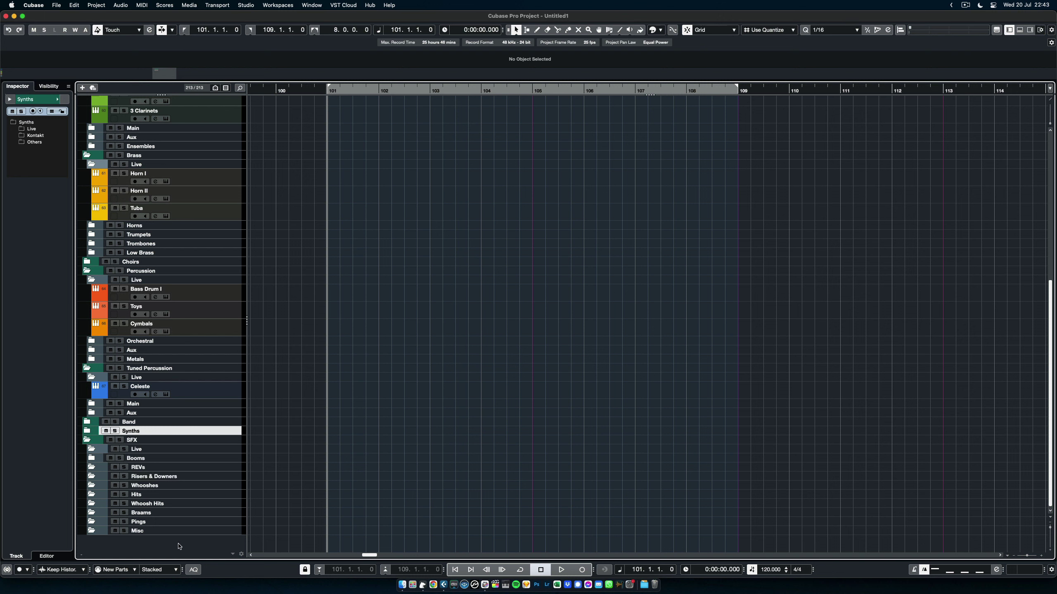
- Expand Booms and open the BBCSO Boom instrument, showing Untuned Percussion with Bass Drum 1
{"action": "left_click", "coordinate": [91, 458]}
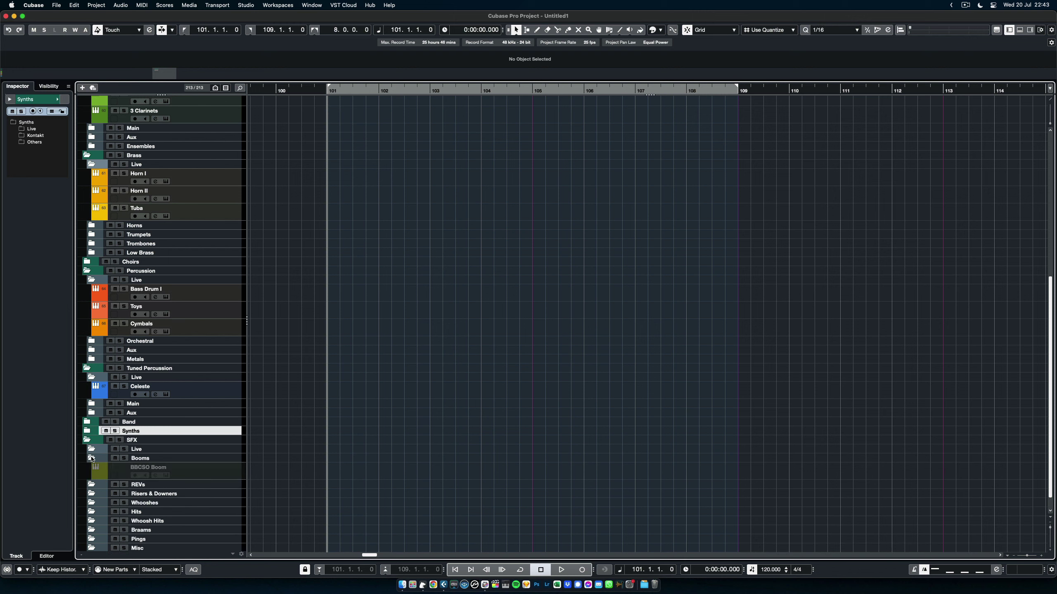
{"action": "left_click", "coordinate": [230, 477]}
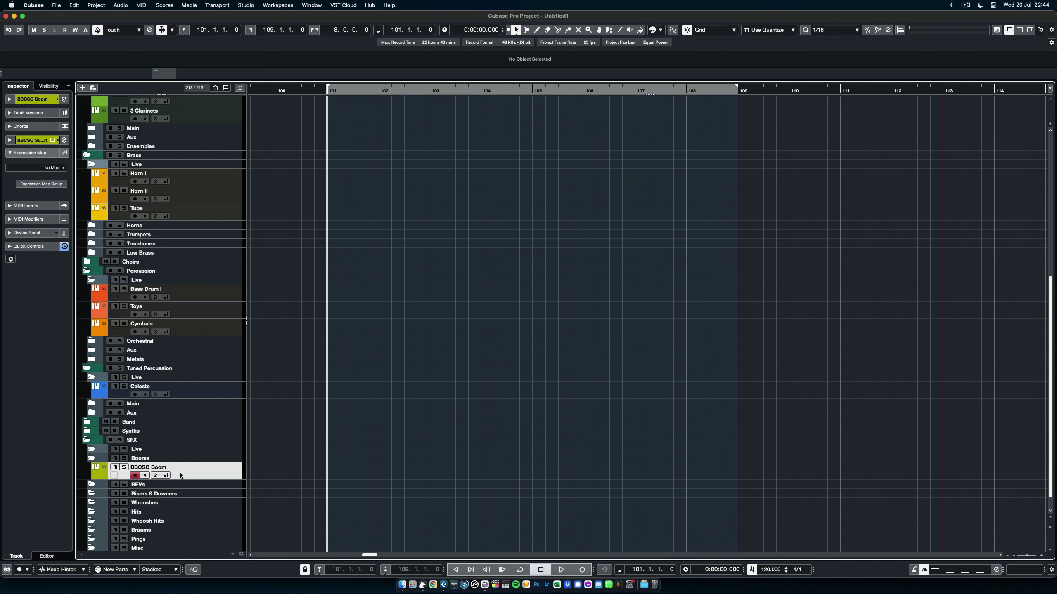
{"action": "left_click", "coordinate": [166, 476]}
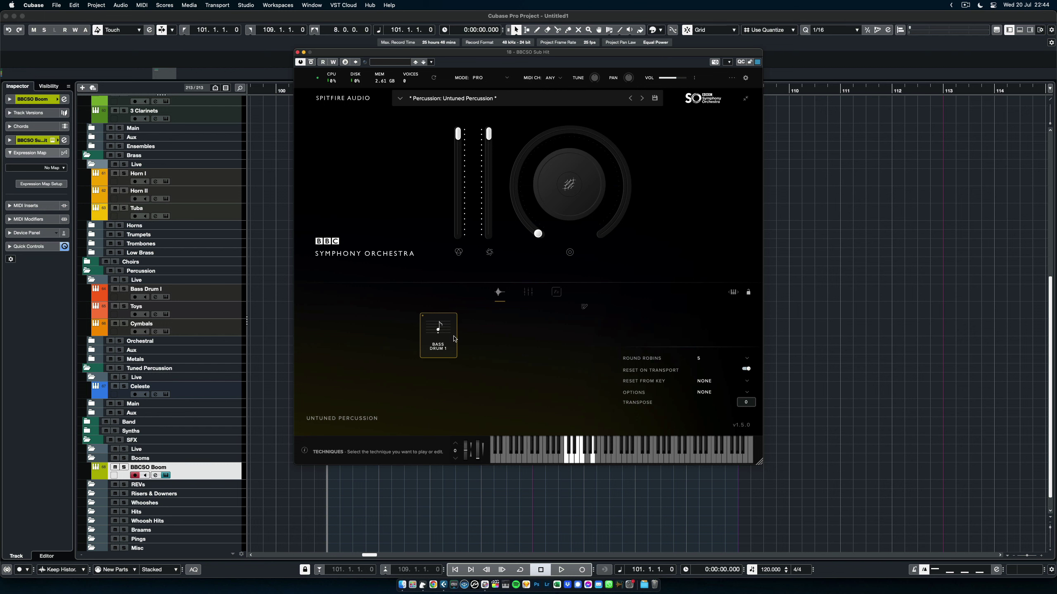
- Close the instrument window and review BBCSO Boom's Frequency EQ and Pitch Correct inserts in the mixer
{"action": "left_click", "coordinate": [297, 53]}
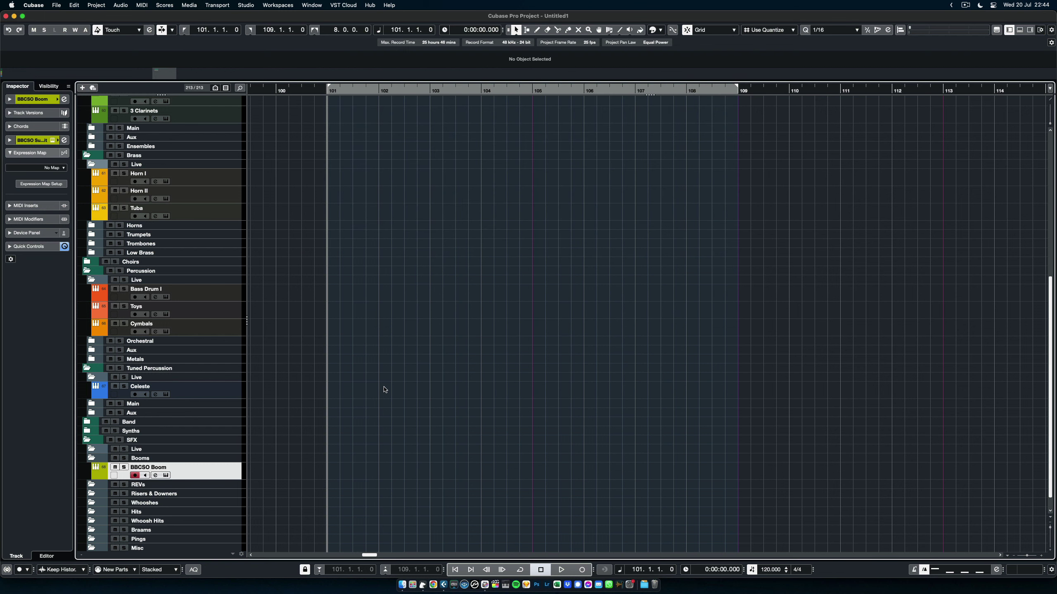
{"action": "key", "text": "F3"}
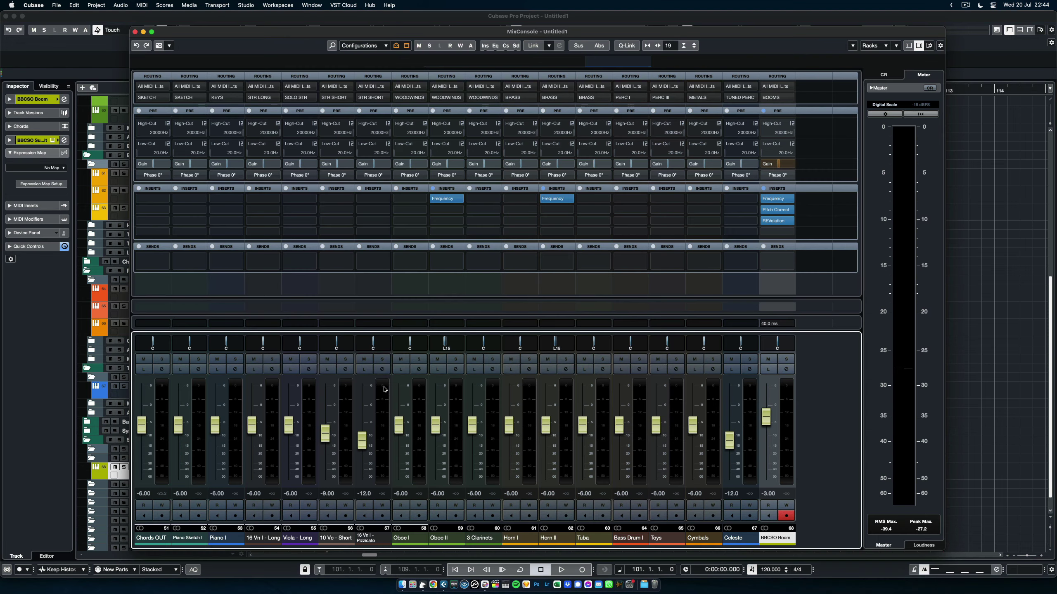
{"action": "left_click", "coordinate": [773, 201]}
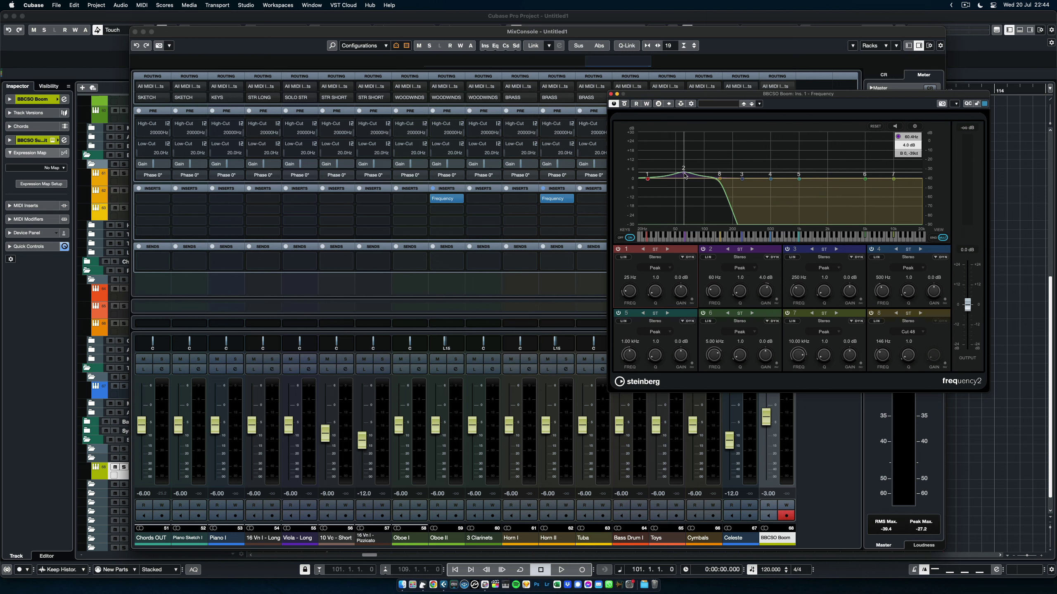
{"action": "left_click", "coordinate": [611, 93]}
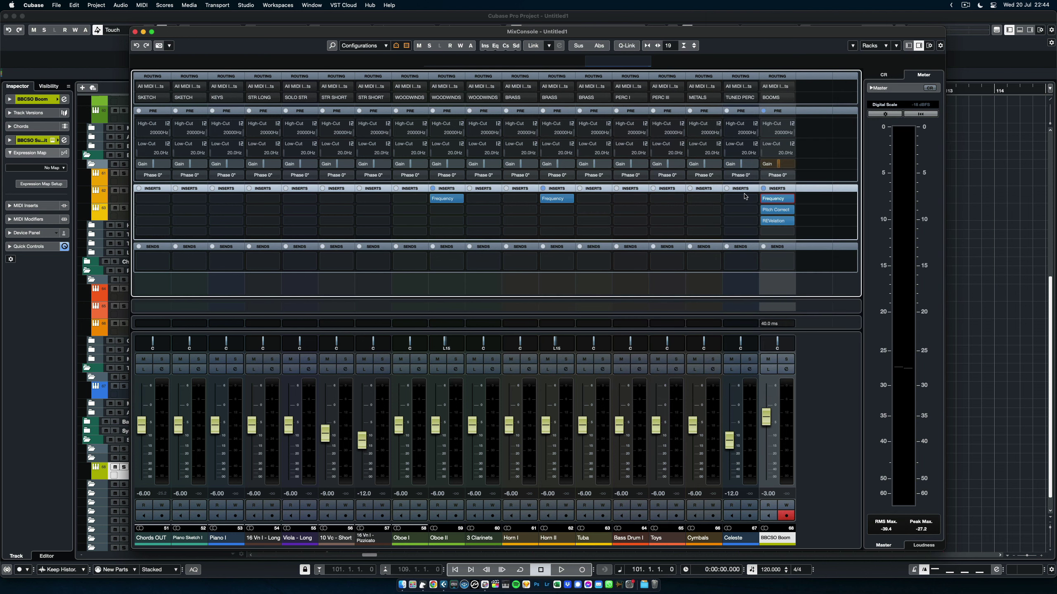
{"action": "left_click", "coordinate": [775, 210]}
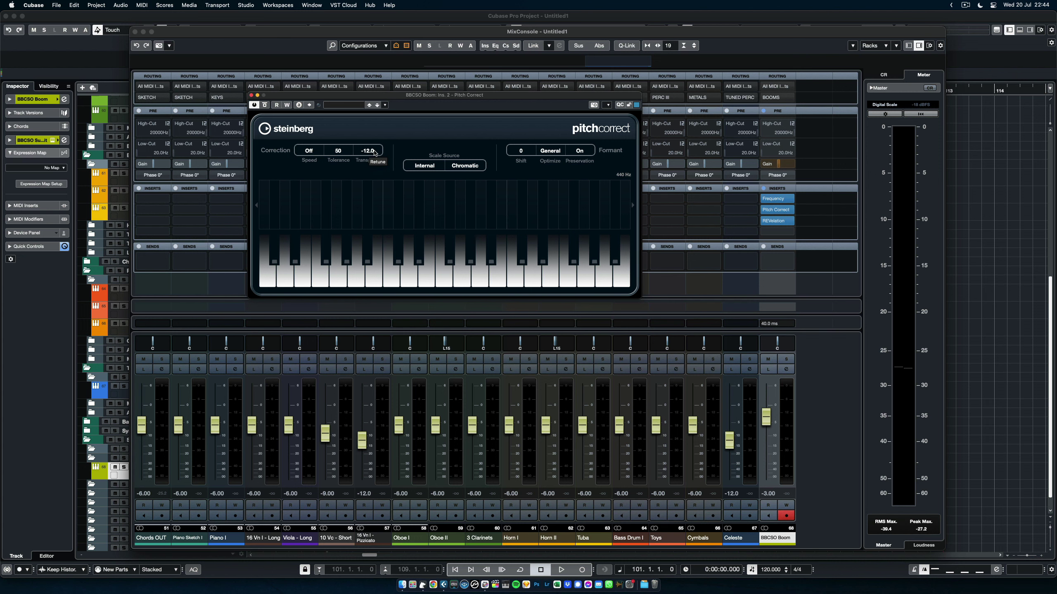
{"action": "left_click", "coordinate": [251, 95]}
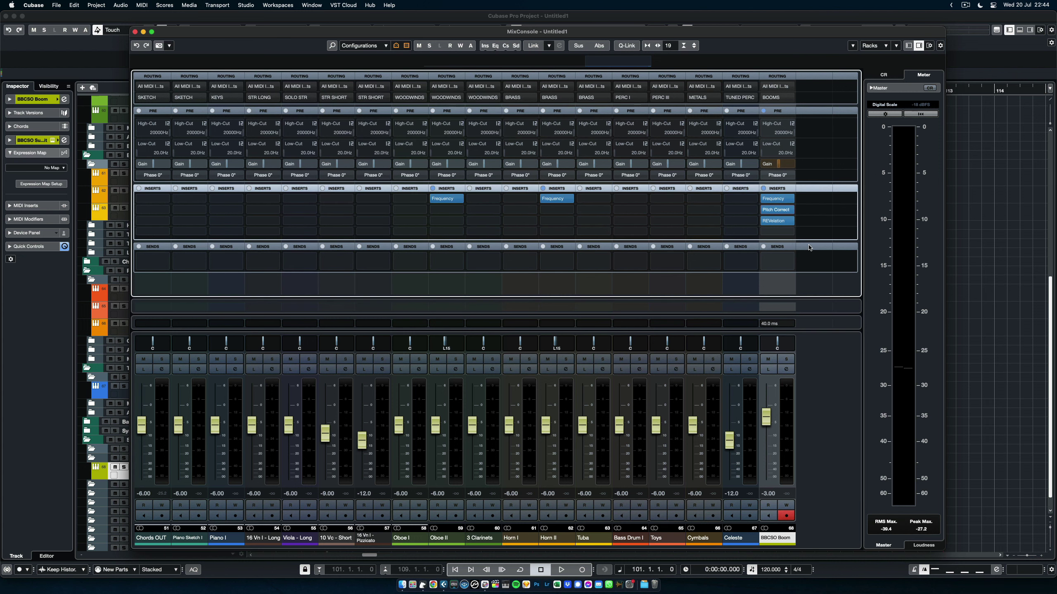
- Check BBCSO Boom's REVelation insert, then close the MixConsole
{"action": "left_click", "coordinate": [775, 221]}
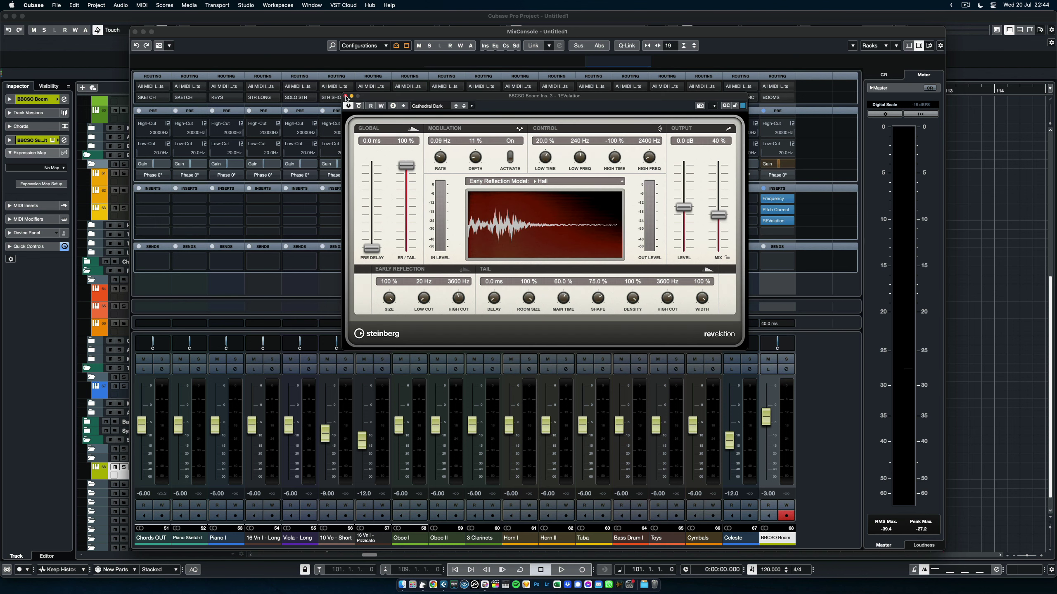
{"action": "left_click", "coordinate": [346, 96]}
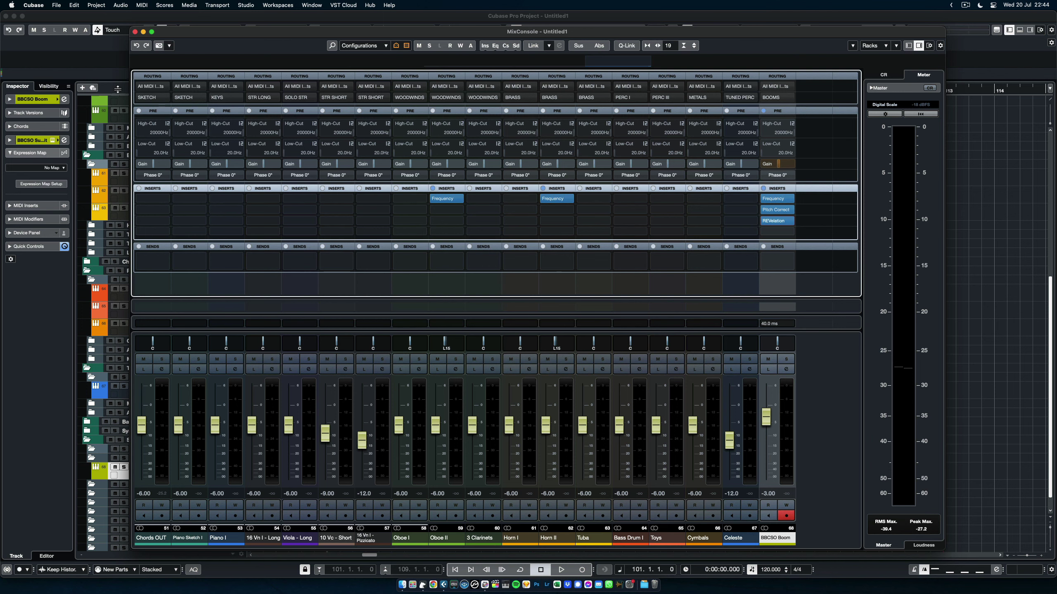
{"action": "left_click", "coordinate": [135, 32]}
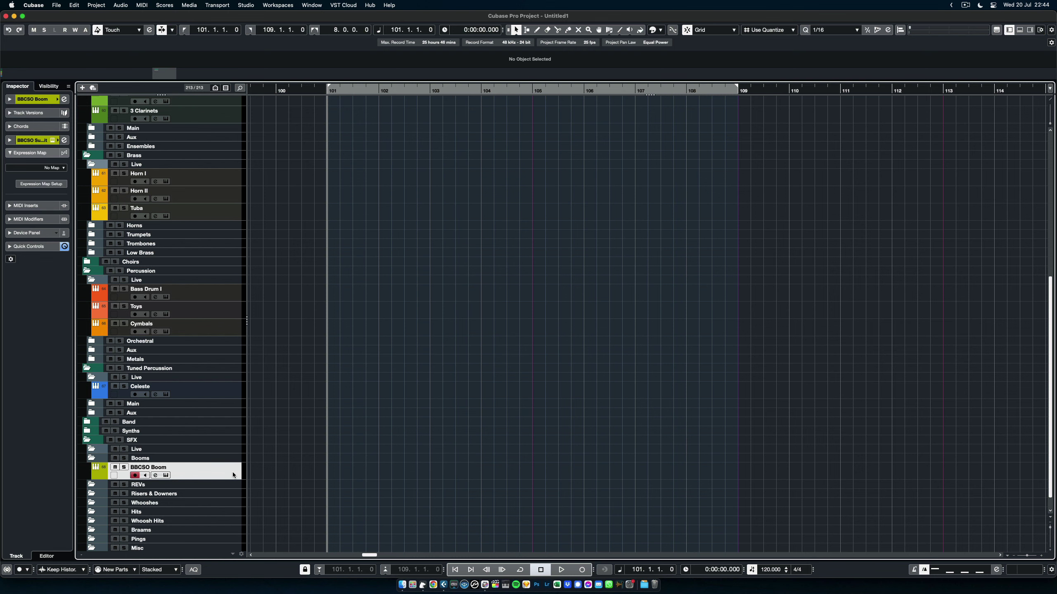
- Move BBCSO Boom from the Booms folder into the Live folder, then select 16 Vn I - Long
{"action": "left_click_drag", "start_coordinate": [233, 472], "coordinate": [104, 450]}
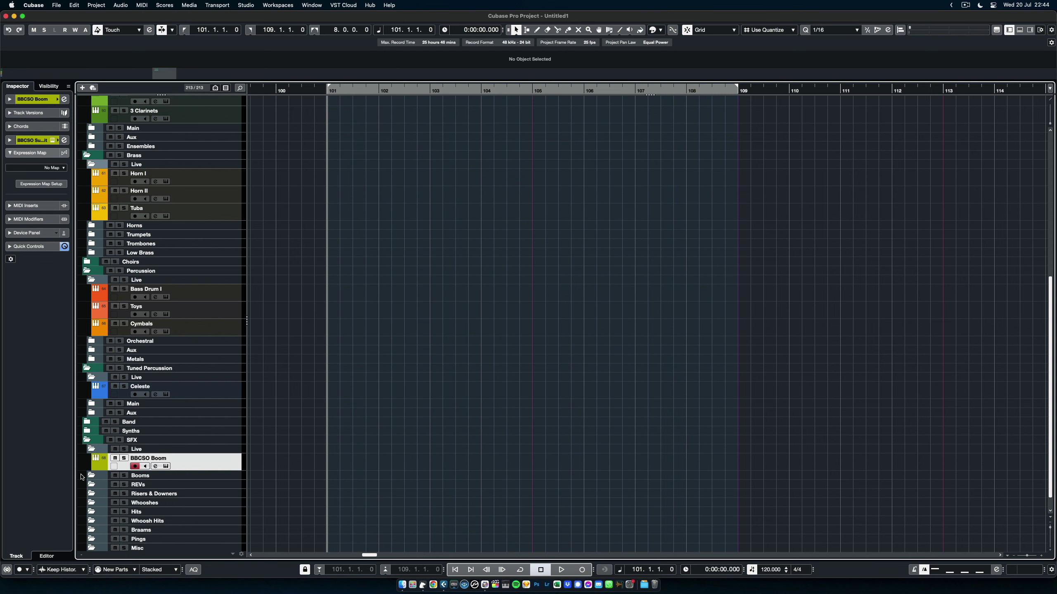
{"action": "scroll", "coordinate": [317, 406], "scroll_direction": "down", "scroll_amount": 2}
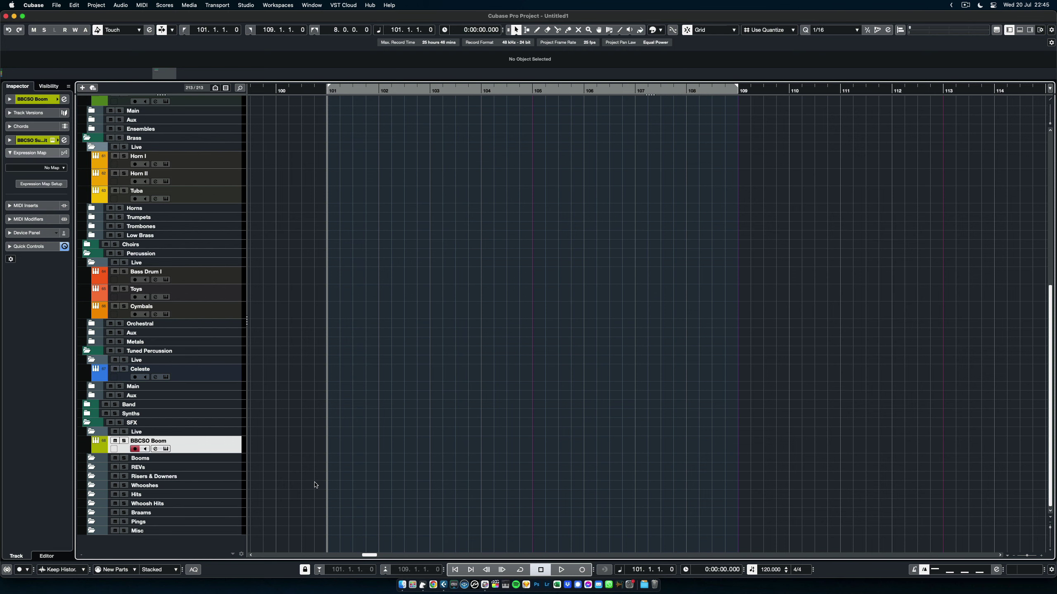
{"action": "scroll", "coordinate": [295, 408], "scroll_direction": "up", "scroll_amount": 10}
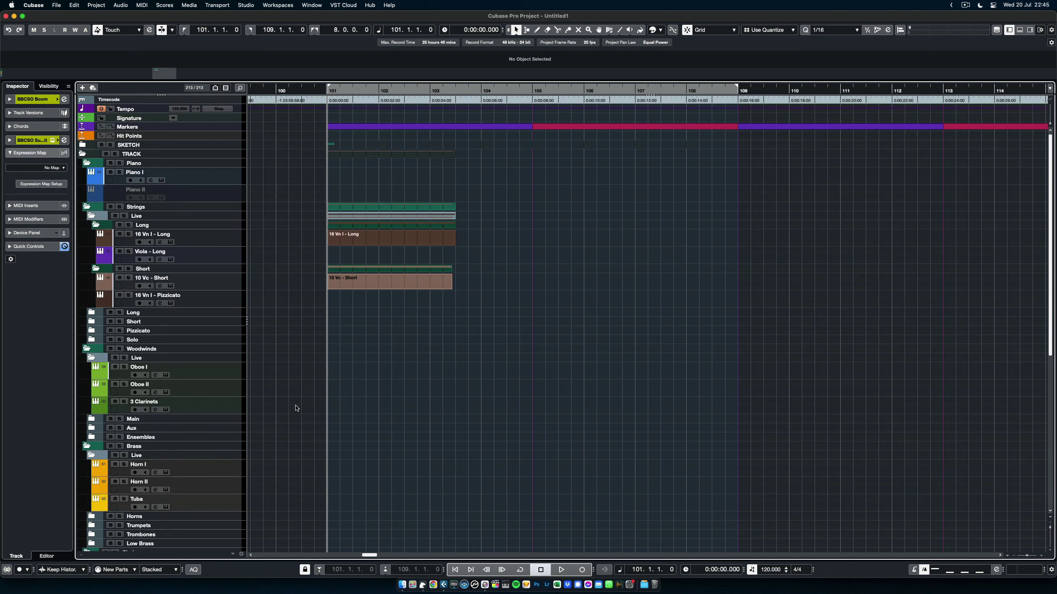
{"action": "scroll", "coordinate": [333, 386], "scroll_direction": "down", "scroll_amount": 2}
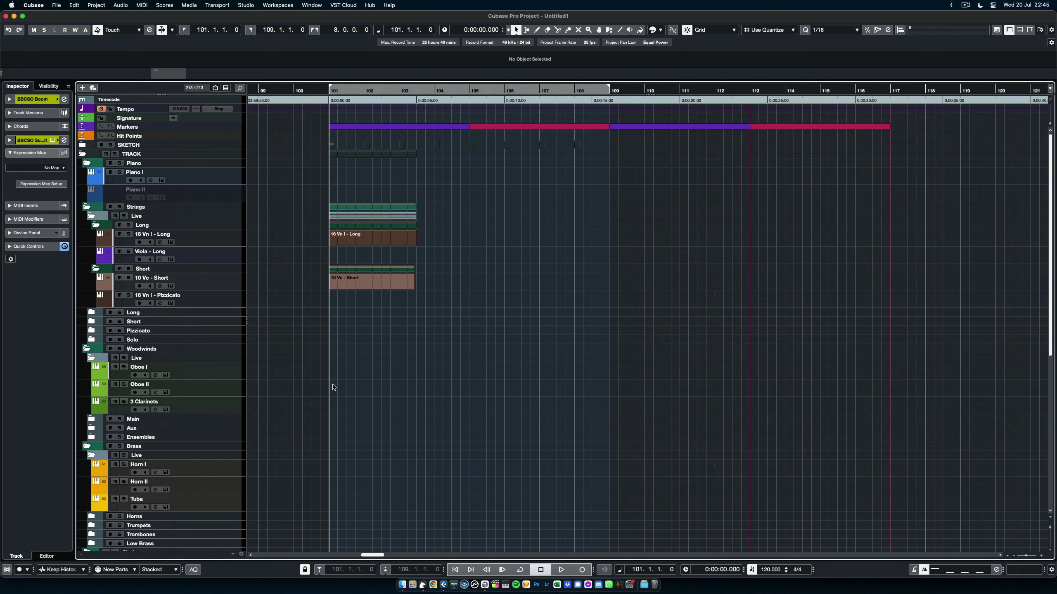
{"action": "scroll", "coordinate": [333, 387], "scroll_direction": "up", "scroll_amount": 3}
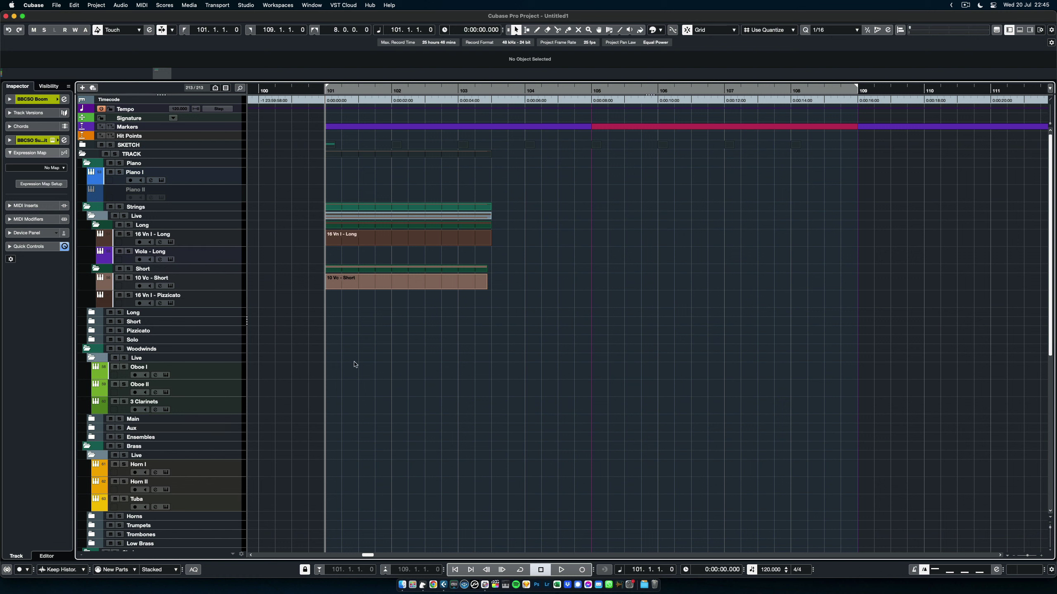
{"action": "left_click", "coordinate": [234, 244]}
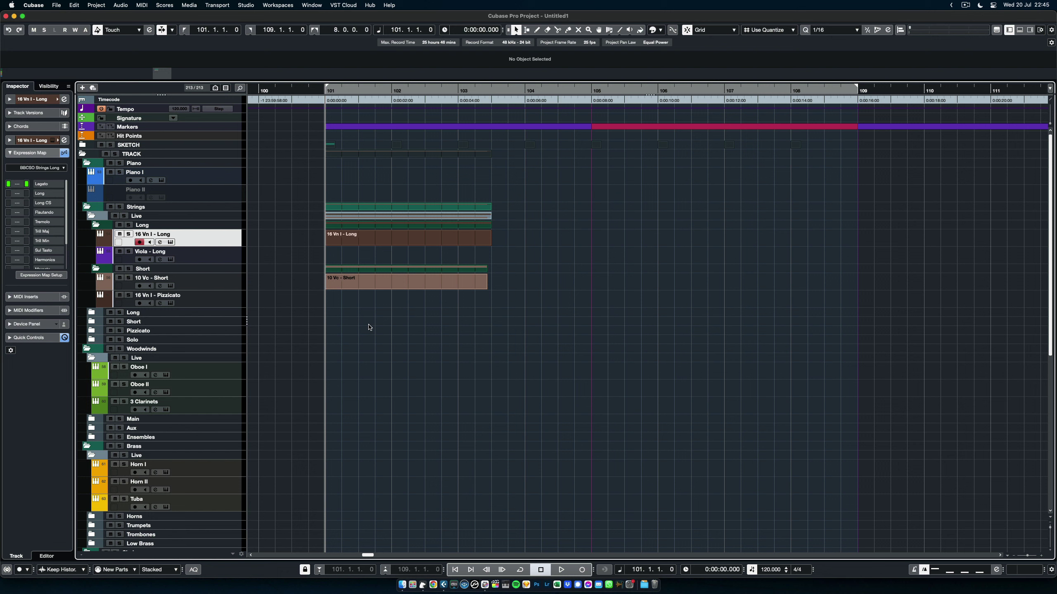
- Set the locators to each cycle marker in turn: bars 101–105, 105–109 and 109–113
{"action": "left_click", "coordinate": [479, 127]}
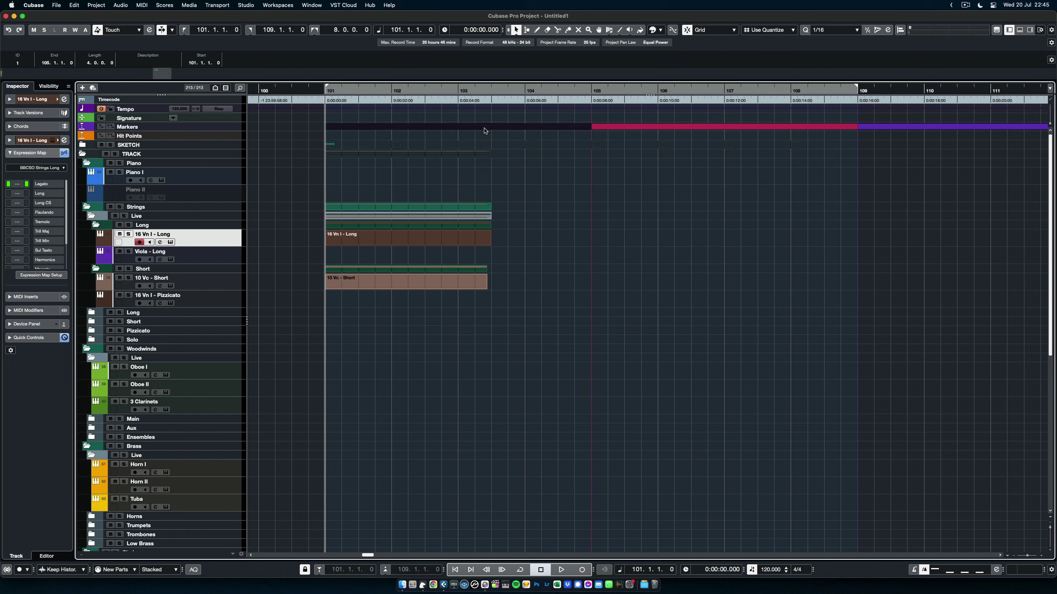
{"action": "key", "text": "p"}
{"action": "left_click", "coordinate": [626, 127]}
{"action": "left_click", "coordinate": [626, 199]}
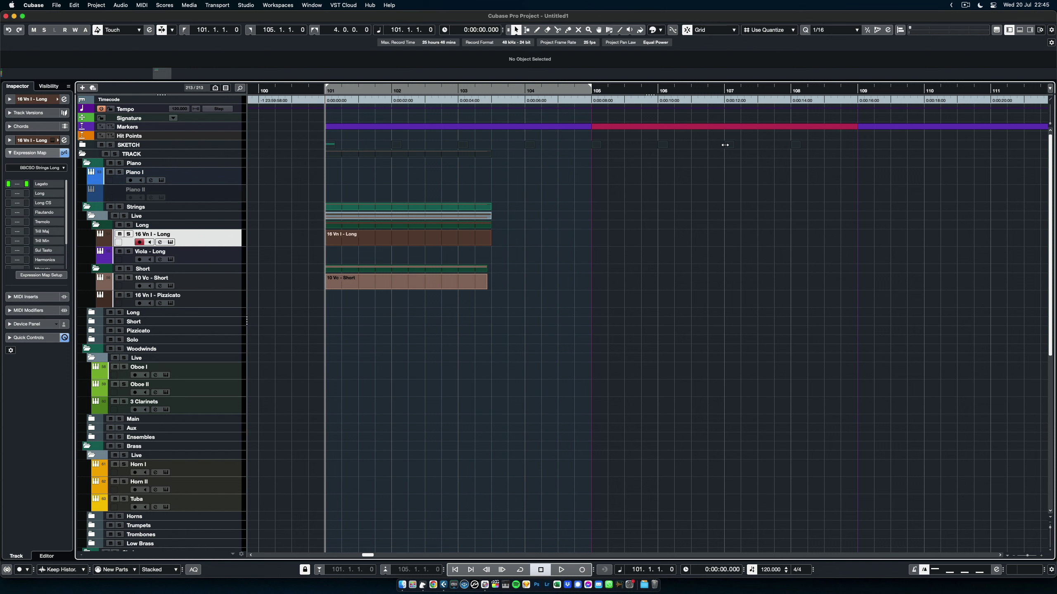
{"action": "left_click", "coordinate": [720, 127]}
{"action": "key", "text": "p"}
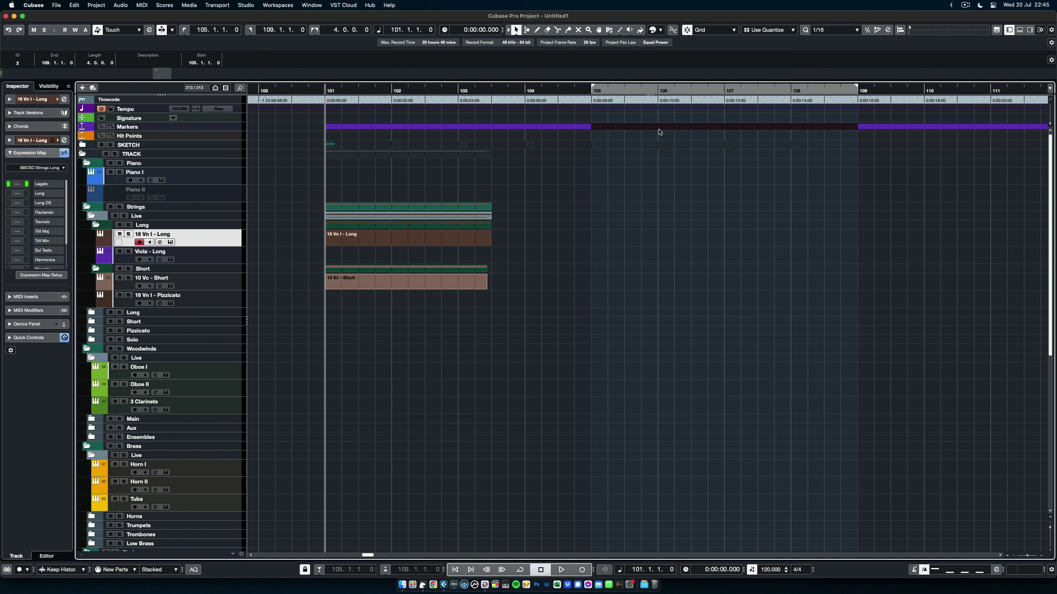
{"action": "left_click", "coordinate": [941, 128]}
{"action": "key", "text": "p"}
{"action": "left_click", "coordinate": [852, 262]}
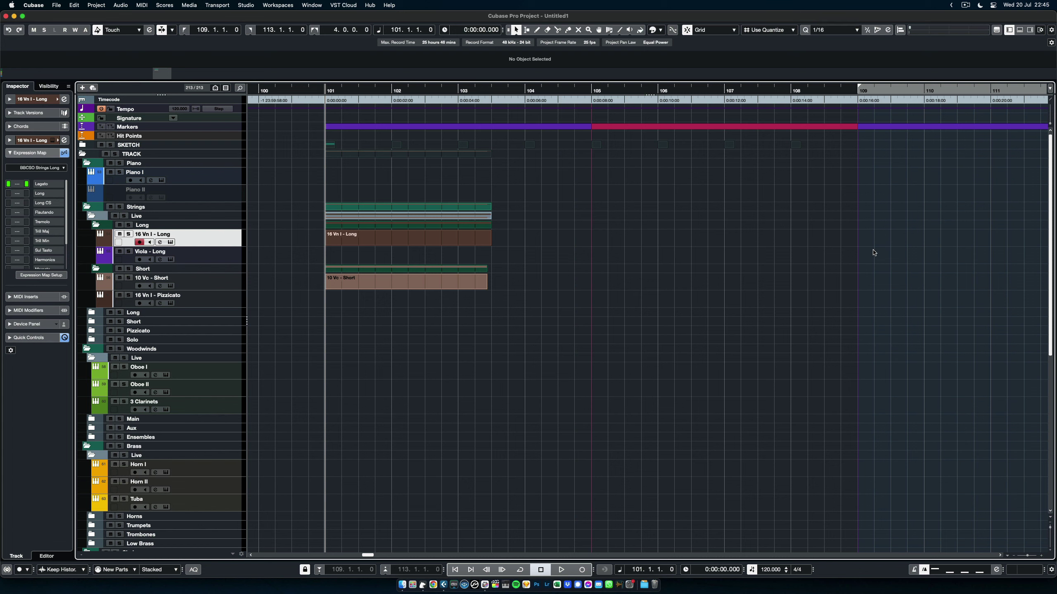
- Toggle the locators between bars 101–105 and 105–109, finishing on 101–105
{"action": "left_click", "coordinate": [465, 128]}
{"action": "key", "text": "p"}
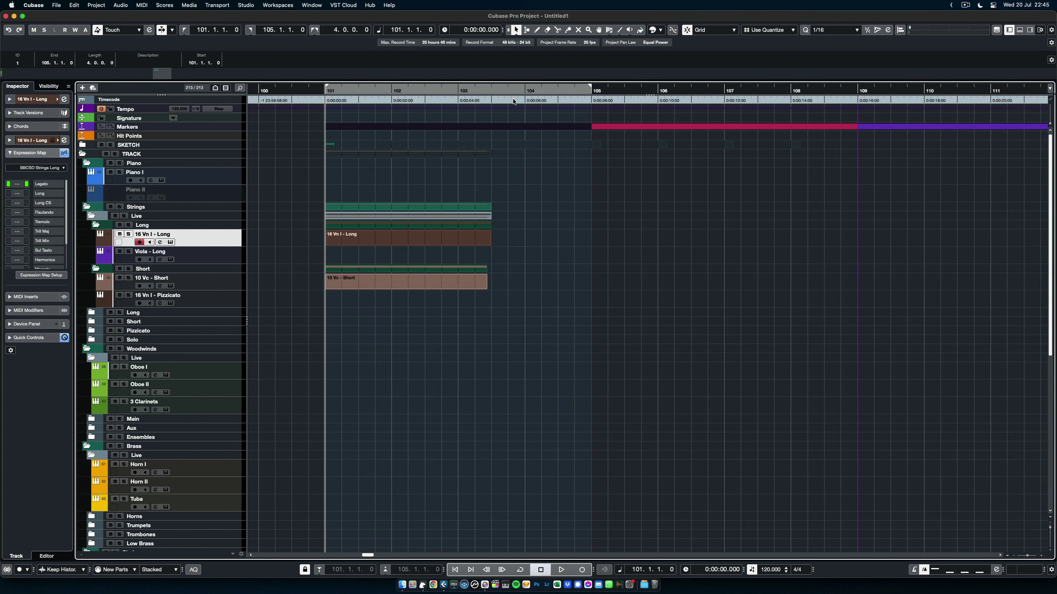
{"action": "left_click", "coordinate": [671, 127]}
{"action": "key", "text": "p"}
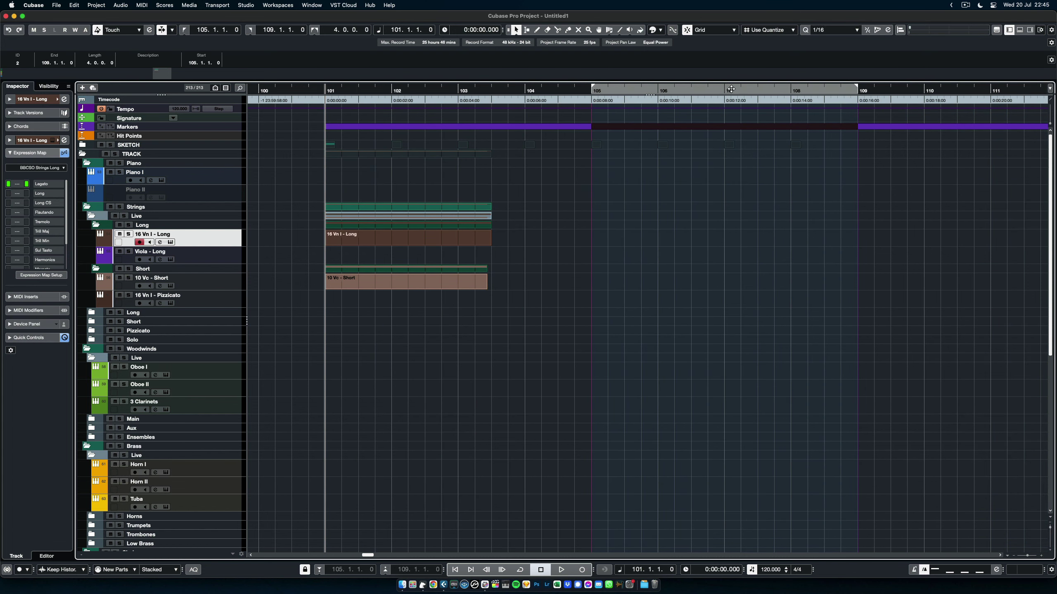
{"action": "left_click", "coordinate": [496, 128]}
{"action": "key", "text": "p"}
{"action": "left_click", "coordinate": [570, 291]}
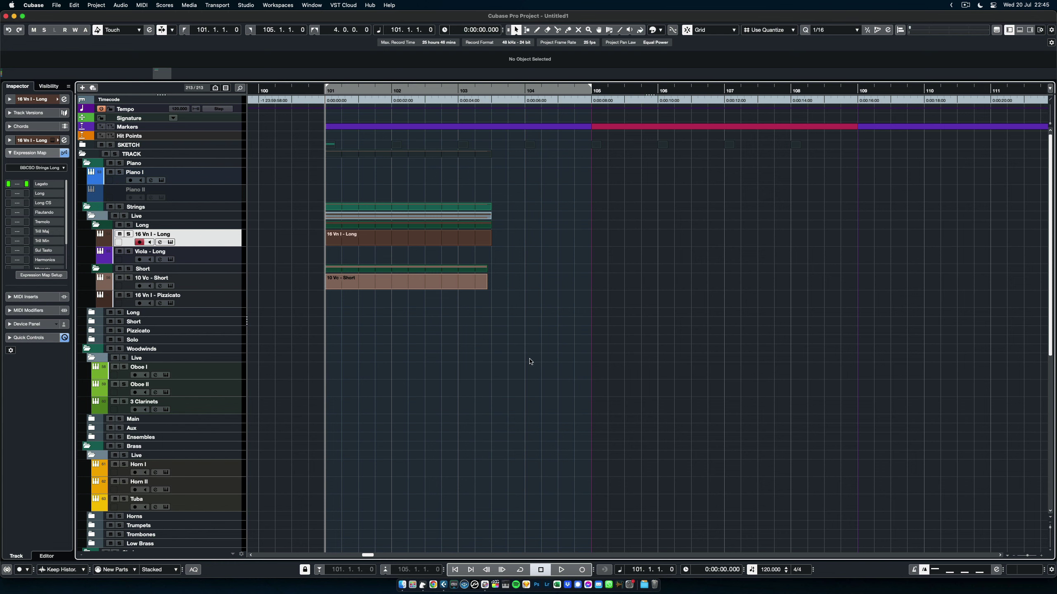
{"action": "scroll", "coordinate": [472, 424], "scroll_direction": "down", "scroll_amount": 2}
{"action": "scroll", "coordinate": [472, 424], "scroll_direction": "up", "scroll_amount": 2}
- Open the MixConsole and select Piano Sketch I, Chords OUT, 16 Vn I - Long, 10 Vc - Short and Pizzicato channels
{"action": "key", "text": "F3"}
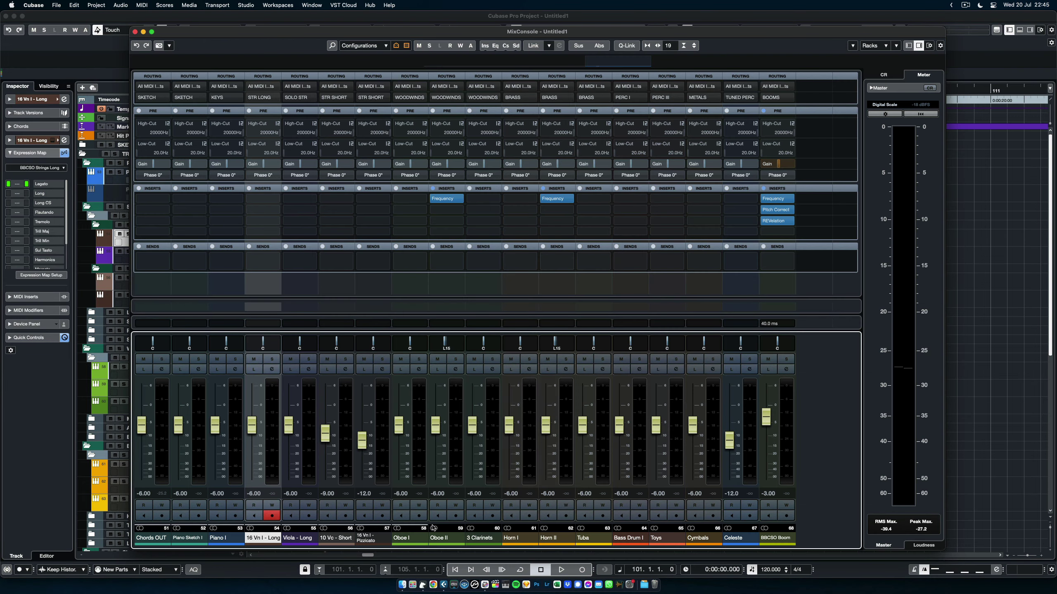
{"action": "left_click", "coordinate": [185, 544]}
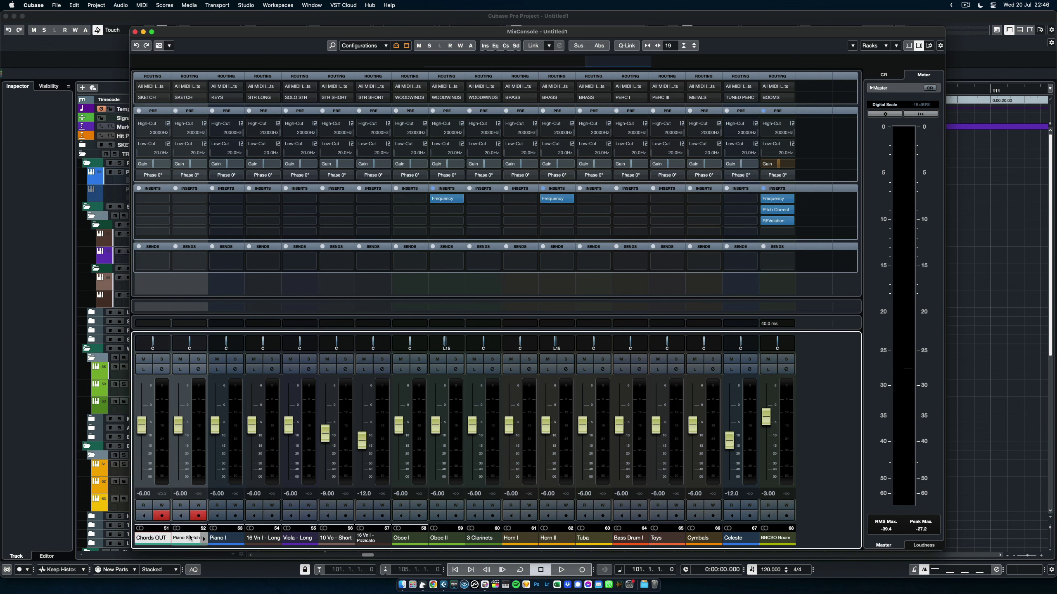
{"action": "left_click", "coordinate": [155, 540]}
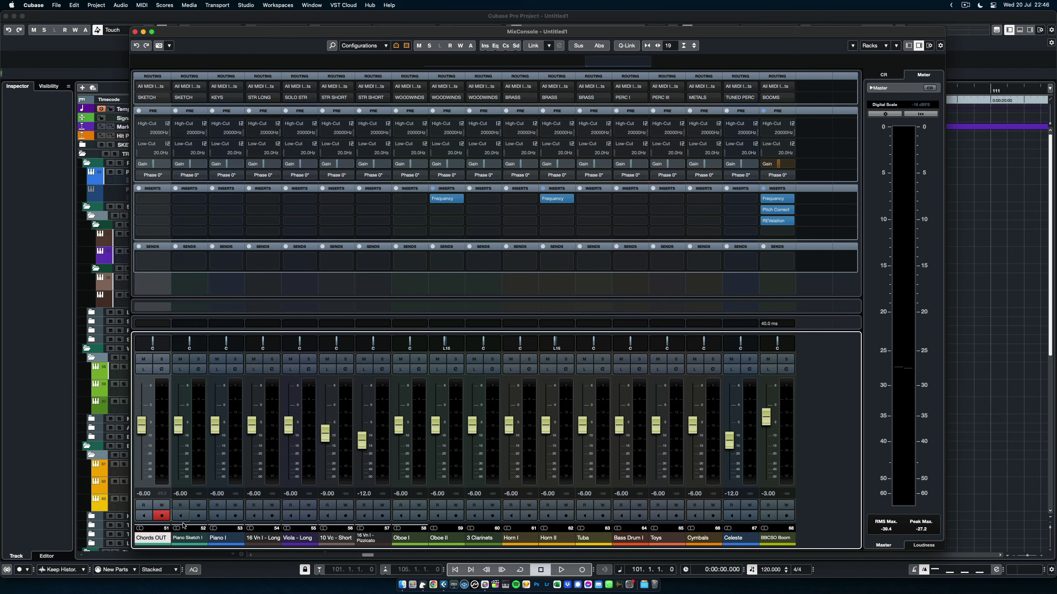
{"action": "left_click", "coordinate": [262, 538]}
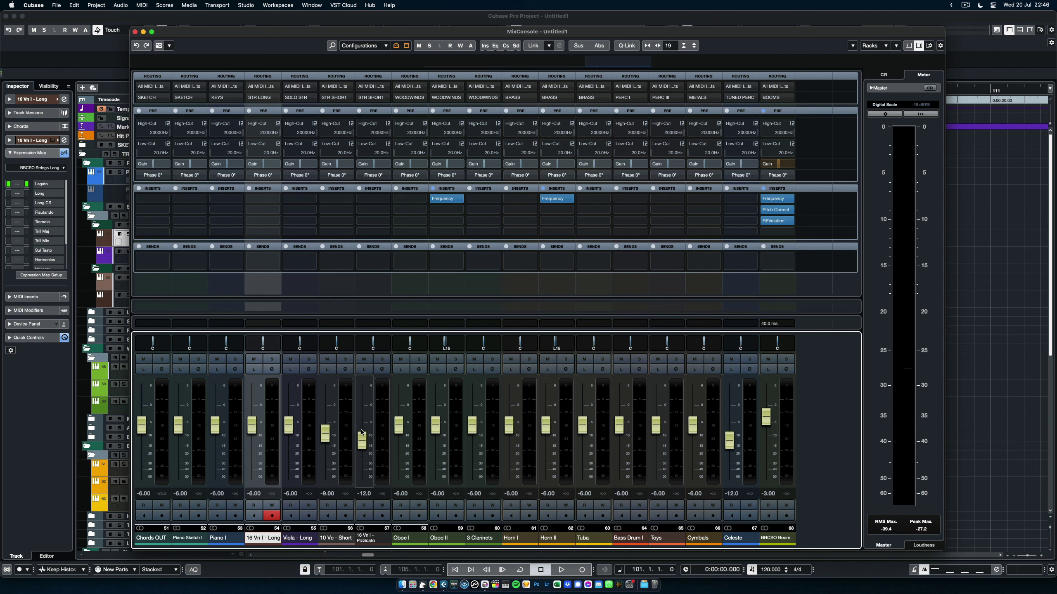
{"action": "left_click", "coordinate": [328, 540]}
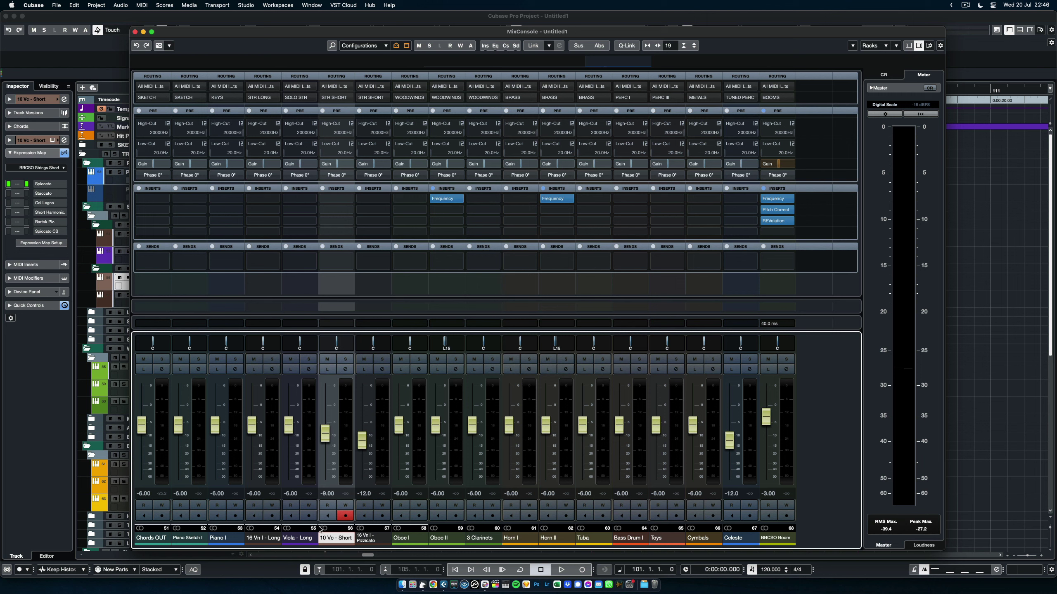
{"action": "left_click", "coordinate": [364, 540]}
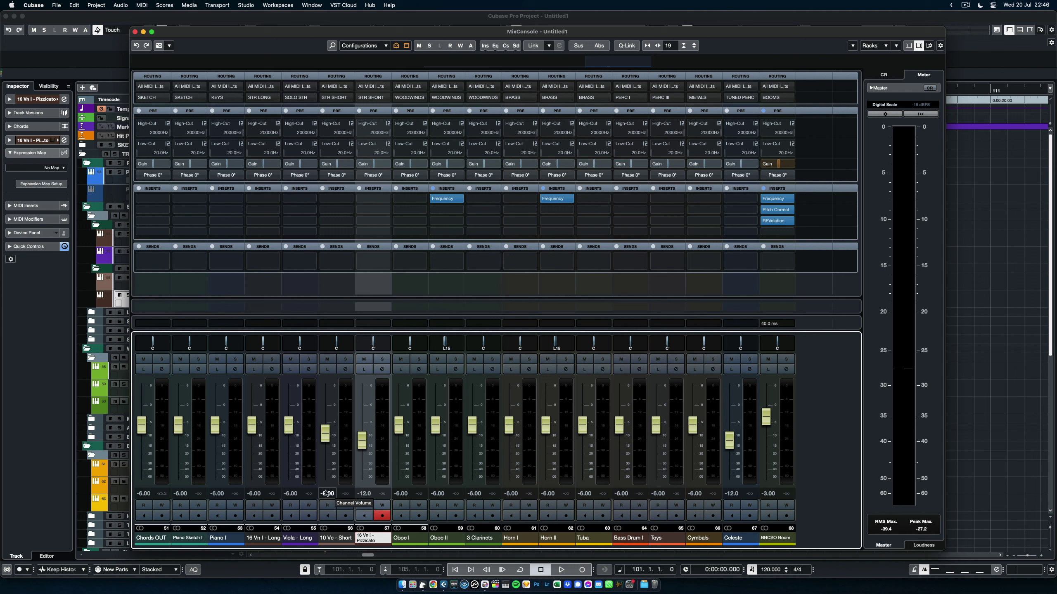
{"action": "left_click", "coordinate": [259, 538]}
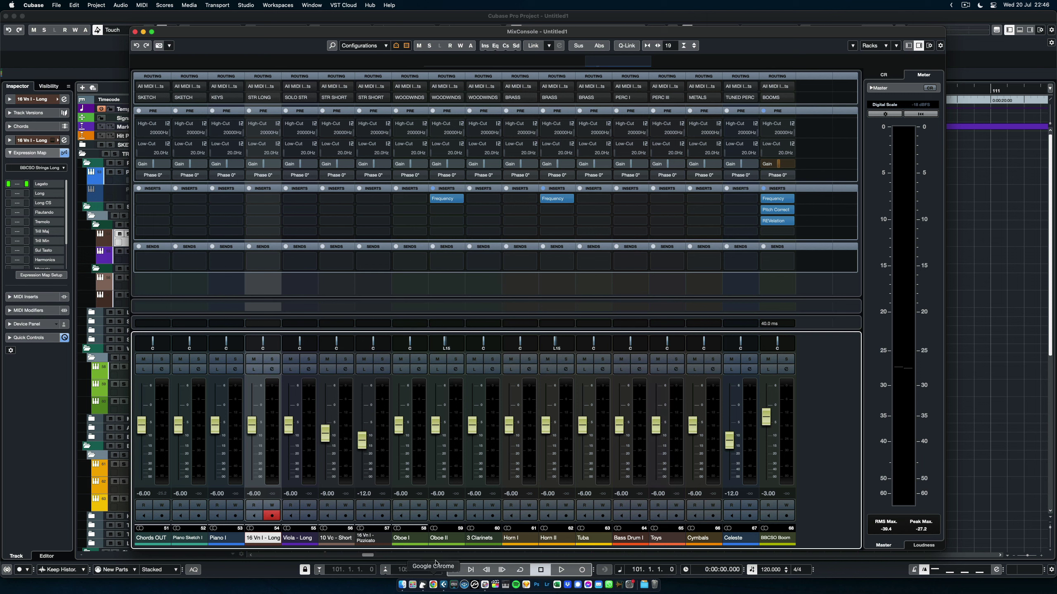
- Select the Oboe I, Oboe II and Horn II channels, ending with BBCSO Boom selected
{"action": "left_click", "coordinate": [453, 537]}
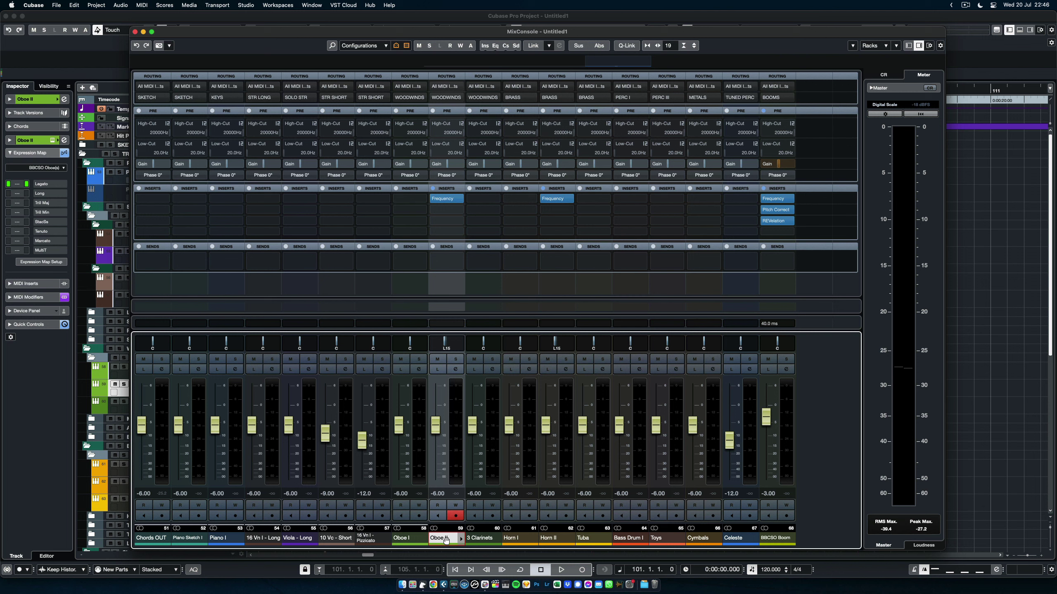
{"action": "left_click", "coordinate": [553, 538], "text": "super"}
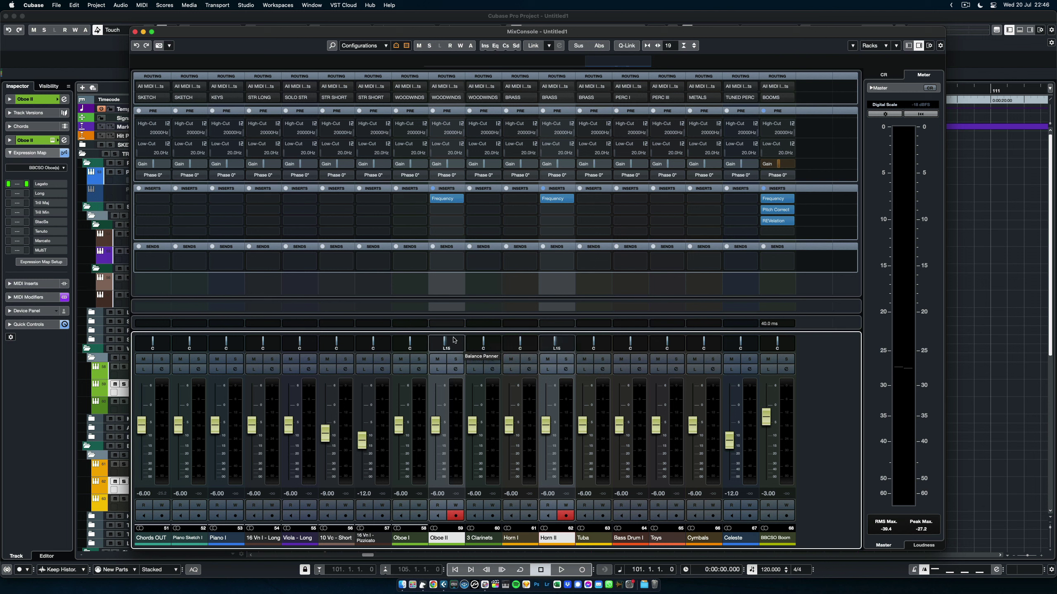
{"action": "left_click", "coordinate": [441, 539]}
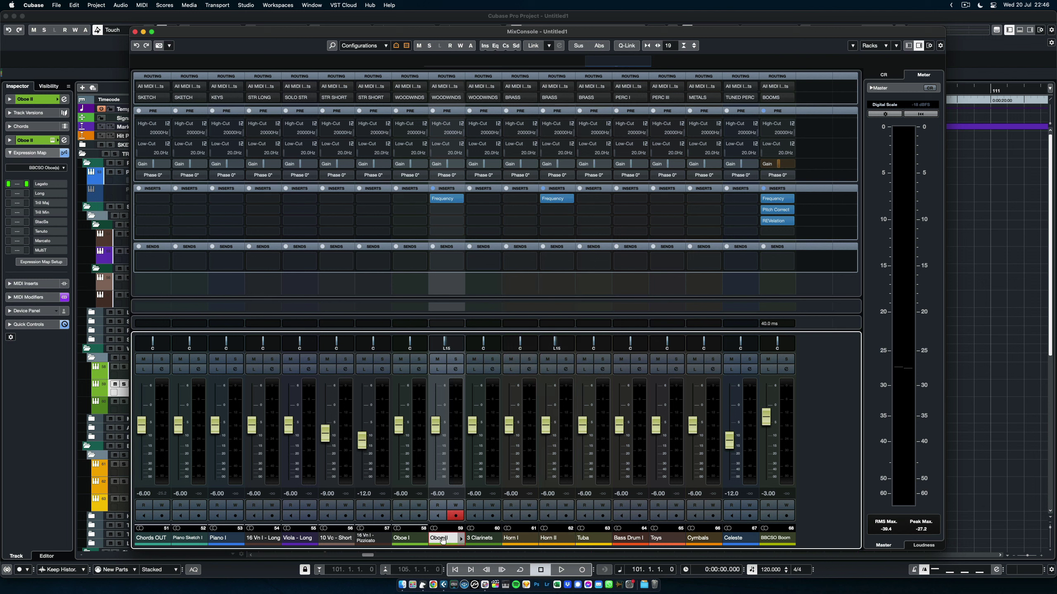
{"action": "left_click", "coordinate": [401, 543]}
{"action": "left_click", "coordinate": [440, 542], "text": "shift"}
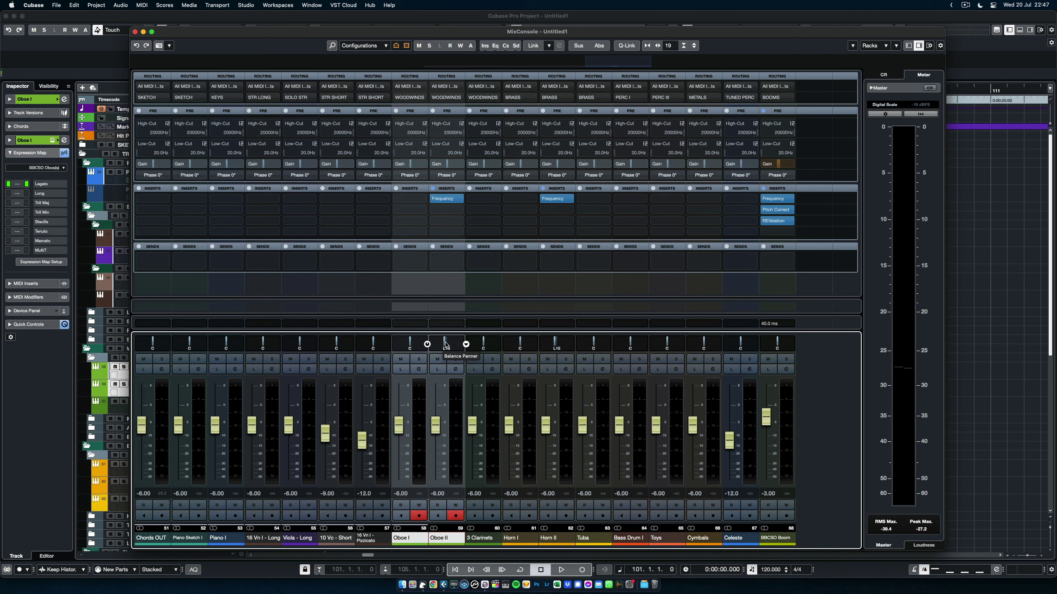
{"action": "left_click", "coordinate": [551, 542]}
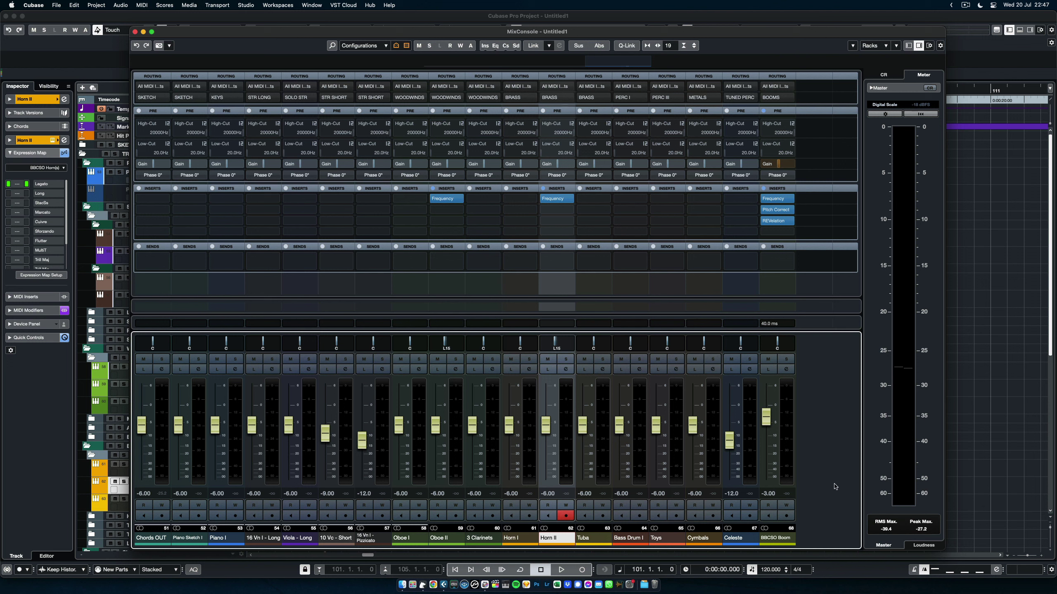
{"action": "left_click", "coordinate": [776, 538]}
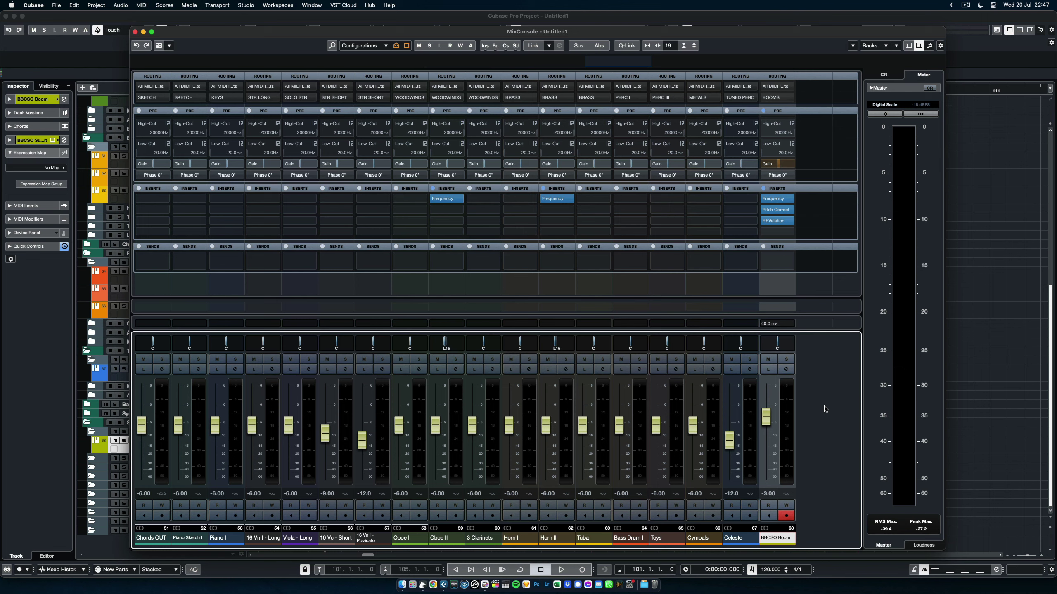
{"action": "key", "text": "F3"}
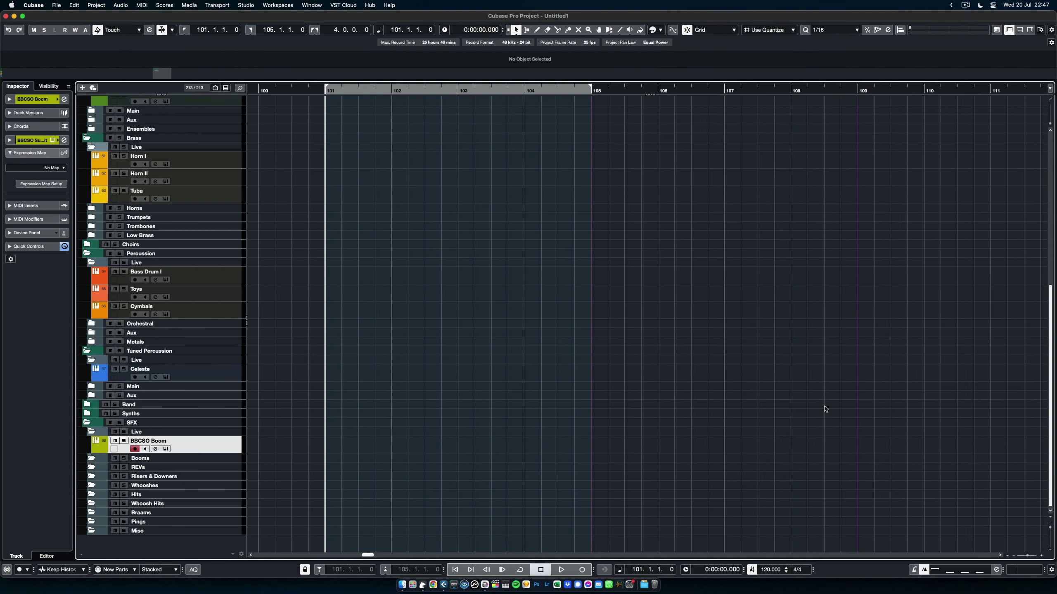
{"action": "key", "text": "F3"}
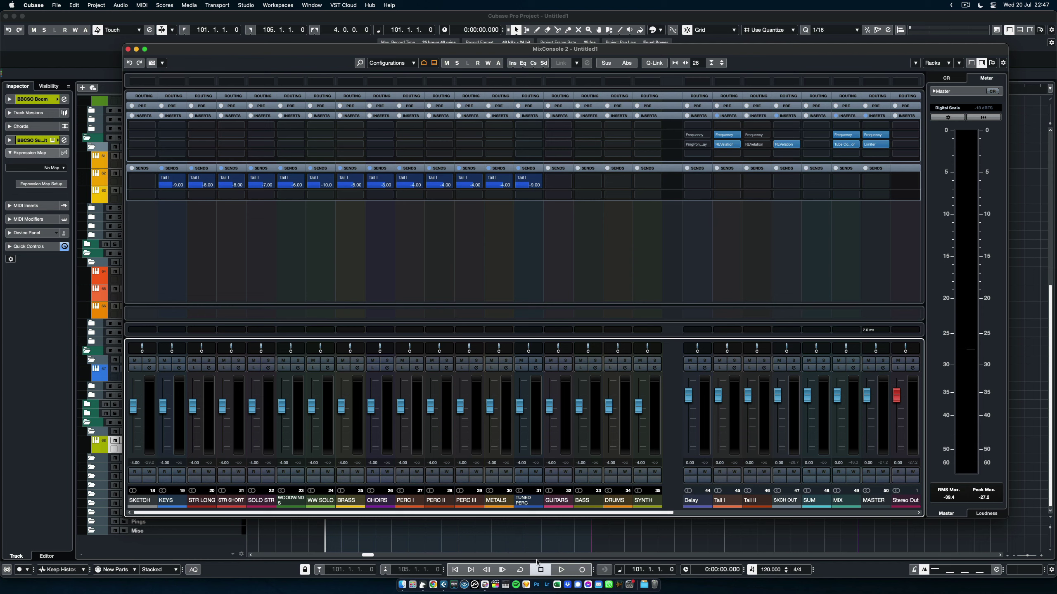
{"action": "key", "text": "F3"}
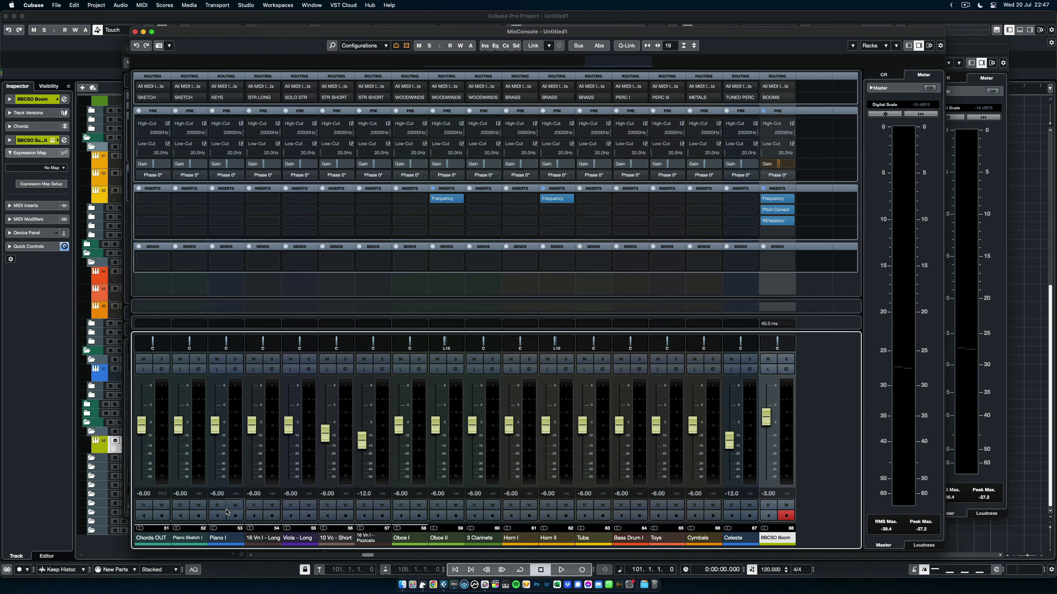
{"action": "left_click", "coordinate": [265, 540]}
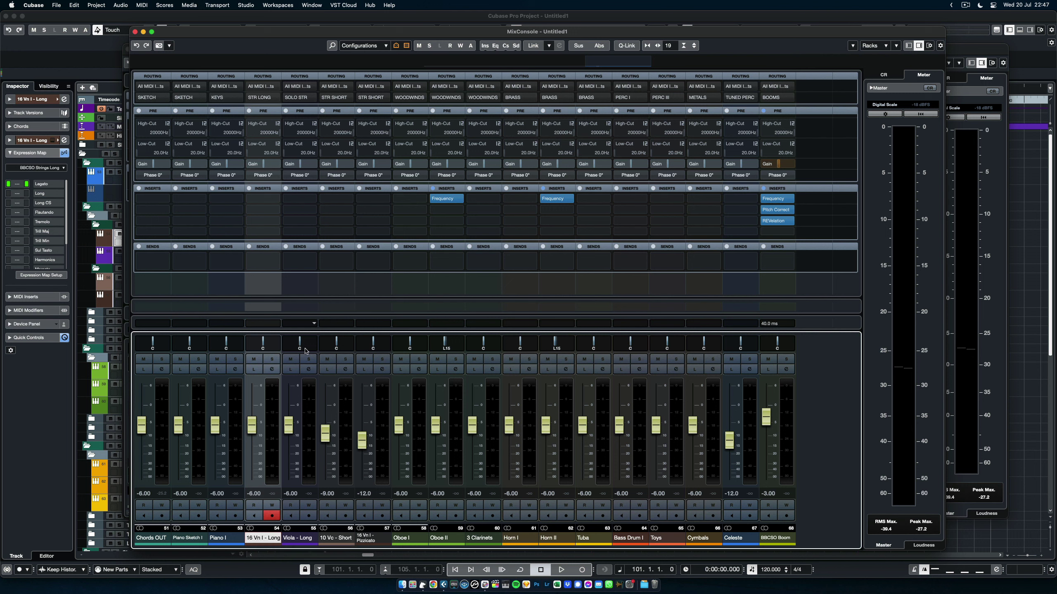
{"action": "left_click", "coordinate": [335, 539]}
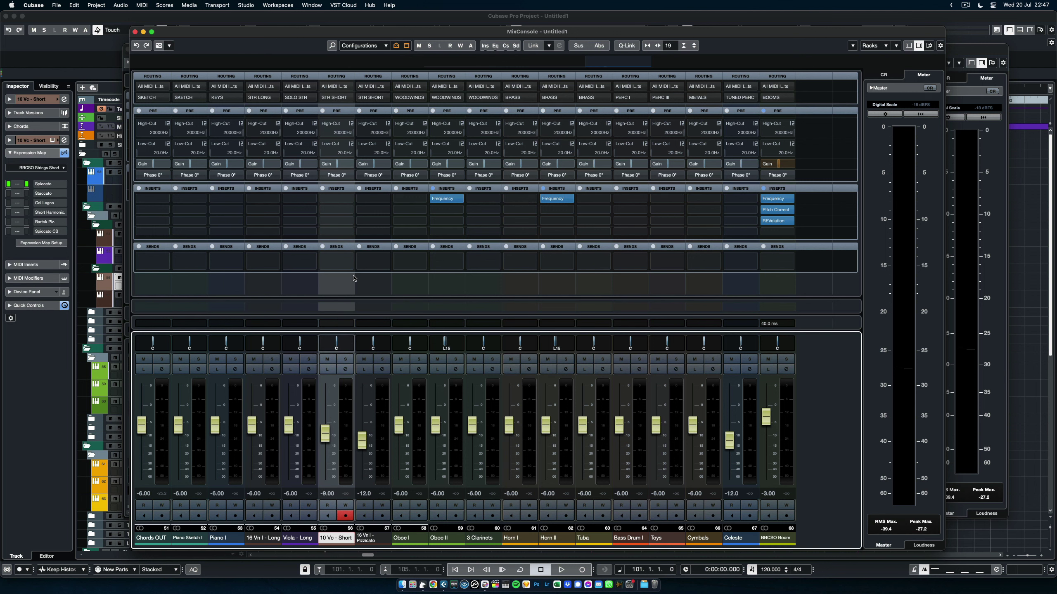
{"action": "left_click", "coordinate": [135, 32]}
{"action": "left_click", "coordinate": [202, 501]}
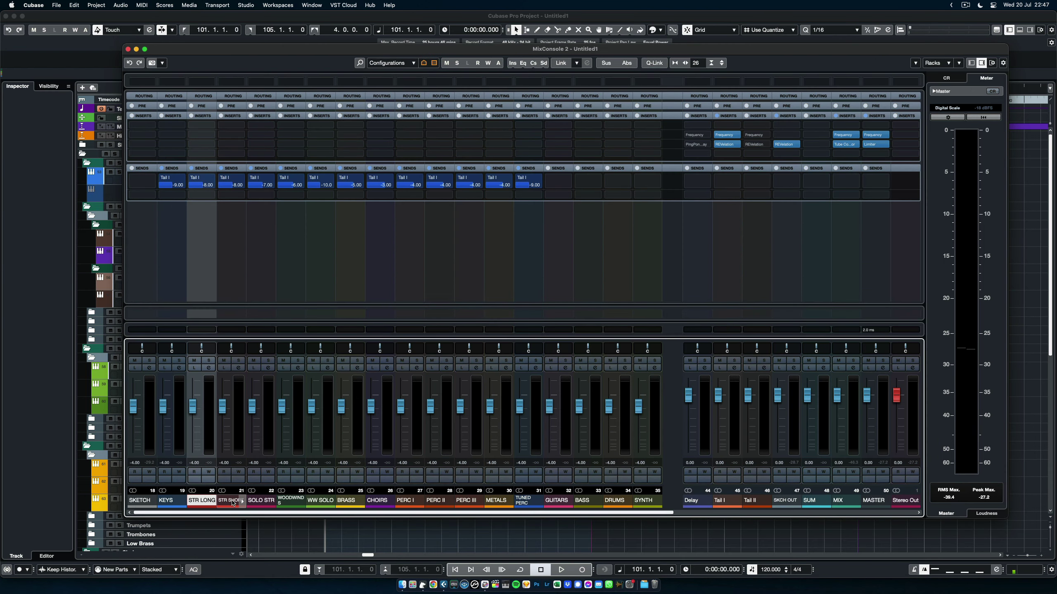
{"action": "left_click", "coordinate": [230, 500], "text": "shift"}
{"action": "left_click", "coordinate": [231, 501]}
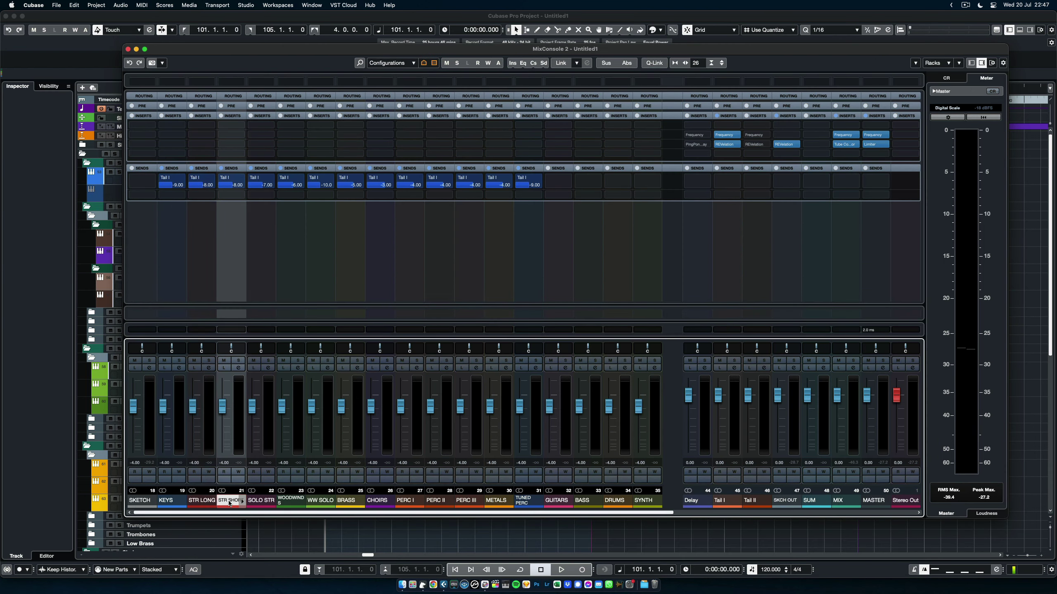
{"action": "left_click", "coordinate": [202, 501]}
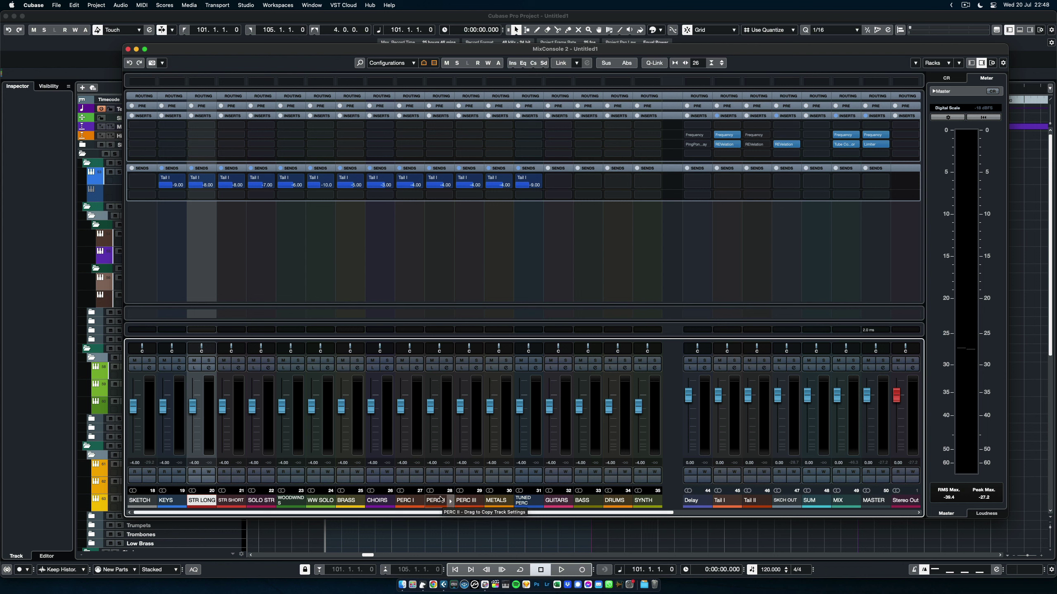
{"action": "left_click", "coordinate": [408, 502]}
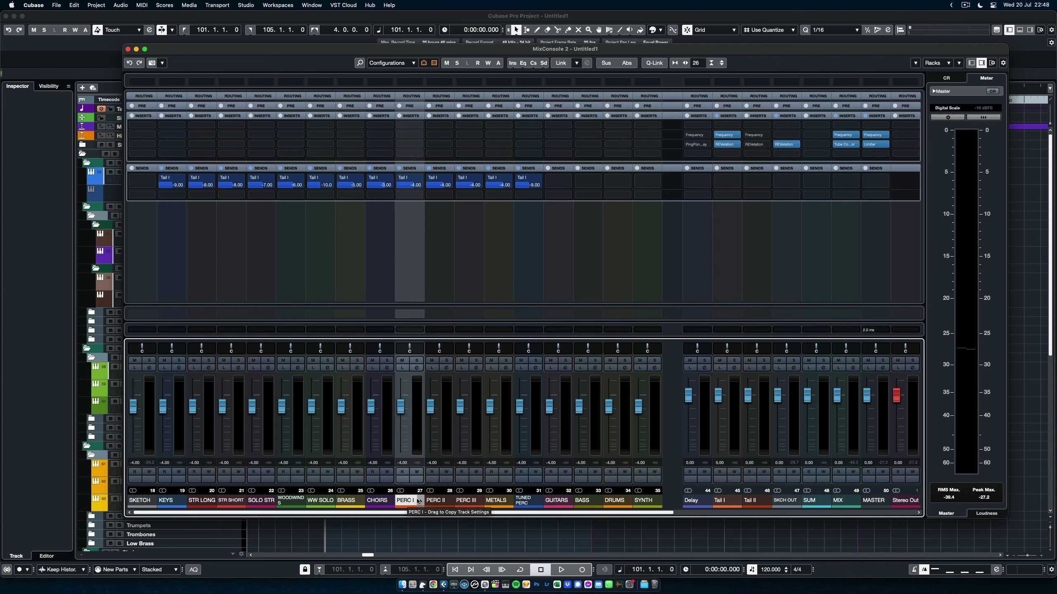
{"action": "left_click", "coordinate": [436, 503]}
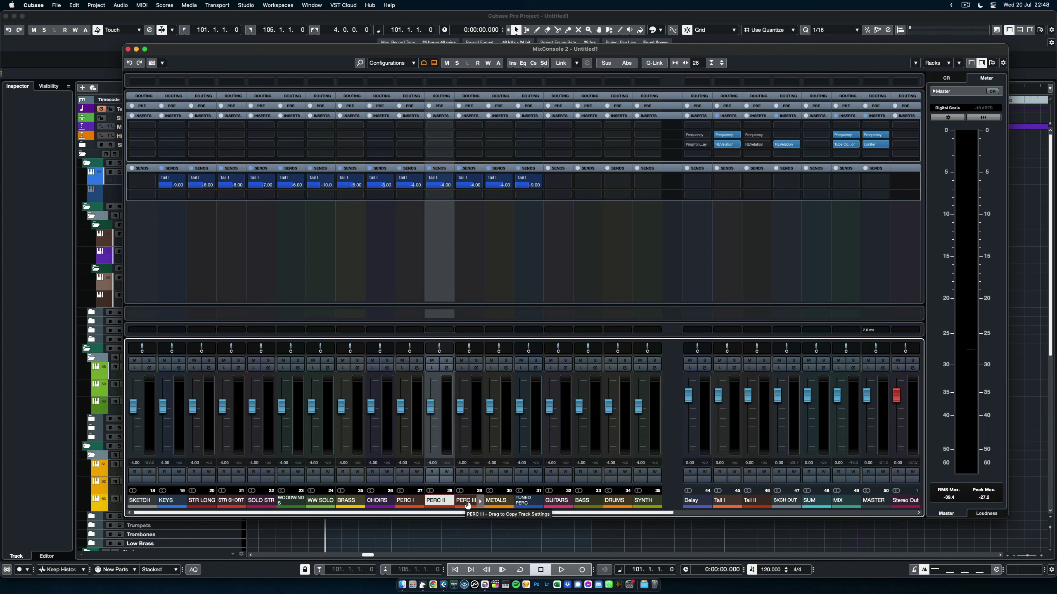
{"action": "left_click", "coordinate": [466, 503]}
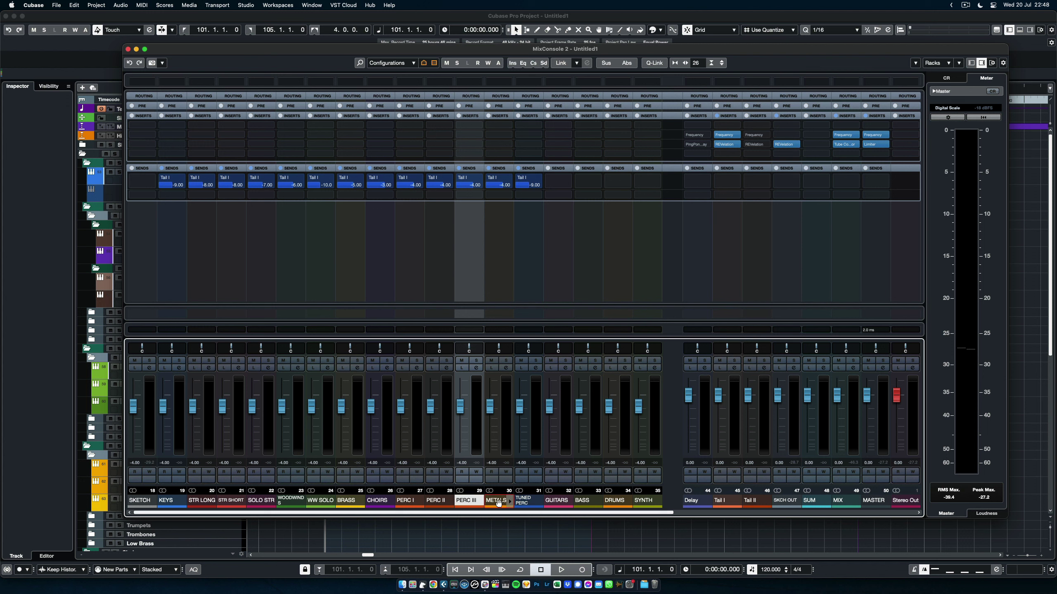
{"action": "left_click", "coordinate": [496, 502]}
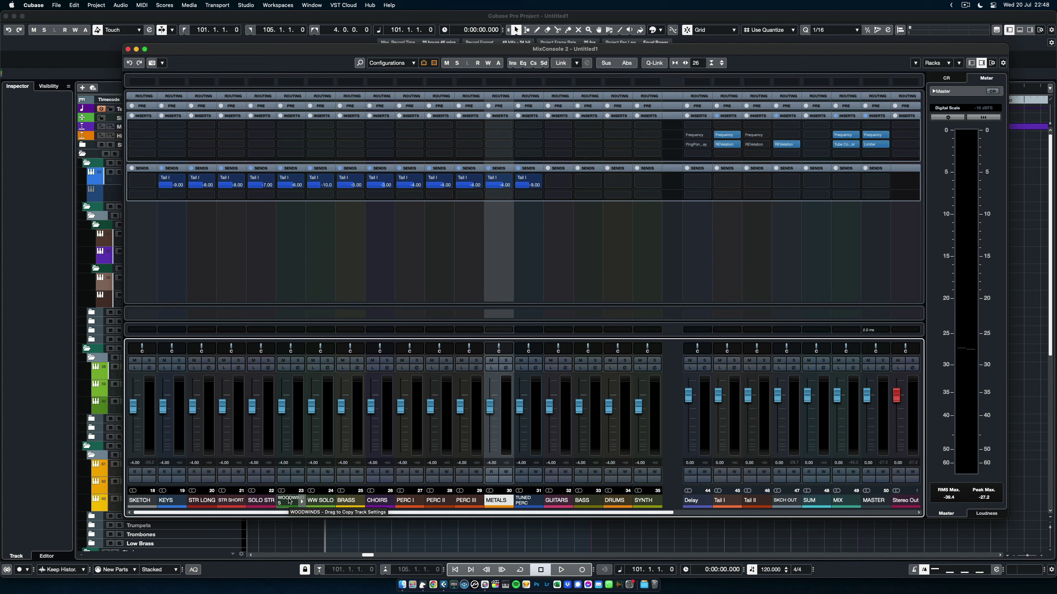
{"action": "left_click", "coordinate": [283, 502]}
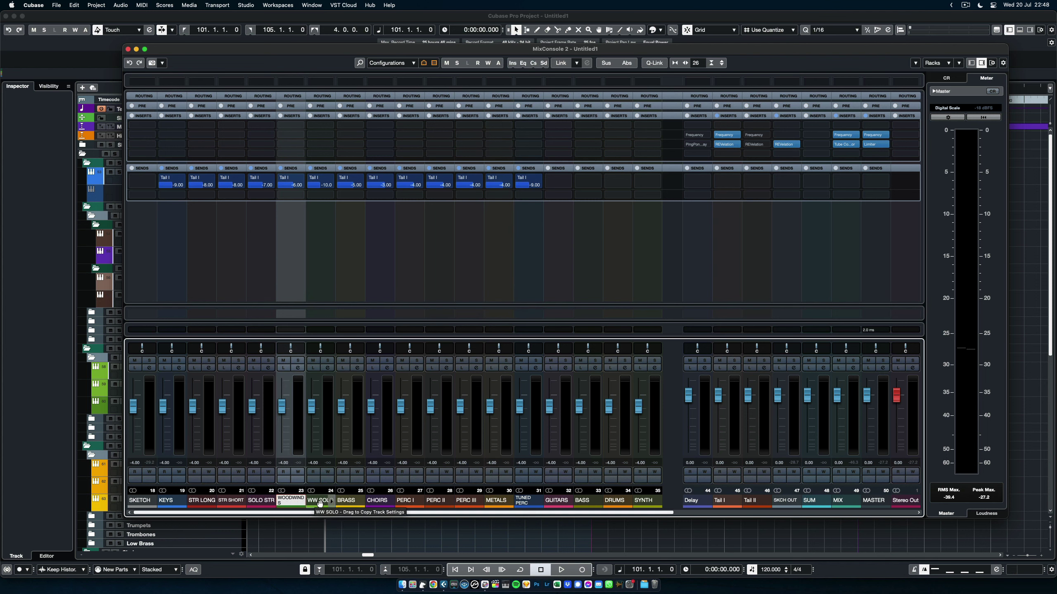
{"action": "left_click", "coordinate": [320, 502], "text": "shift"}
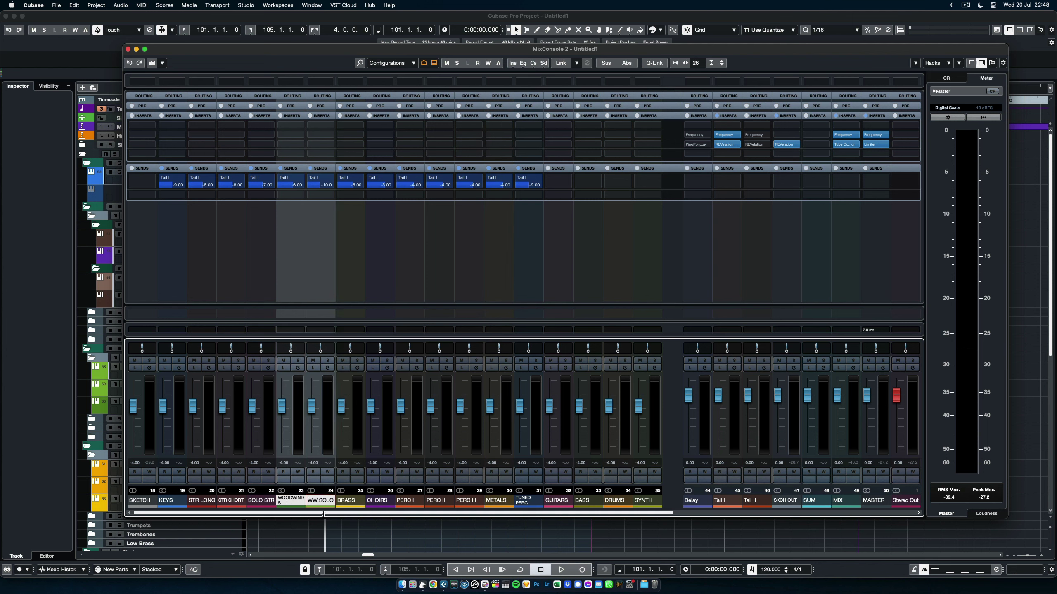
{"action": "left_click", "coordinate": [294, 504]}
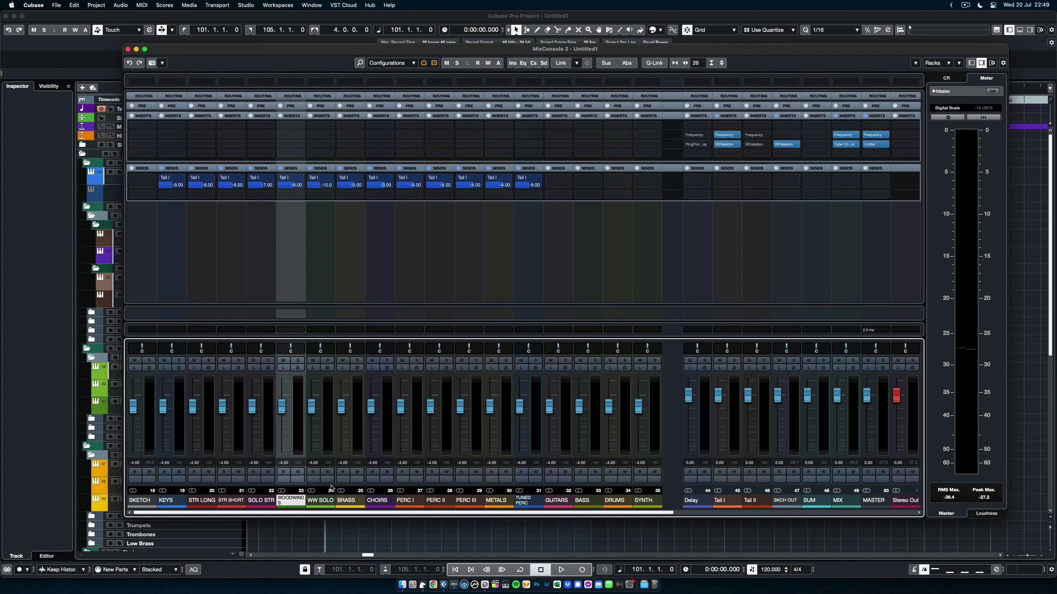
{"action": "left_click", "coordinate": [322, 501]}
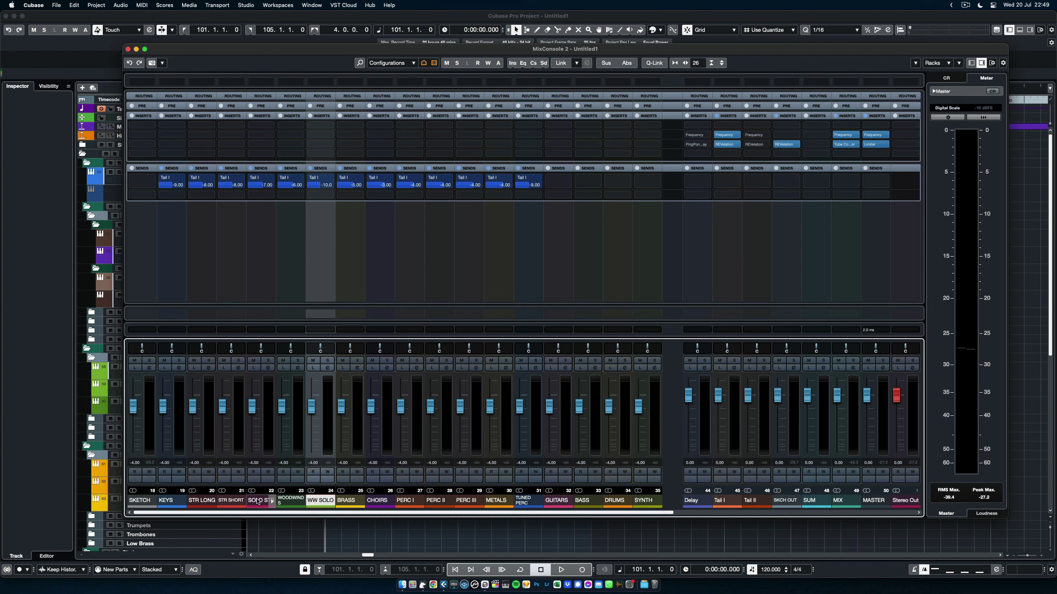
{"action": "left_click", "coordinate": [258, 502]}
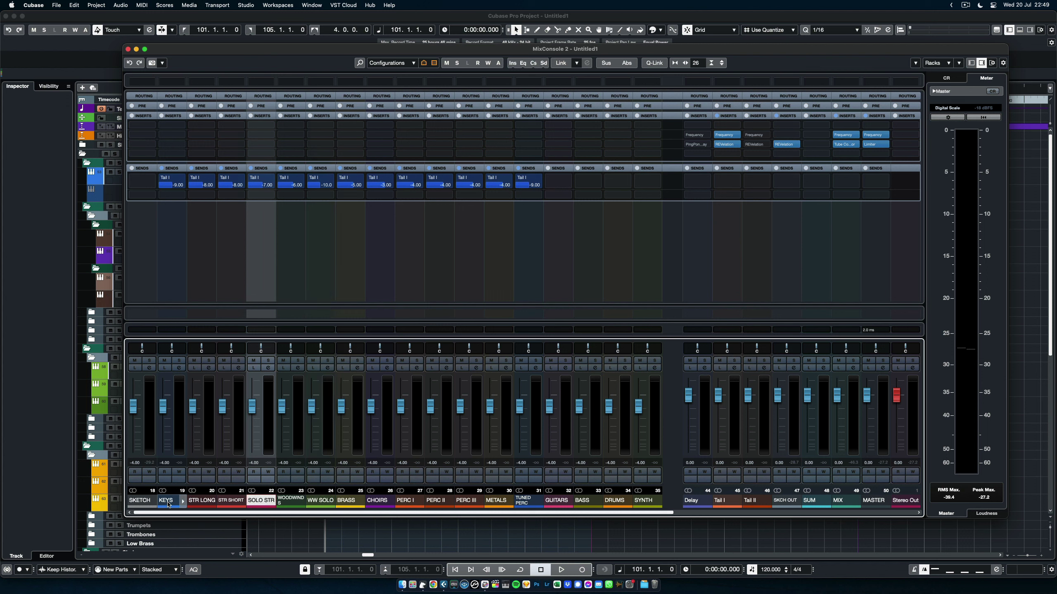
{"action": "left_click", "coordinate": [169, 503]}
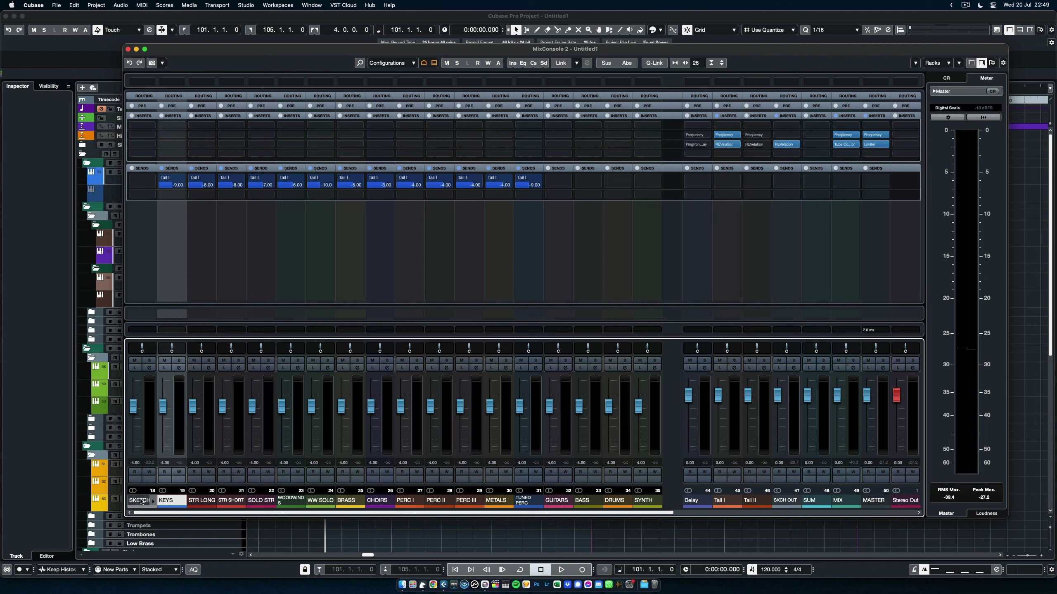
{"action": "left_click", "coordinate": [140, 501]}
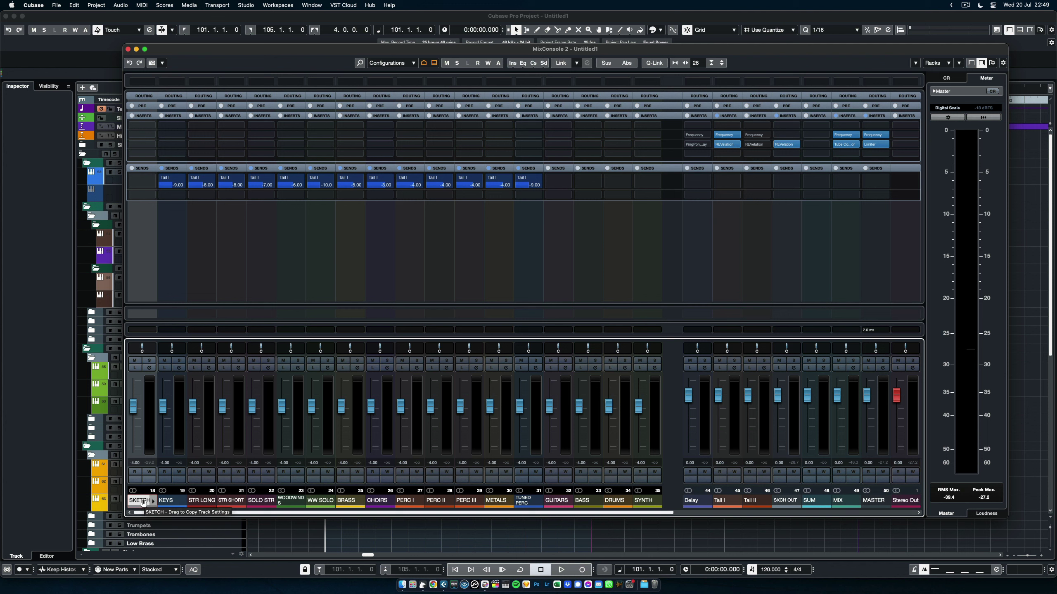
{"action": "left_click", "coordinate": [134, 360]}
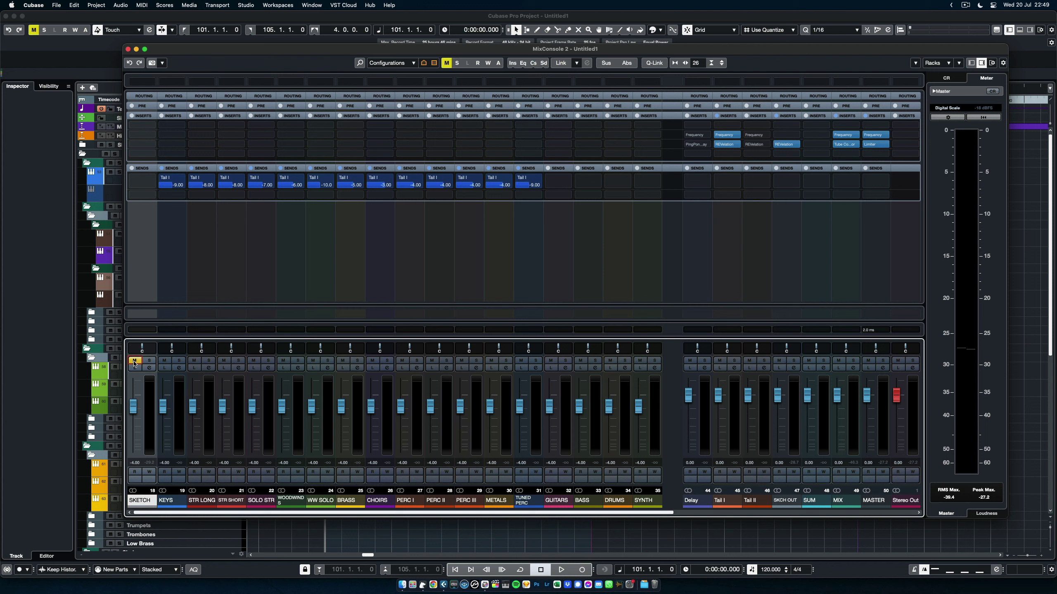
{"action": "left_click", "coordinate": [134, 361]}
{"action": "mouse_move", "coordinate": [528, 516]}
{"action": "left_mouse_down"}
{"action": "mouse_move", "coordinate": [808, 516]}
{"action": "mouse_move", "coordinate": [458, 515]}
{"action": "left_mouse_up"}
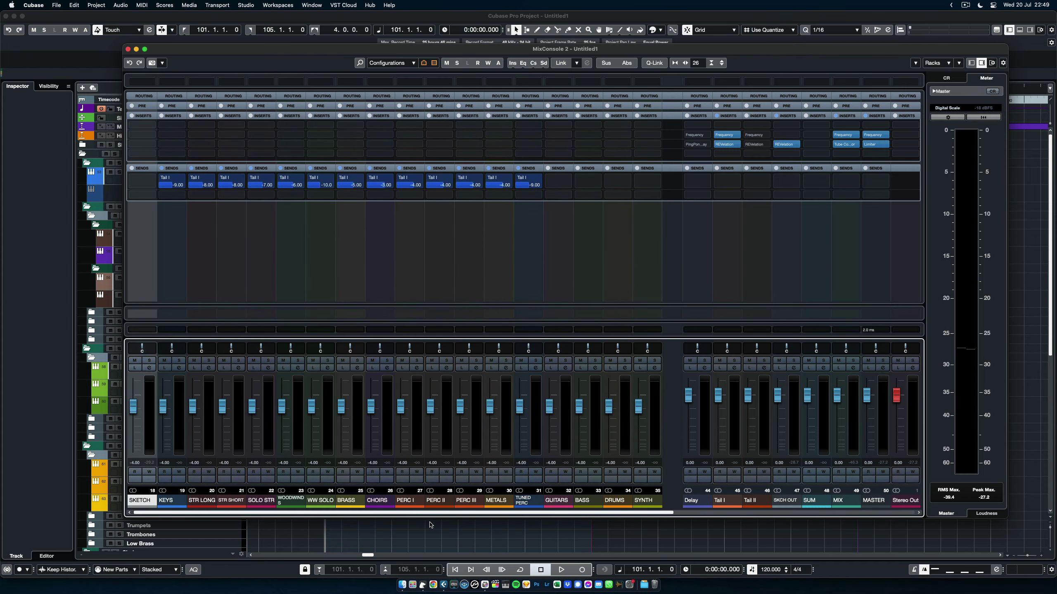
{"action": "scroll", "coordinate": [473, 505], "scroll_direction": "right", "scroll_amount": 3}
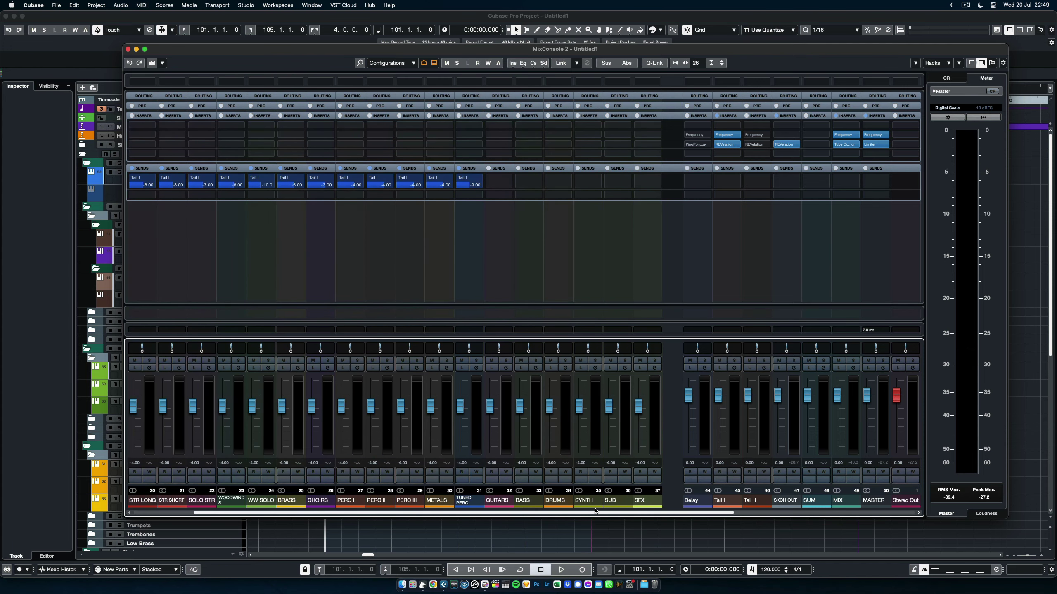
{"action": "left_click", "coordinate": [472, 505]}
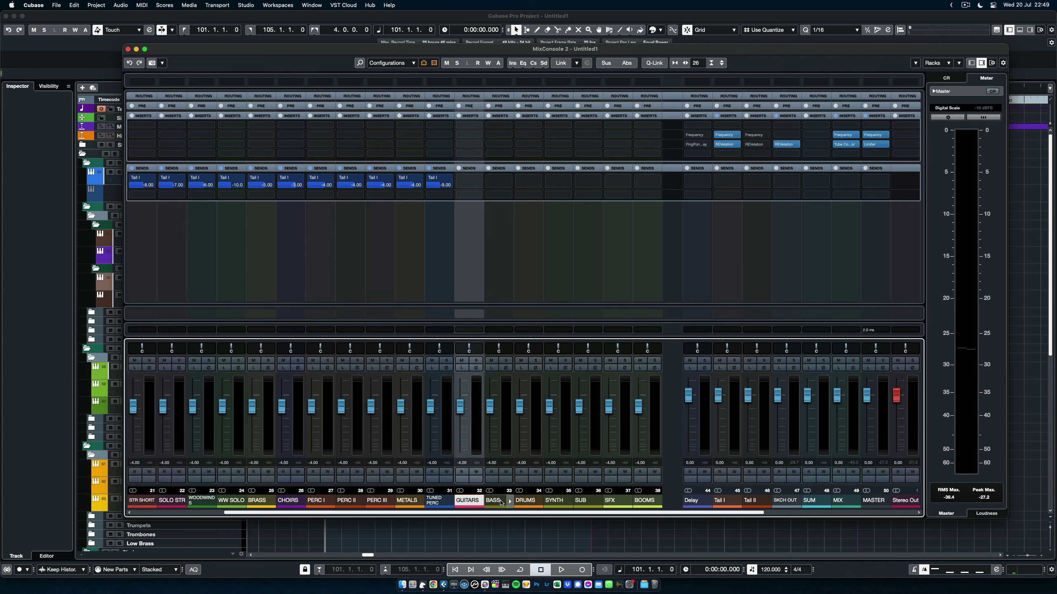
{"action": "left_click", "coordinate": [503, 504]}
{"action": "left_click", "coordinate": [526, 502]}
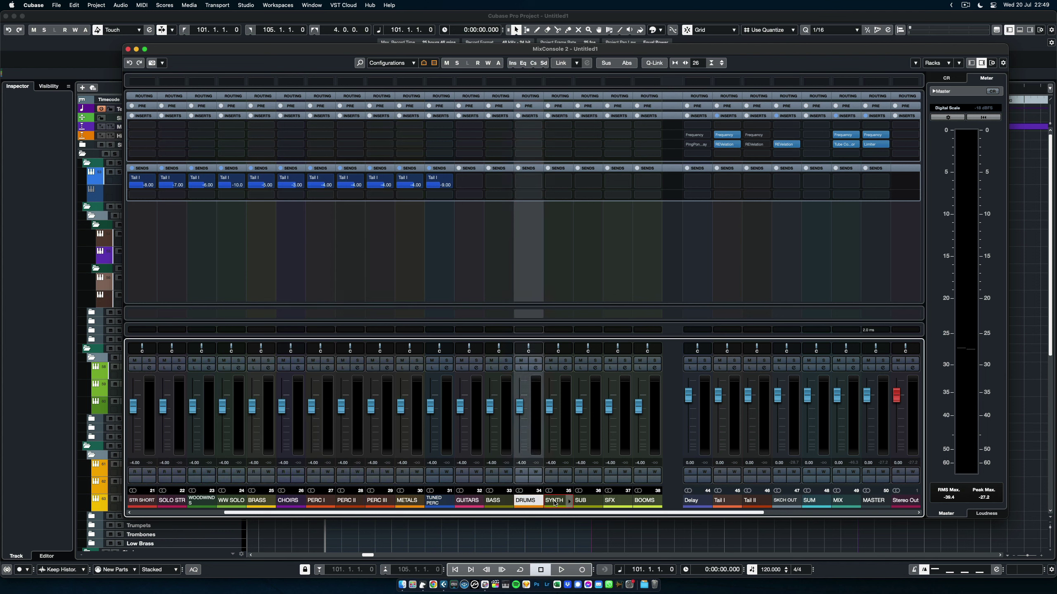
{"action": "left_click", "coordinate": [555, 501]}
{"action": "left_click", "coordinate": [582, 501]}
{"action": "left_click", "coordinate": [609, 502]}
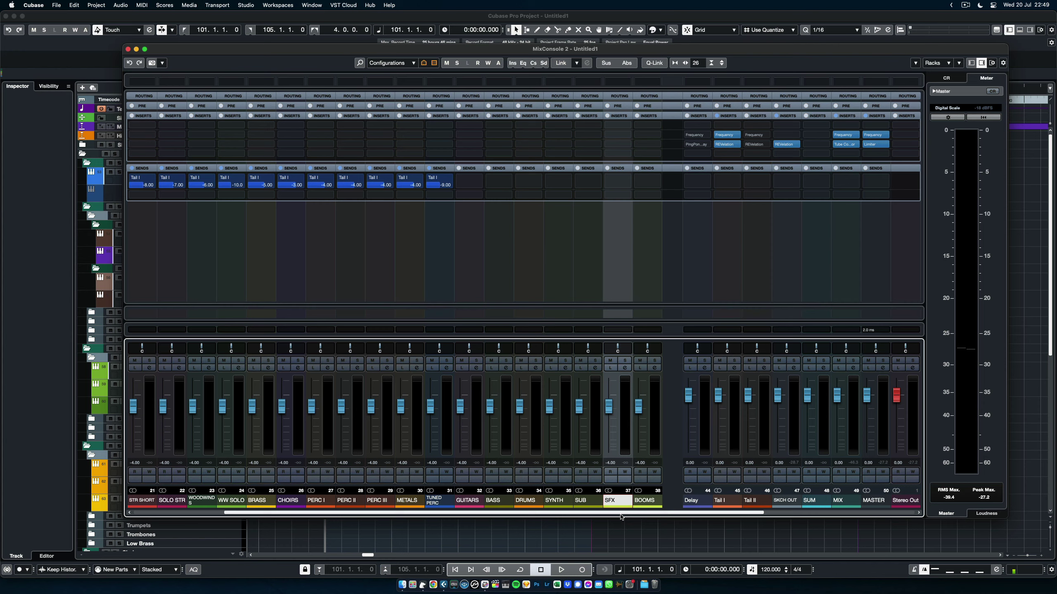
{"action": "left_click_drag", "start_coordinate": [621, 514], "coordinate": [744, 516]}
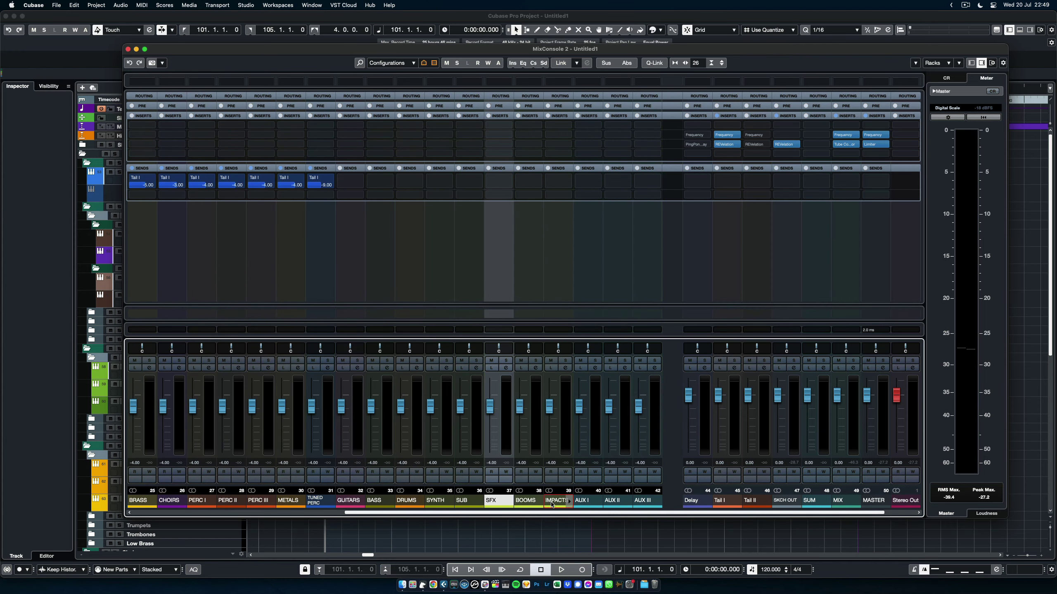
{"action": "left_click", "coordinate": [551, 505]}
{"action": "left_click", "coordinate": [584, 504]}
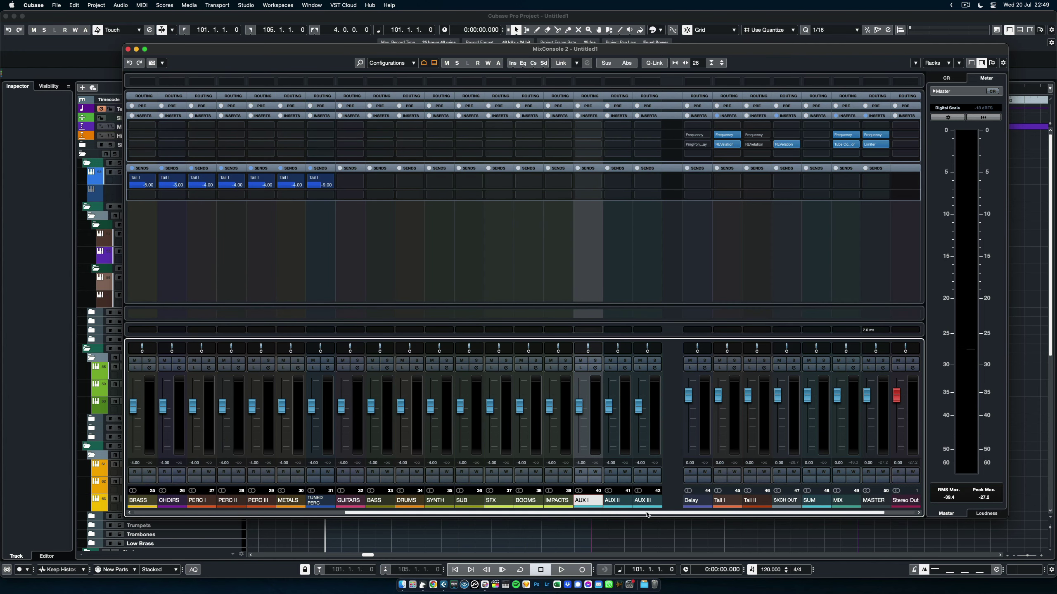
{"action": "scroll", "coordinate": [641, 506], "scroll_direction": "right", "scroll_amount": 1}
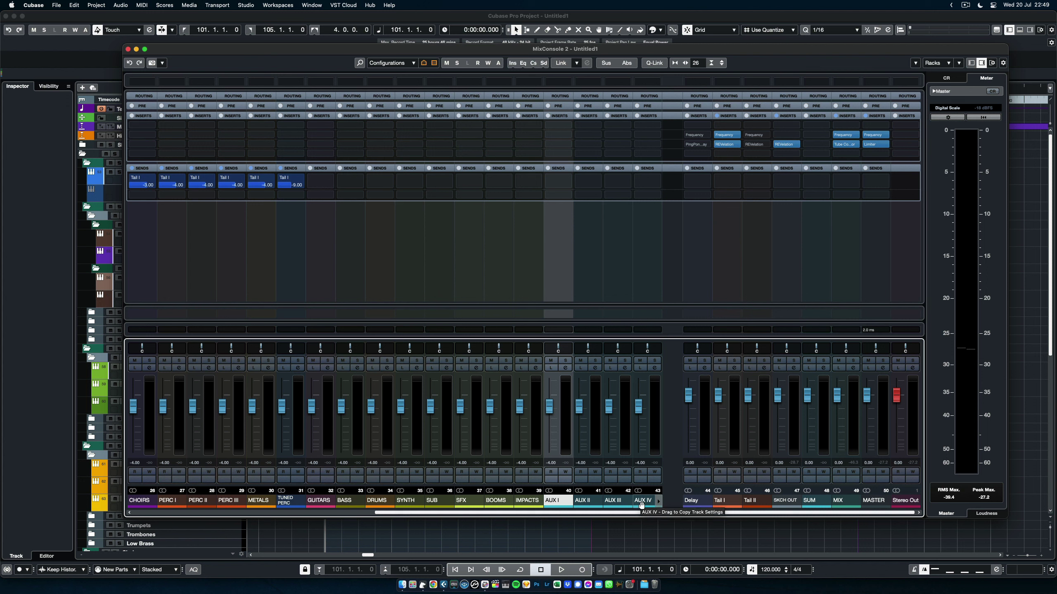
{"action": "left_click", "coordinate": [642, 504], "text": "shift"}
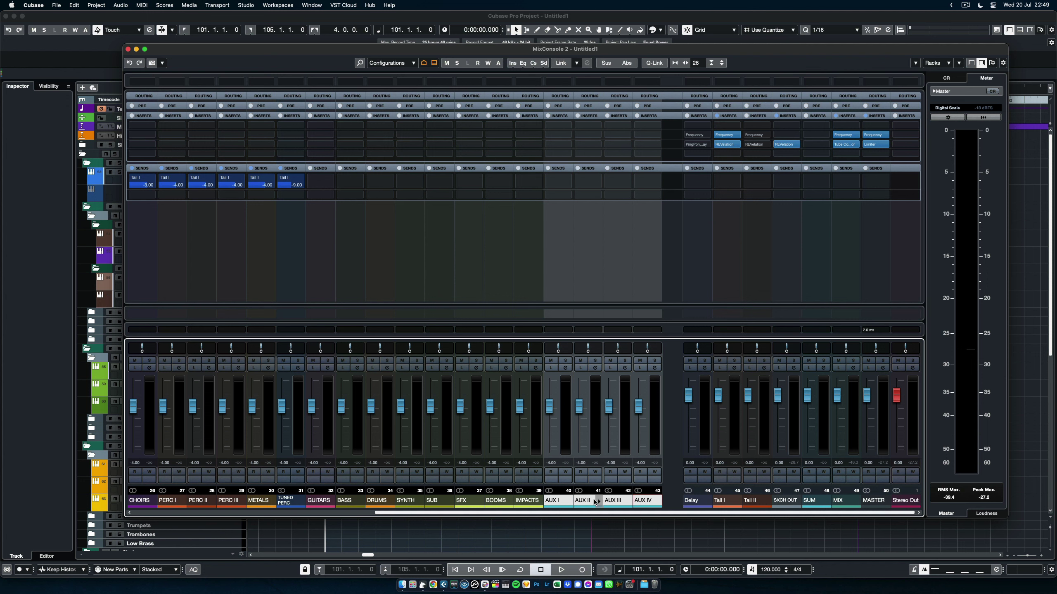
{"action": "left_click", "coordinate": [615, 502], "text": "shift"}
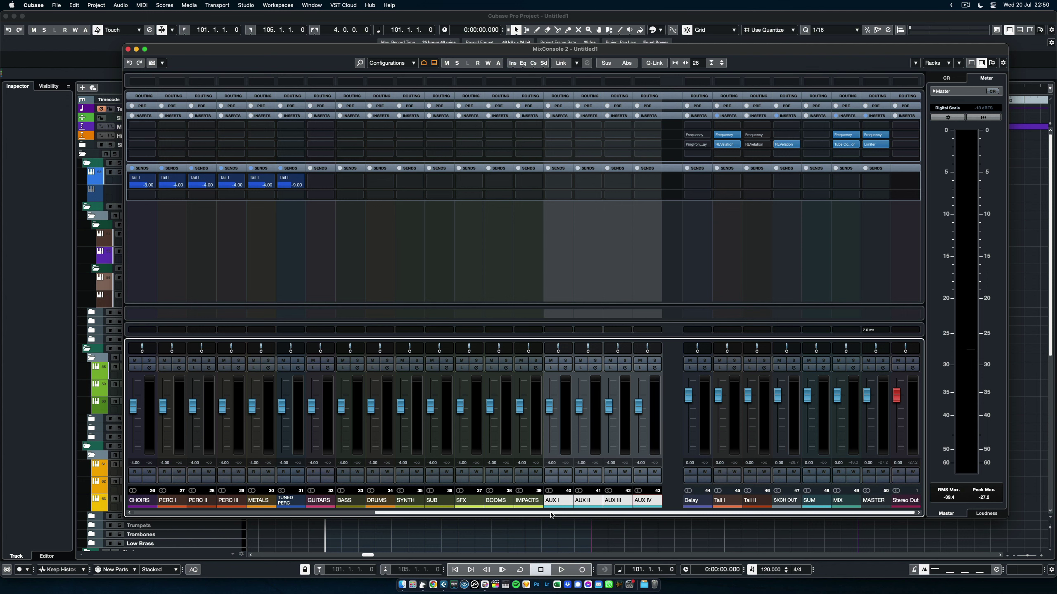
{"action": "left_click_drag", "start_coordinate": [551, 516], "coordinate": [255, 520]}
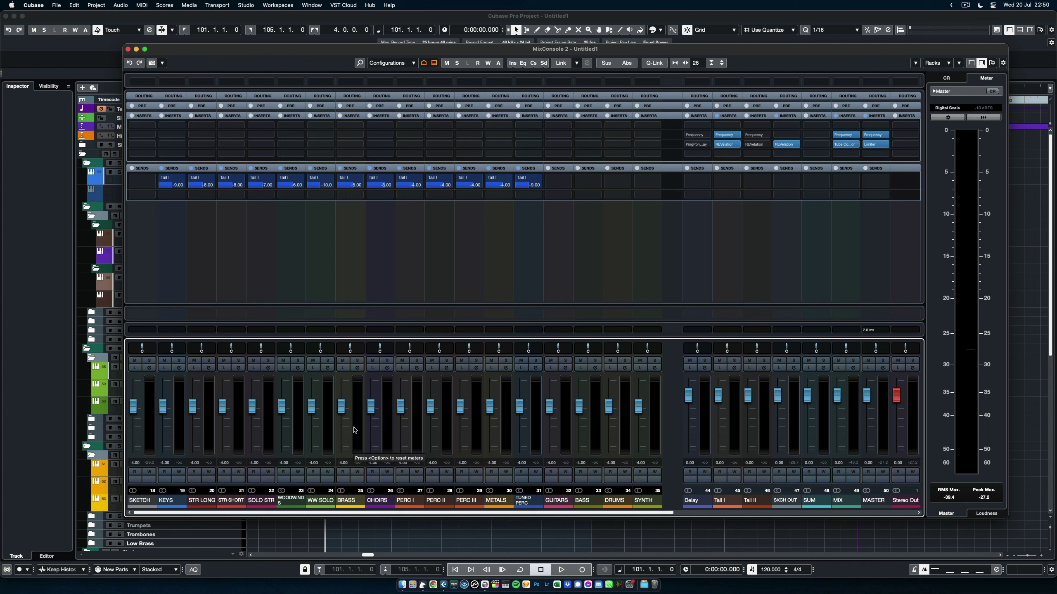
{"action": "mouse_move", "coordinate": [180, 183]}
{"action": "left_click", "coordinate": [674, 96]}
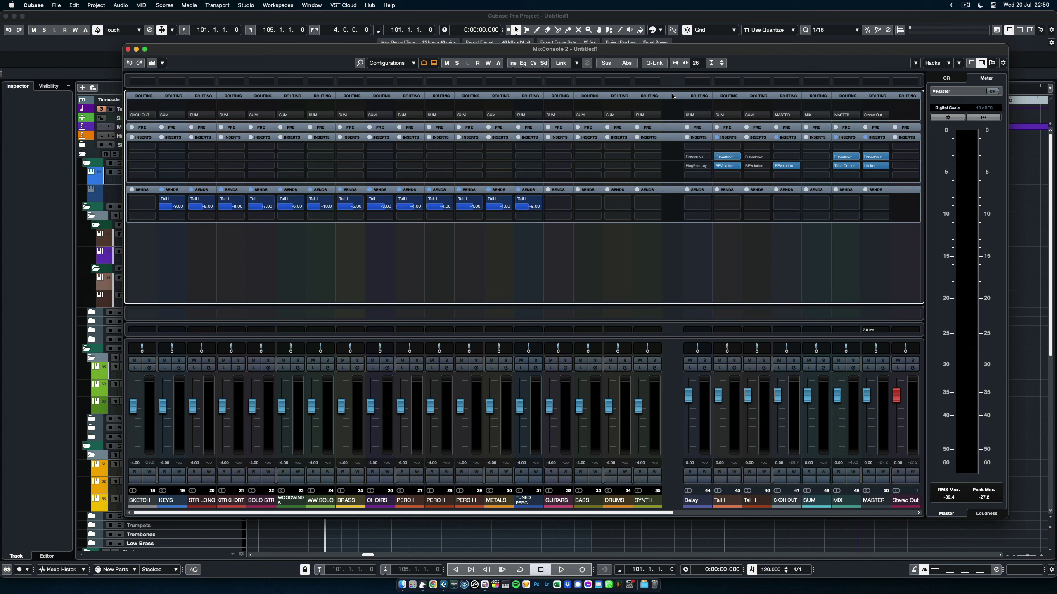
{"action": "left_click", "coordinate": [172, 502]}
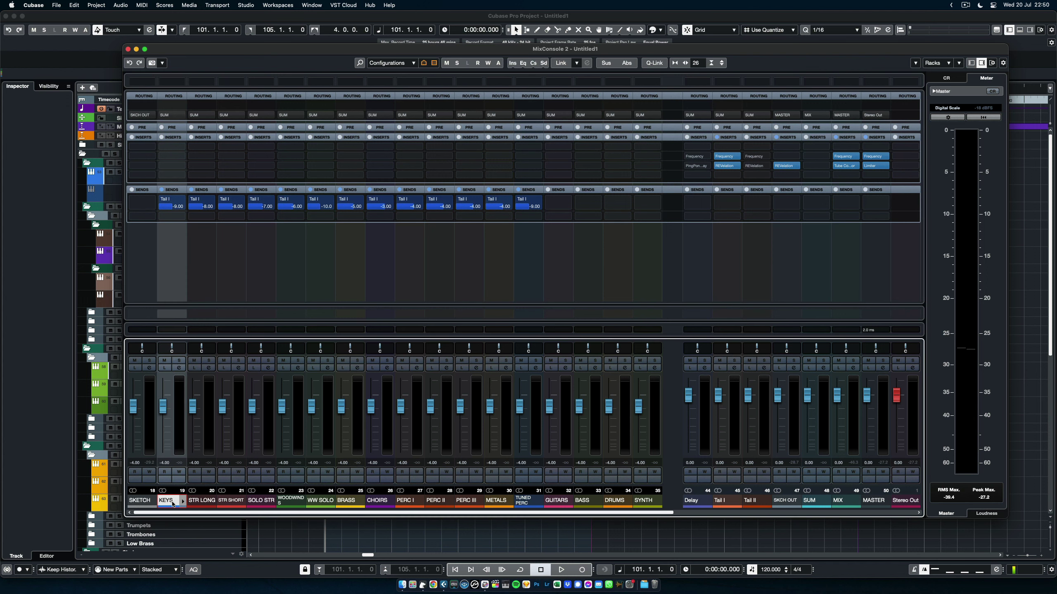
{"action": "left_click", "coordinate": [644, 501], "text": "shift"}
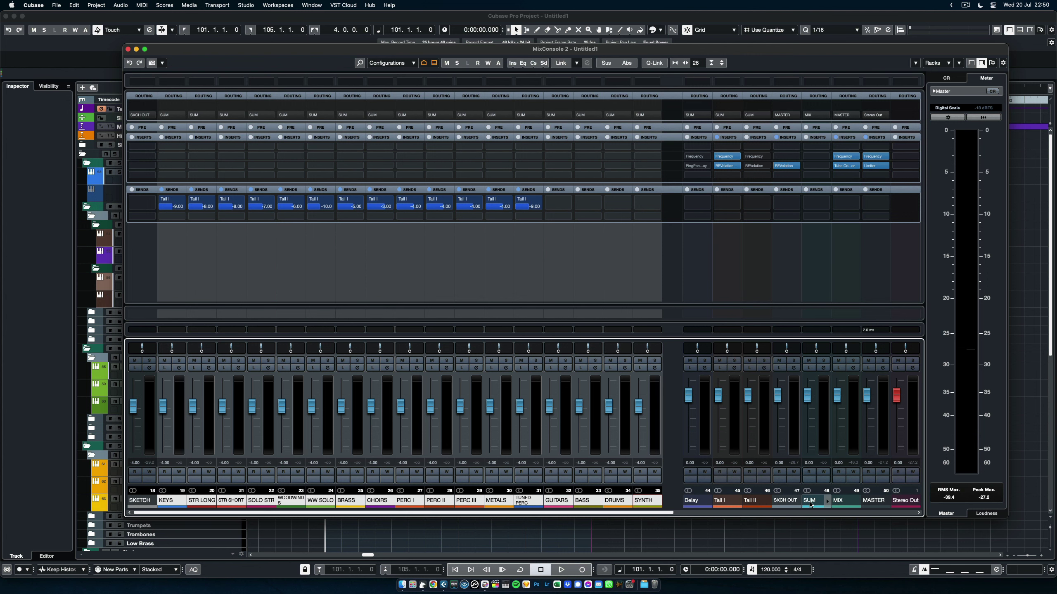
{"action": "left_click", "coordinate": [810, 501]}
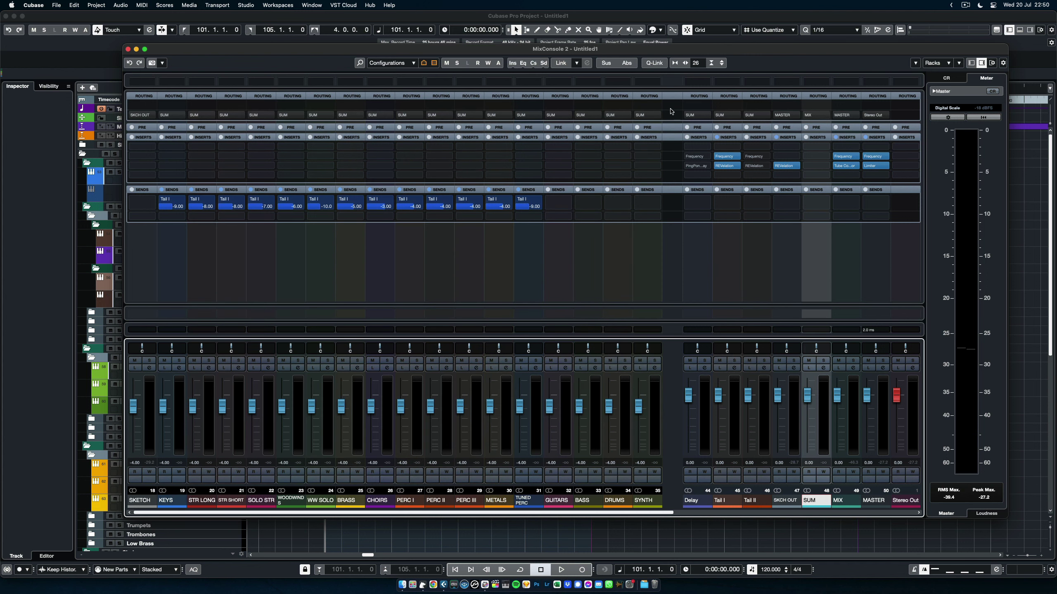
{"action": "left_click", "coordinate": [673, 114]}
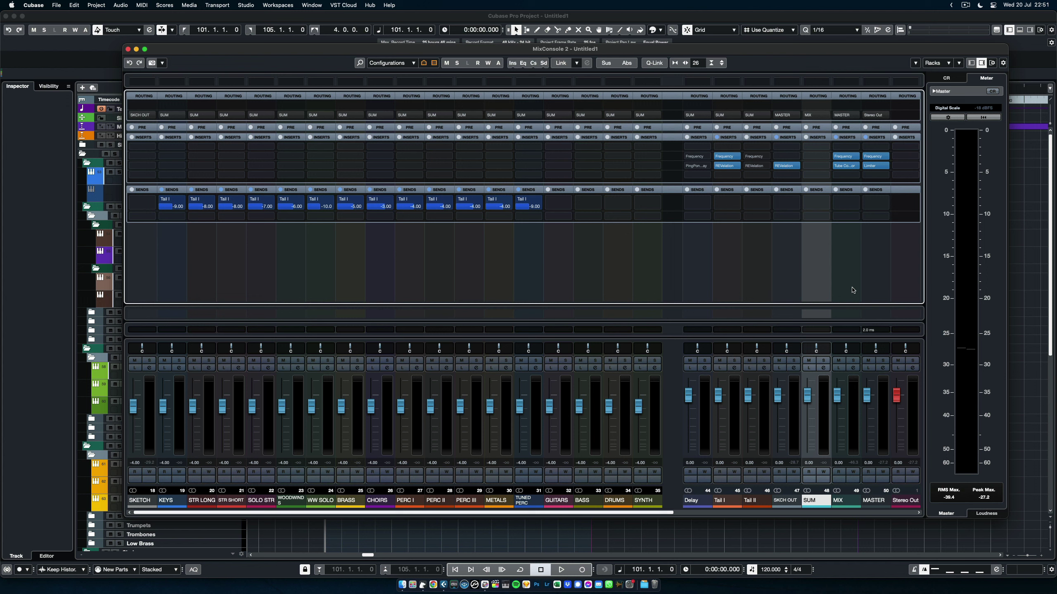
{"action": "left_click", "coordinate": [852, 290]}
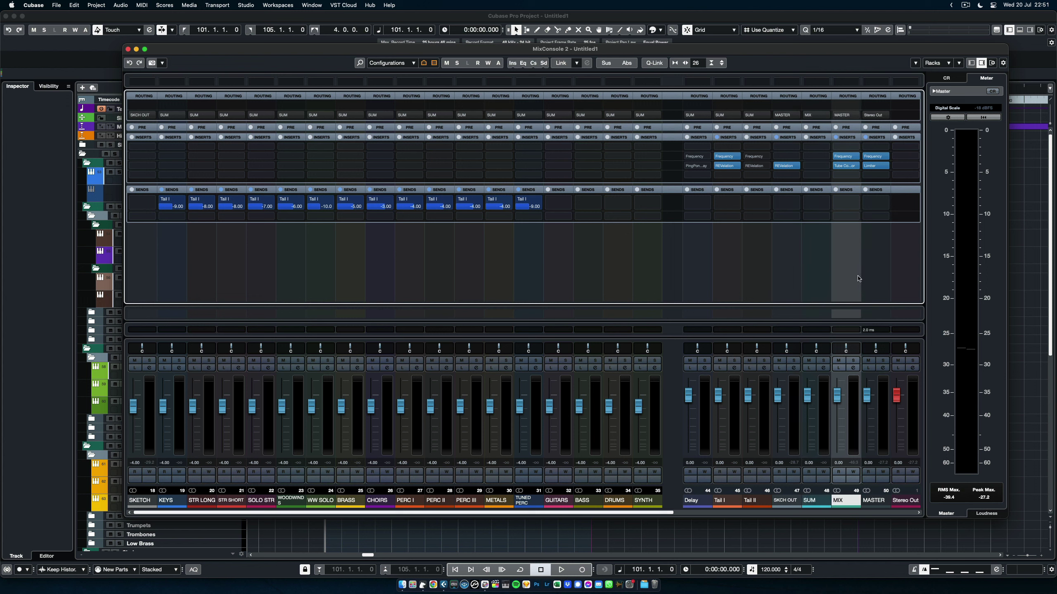
{"action": "left_click", "coordinate": [822, 282]}
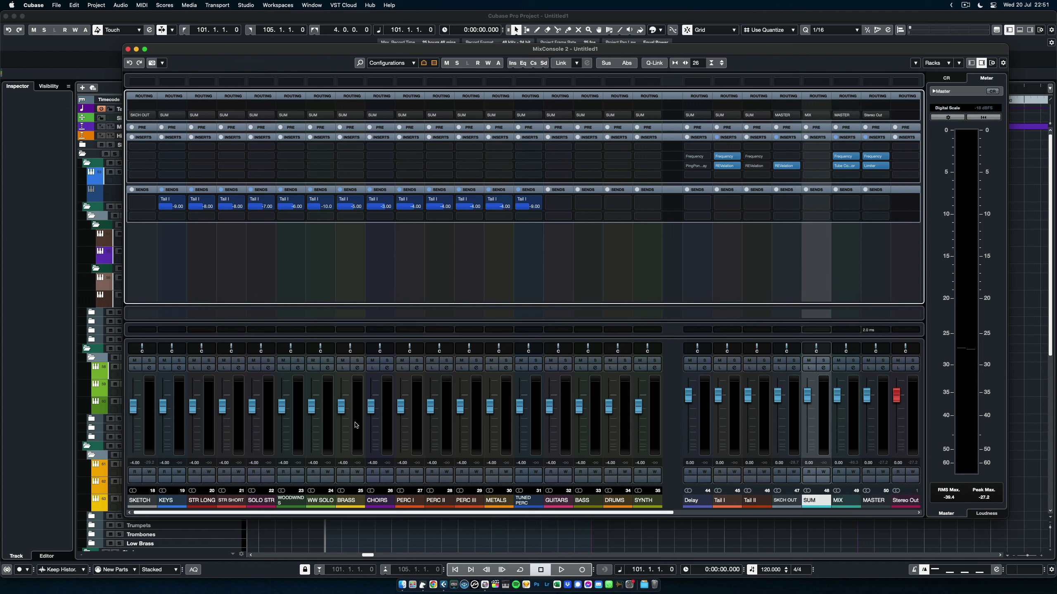
{"action": "left_click", "coordinate": [202, 500]}
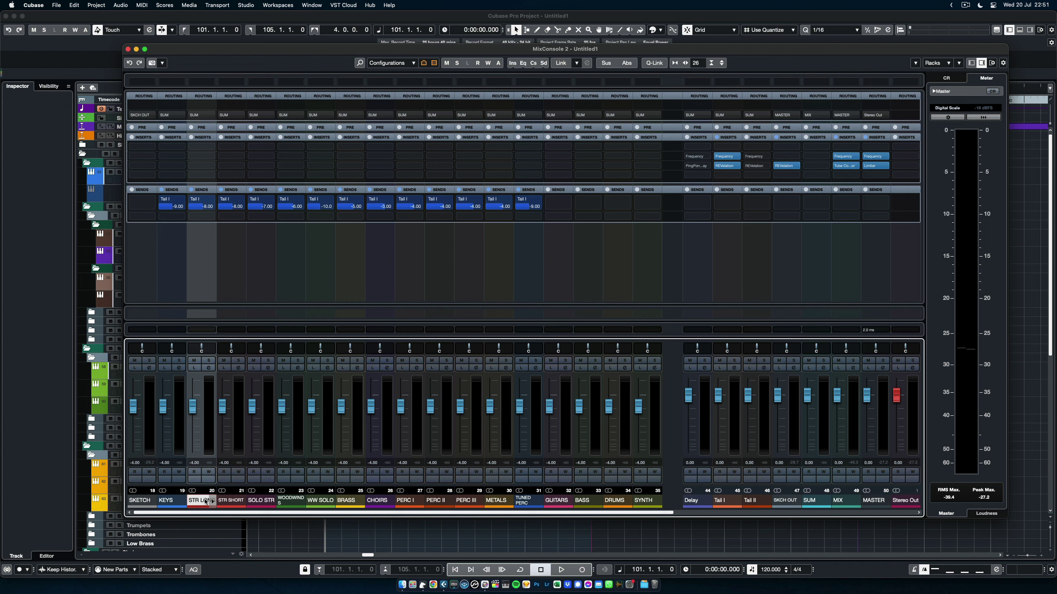
{"action": "left_click", "coordinate": [817, 503]}
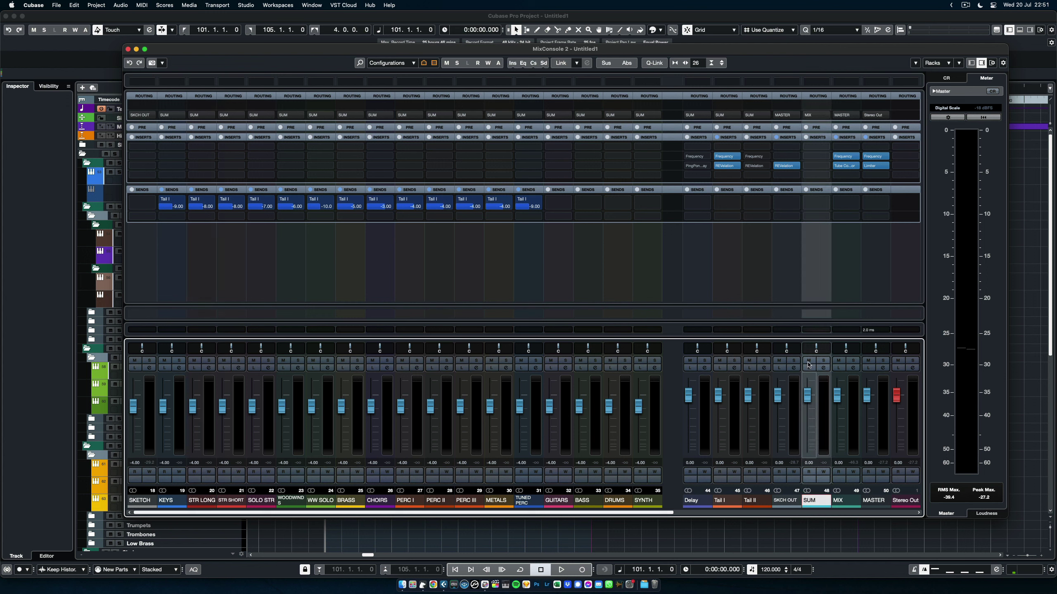
{"action": "left_click", "coordinate": [842, 504]}
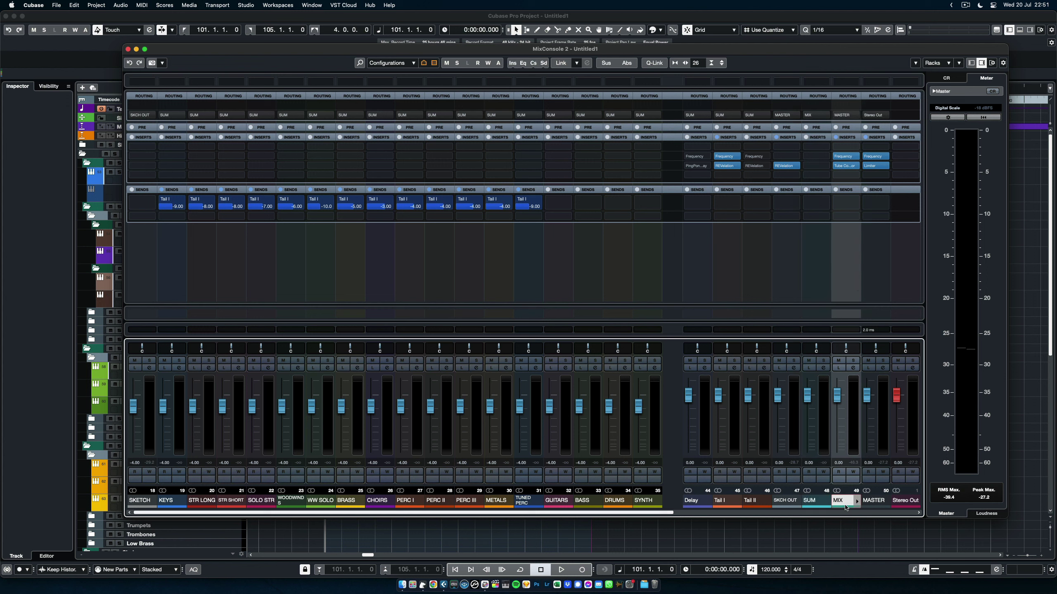
{"action": "left_click", "coordinate": [873, 503]}
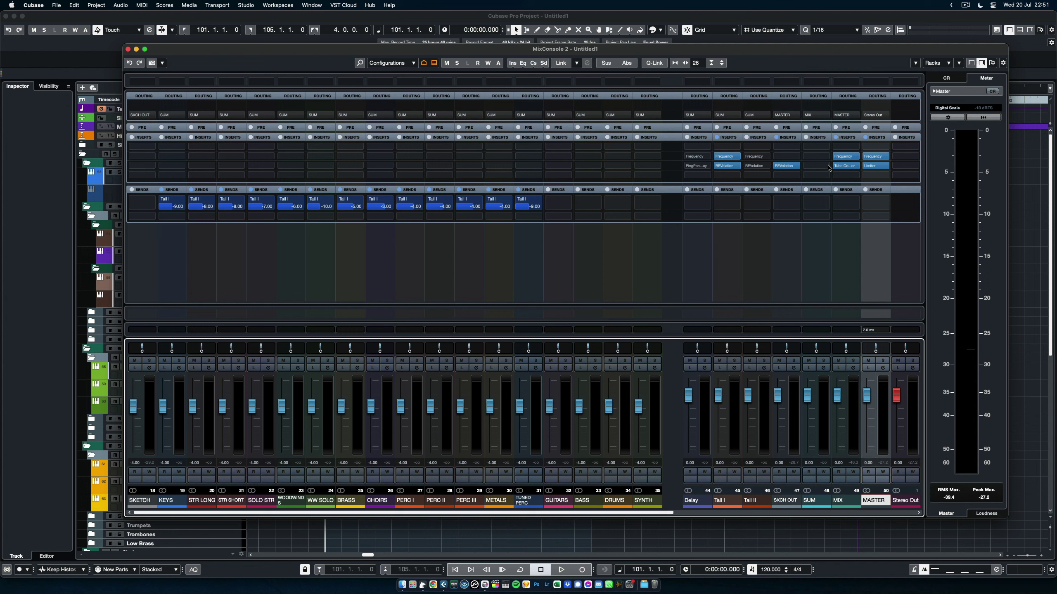
{"action": "left_click", "coordinate": [845, 502]}
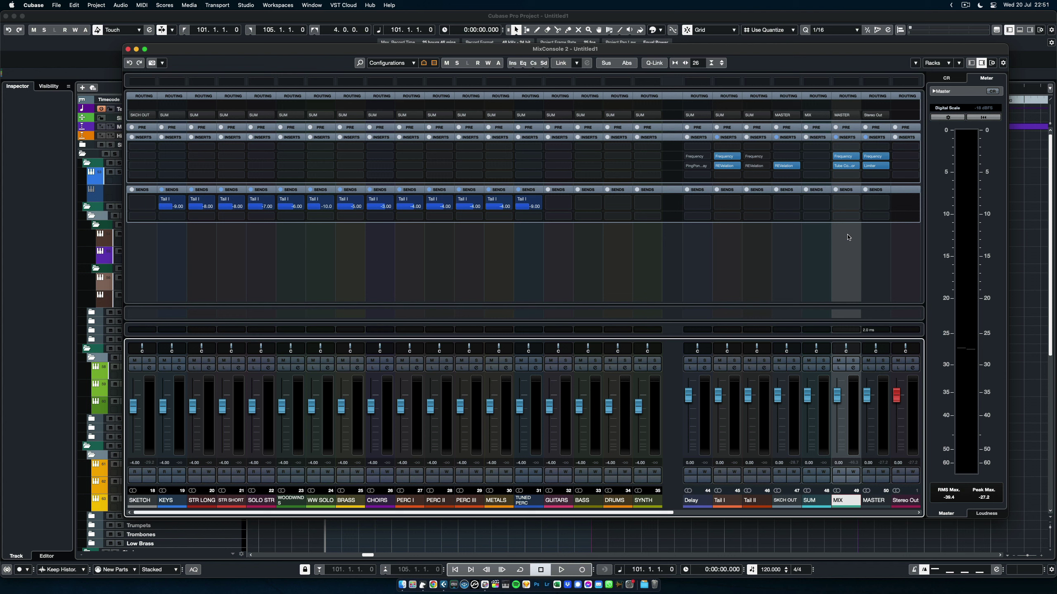
- Check the MIX bus's Frequency EQ, then raise its Tube Compressor Drive to 1.6 dB
{"action": "left_click", "coordinate": [847, 157]}
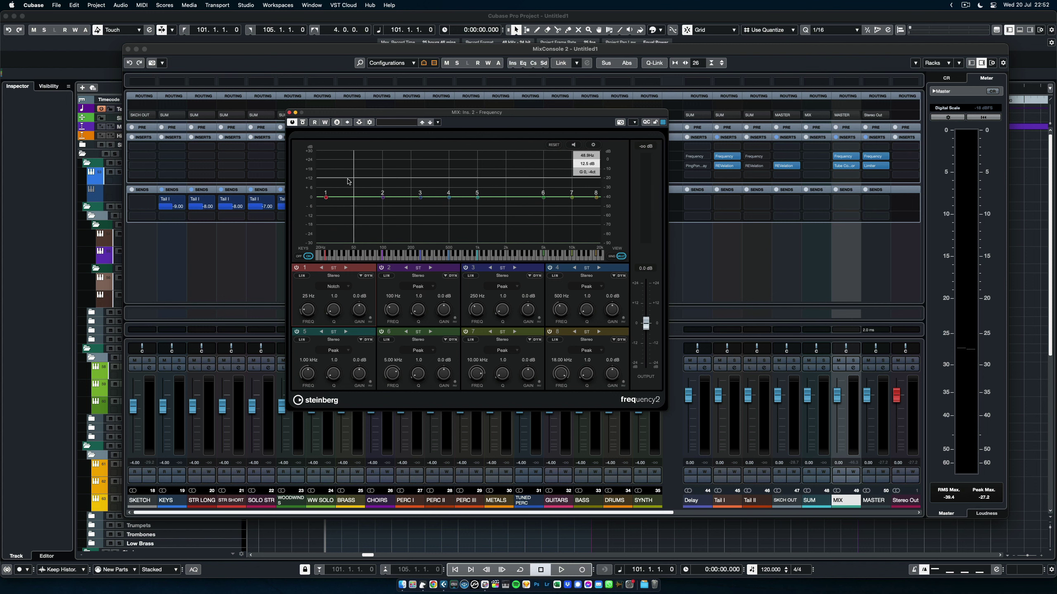
{"action": "left_click", "coordinate": [290, 112]}
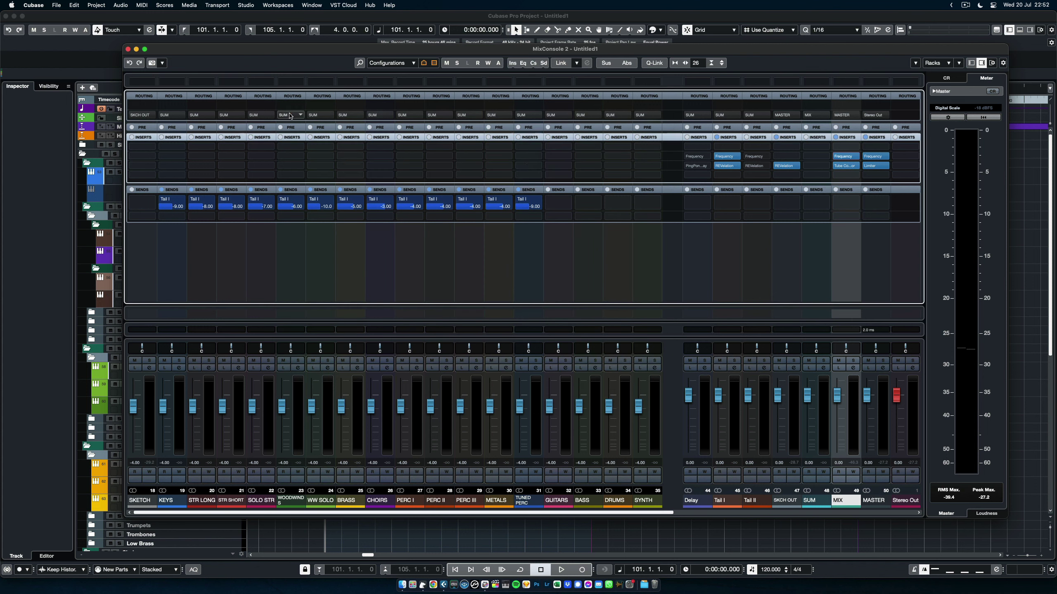
{"action": "left_click", "coordinate": [846, 166]}
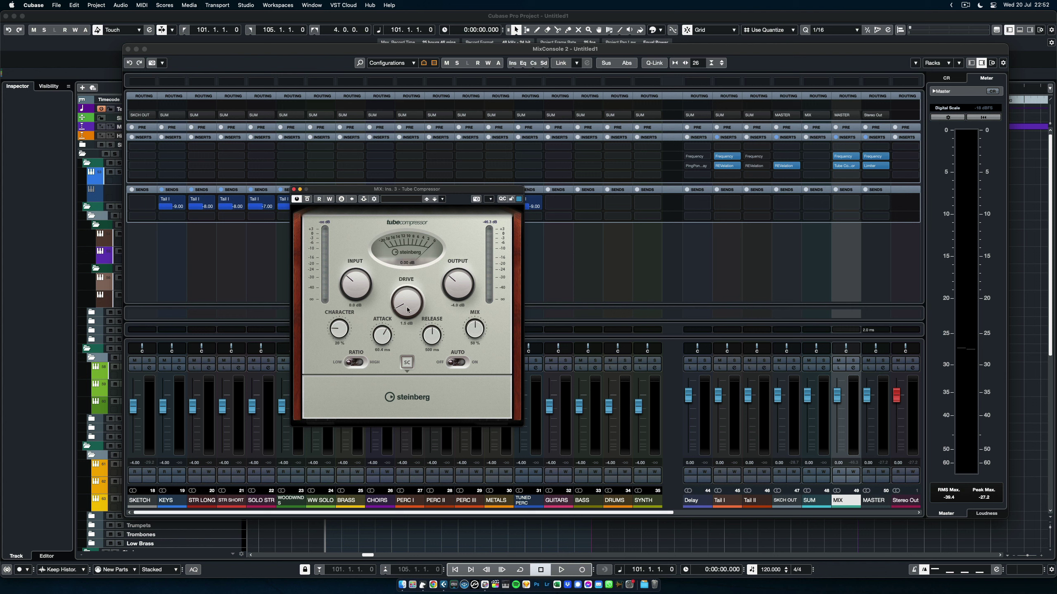
{"action": "scroll", "coordinate": [406, 308], "scroll_direction": "up", "scroll_amount": 1}
{"action": "left_click", "coordinate": [293, 190]}
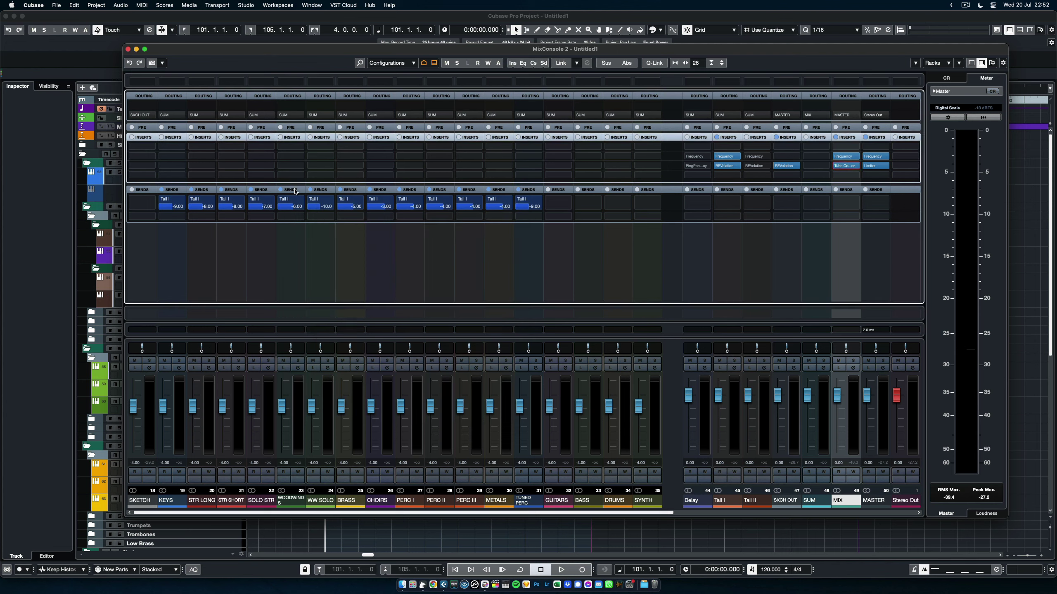
{"action": "left_click", "coordinate": [876, 502]}
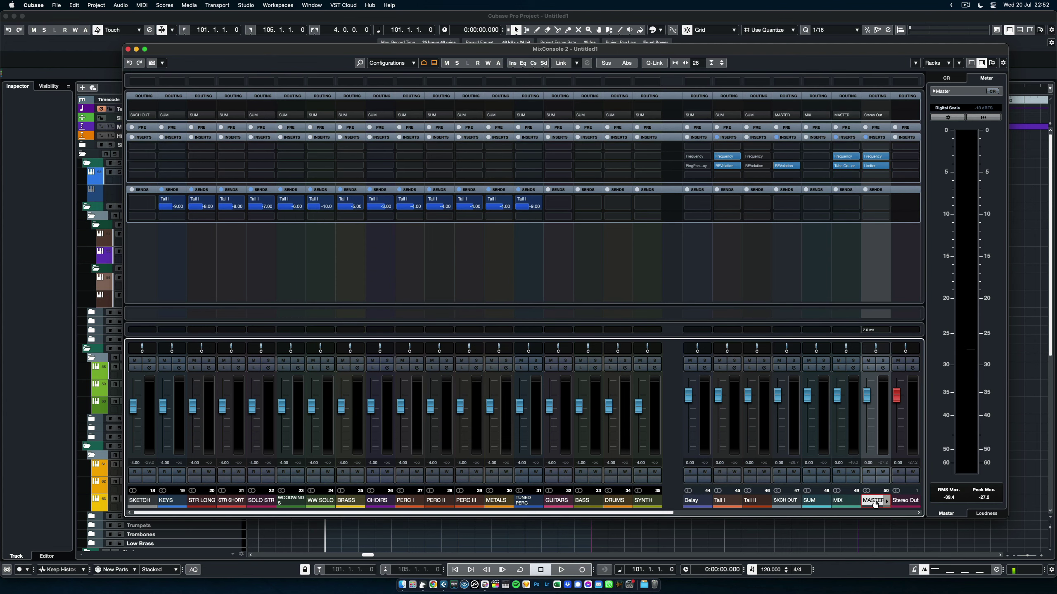
{"action": "left_click", "coordinate": [876, 157]}
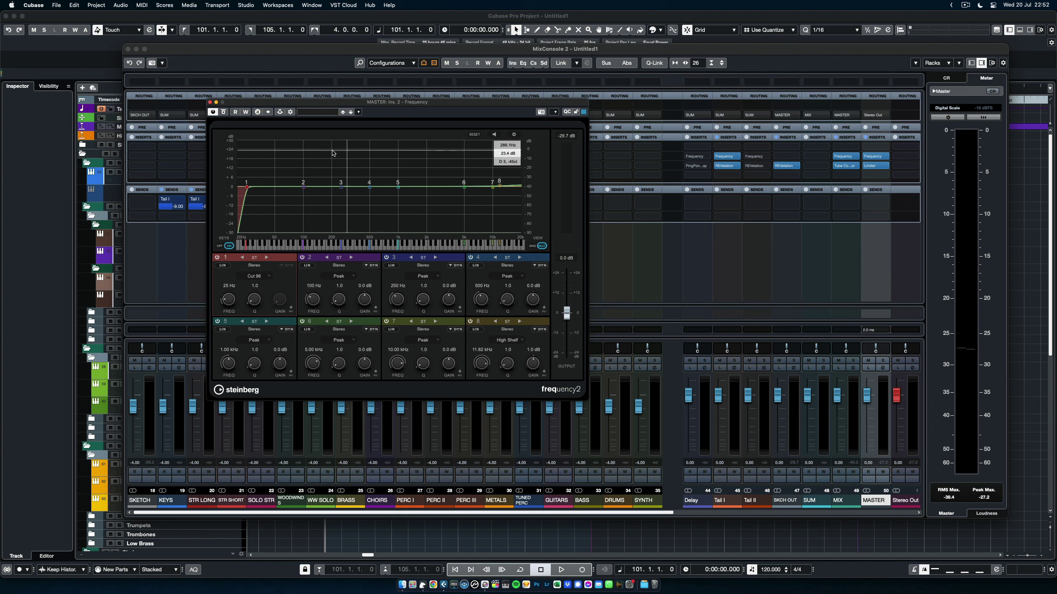
{"action": "left_click_drag", "start_coordinate": [314, 104], "coordinate": [421, 105]}
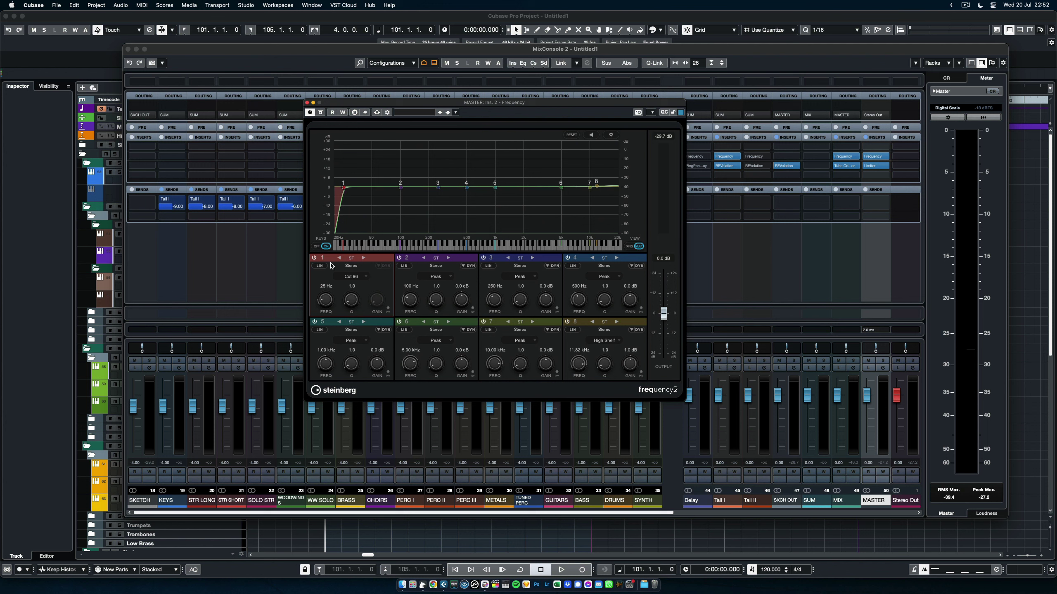
{"action": "left_click", "coordinate": [306, 103]}
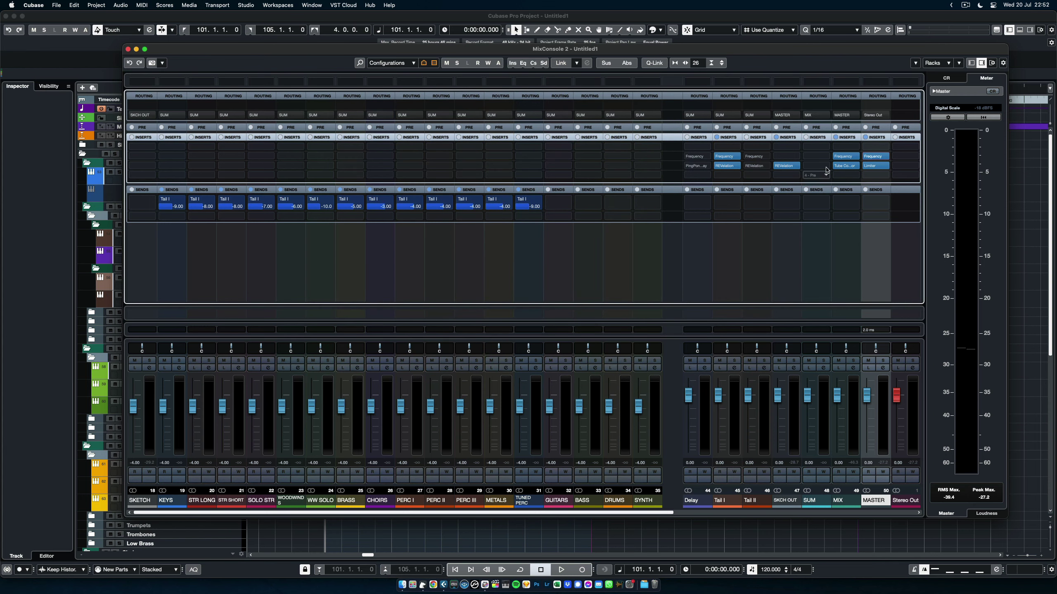
{"action": "left_click", "coordinate": [878, 167]}
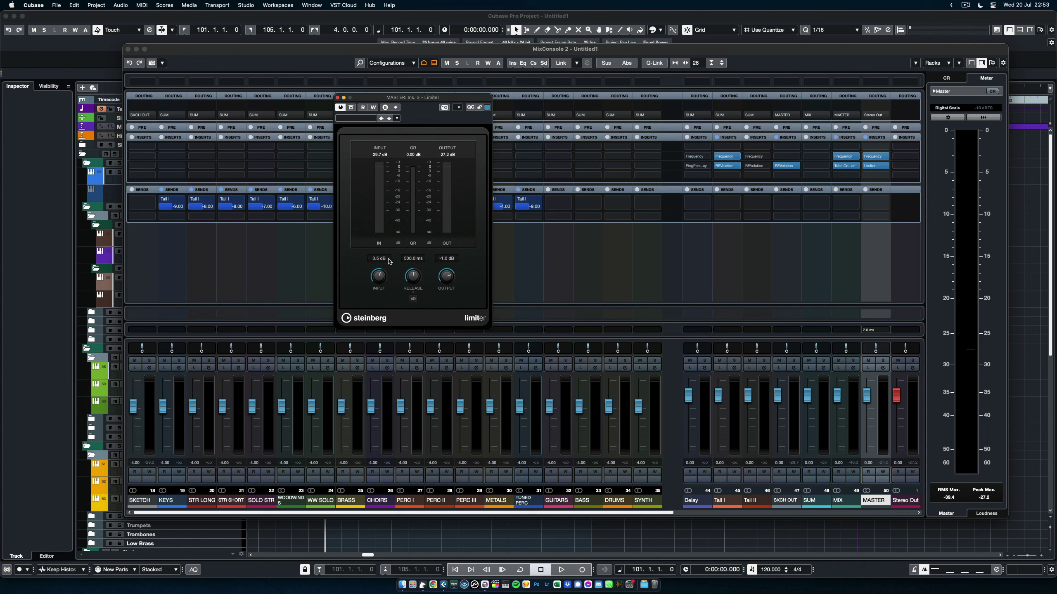
{"action": "left_click", "coordinate": [338, 98]}
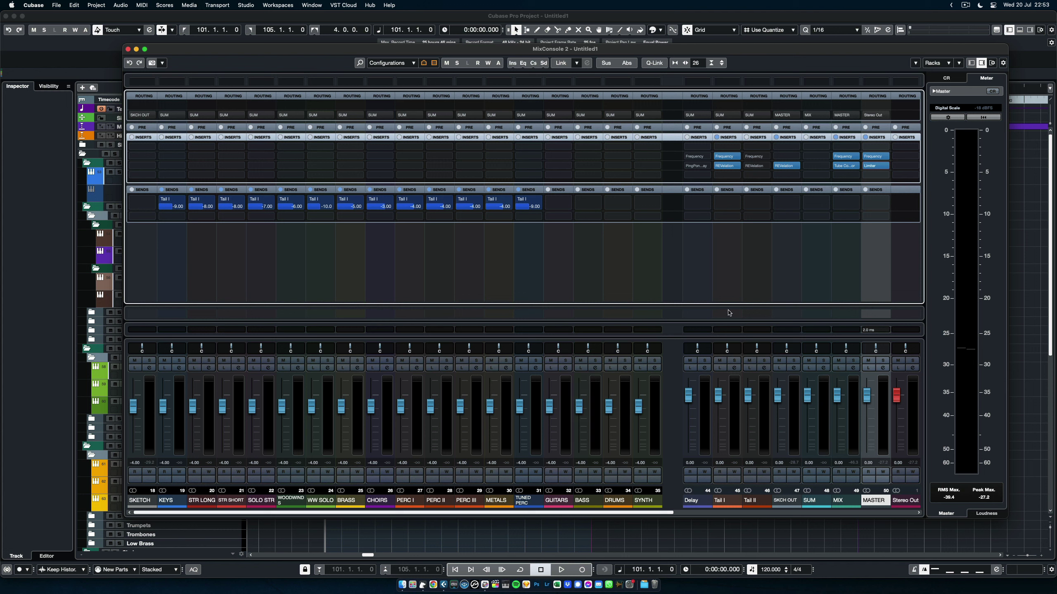
{"action": "left_click", "coordinate": [726, 503]}
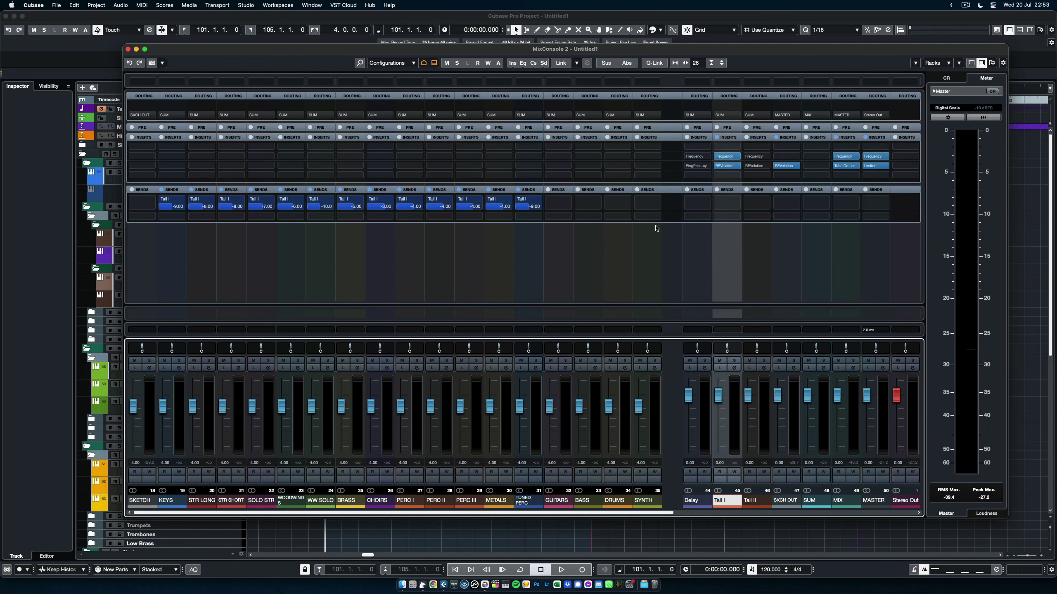
{"action": "left_click", "coordinate": [751, 503]}
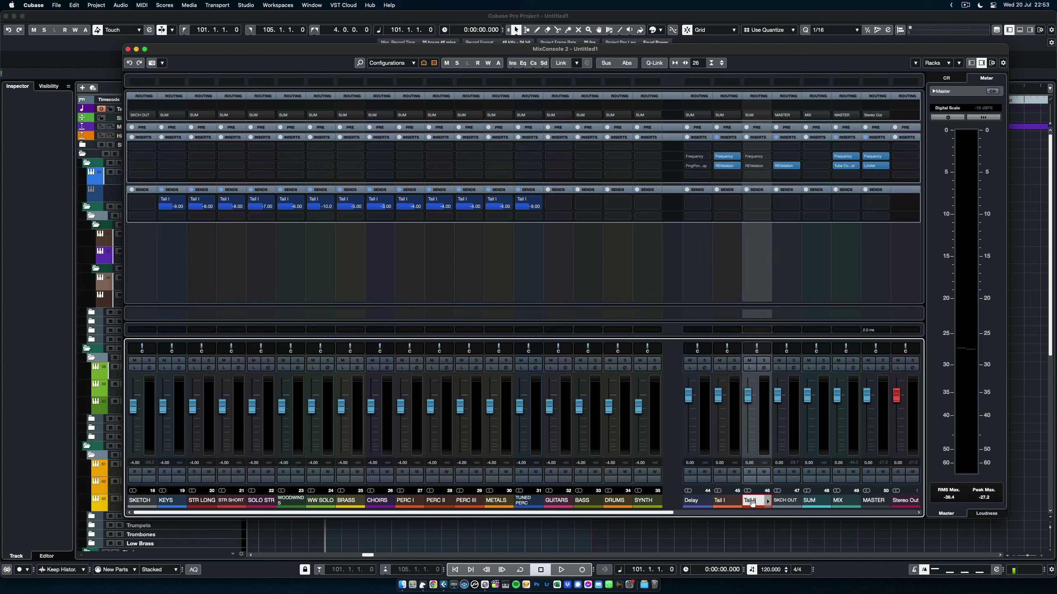
{"action": "left_click", "coordinate": [725, 501]}
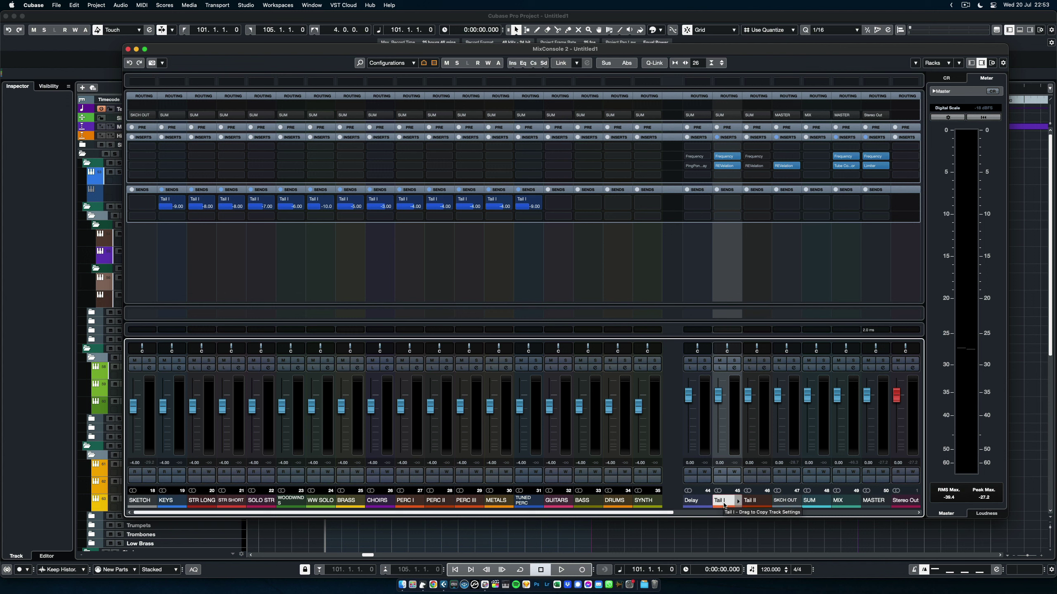
{"action": "left_click", "coordinate": [727, 157]}
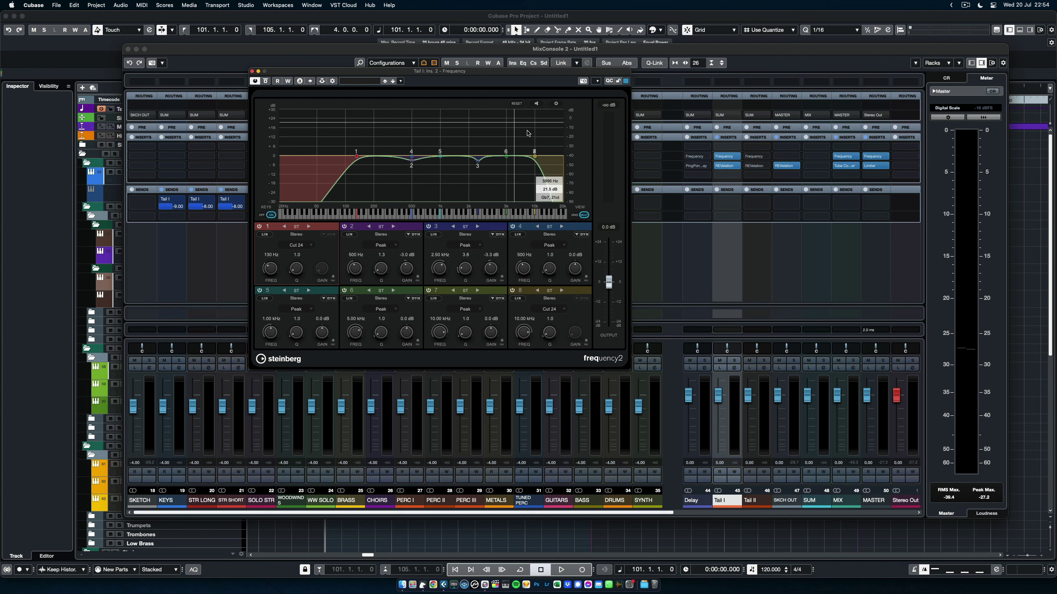
{"action": "left_click", "coordinate": [252, 71]}
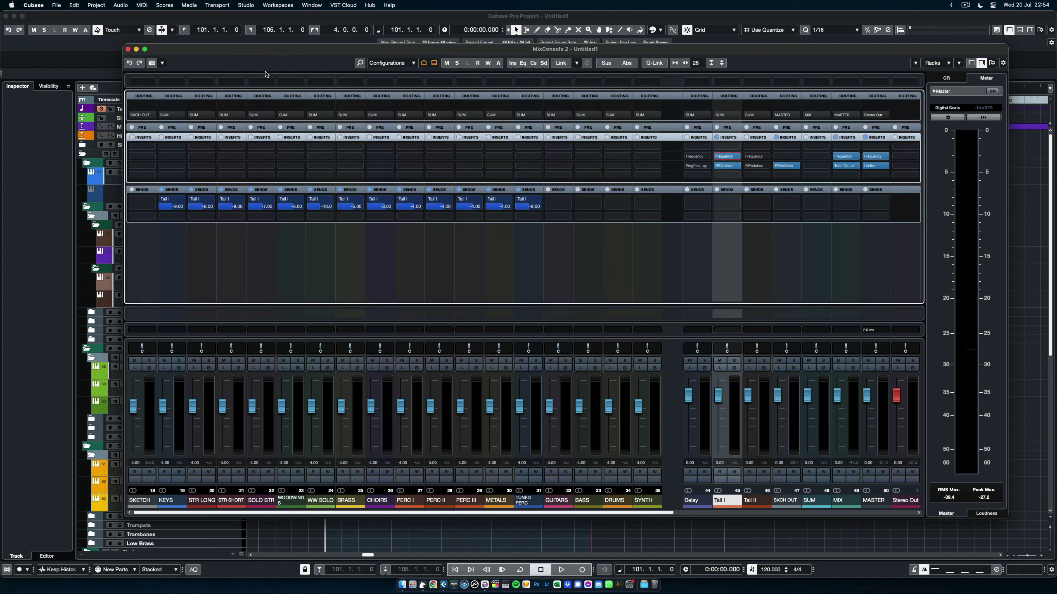
- Drop Tail I's REVelation ER/Tail mix from 100 % to 0 %
{"action": "left_click", "coordinate": [729, 166]}
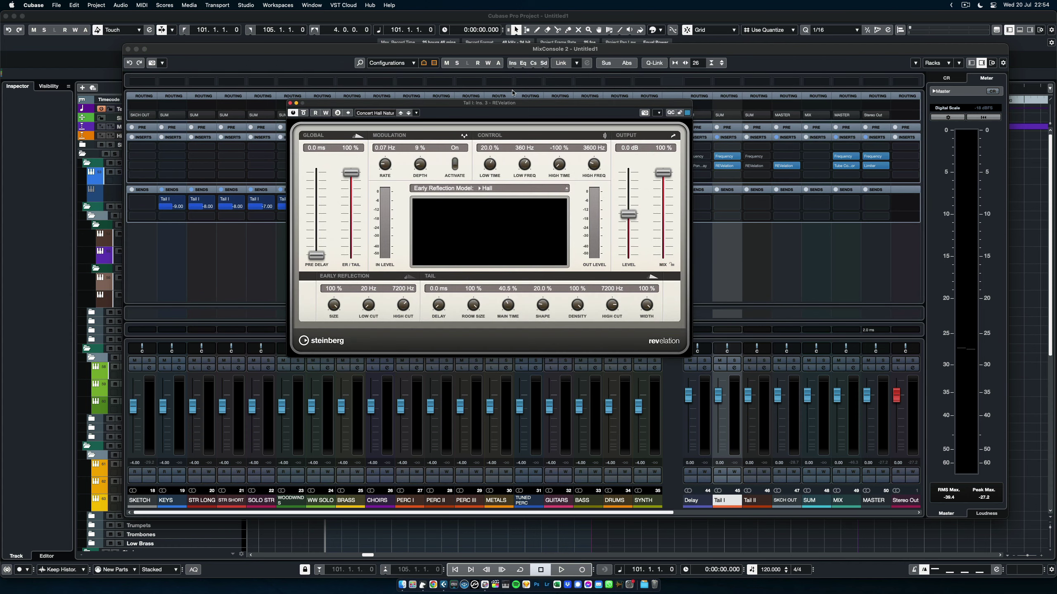
{"action": "left_click_drag", "start_coordinate": [517, 105], "coordinate": [490, 119]}
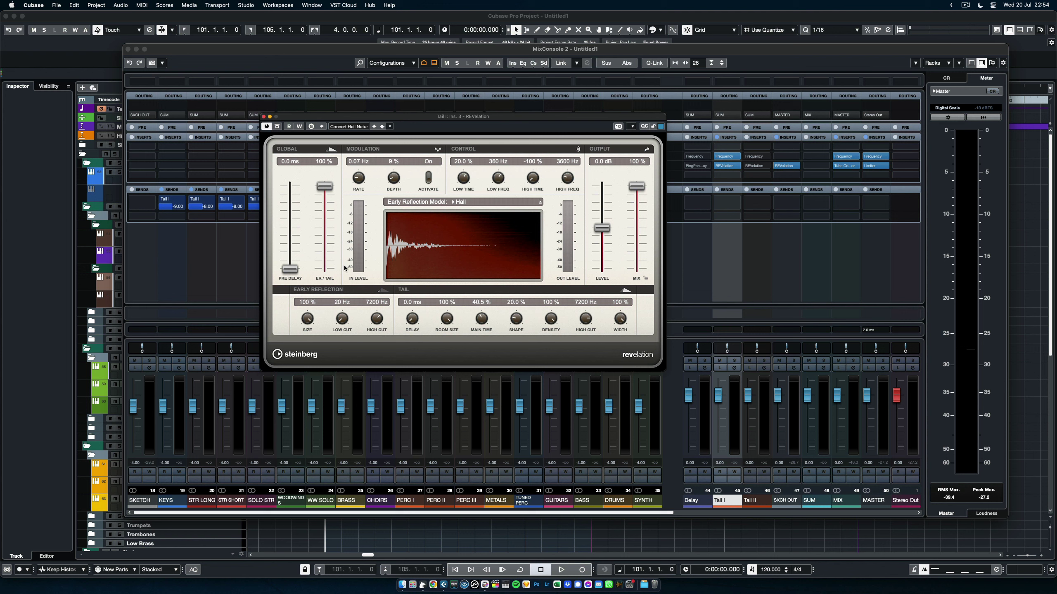
{"action": "left_click_drag", "start_coordinate": [325, 187], "coordinate": [336, 154]}
{"action": "left_click", "coordinate": [264, 116]}
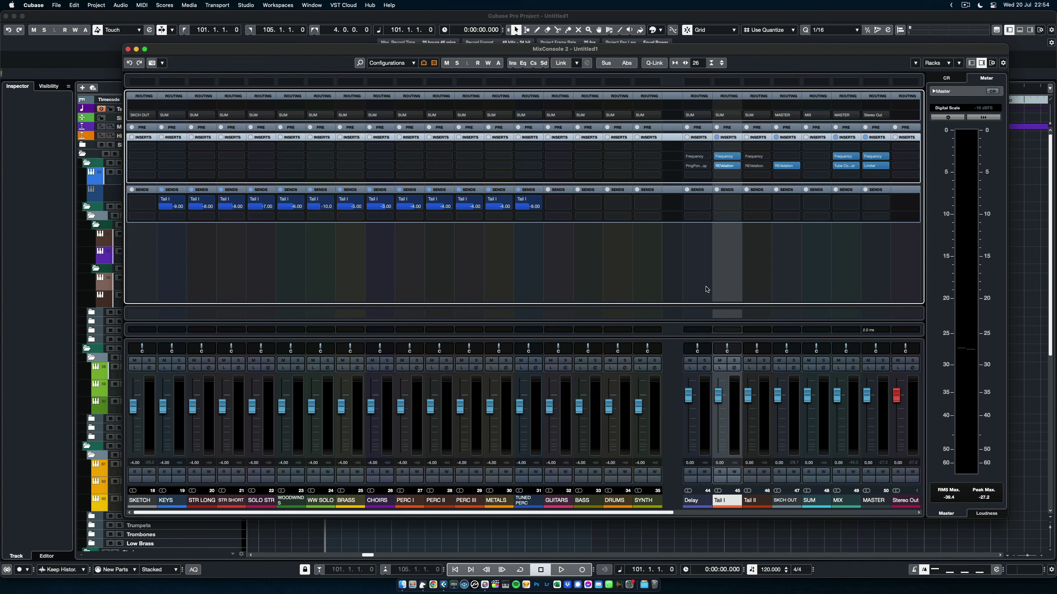
{"action": "left_click", "coordinate": [169, 503]}
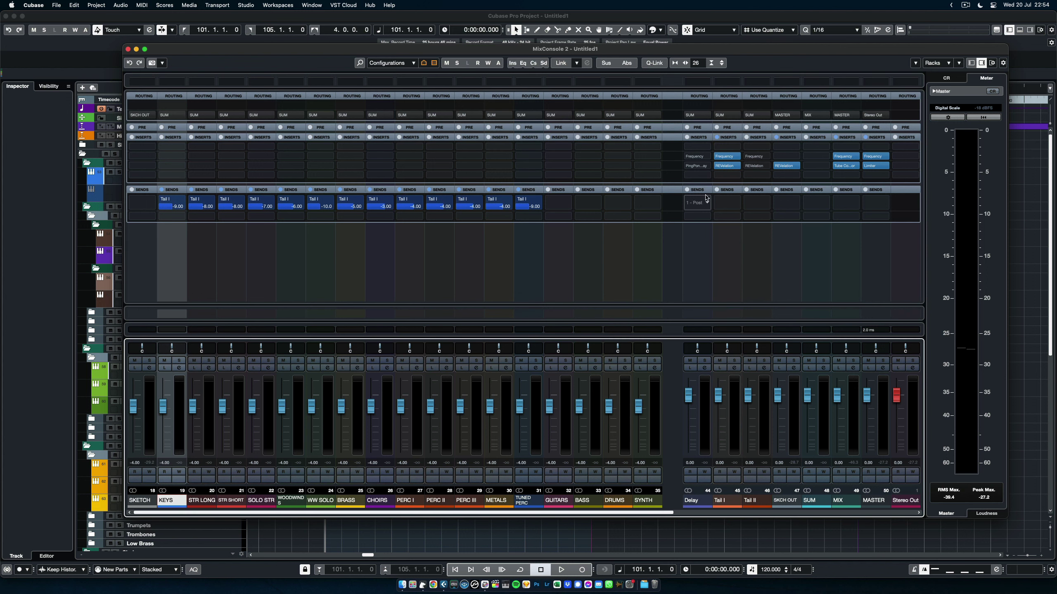
{"action": "mouse_move", "coordinate": [727, 156]}
{"action": "left_click", "coordinate": [752, 504]}
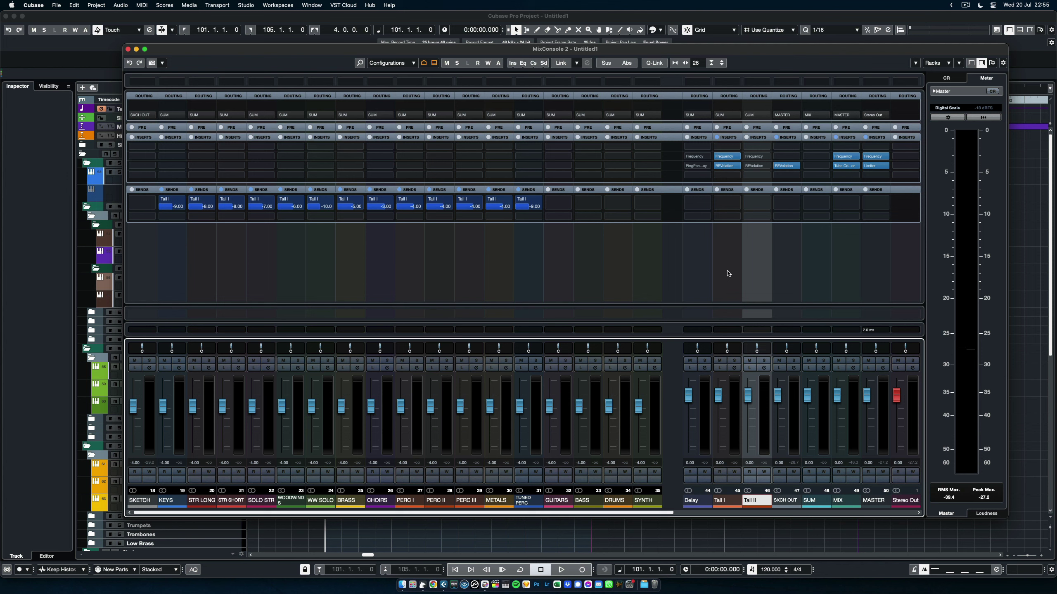
{"action": "left_click", "coordinate": [622, 204]}
{"action": "scroll", "coordinate": [641, 362], "scroll_direction": "down", "scroll_amount": 5}
{"action": "left_click", "coordinate": [641, 462]}
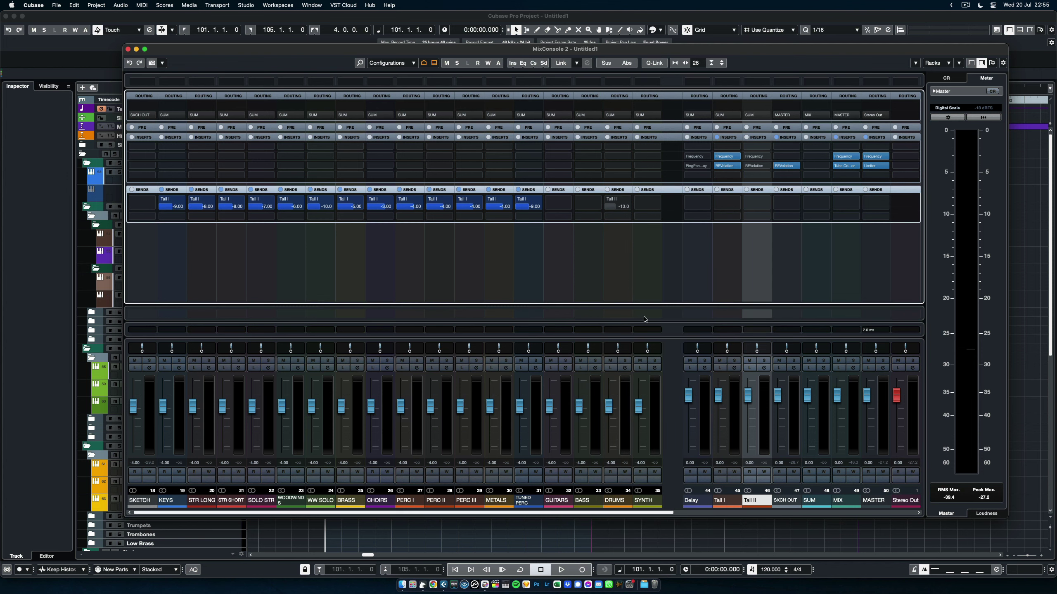
{"action": "left_click", "coordinate": [608, 199]}
{"action": "left_click", "coordinate": [629, 201]}
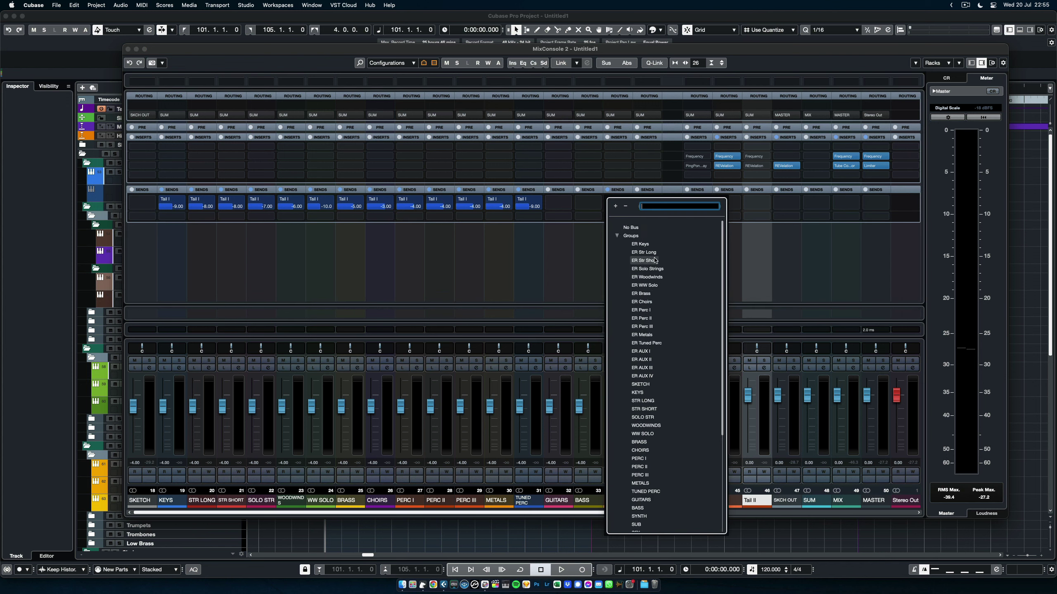
{"action": "left_click", "coordinate": [635, 226]}
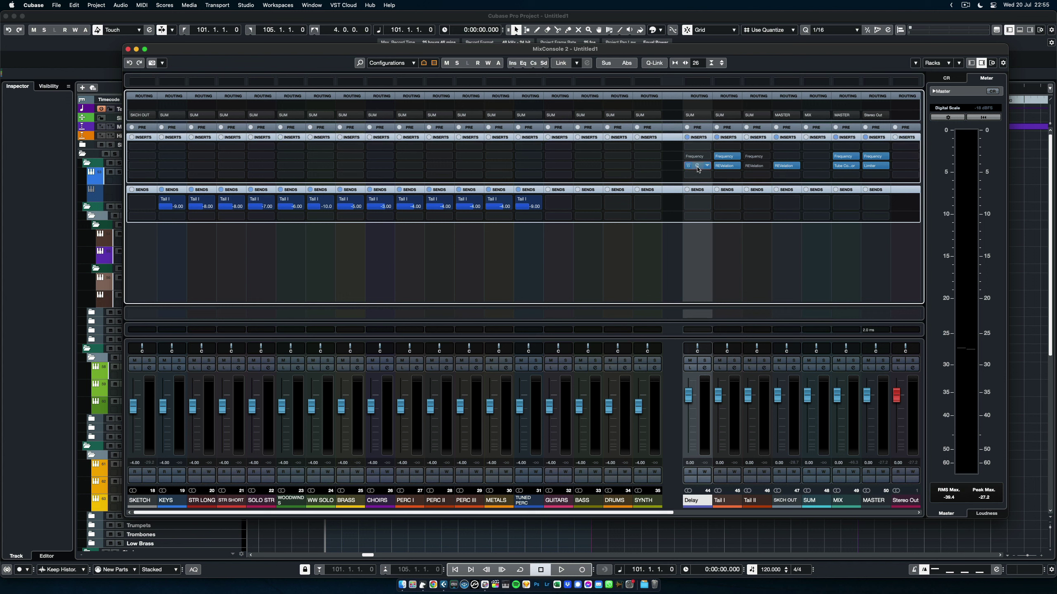
- Bypass the Delay bus's PingPongDelay and nudge the SYNTH channel's fader
{"action": "left_click", "coordinate": [698, 169]}
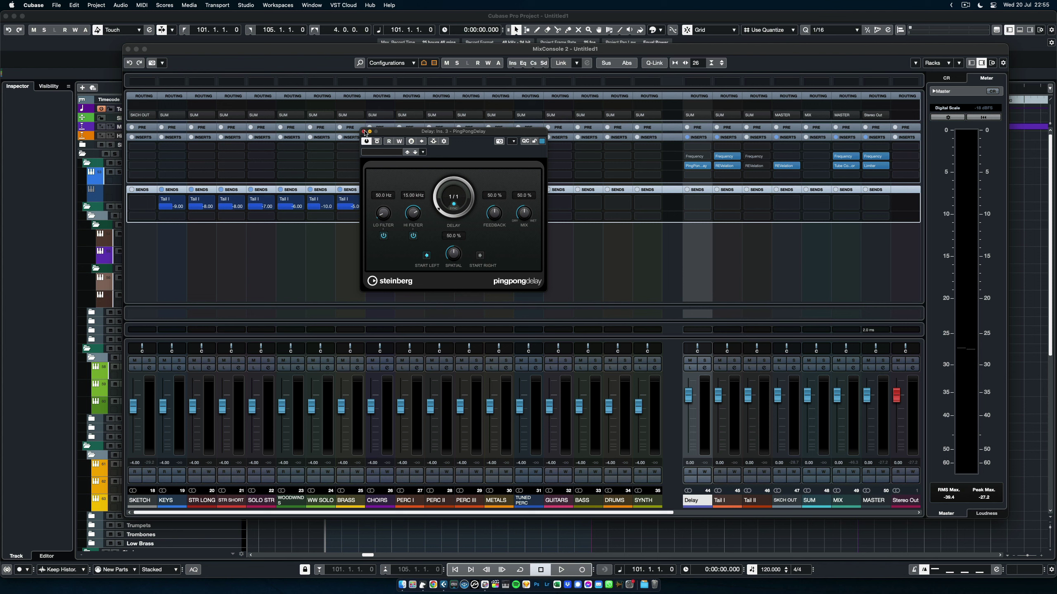
{"action": "left_click", "coordinate": [364, 132]}
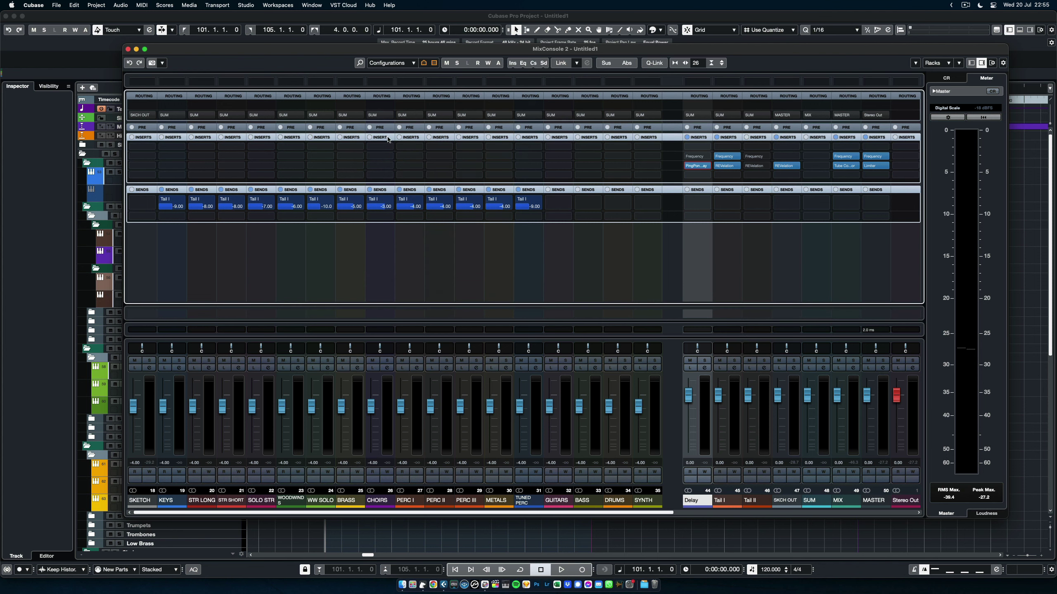
{"action": "left_click", "coordinate": [688, 166]}
{"action": "mouse_move", "coordinate": [640, 408]}
{"action": "left_mouse_down"}
{"action": "mouse_move", "coordinate": [640, 385]}
{"action": "mouse_move", "coordinate": [638, 409]}
{"action": "left_mouse_up"}
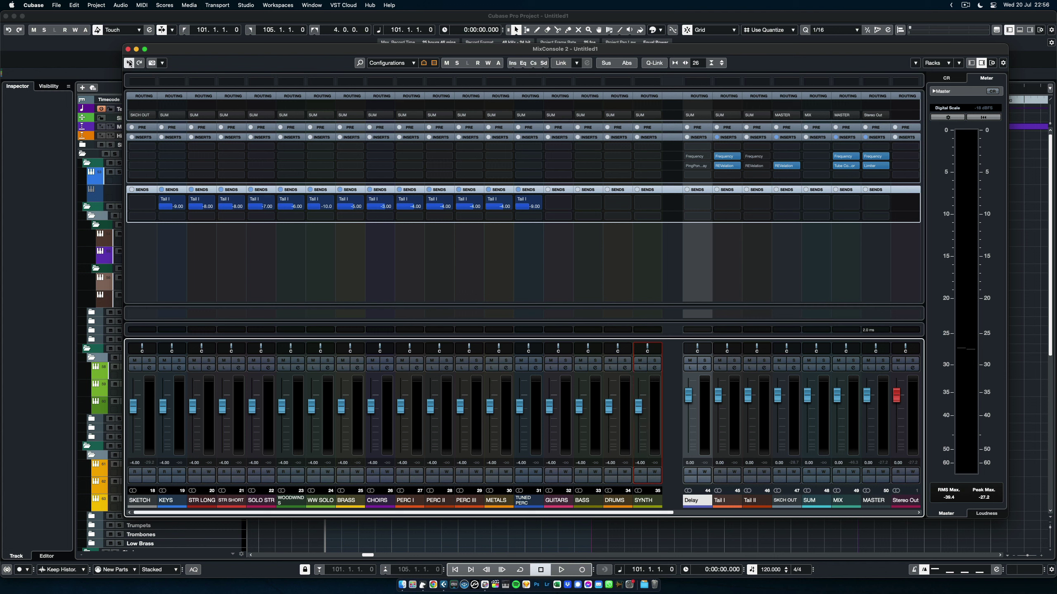
{"action": "left_click", "coordinate": [674, 402]}
- Bring up the ER-bus mixer, enlarge it, select ER Str Long and shift the window right
{"action": "left_click", "coordinate": [128, 50]}
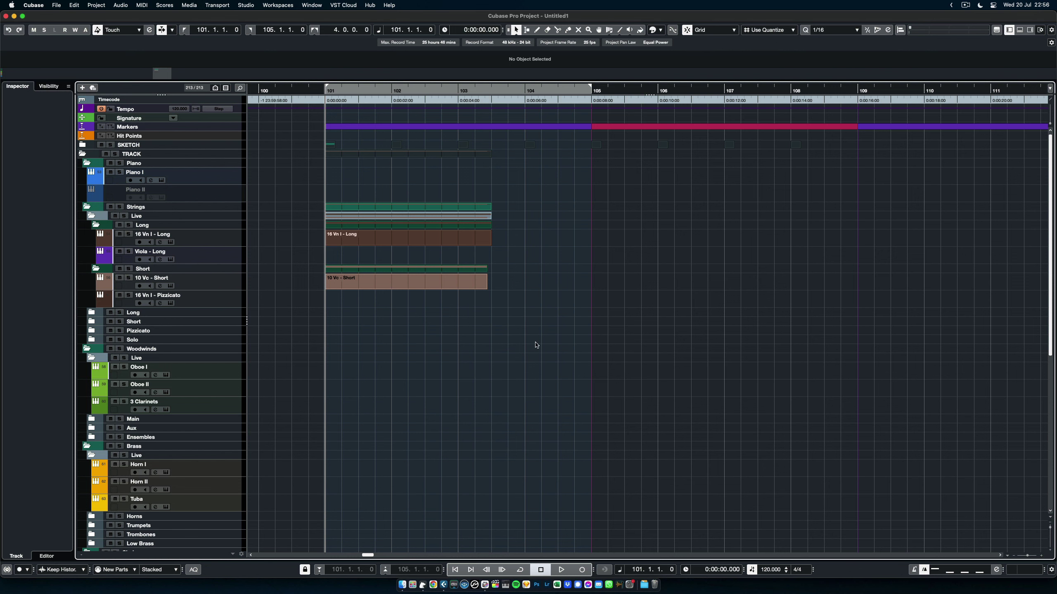
{"action": "key", "text": "F3"}
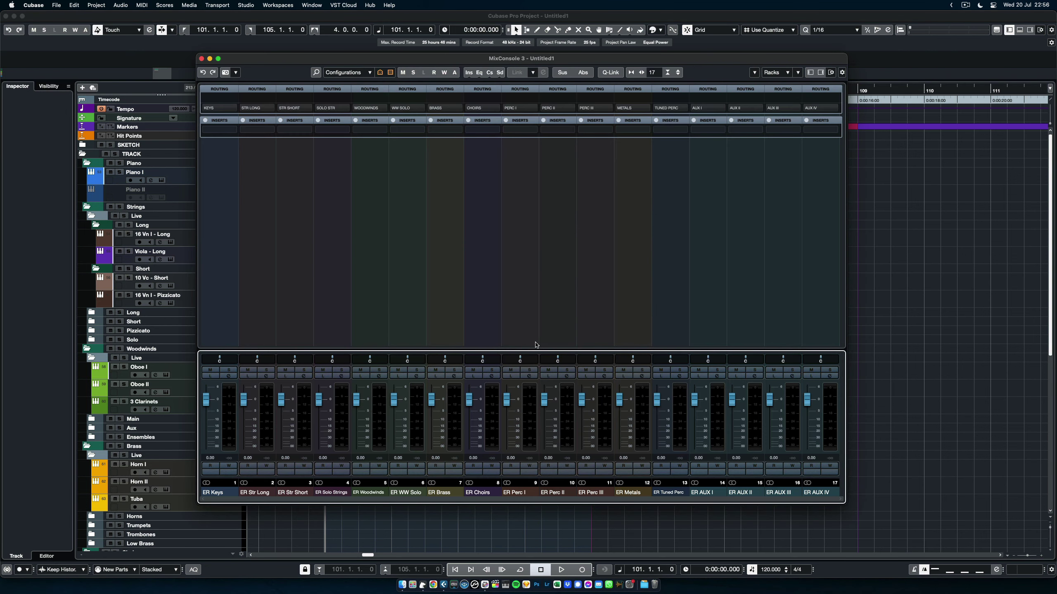
{"action": "left_click_drag", "start_coordinate": [844, 502], "coordinate": [891, 510]}
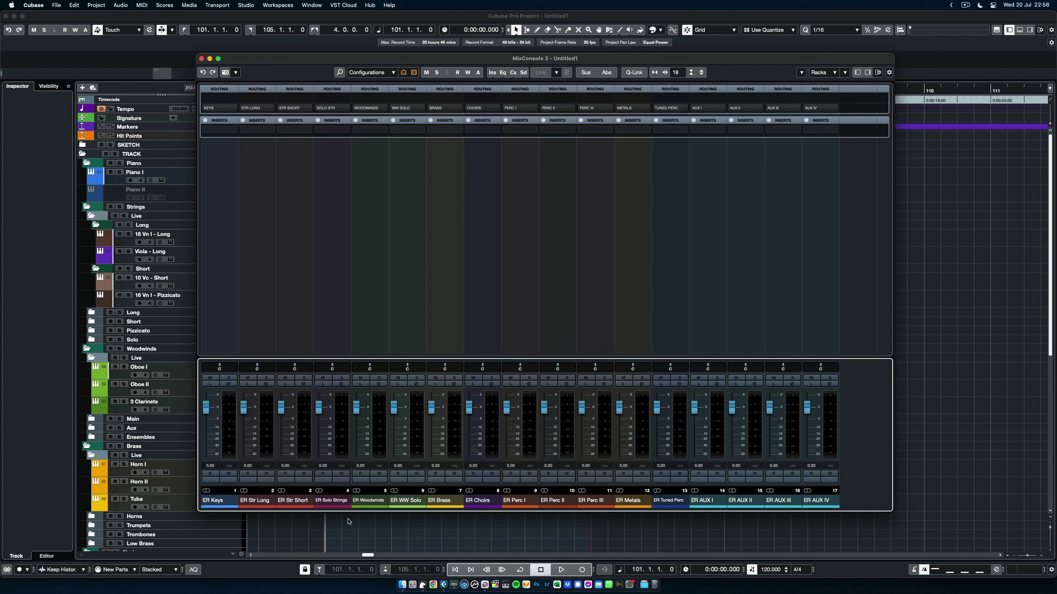
{"action": "left_click", "coordinate": [252, 503]}
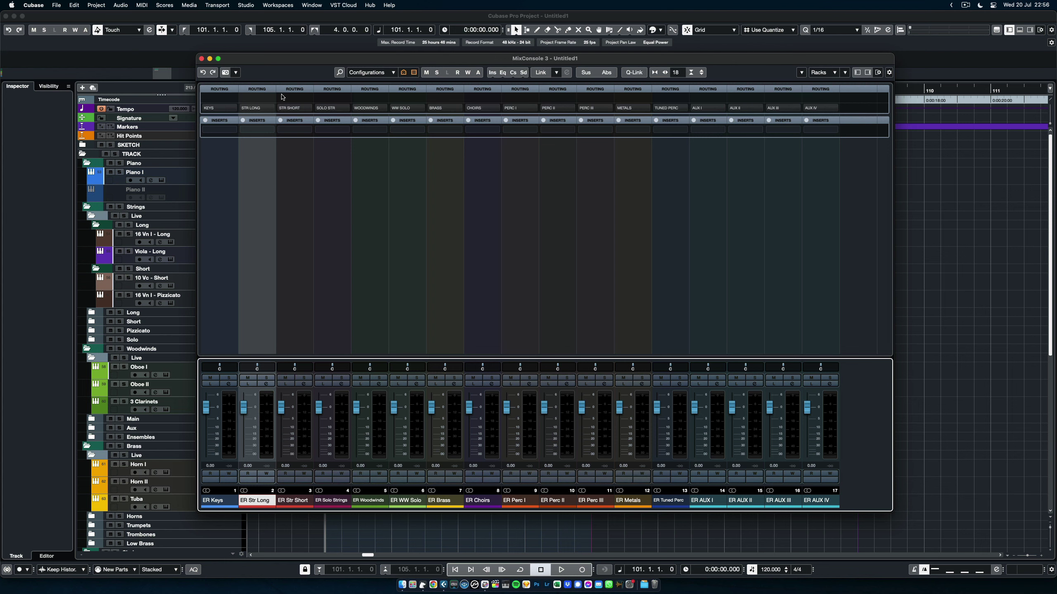
{"action": "left_click_drag", "start_coordinate": [289, 61], "coordinate": [350, 57]}
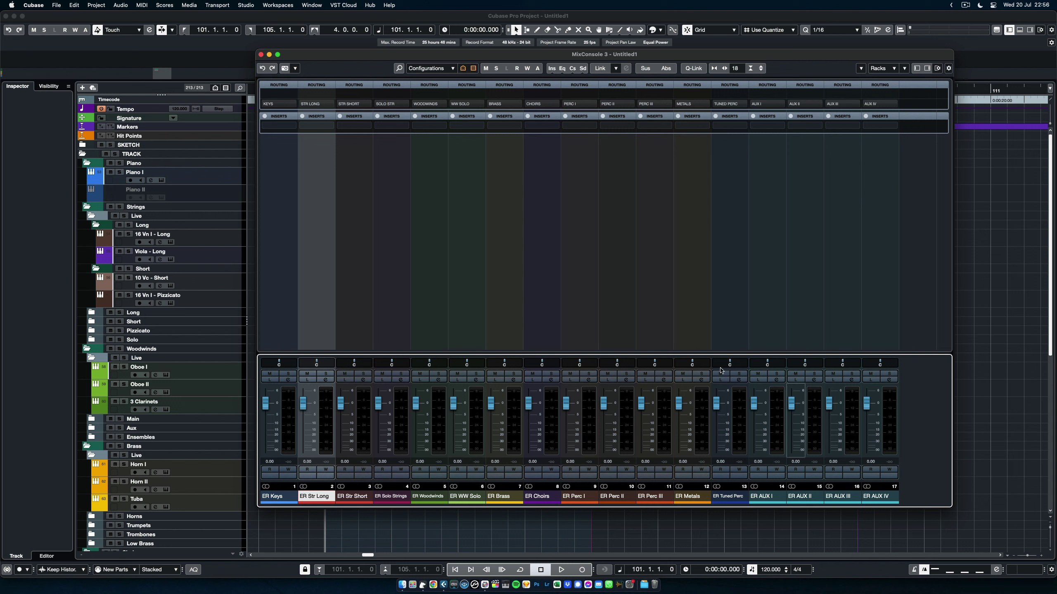
- Load REVerence, with the LA Studio impulse, into ER Str Long's first insert, then close its editor
{"action": "left_click", "coordinate": [329, 128]}
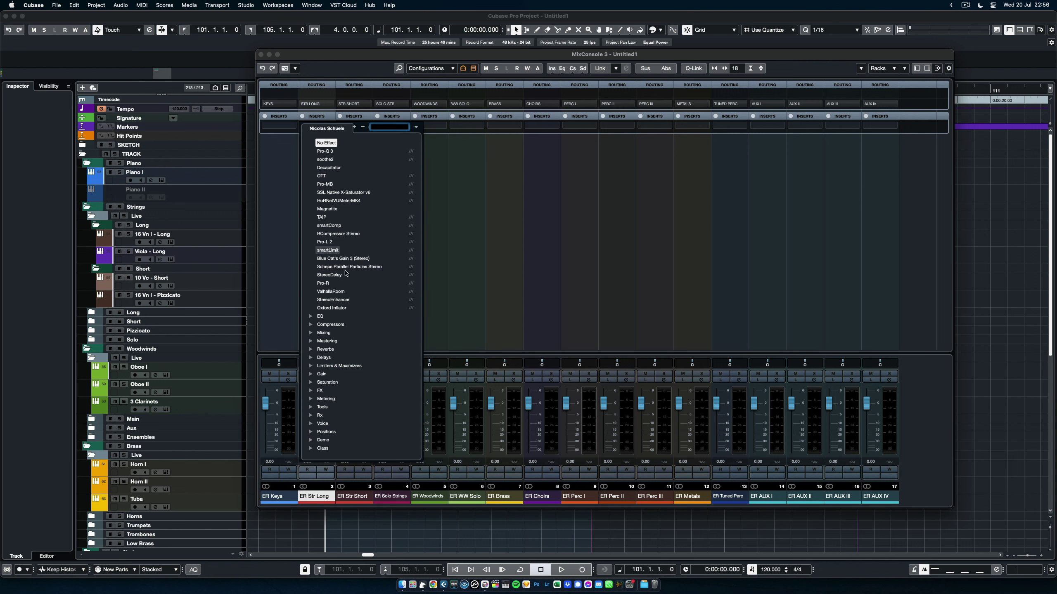
{"action": "type", "text": "reve"}
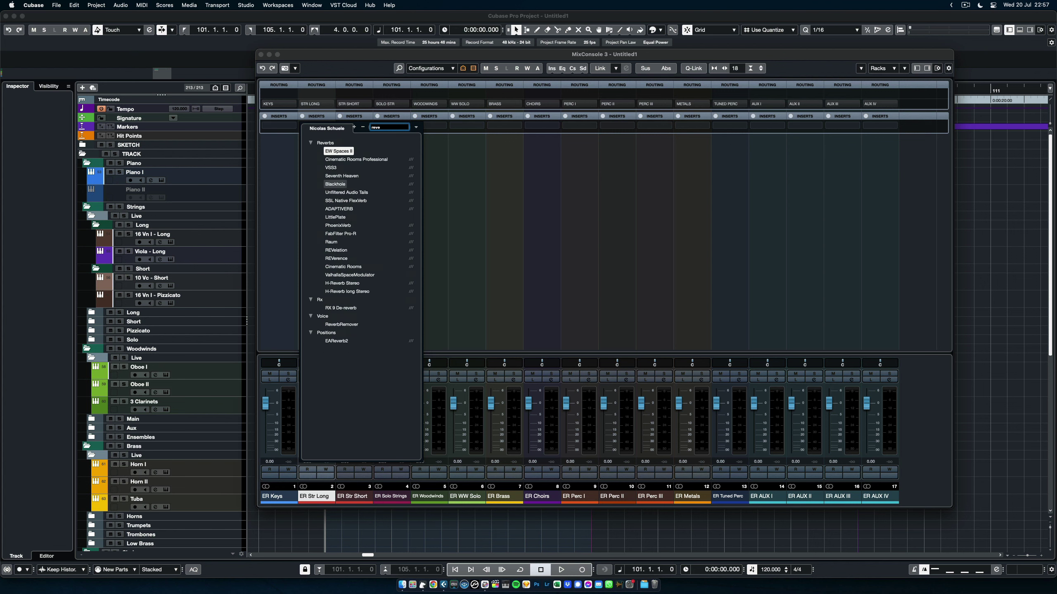
{"action": "type", "text": "ren"}
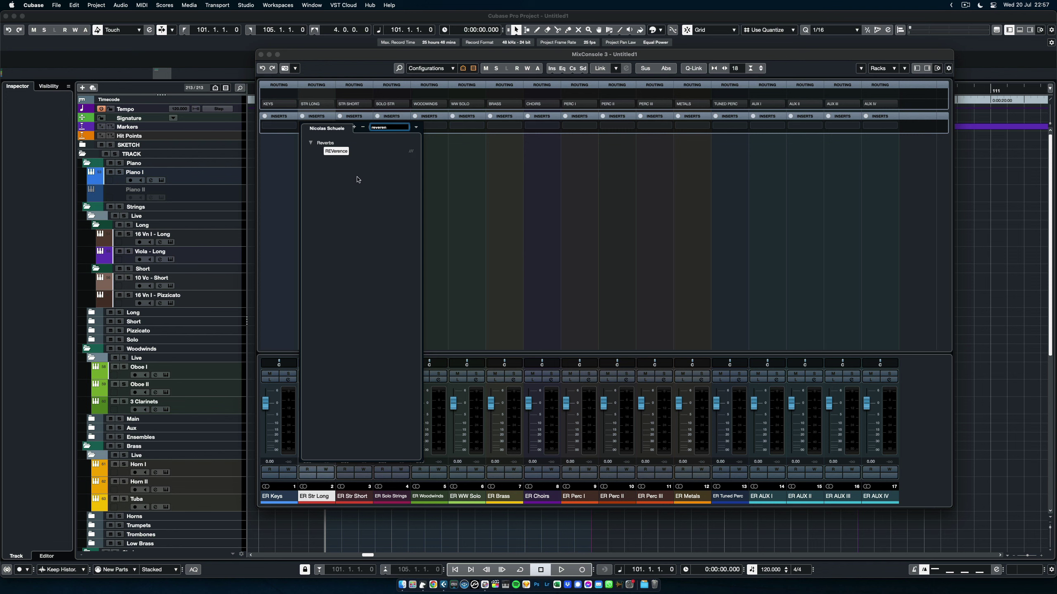
{"action": "left_click", "coordinate": [335, 151]}
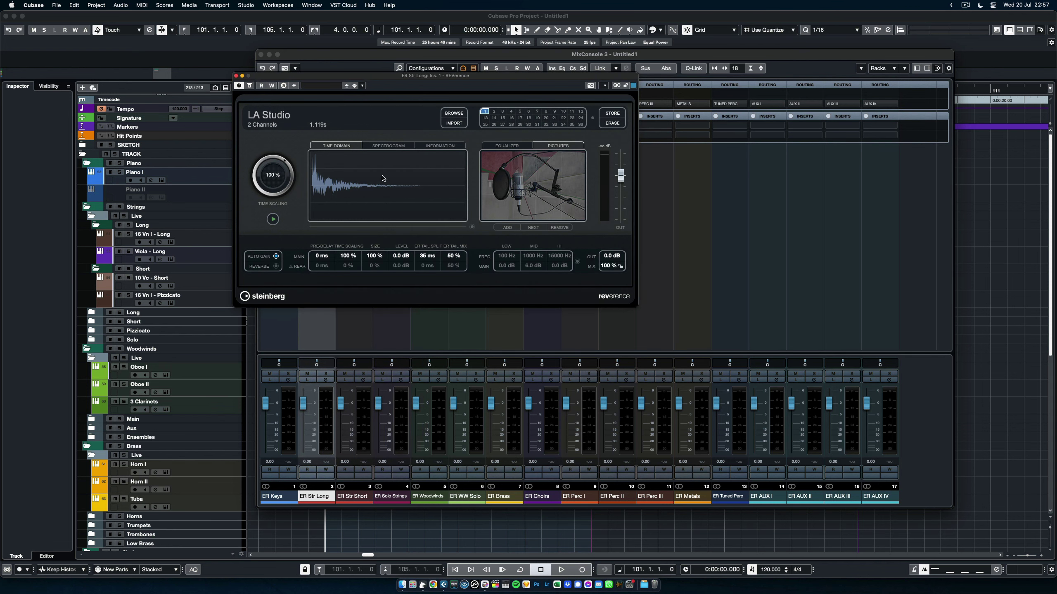
{"action": "left_click_drag", "start_coordinate": [375, 77], "coordinate": [650, 115]}
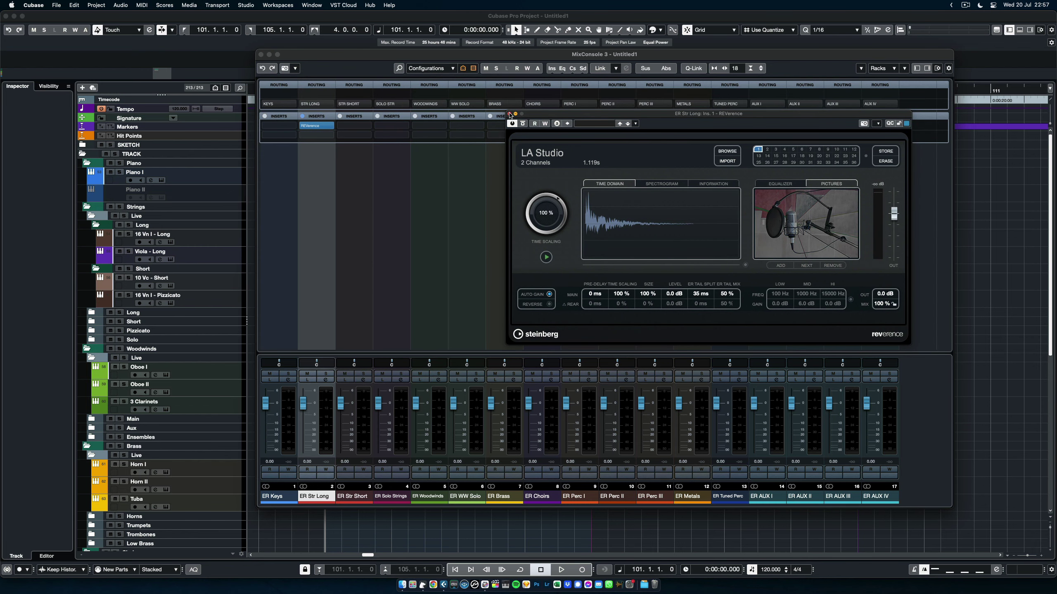
{"action": "left_click", "coordinate": [510, 114]}
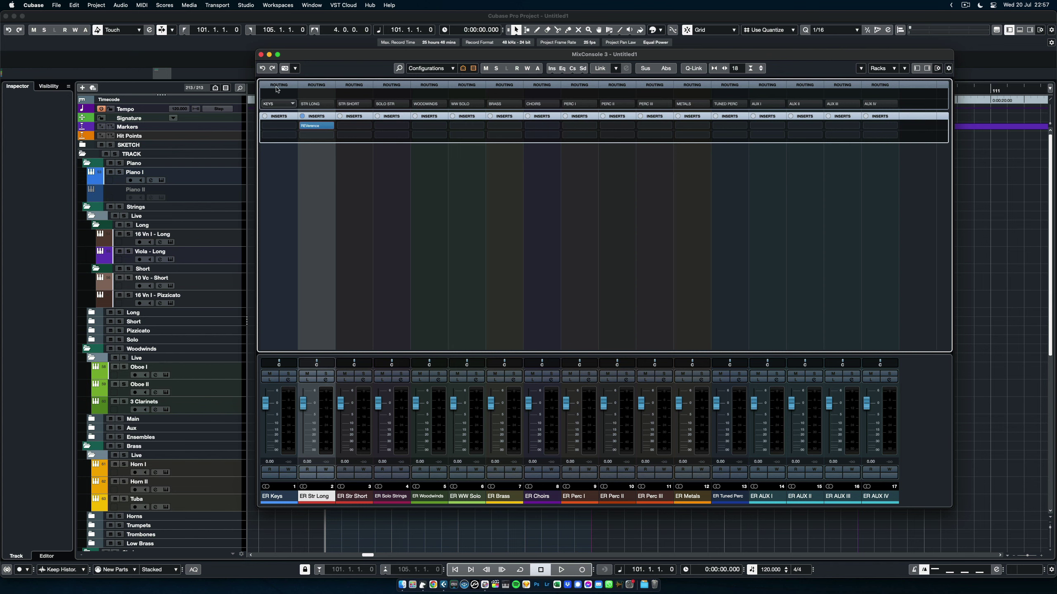
- Give the 16 Vn I - Long channel a first send to ER Str Long at -6.80
{"action": "left_click", "coordinate": [261, 55]}
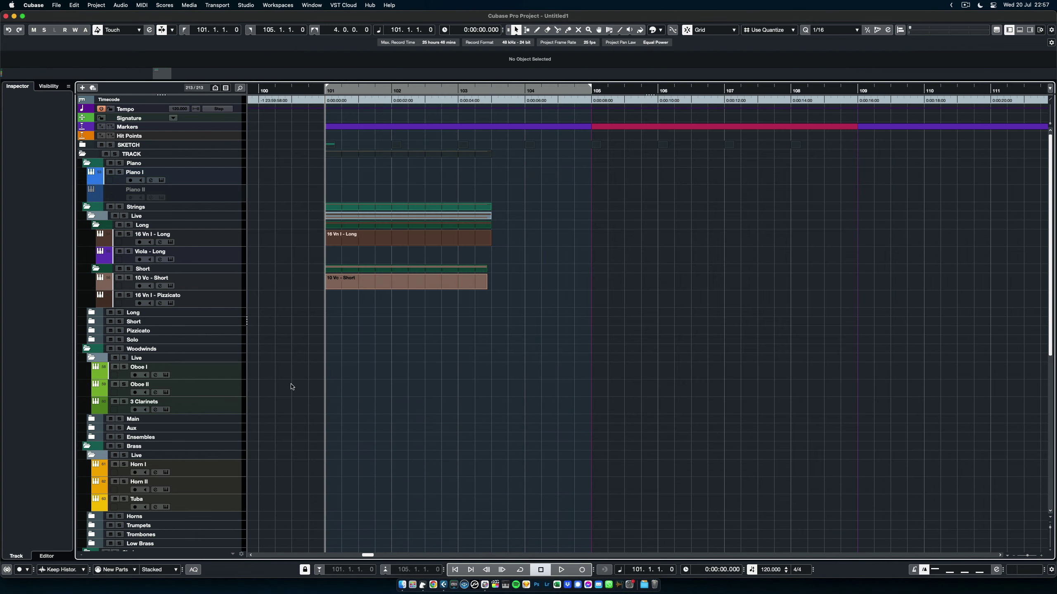
{"action": "key", "text": "F3"}
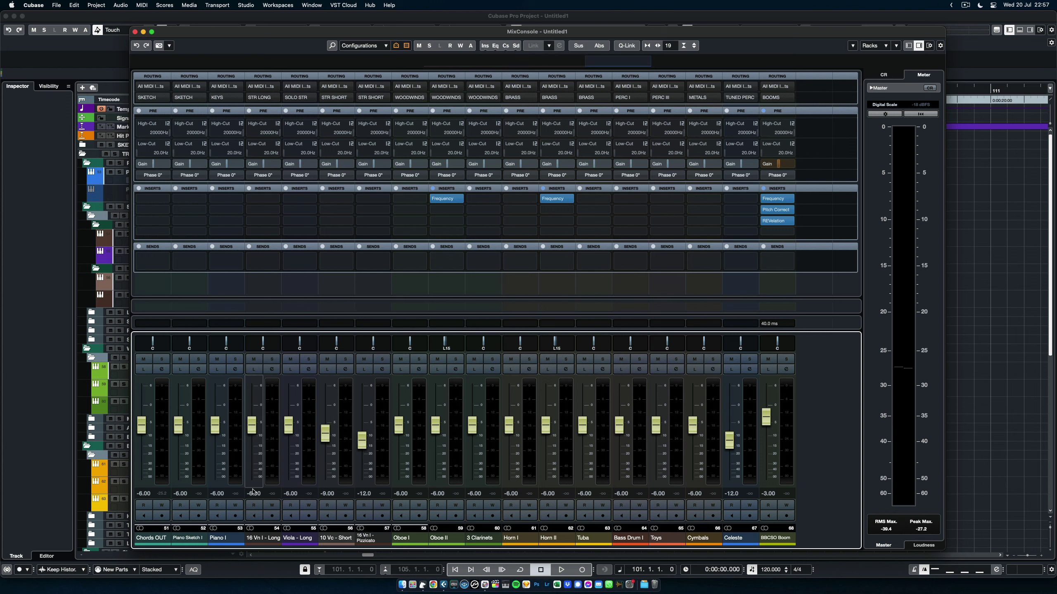
{"action": "left_click", "coordinate": [261, 538]}
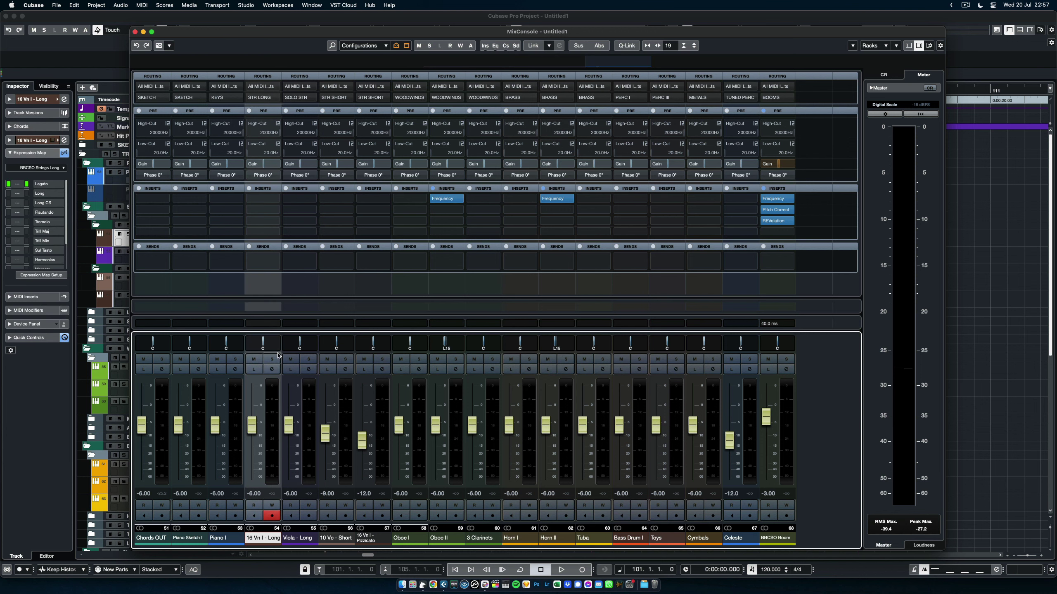
{"action": "left_click", "coordinate": [274, 262]}
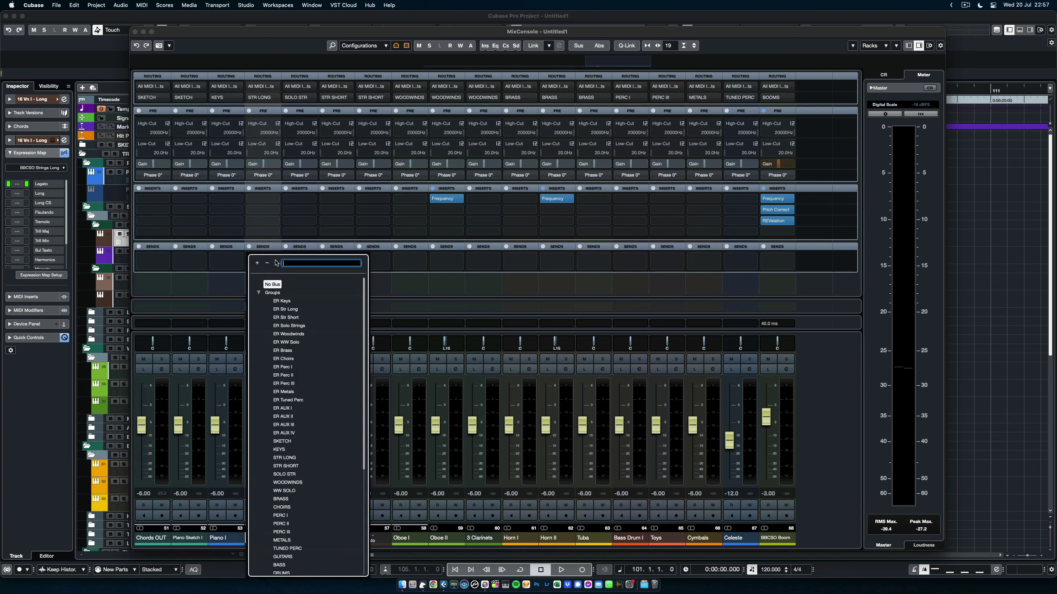
{"action": "left_click", "coordinate": [293, 313]}
{"action": "left_click", "coordinate": [293, 313]}
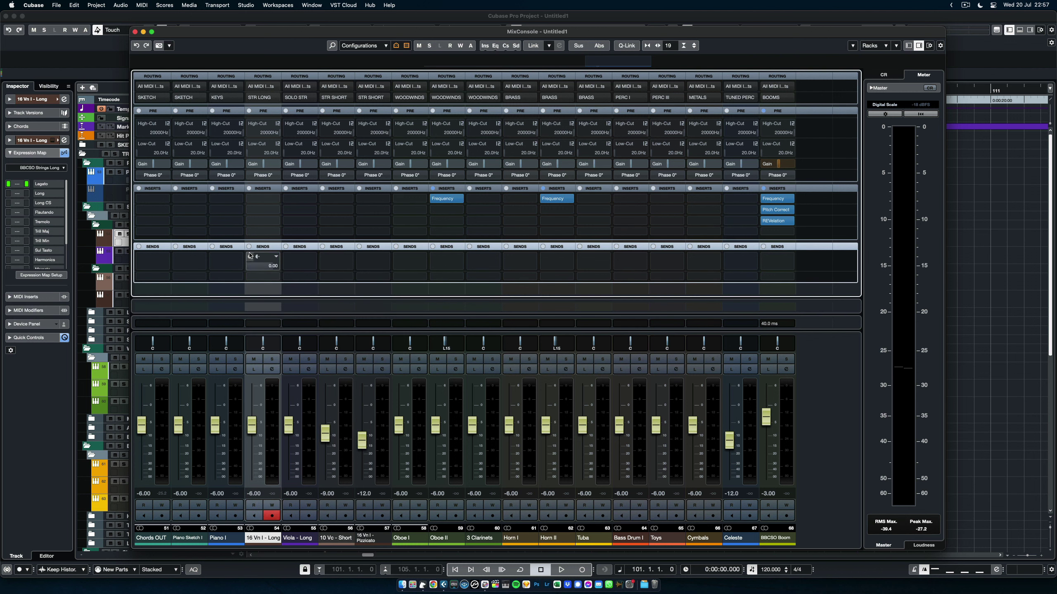
{"action": "left_click_drag", "start_coordinate": [271, 268], "coordinate": [257, 268]}
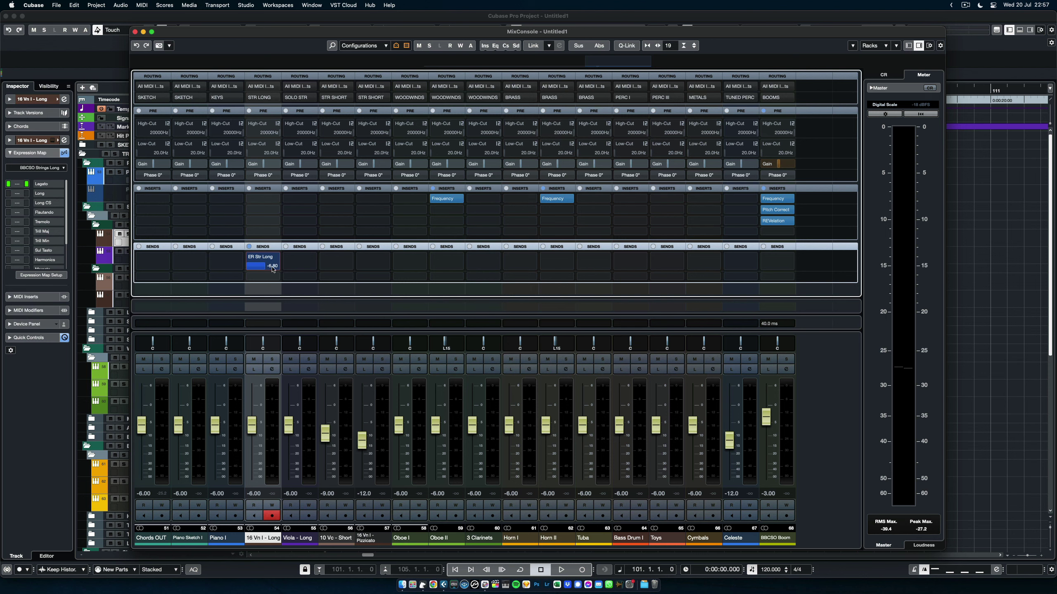
- Check the ER Str Long bus in the ER mixer, then close both mixer windows
{"action": "left_click", "coordinate": [135, 32]}
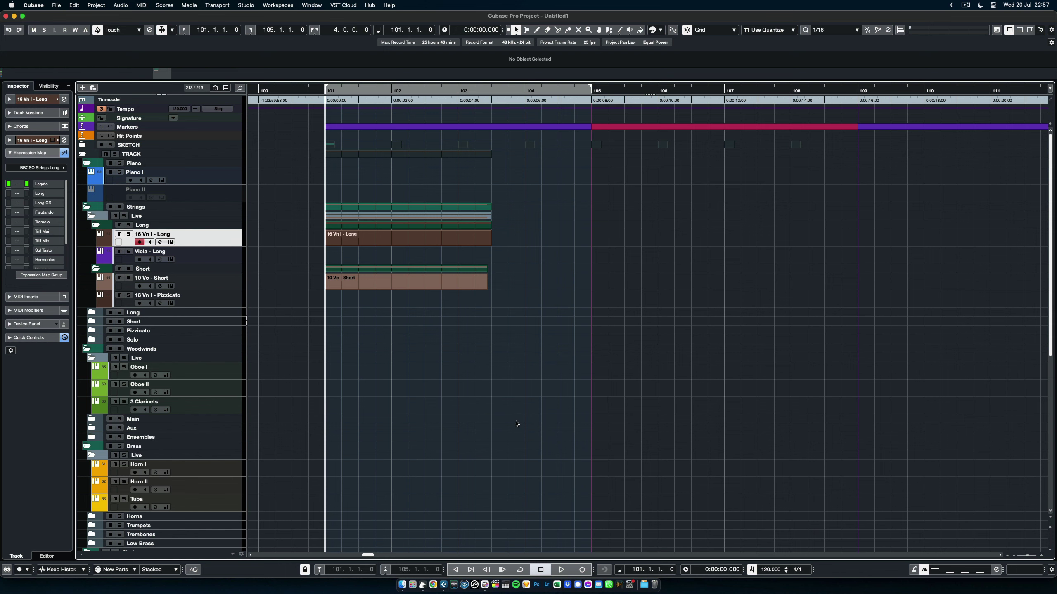
{"action": "key", "text": "F3"}
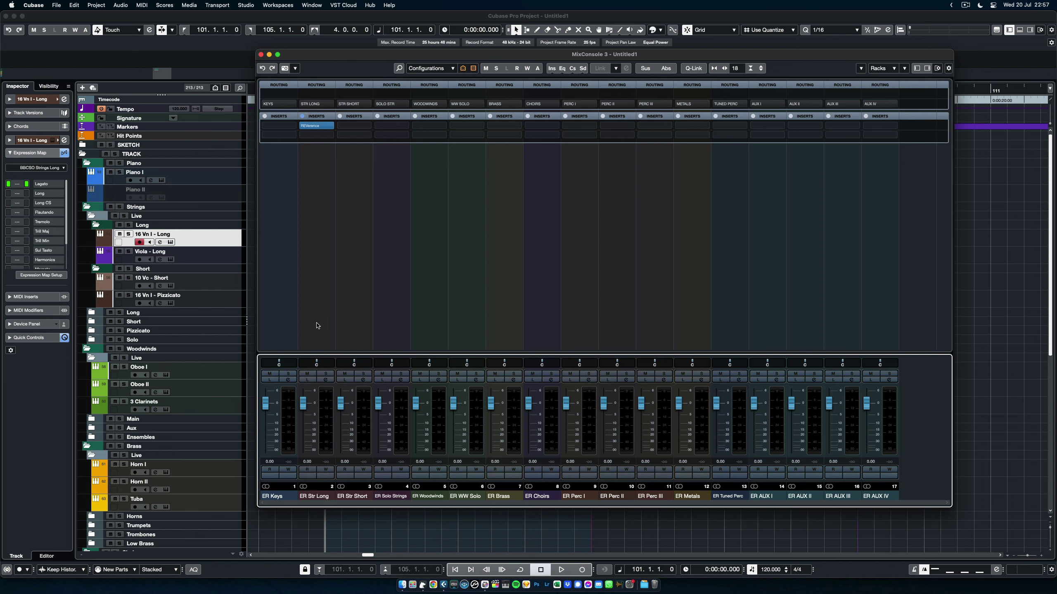
{"action": "left_click", "coordinate": [261, 54]}
{"action": "key", "text": "F3"}
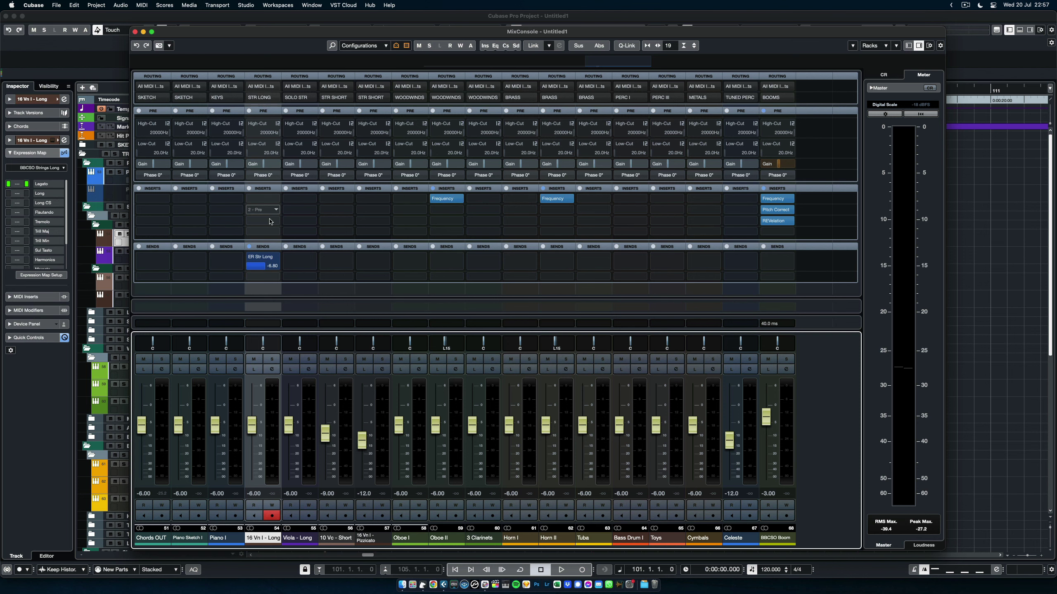
{"action": "key", "text": "F3"}
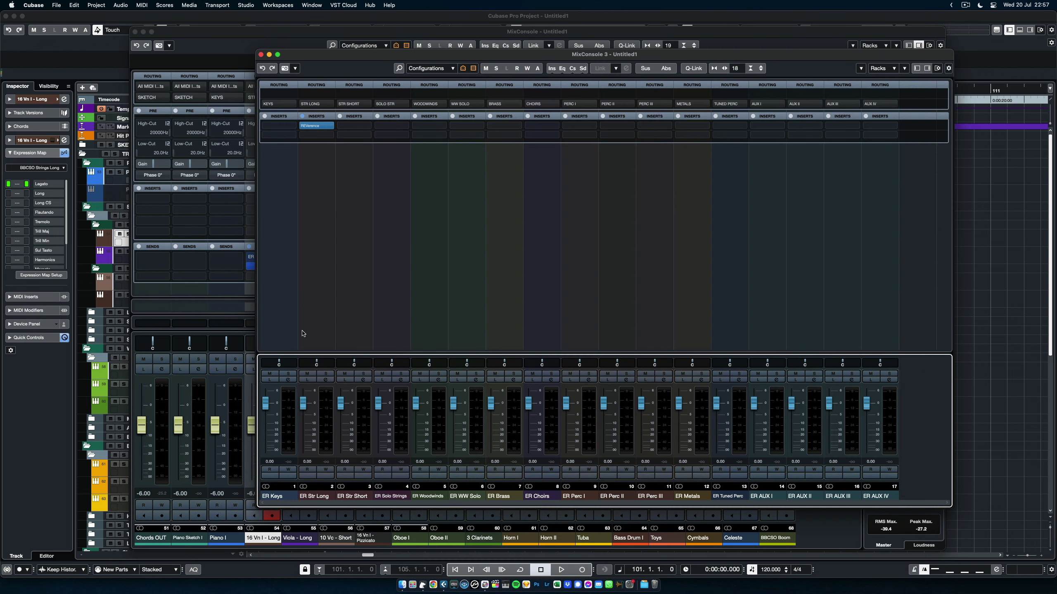
{"action": "left_click", "coordinate": [314, 497]}
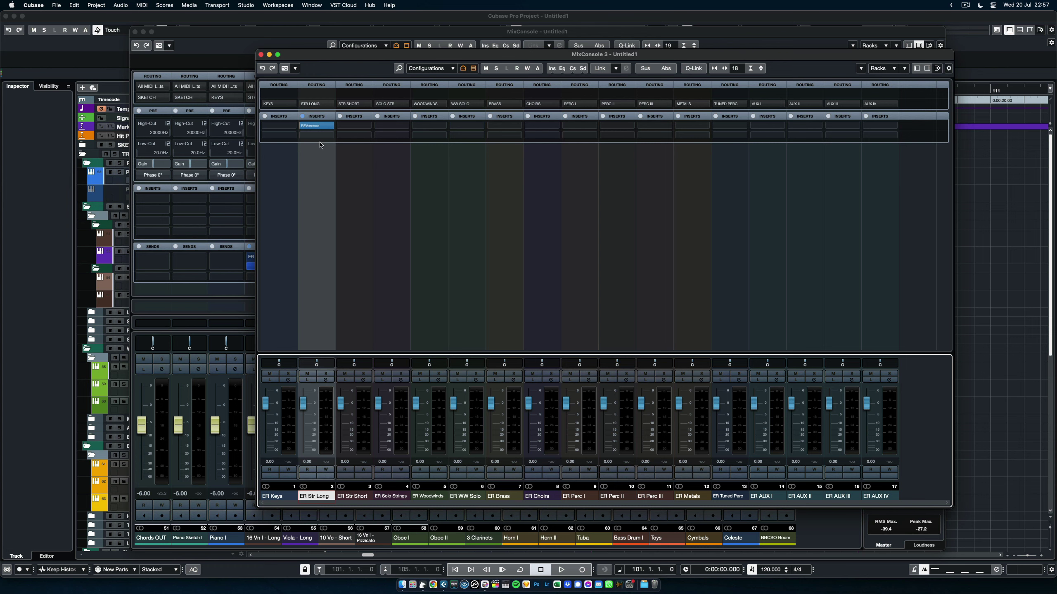
{"action": "left_click", "coordinate": [262, 54]}
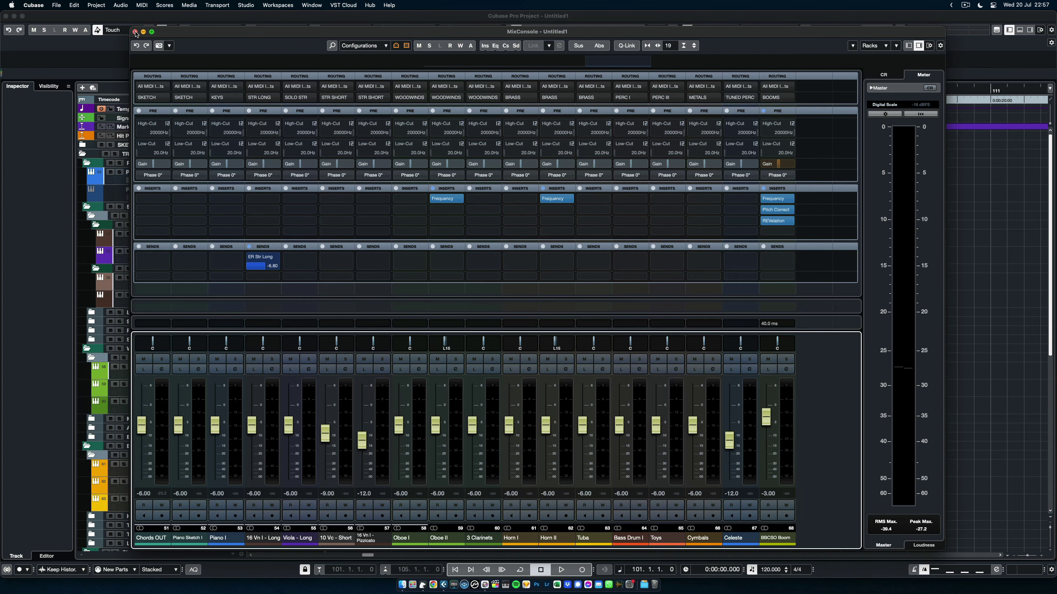
{"action": "left_click", "coordinate": [135, 32]}
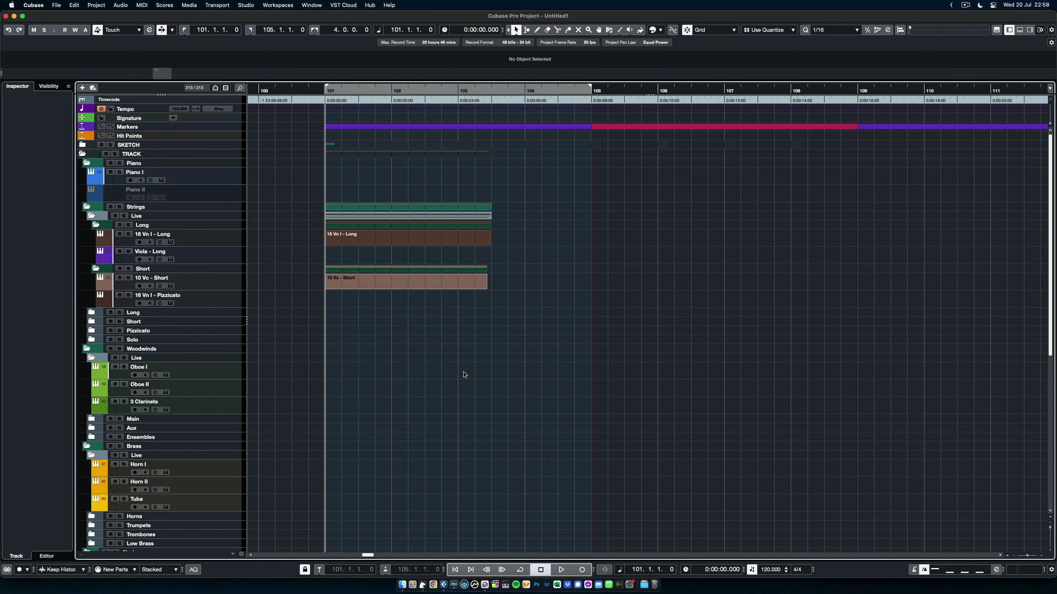
{"action": "scroll", "coordinate": [470, 370], "scroll_direction": "down", "scroll_amount": 5}
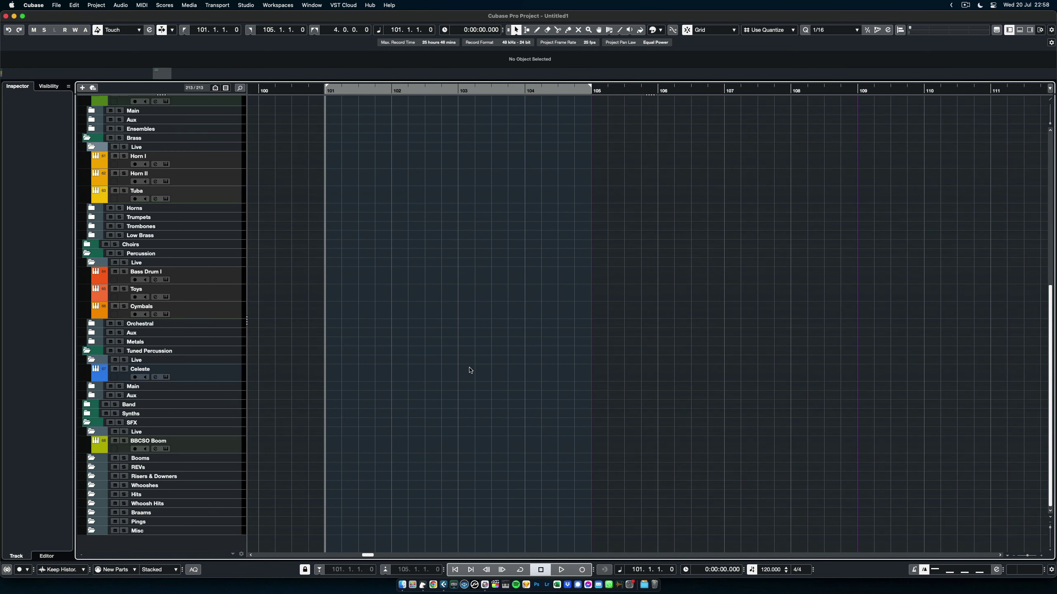
{"action": "scroll", "coordinate": [470, 370], "scroll_direction": "up", "scroll_amount": 10}
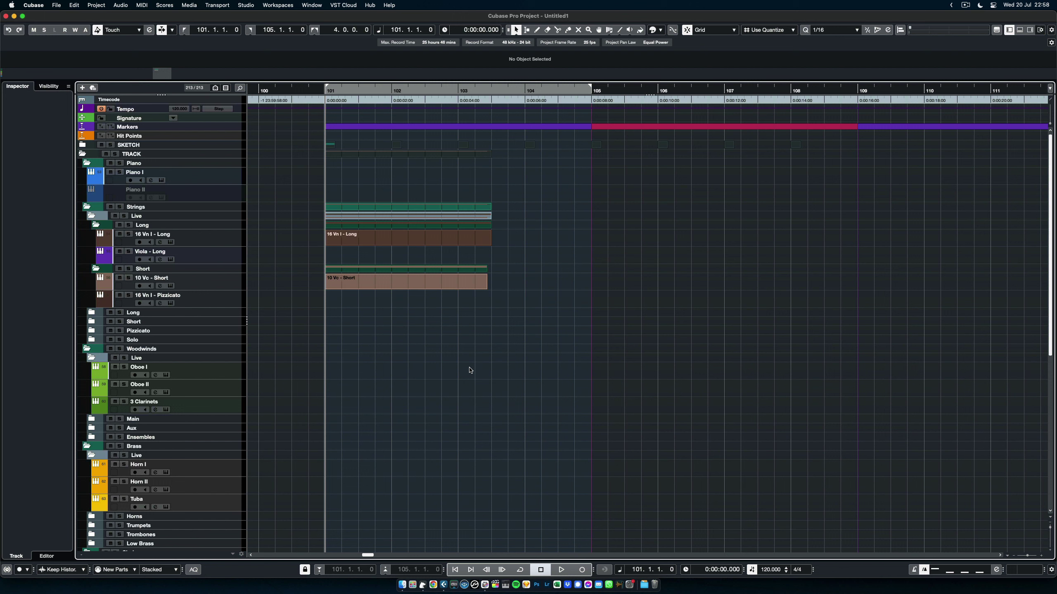
{"action": "left_click", "coordinate": [239, 99]}
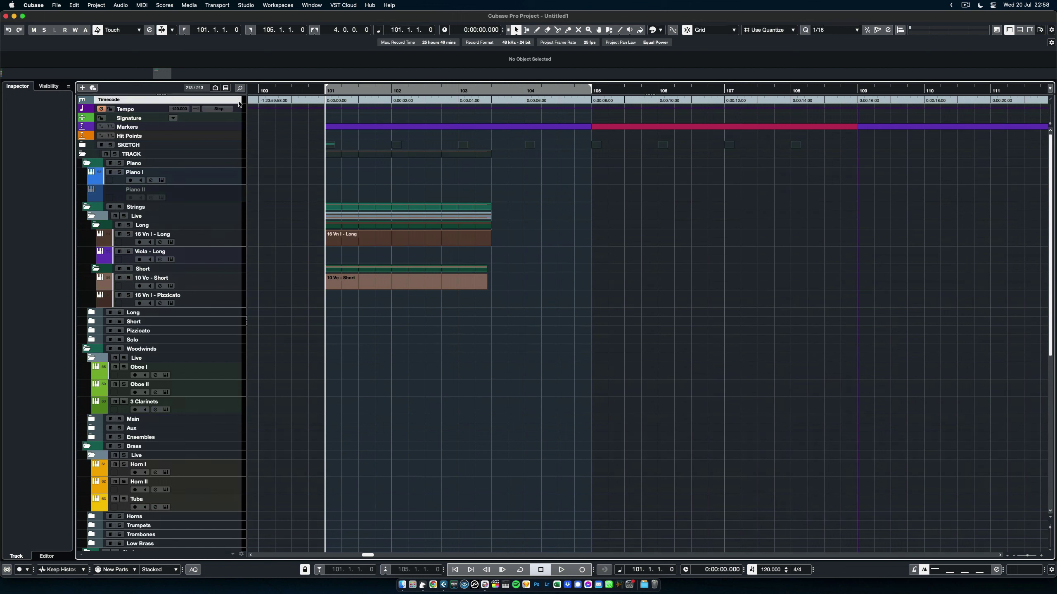